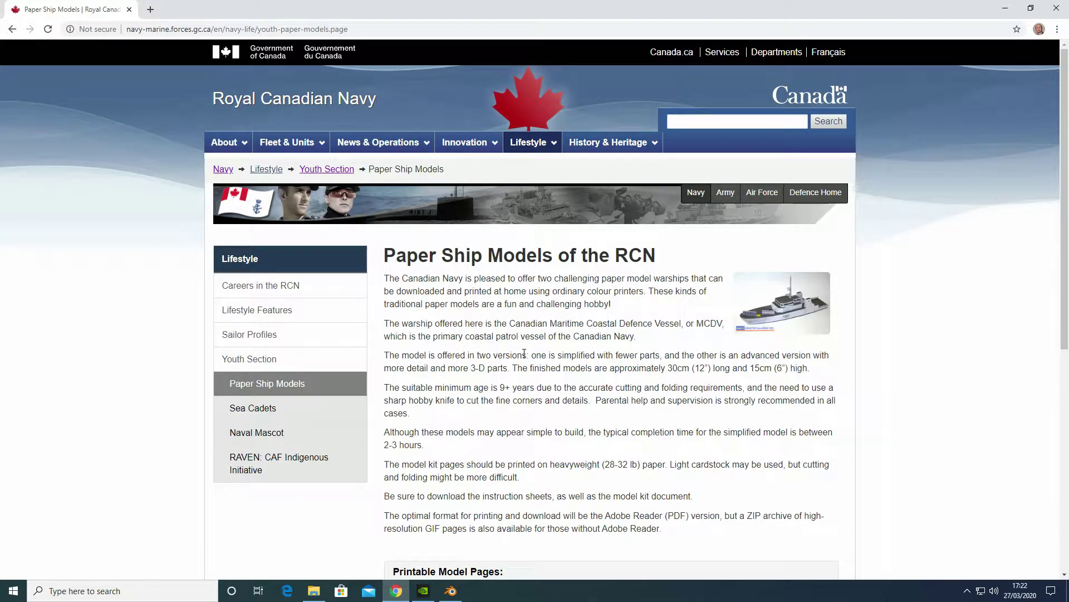
# Download the Advanced Version (Alternate GIF files) archive from the printable model pages and dismiss the download notice
pyautogui.scroll(-5, 524, 353)
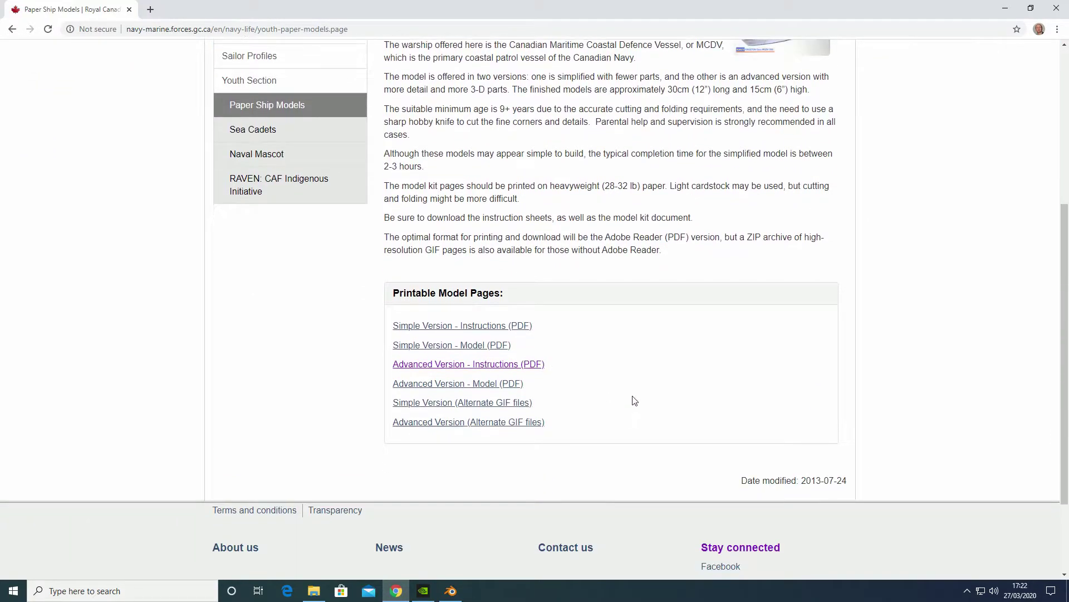
pyautogui.click(463, 422)
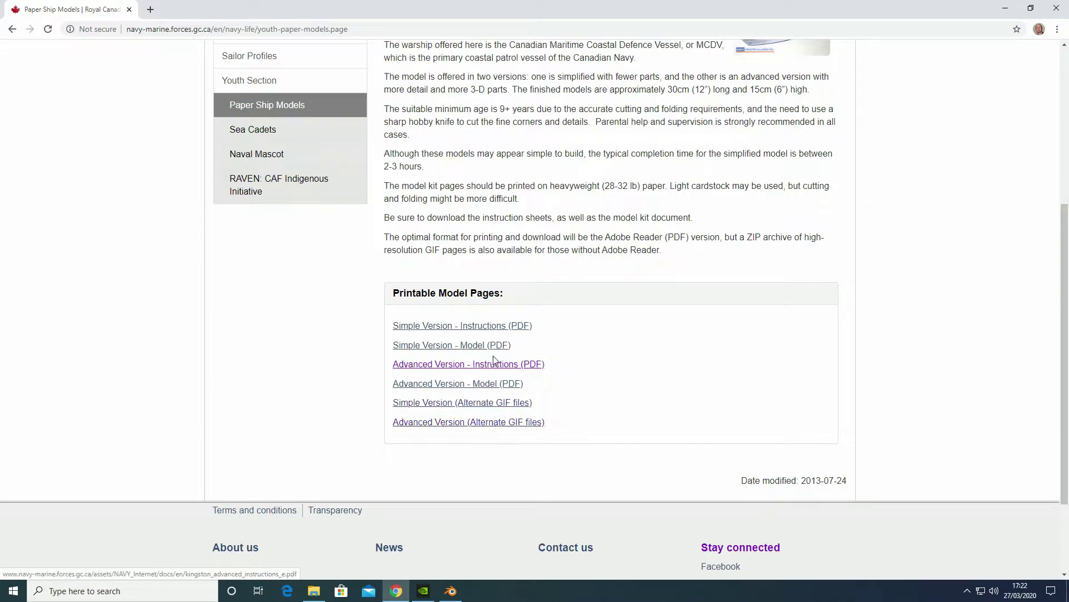
pyautogui.click(444, 427)
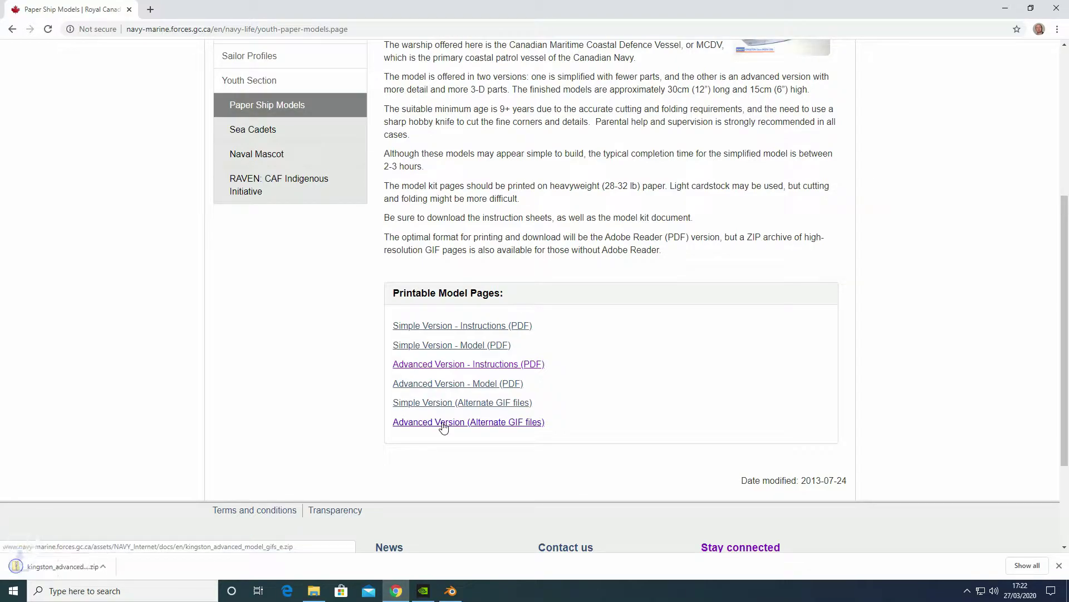
pyautogui.click(1058, 565)
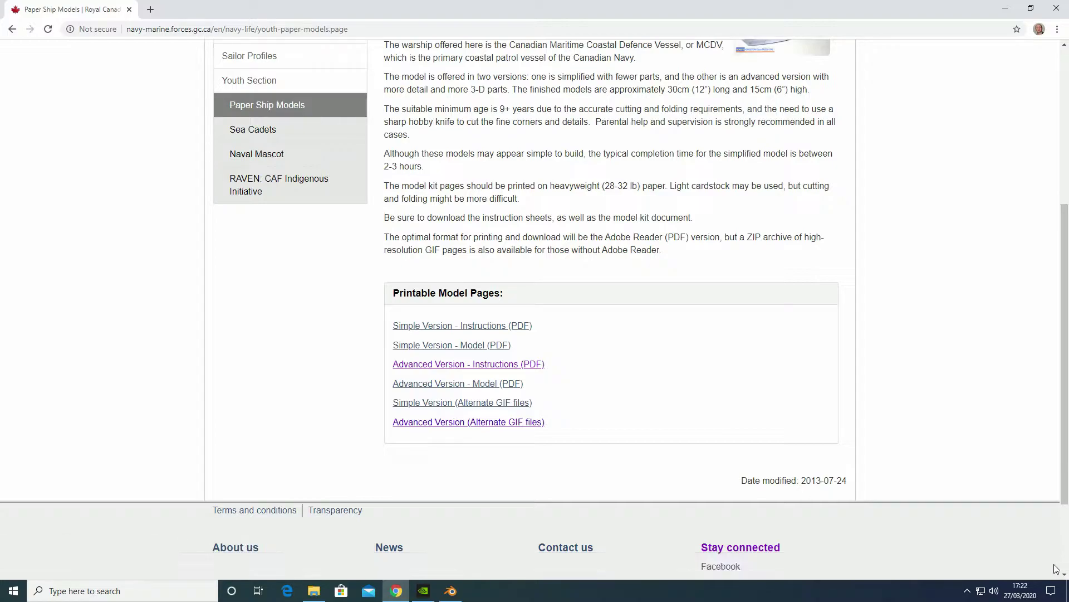
# Switch to File Explorer and examine the GIFs_E images in the extracted kingston_advanced_model_gifs_e folder, returning to the Ship model folder
pyautogui.click(314, 591)
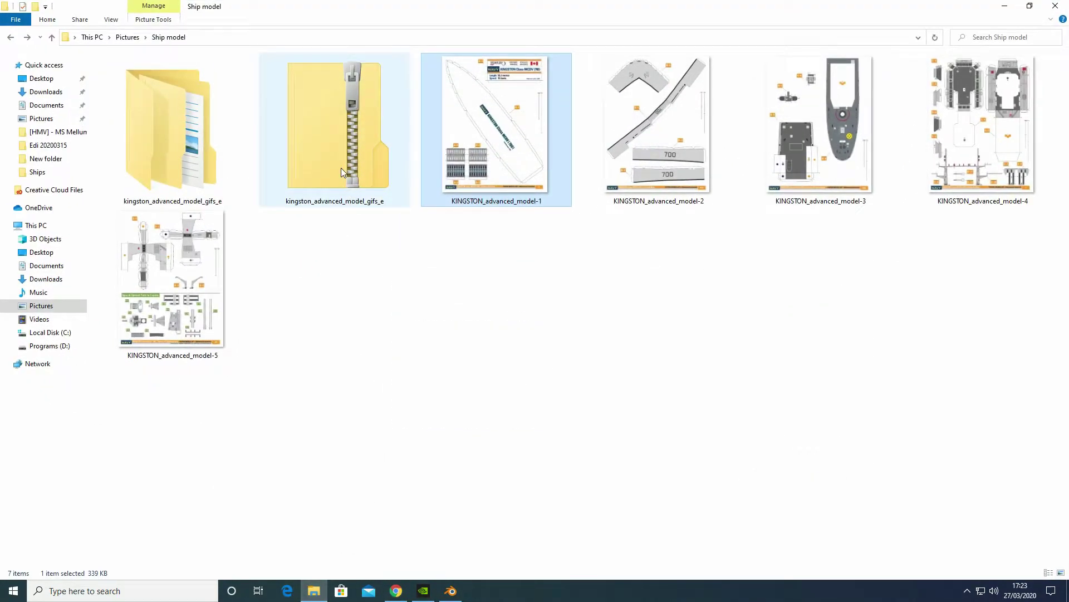
pyautogui.rightClick(333, 124)
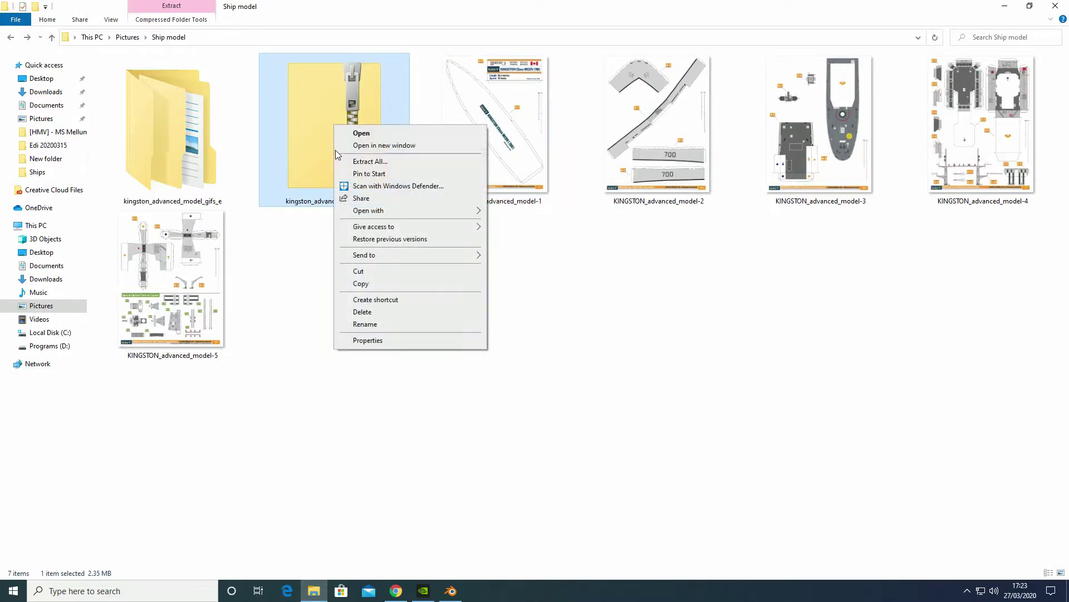
pyautogui.doubleClick(210, 145)
pyautogui.doubleClick(140, 93)
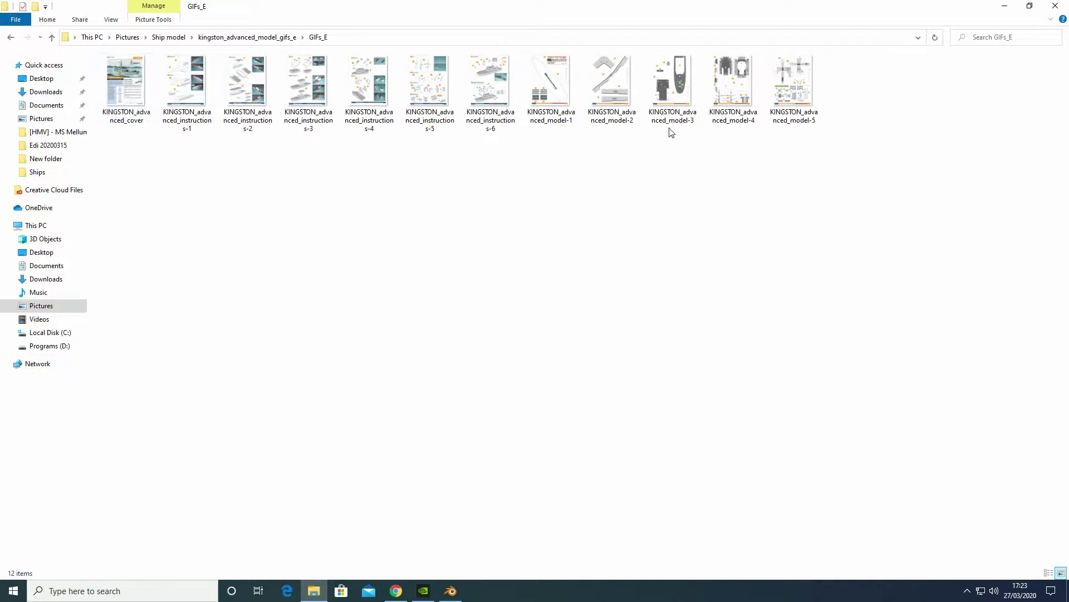
pyautogui.click(10, 39)
pyautogui.click(10, 38)
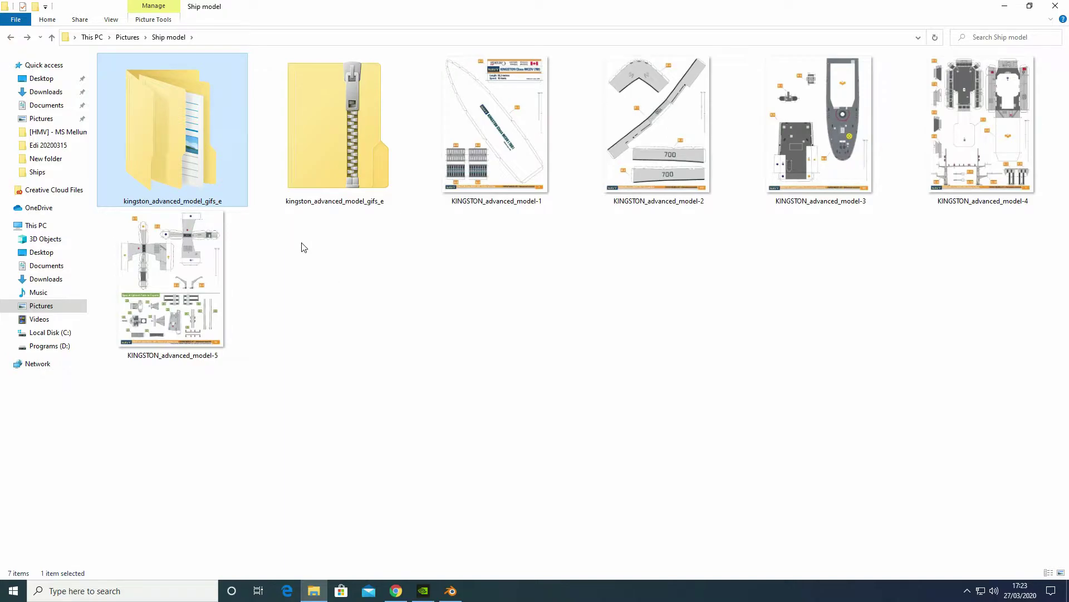
# Open KINGSTON_advanced_model-1 in Photos and page through the following model sheets to examine their parts
pyautogui.click(499, 142)
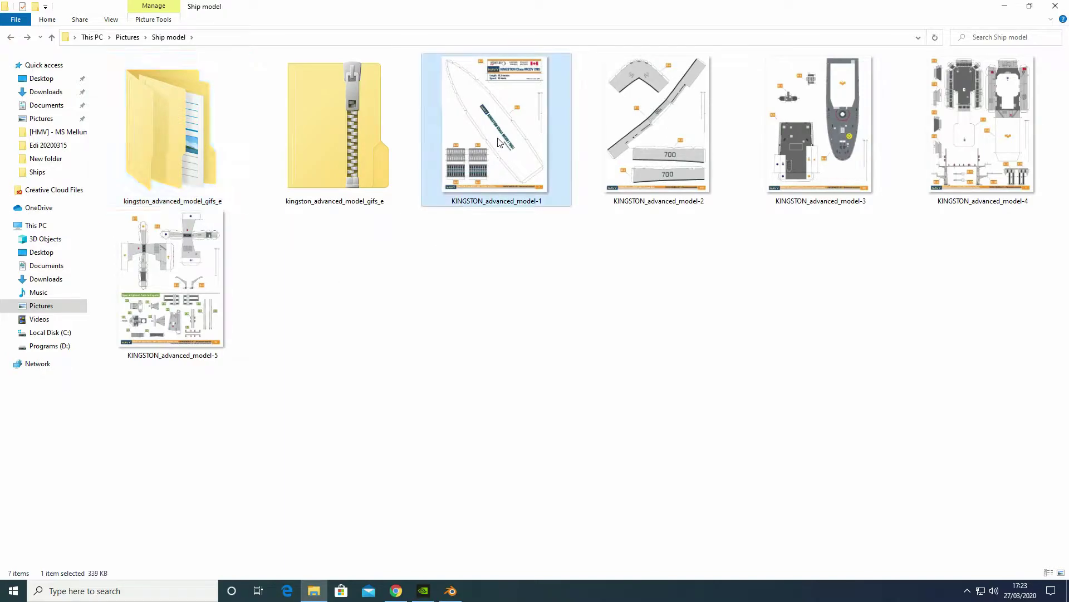
pyautogui.doubleClick(500, 142)
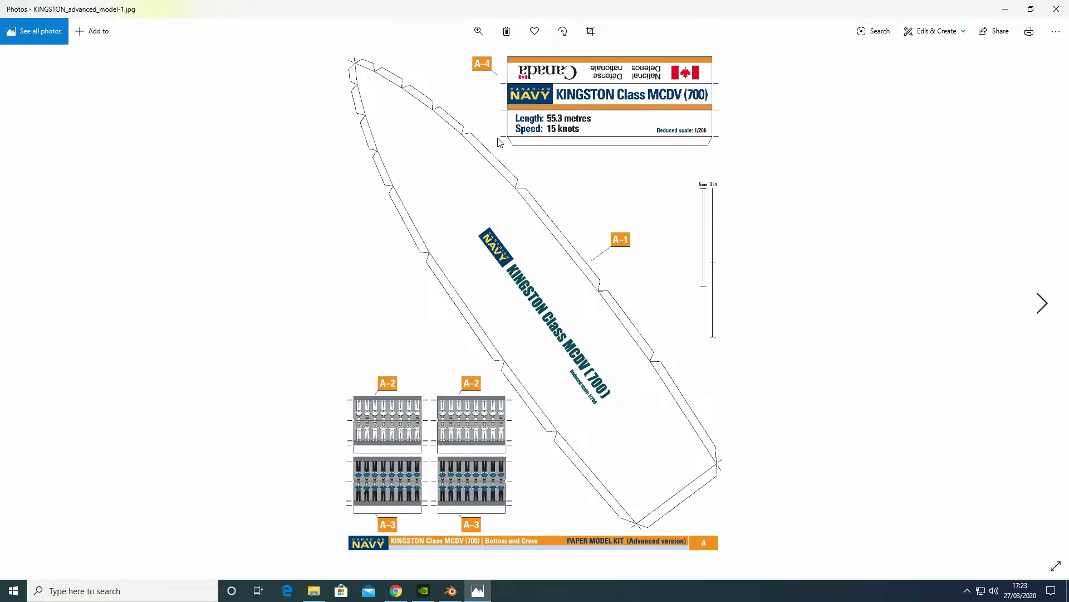
pyautogui.press('Right')
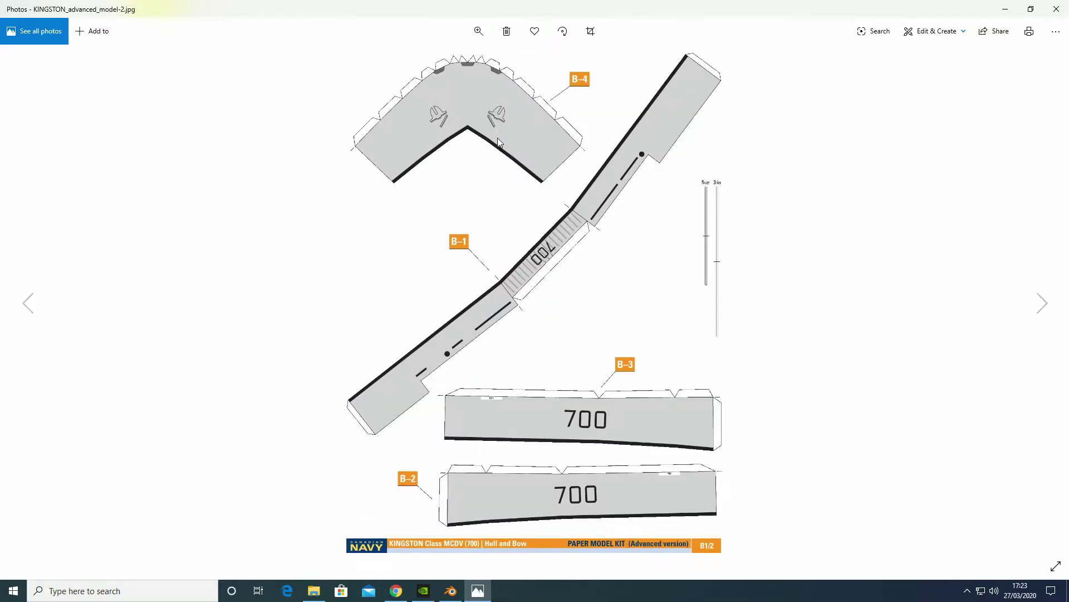
pyautogui.press('Right')
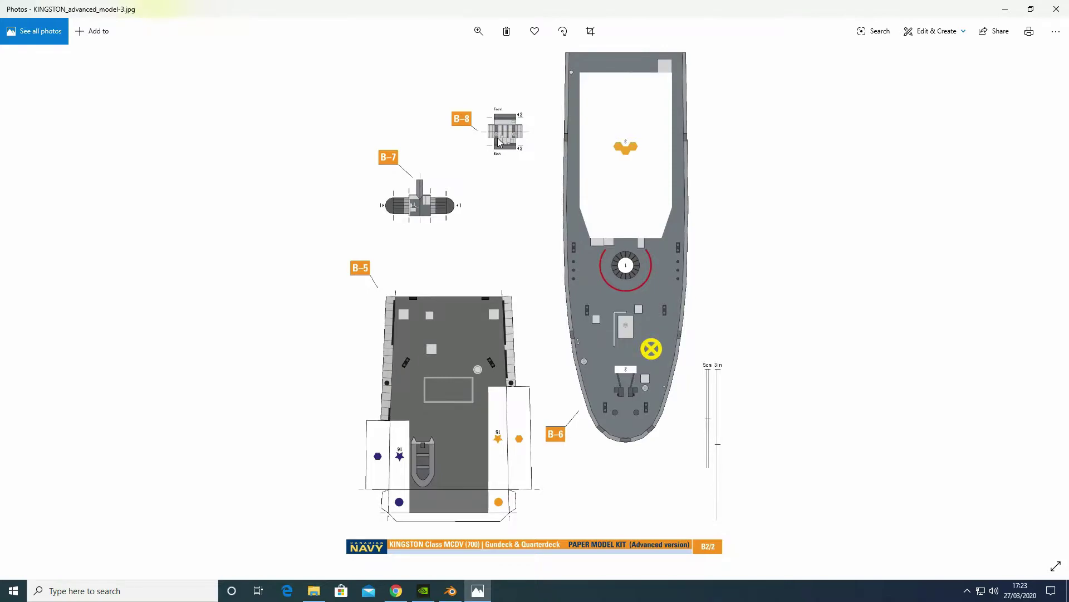
pyautogui.press('Right')
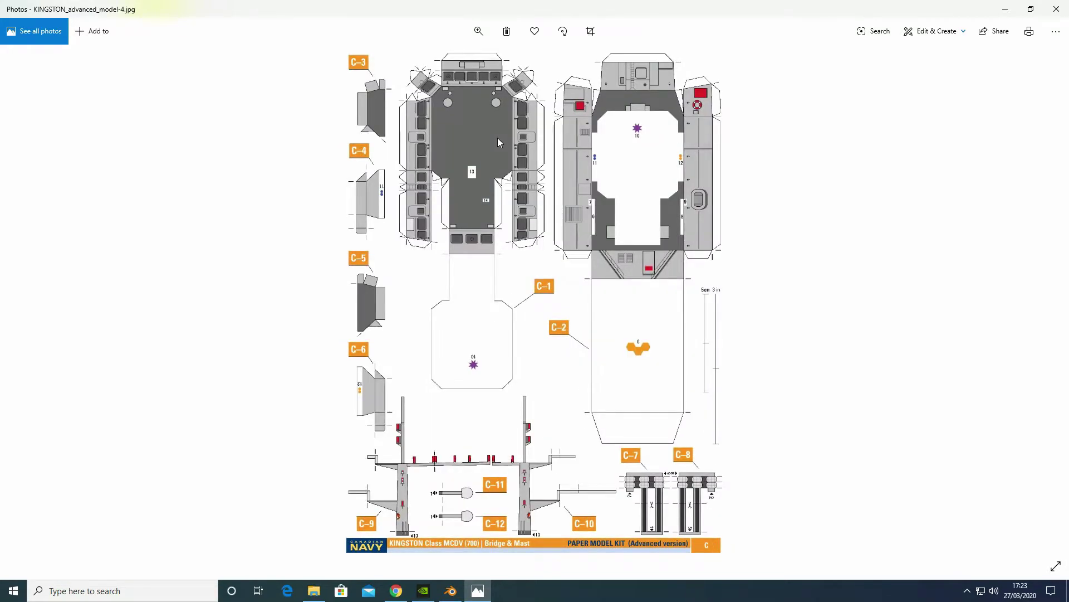
pyautogui.press('Right')
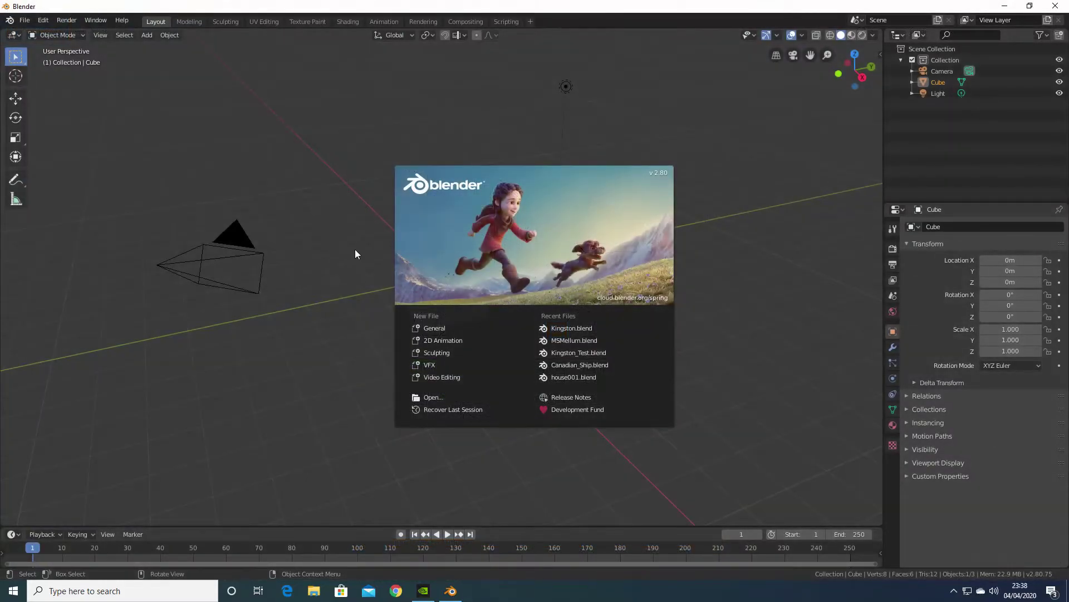
# In Blender, start a new General file and delete the default cube
pyautogui.click(434, 329)
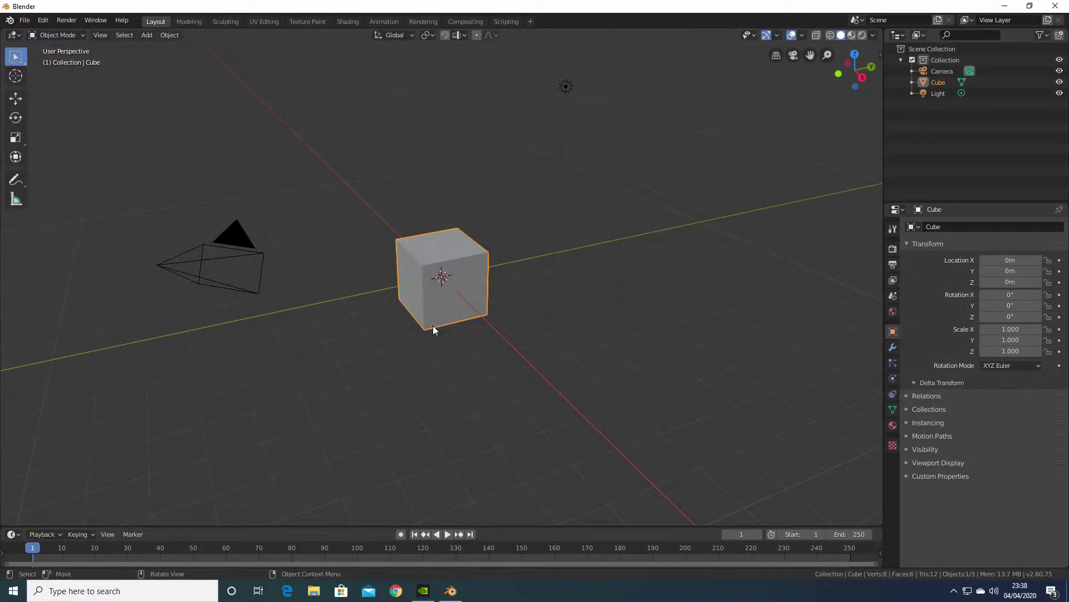
pyautogui.press('Delete')
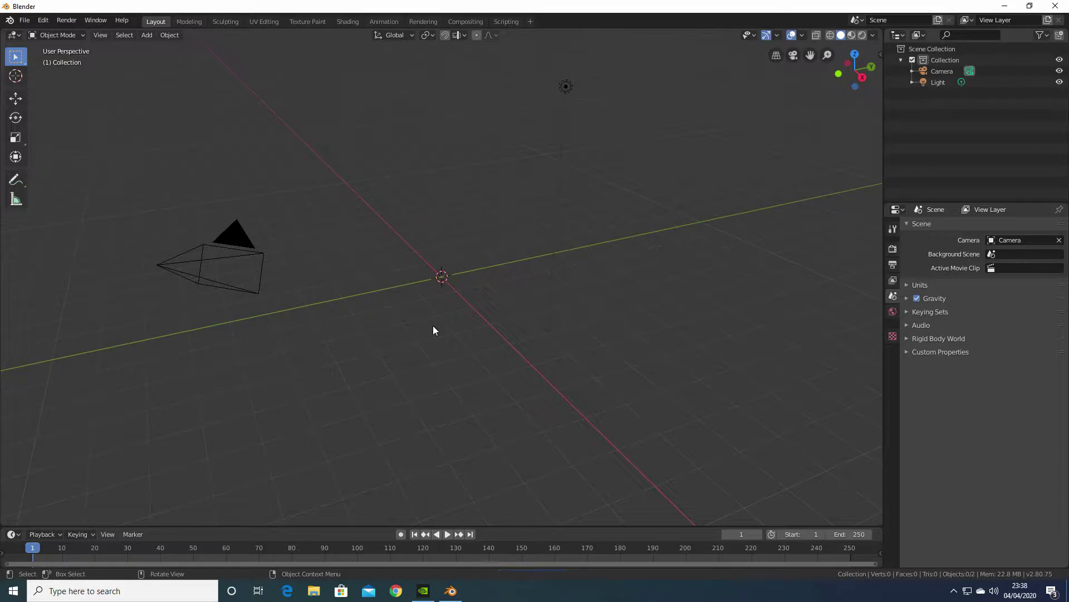
# Load KINGSTON_advanced_model-1.jpg from the Ship model folder as a reference image aligned to the top view
pyautogui.press('KP_7')
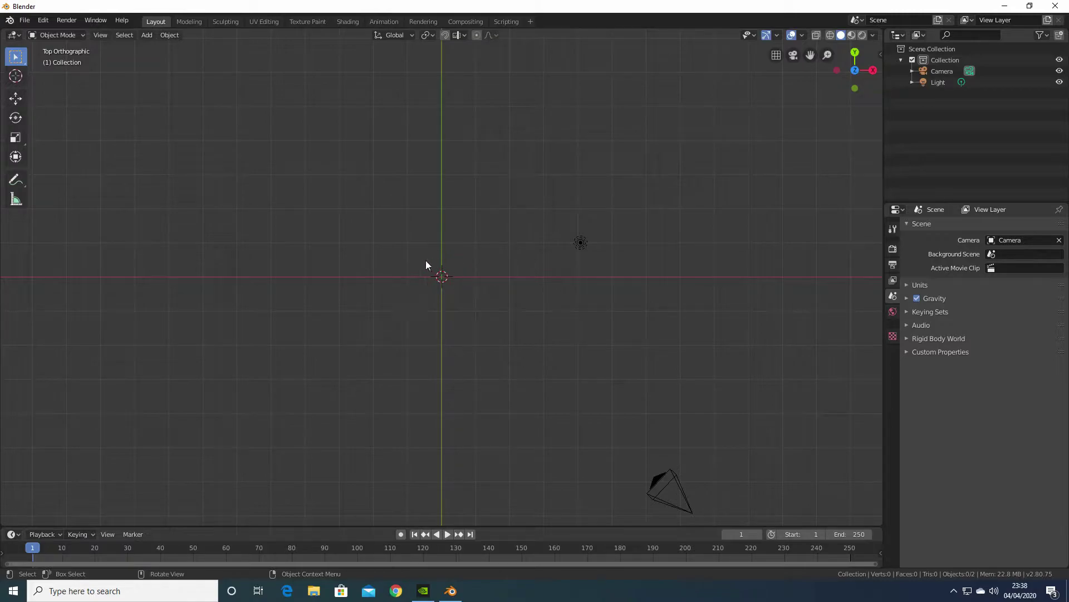
pyautogui.hotkey('shift', 'a')
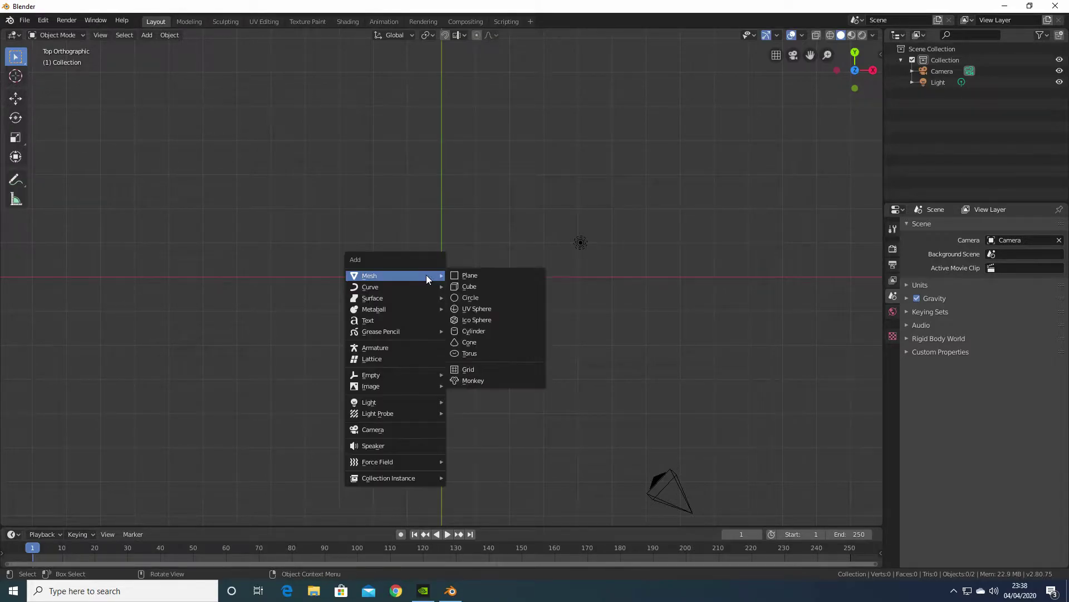
pyautogui.moveTo(408, 379)
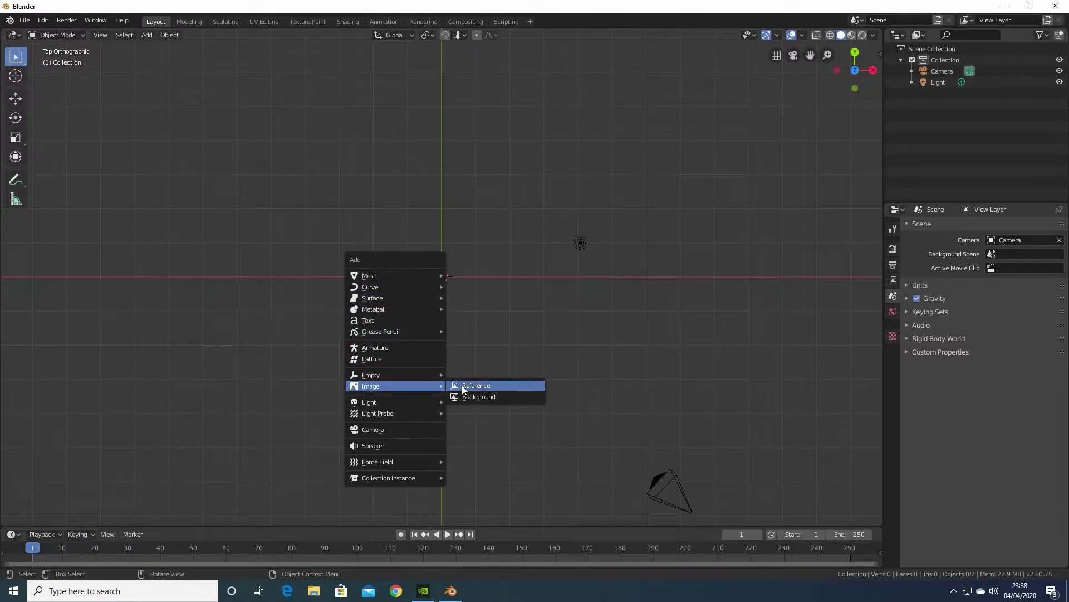
pyautogui.click(462, 386)
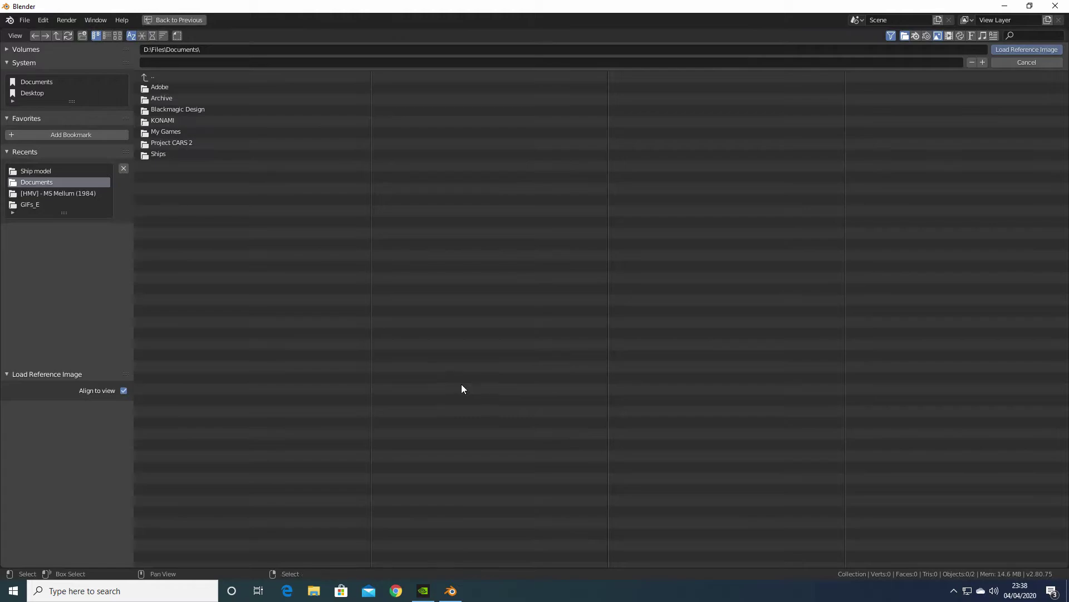
pyautogui.click(56, 172)
pyautogui.doubleClick(241, 102)
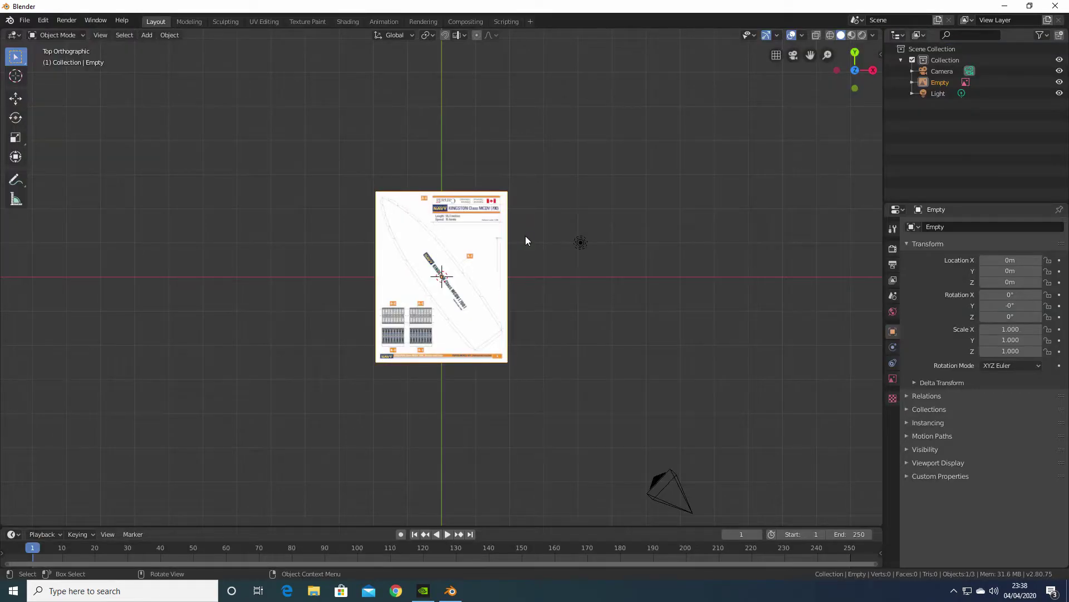
# Enable Use Alpha for the reference image and set its transparency to 0.6
pyautogui.scroll(1, 526, 240)
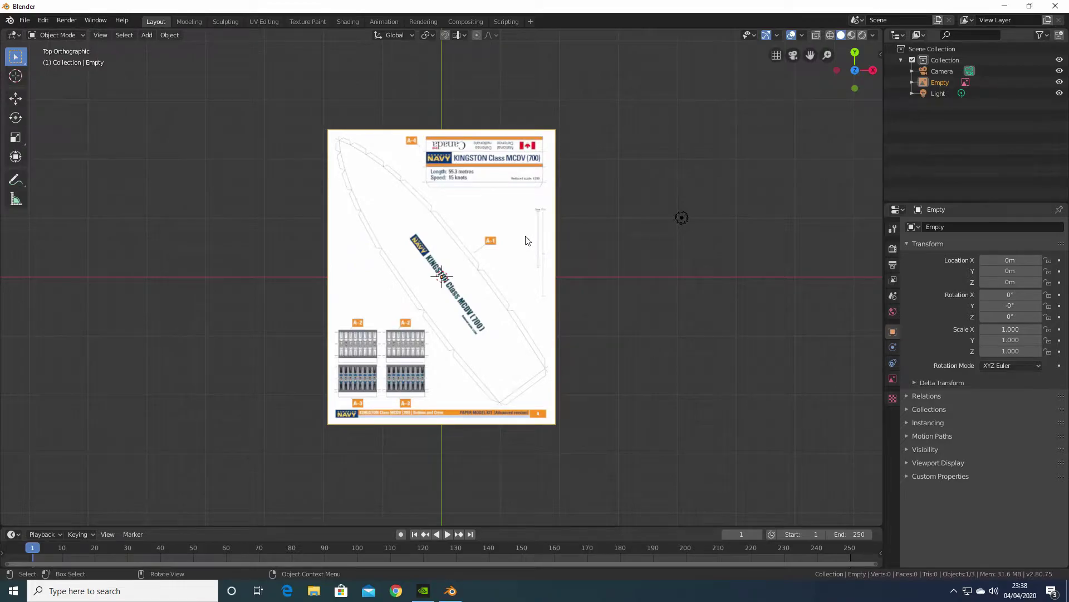
pyautogui.scroll(1, 527, 240)
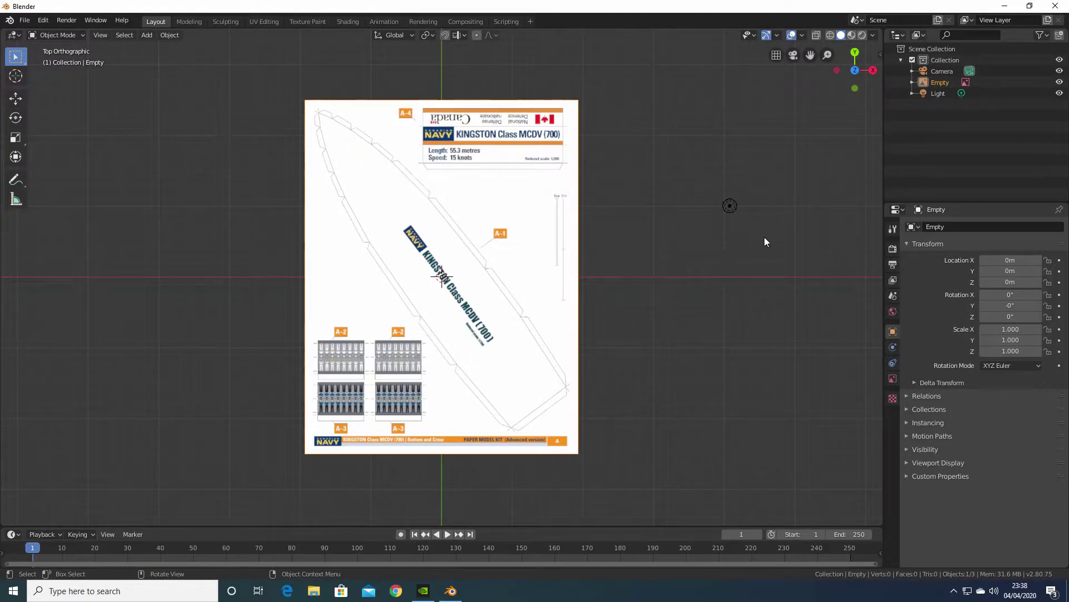
pyautogui.click(891, 378)
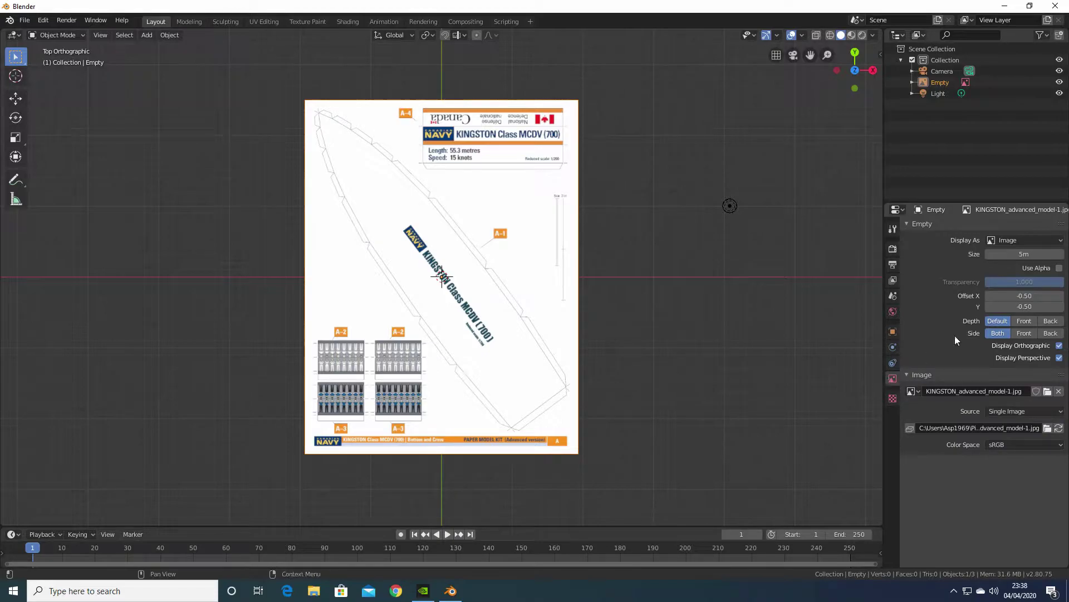
pyautogui.click(1059, 268)
pyautogui.doubleClick(1045, 280)
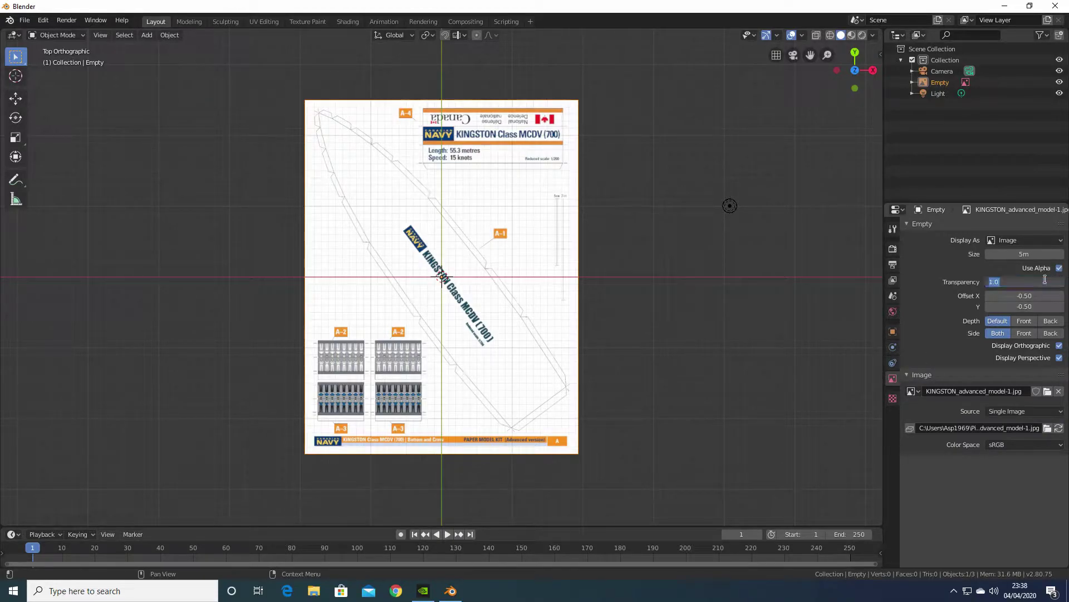
pyautogui.write('0.6')
pyautogui.press('Return')
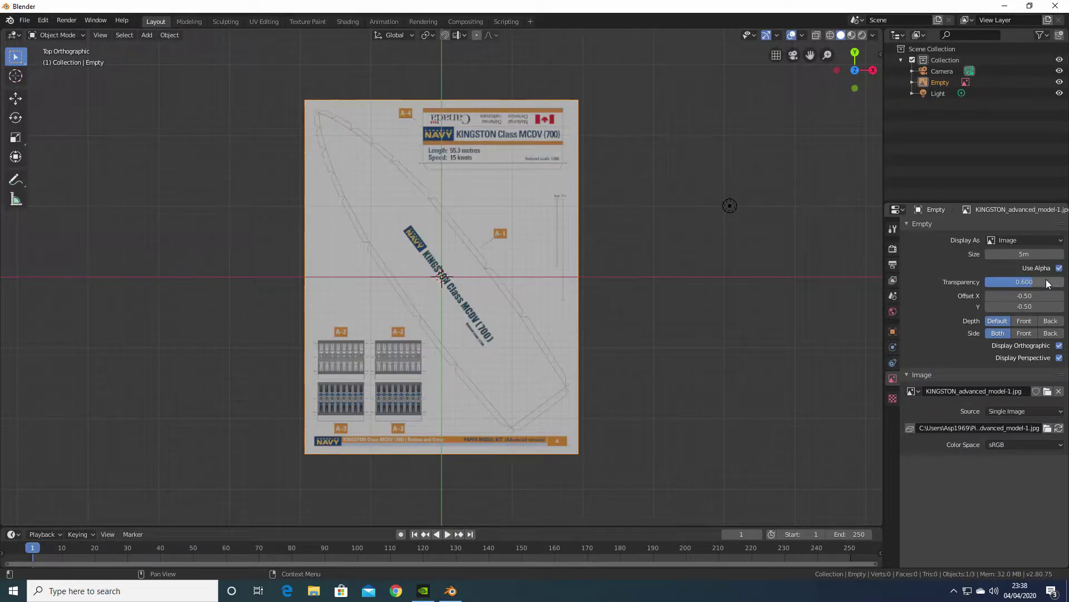
# Rotate the reference image about -36.6° around the Z axis to line the hull outline up with the Y axis
pyautogui.press('r')
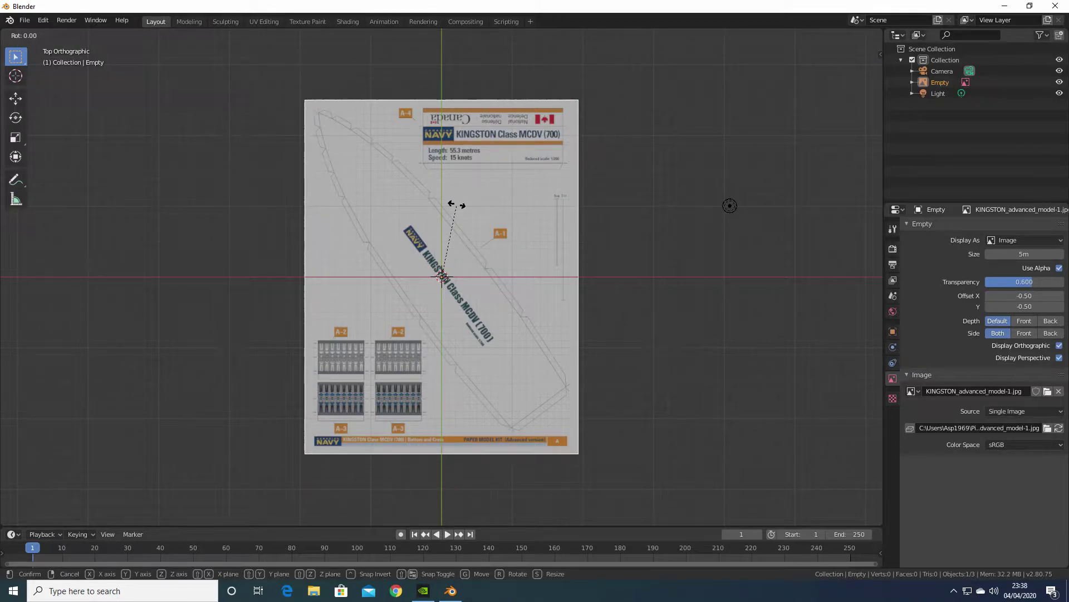
pyautogui.moveTo(477, 210)
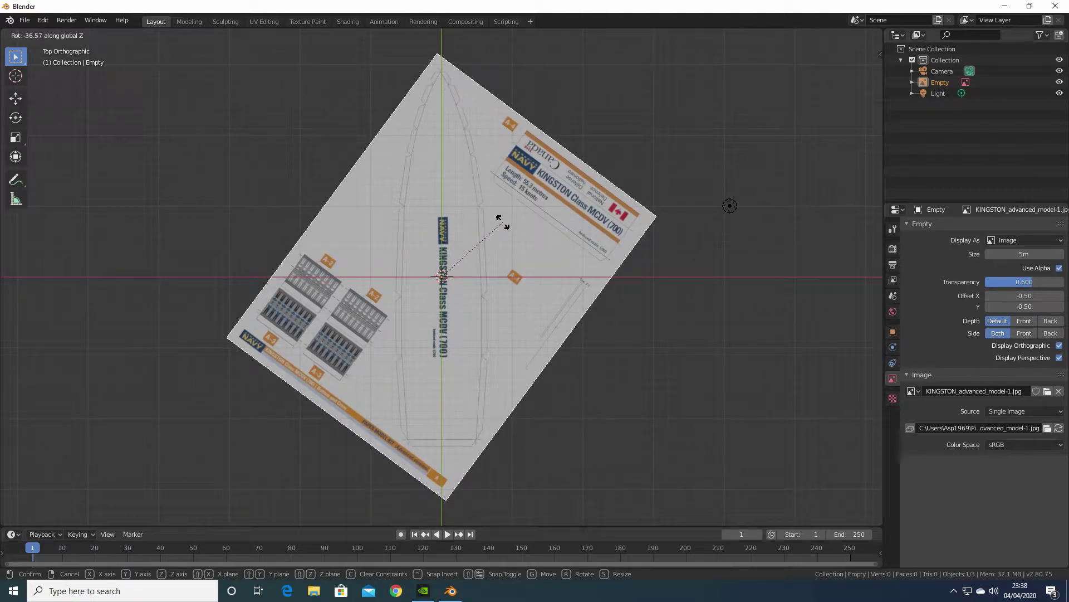
pyautogui.click(503, 223)
# Fine-tune the reference image's rotation by about -0.28° around the Z axis so the bow tip meets the Y axis
pyautogui.keyDown('shift'); pyautogui.moveTo(487, 108); pyautogui.dragTo(515, 262, button='middle'); pyautogui.keyUp('shift')
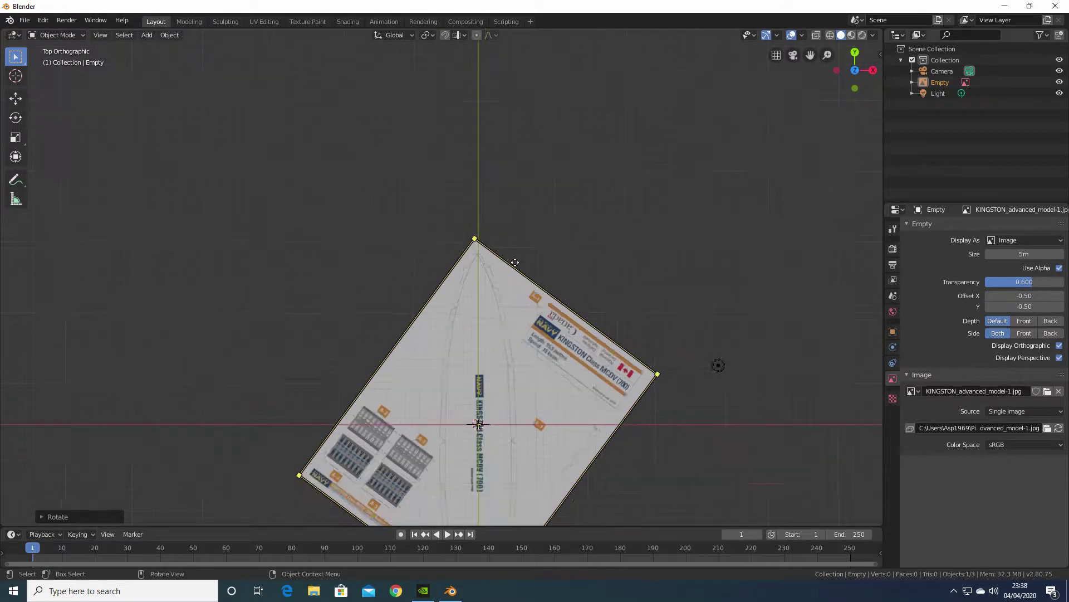
pyautogui.scroll(8, 514, 257)
pyautogui.keyDown('shift'); pyautogui.moveTo(691, 192); pyautogui.dragTo(434, 217, button='middle'); pyautogui.keyUp('shift')
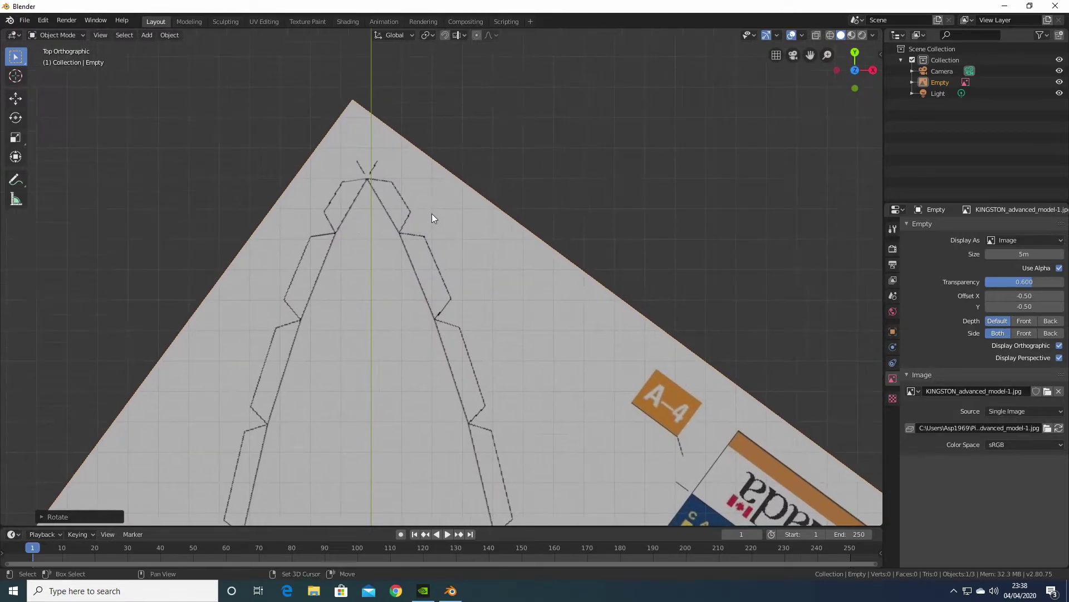
pyautogui.scroll(1, 448, 259)
pyautogui.press('r')
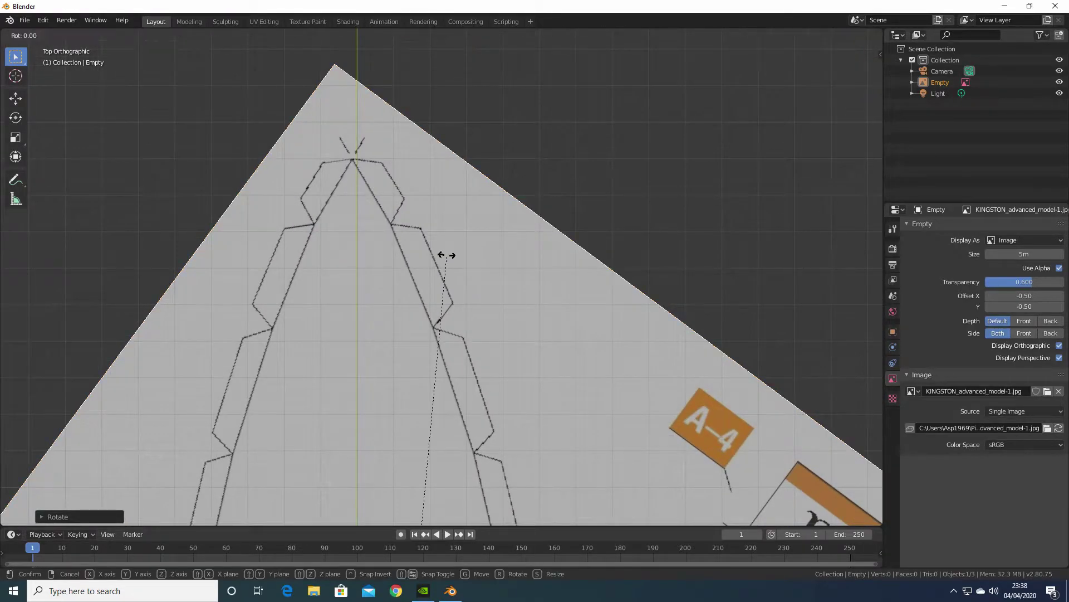
pyautogui.press('z')
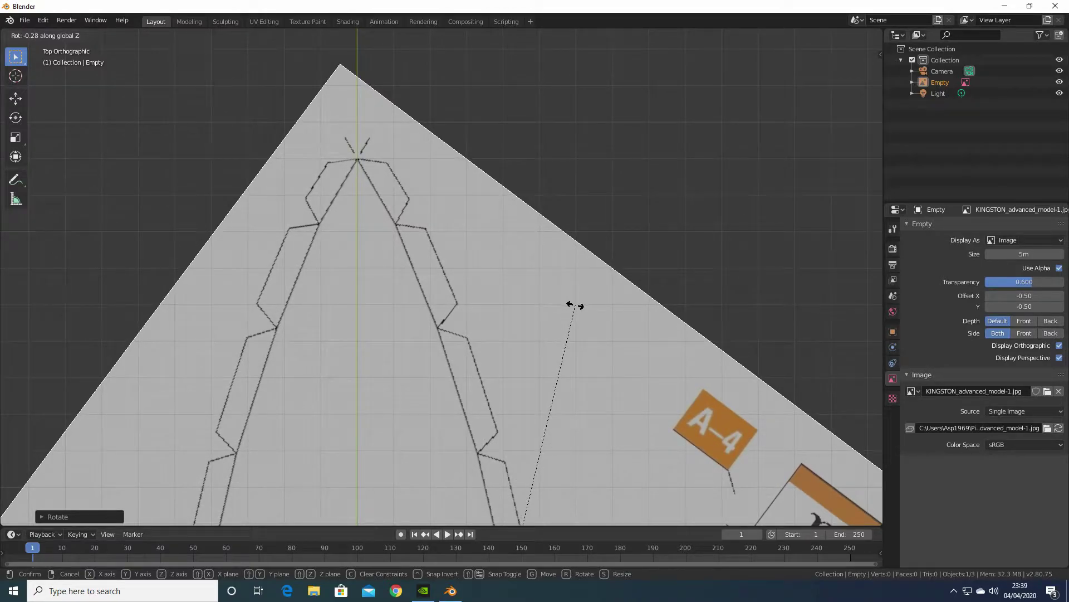
pyautogui.click(575, 303)
# Load KINGSTON_advanced_model-3.jpg as a second reference image aligned to the top view
pyautogui.scroll(-10, 574, 296)
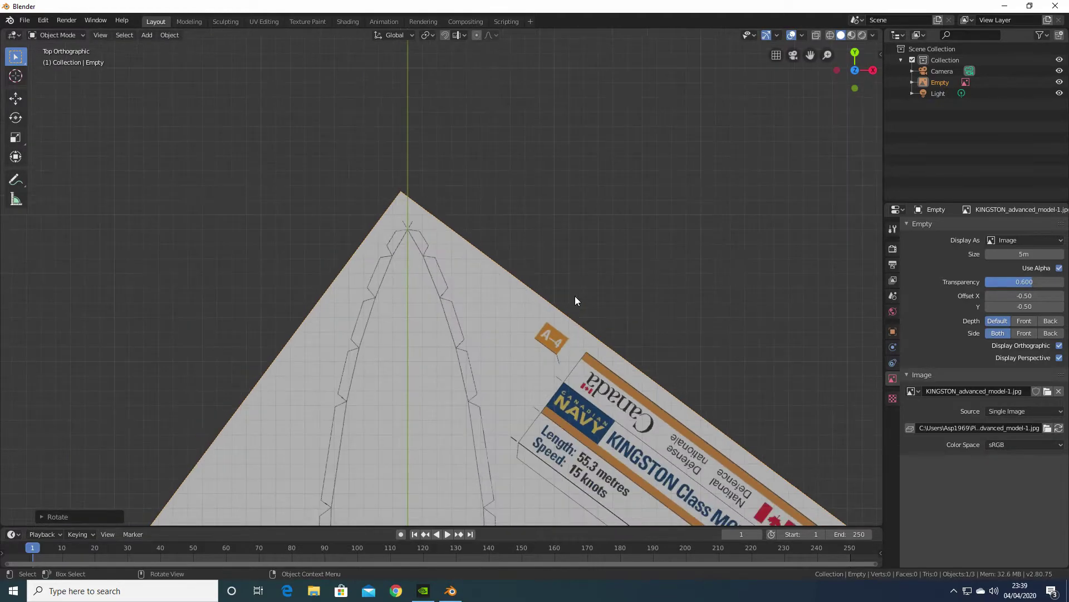
pyautogui.keyDown('shift'); pyautogui.moveTo(574, 360); pyautogui.dragTo(573, 180, button='middle'); pyautogui.keyUp('shift')
pyautogui.click(630, 283)
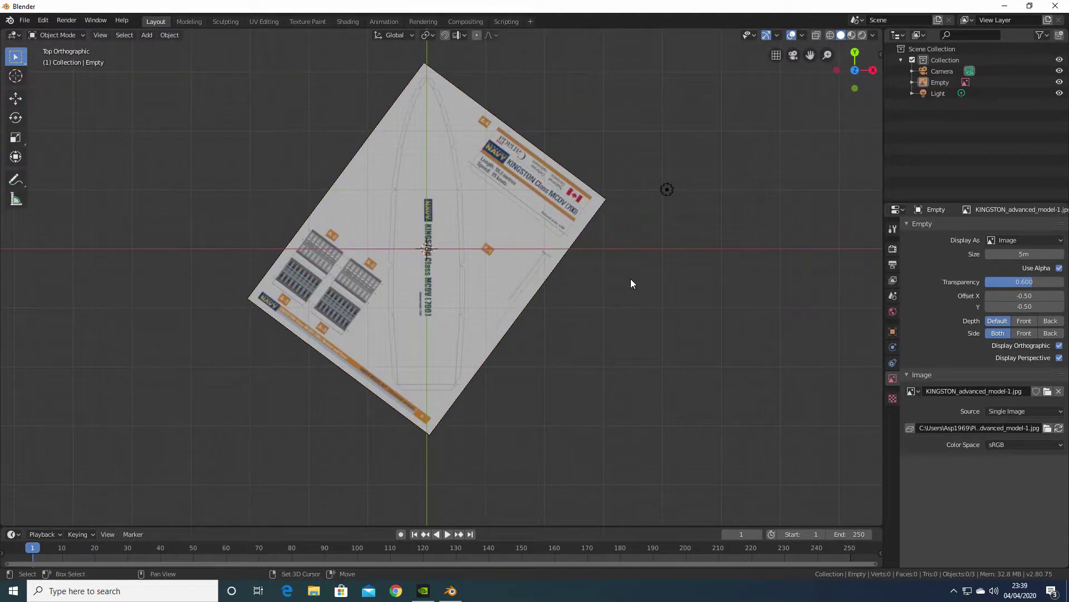
pyautogui.hotkey('shift', 'a')
pyautogui.moveTo(630, 278)
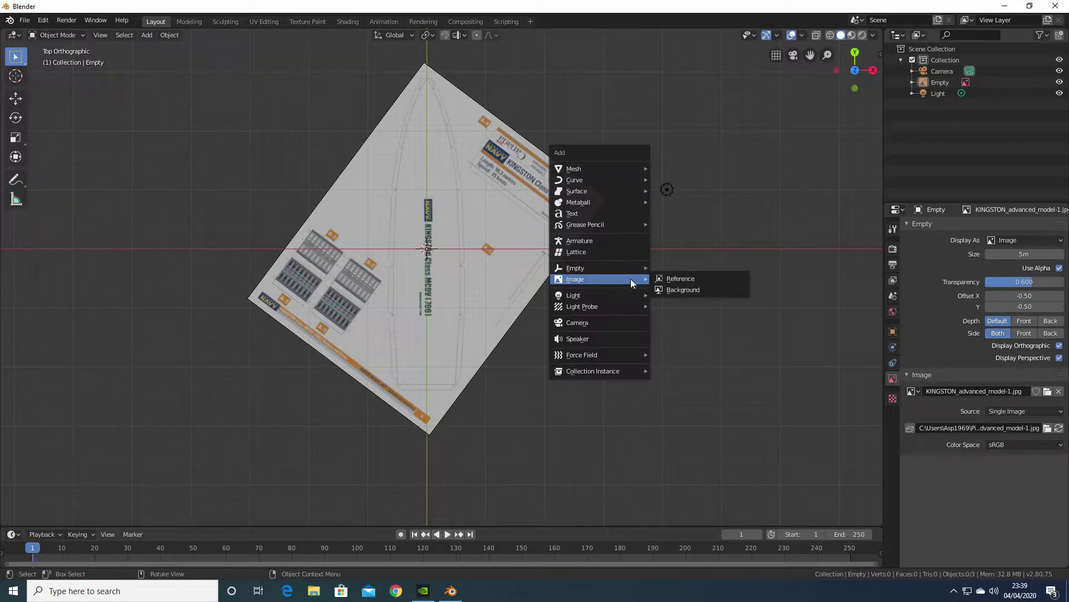
pyautogui.click(672, 279)
pyautogui.doubleClick(229, 123)
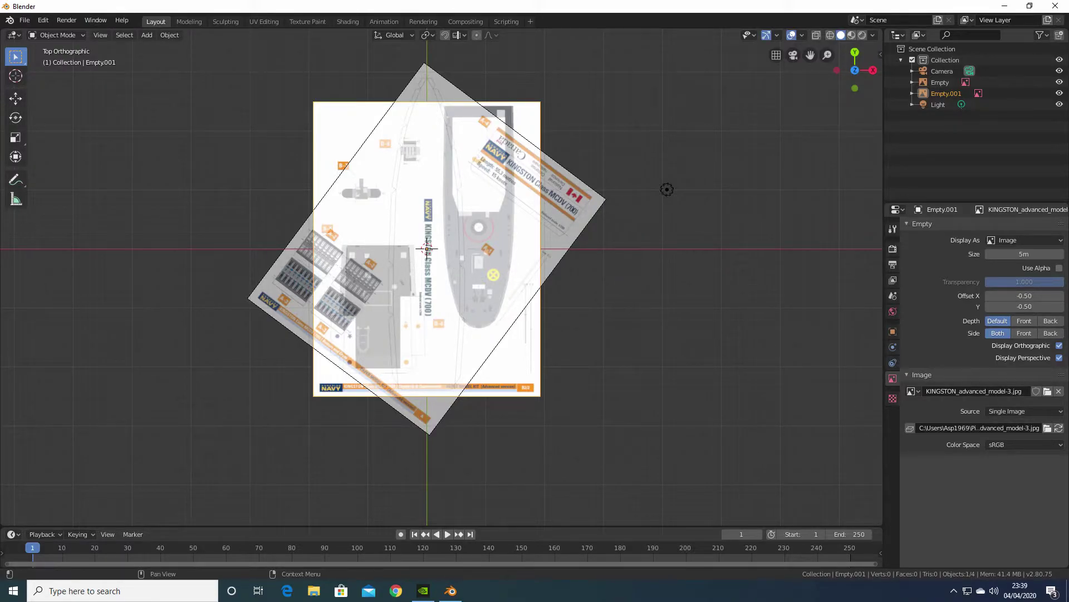
# Enable Use Alpha for the model-3 reference image and set its transparency to 0.7
pyautogui.click(1060, 268)
pyautogui.click(1035, 282)
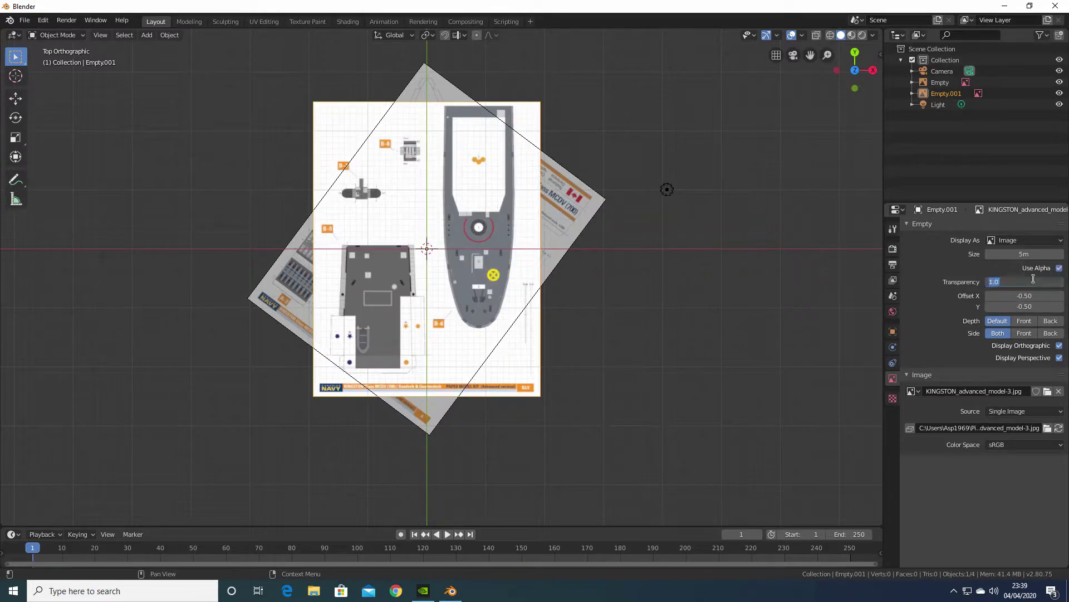
pyautogui.write('0.7')
pyautogui.press('Return')
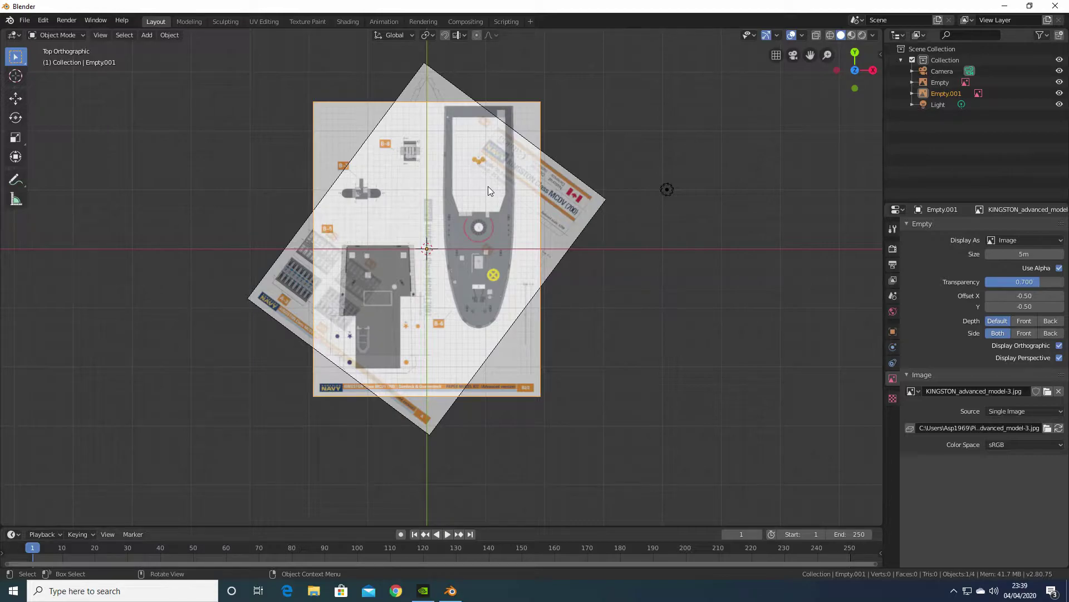
# Rotate the model-3 reference image 180° around the Z axis so the deck's bow points along positive Y
pyautogui.press('r')
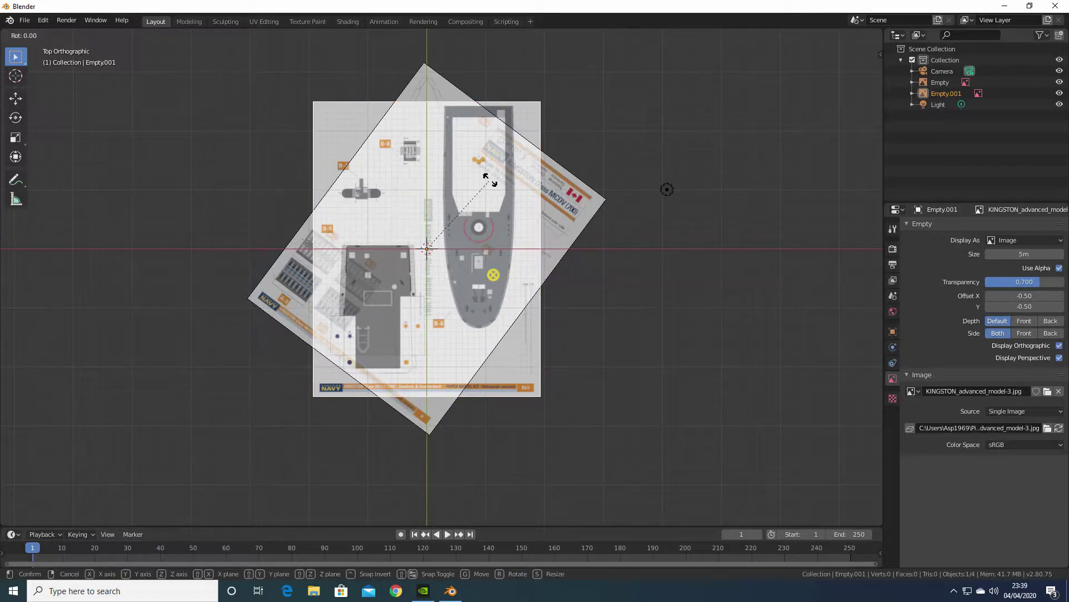
pyautogui.write('180')
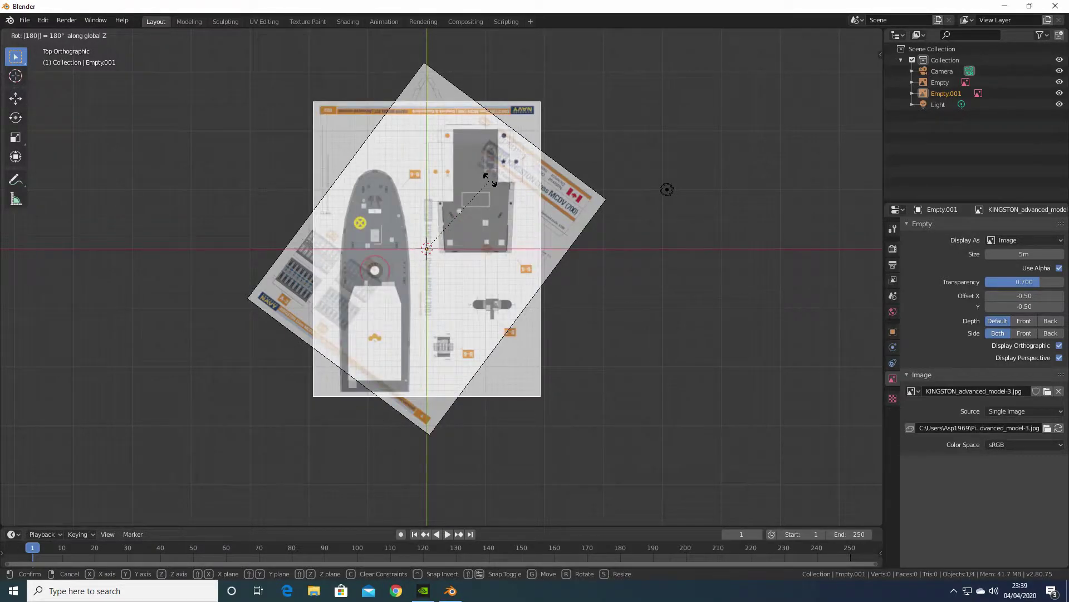
pyautogui.press('Return')
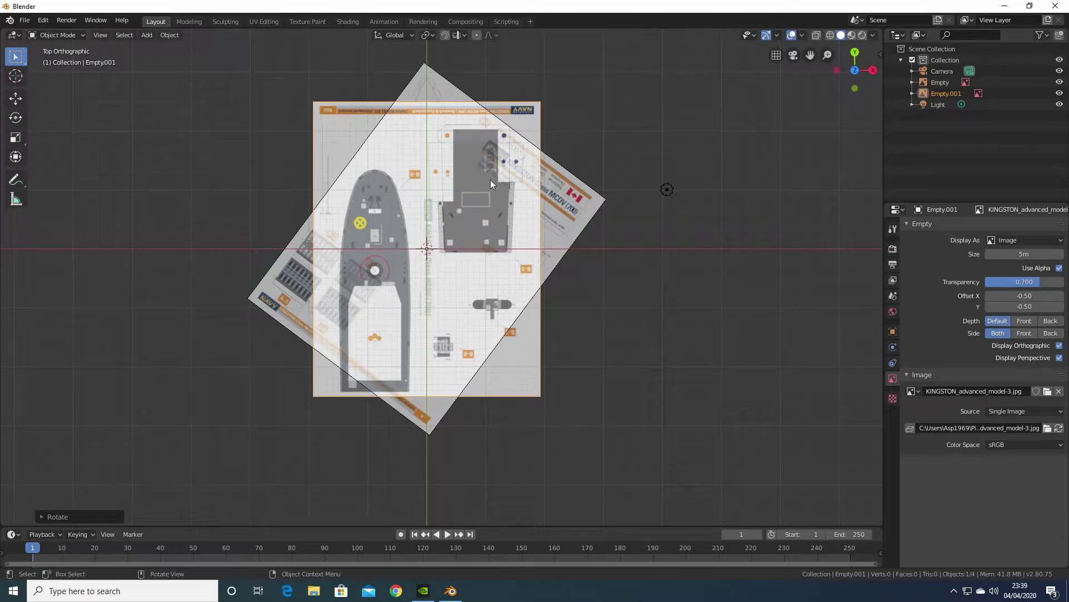
# Move the model-3 image in negative Y and about -0.85 m along X, bringing the aft deck part over the hull outline's stern
pyautogui.press('g')
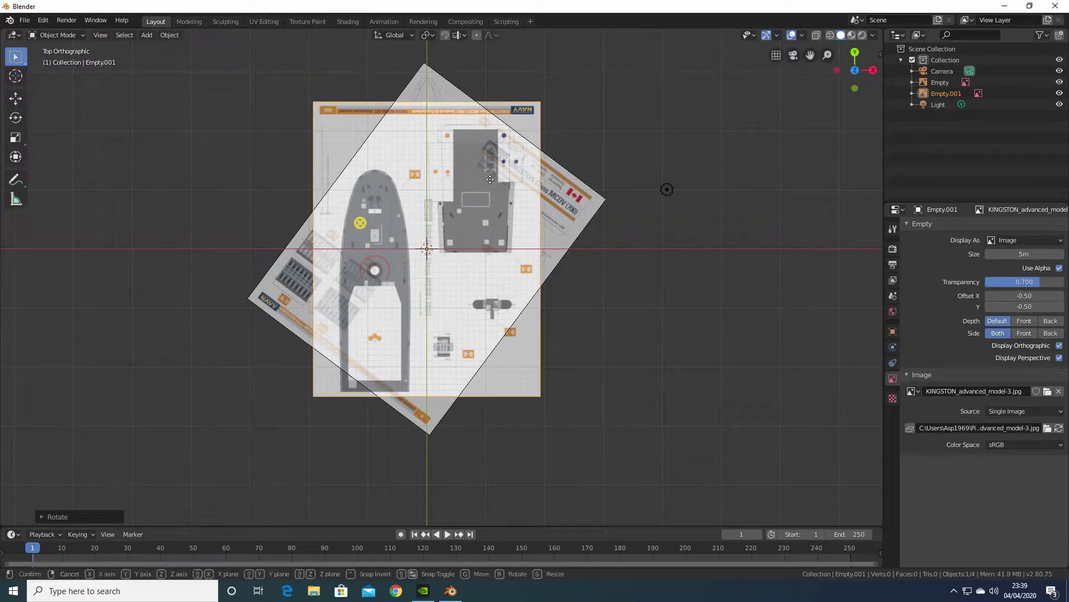
pyautogui.press('y')
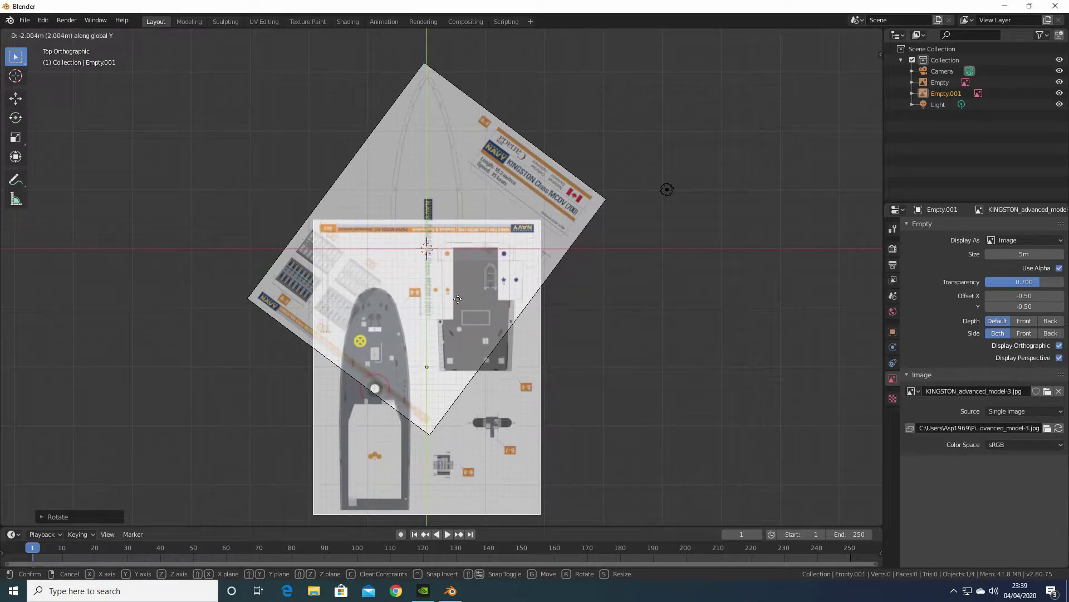
pyautogui.click(454, 312)
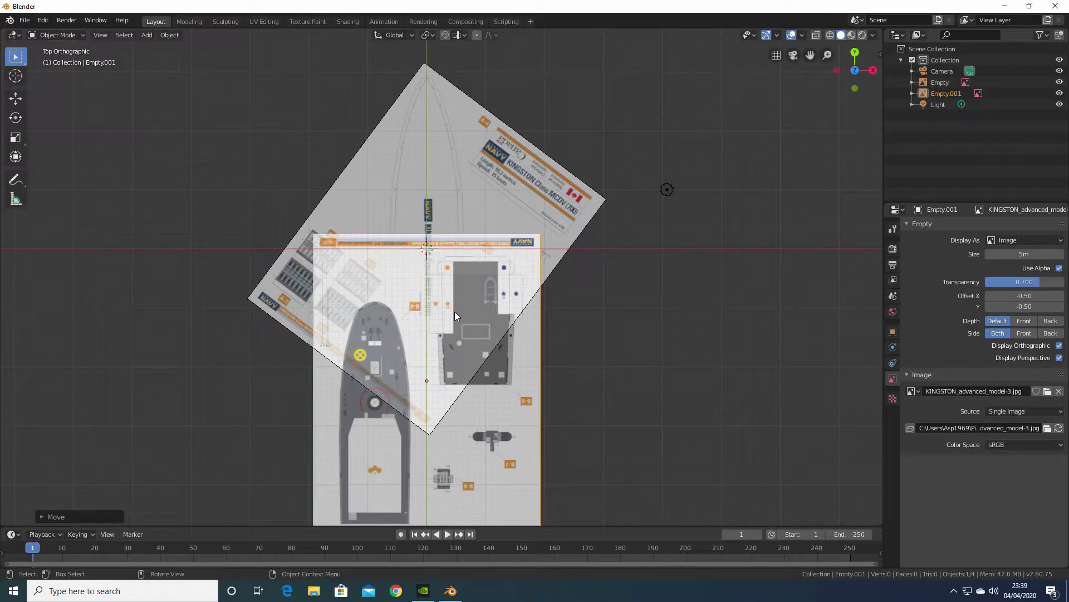
pyautogui.press('g')
pyautogui.press('x')
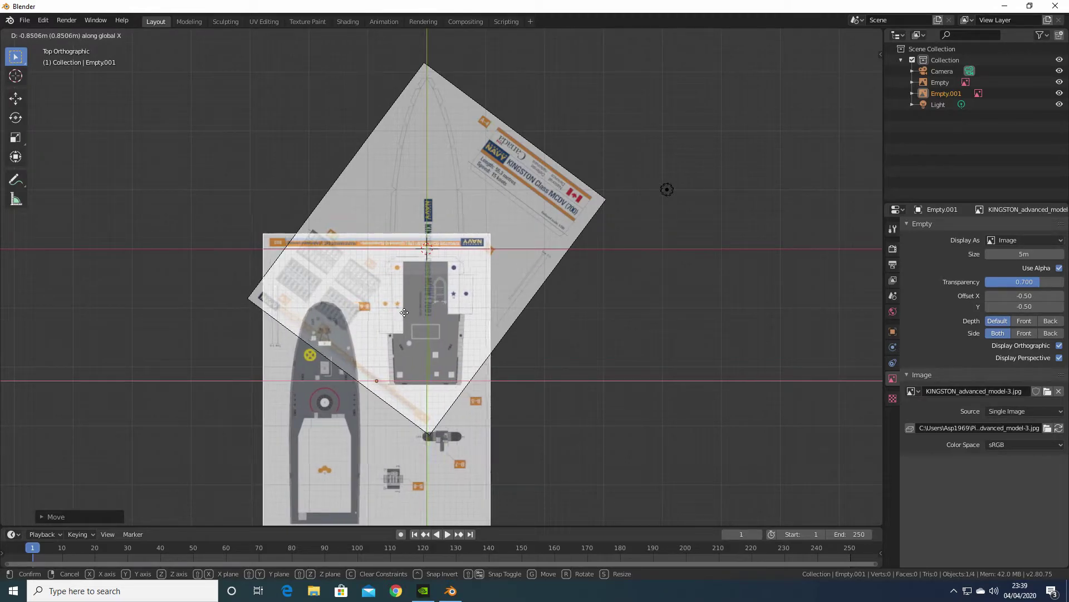
pyautogui.click(404, 312)
# Fine-tune the model-3 image by about 0.004 m along Y and 0.018 m along X to centre the aft deck on the Y axis
pyautogui.keyDown('shift'); pyautogui.moveTo(550, 347); pyautogui.dragTo(566, 223, button='middle'); pyautogui.keyUp('shift')
pyautogui.scroll(1, 519, 273)
pyautogui.scroll(10, 519, 273)
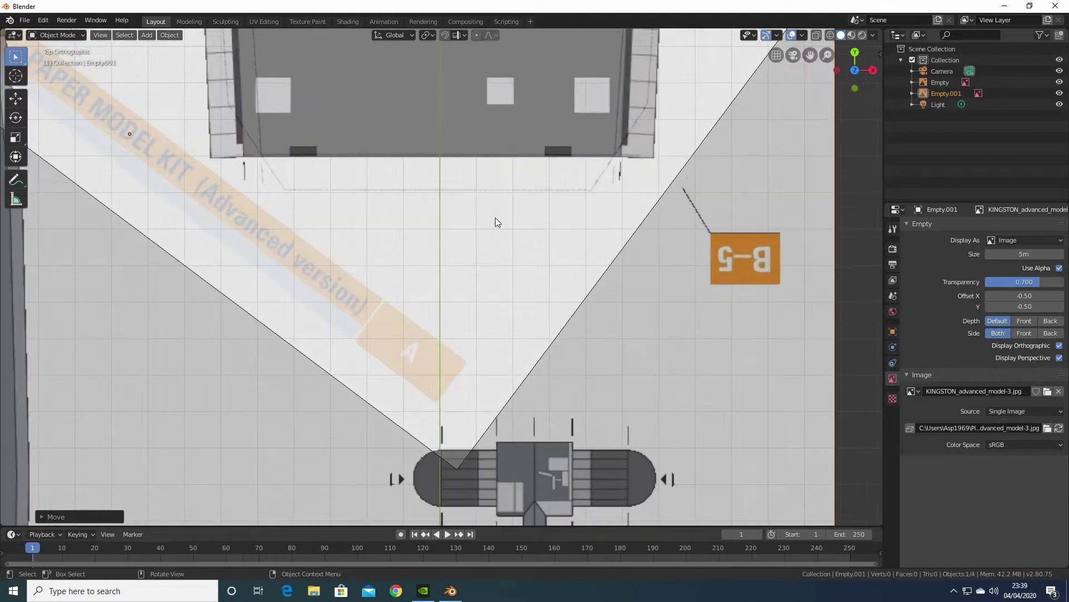
pyautogui.scroll(2, 496, 311)
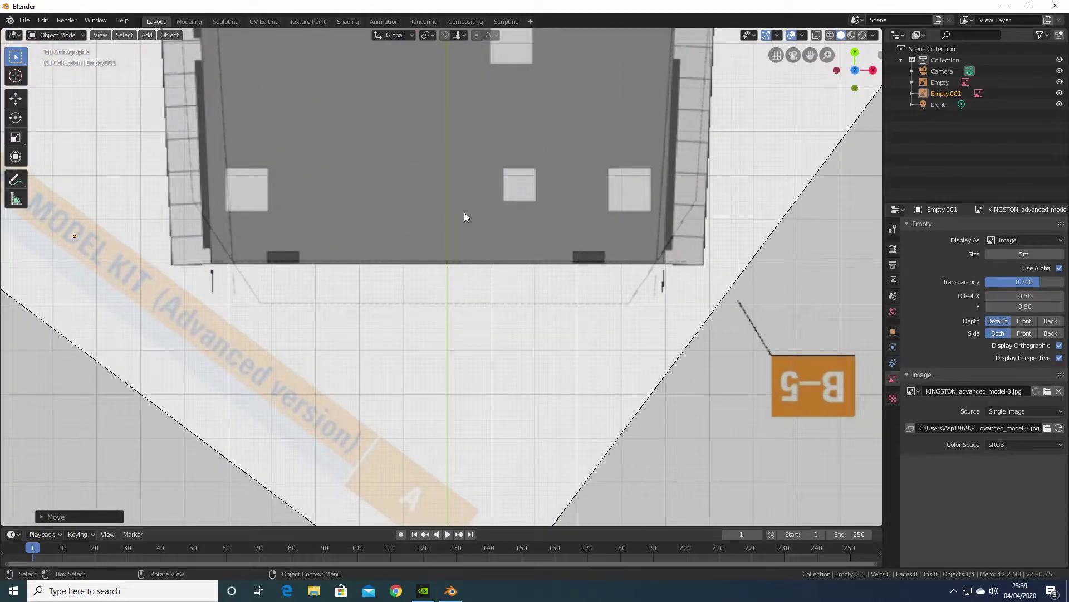
pyautogui.scroll(2, 464, 213)
pyautogui.press('g')
pyautogui.press('y')
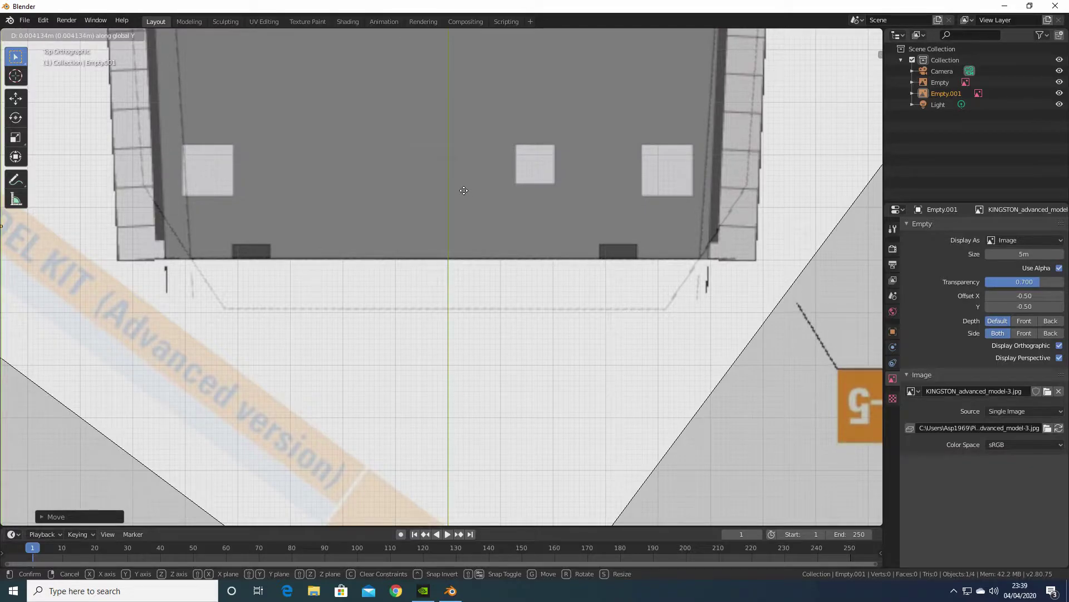
pyautogui.click(464, 190)
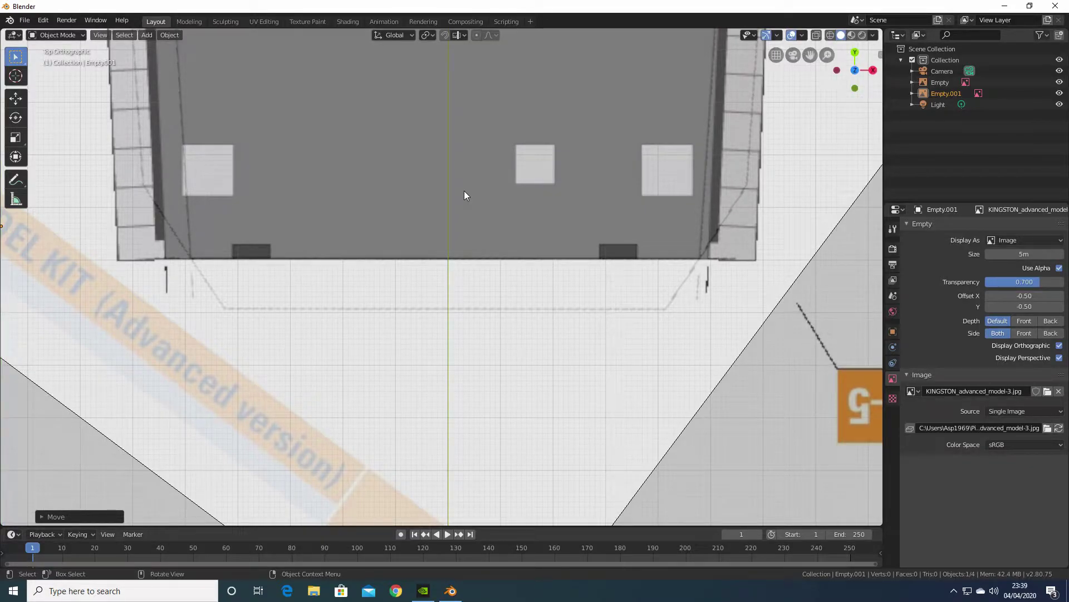
pyautogui.press('g')
pyautogui.press('x')
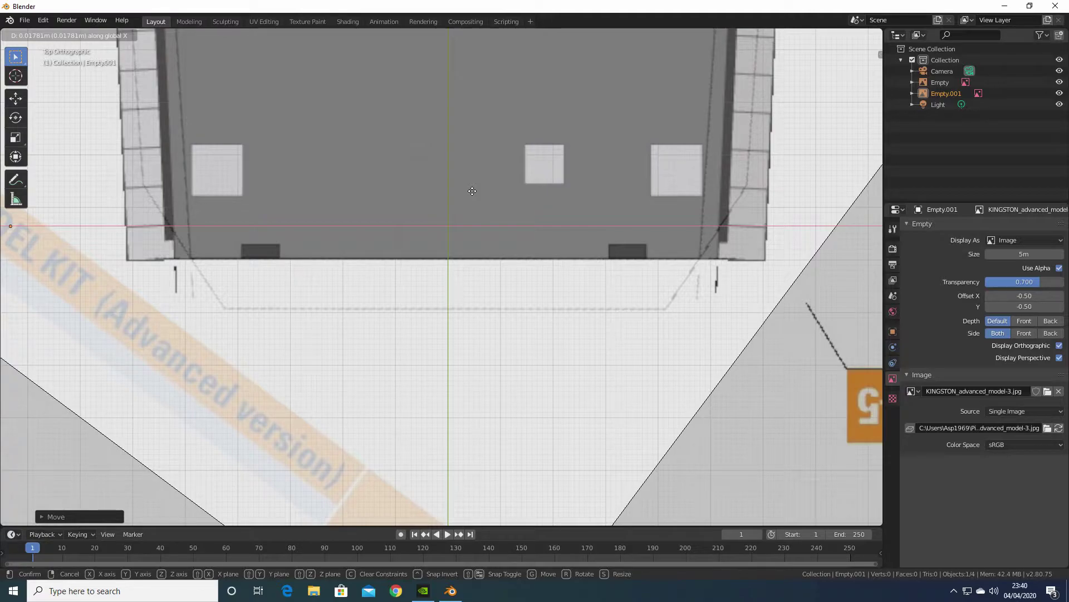
pyautogui.click(472, 191)
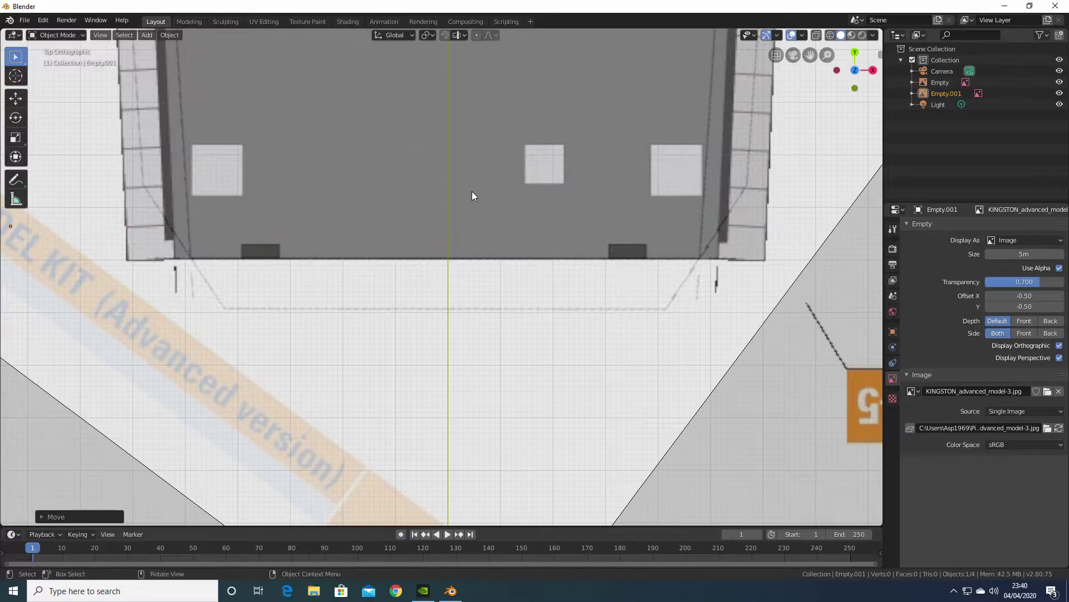
# Duplicate the model-3 image and move the copy along Y and X so its main deck sits over the hull outline, ahead of the aft deck
pyautogui.scroll(-5, 475, 190)
pyautogui.scroll(-4, 619, 279)
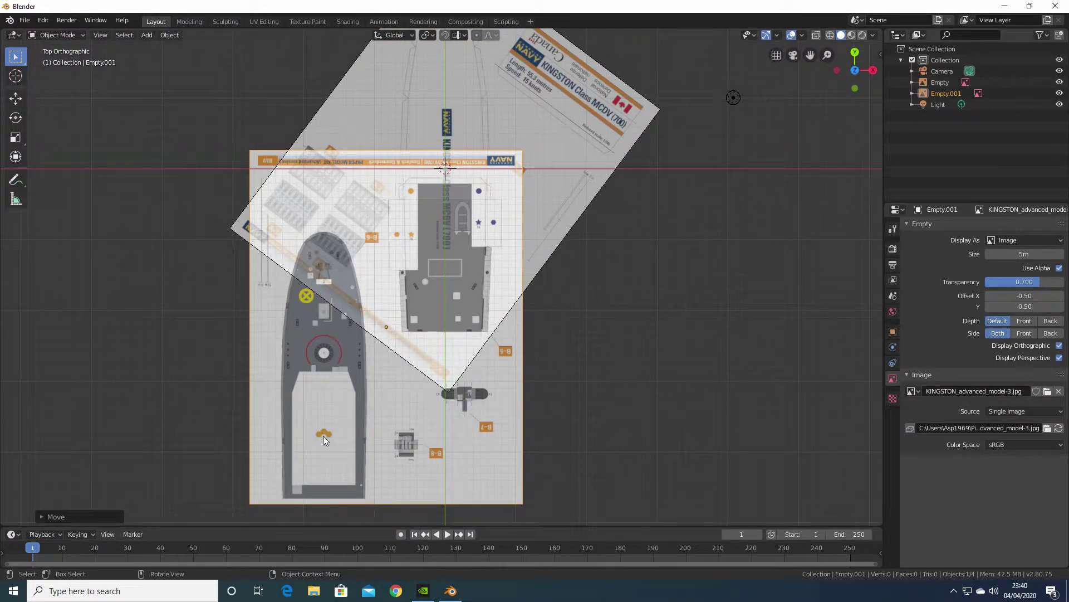
pyautogui.click(586, 439)
pyautogui.click(508, 445)
pyautogui.hotkey('shift', 'd')
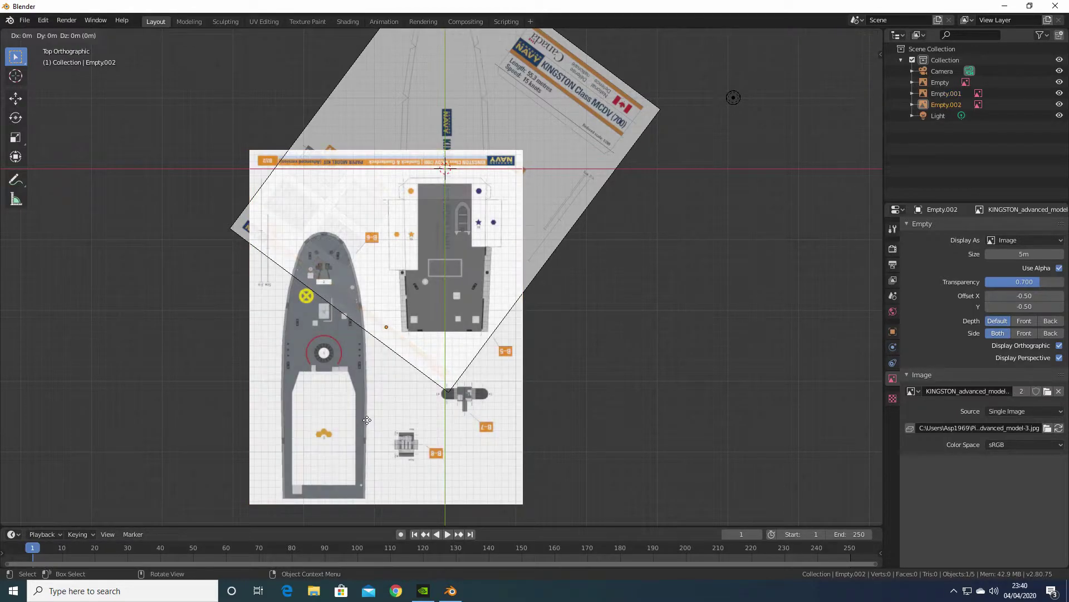
pyautogui.press('y')
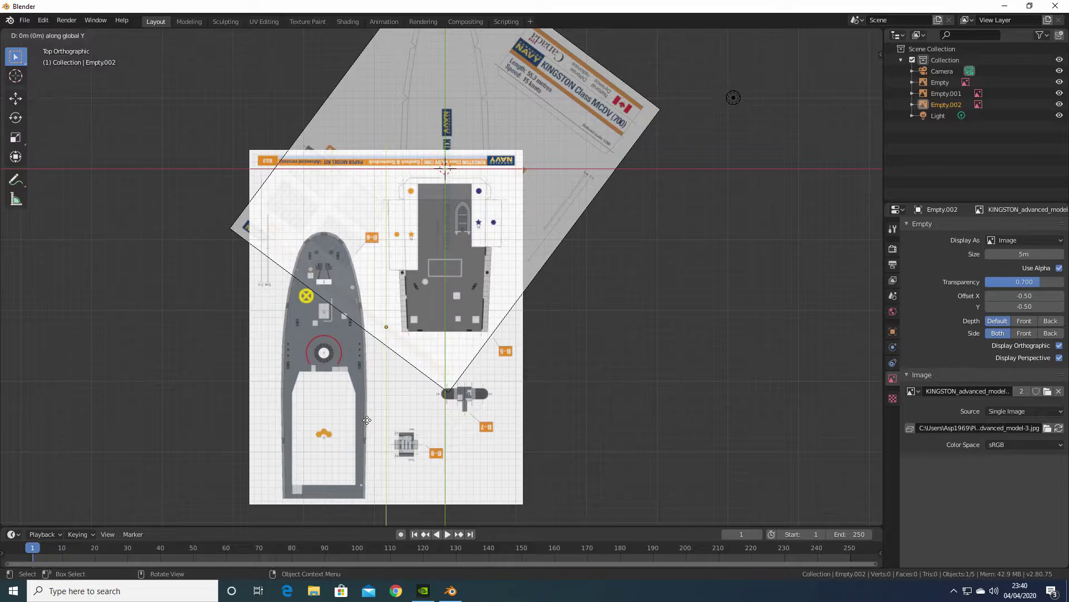
pyautogui.click(394, 121)
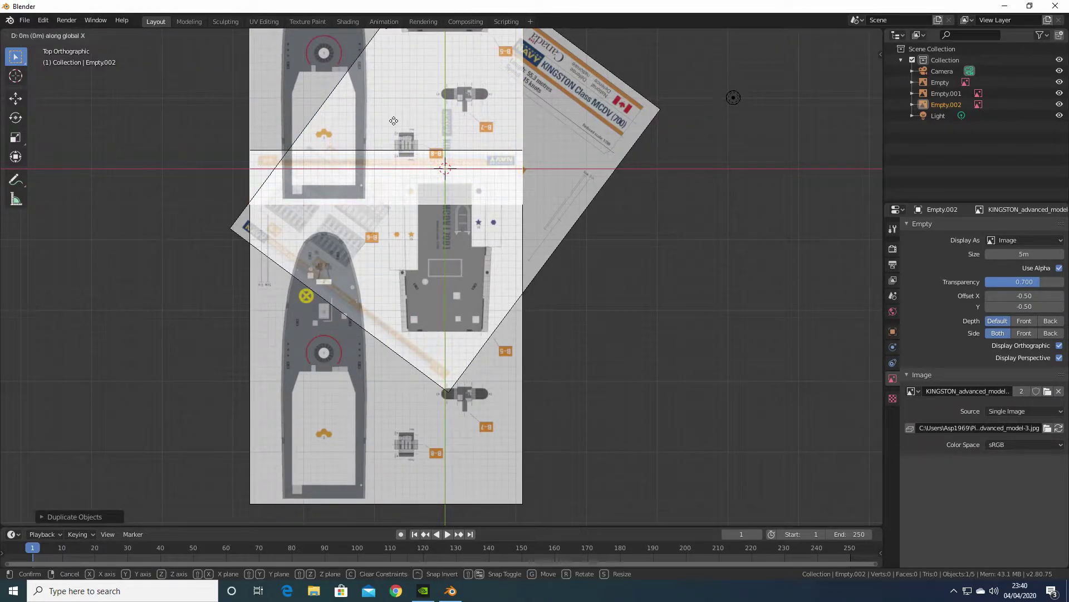
pyautogui.click(518, 132)
# Fine-tune the duplicate by about -0.012 m along Y and -0.035 m along X to meet the aft deck part and centre on the Y axis
pyautogui.keyDown('shift'); pyautogui.moveTo(589, 255); pyautogui.dragTo(584, 317, button='middle'); pyautogui.keyUp('shift')
pyautogui.scroll(10, 534, 282)
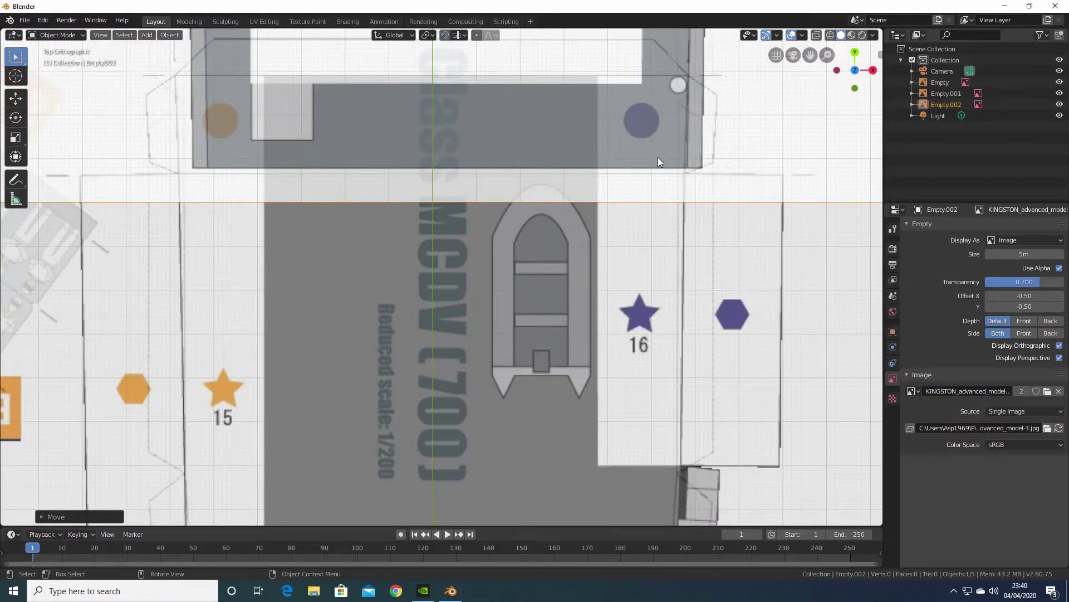
pyautogui.press('g')
pyautogui.press('y')
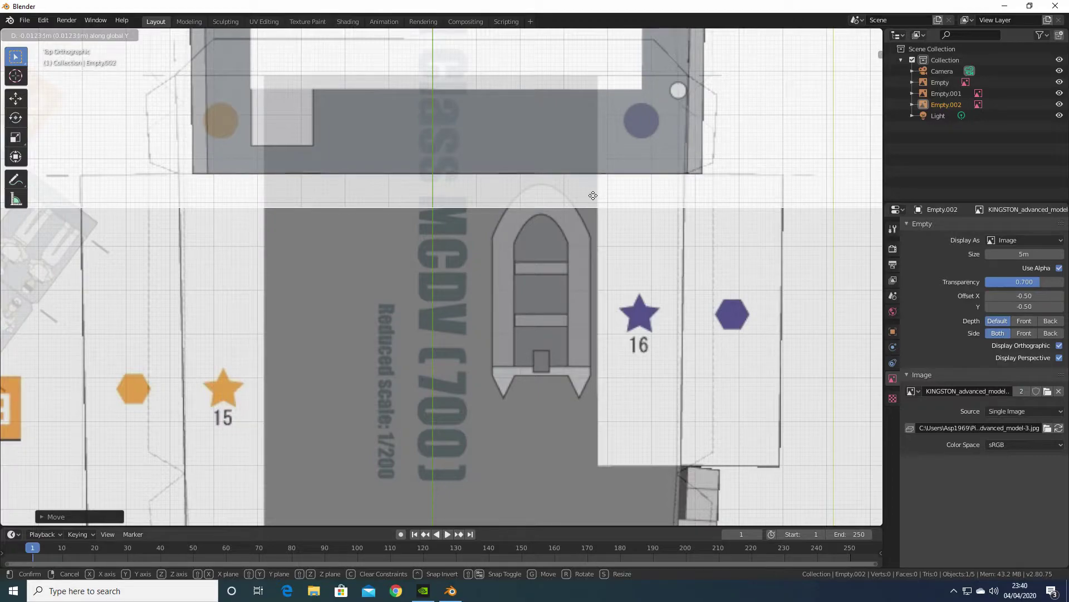
pyautogui.click(592, 198)
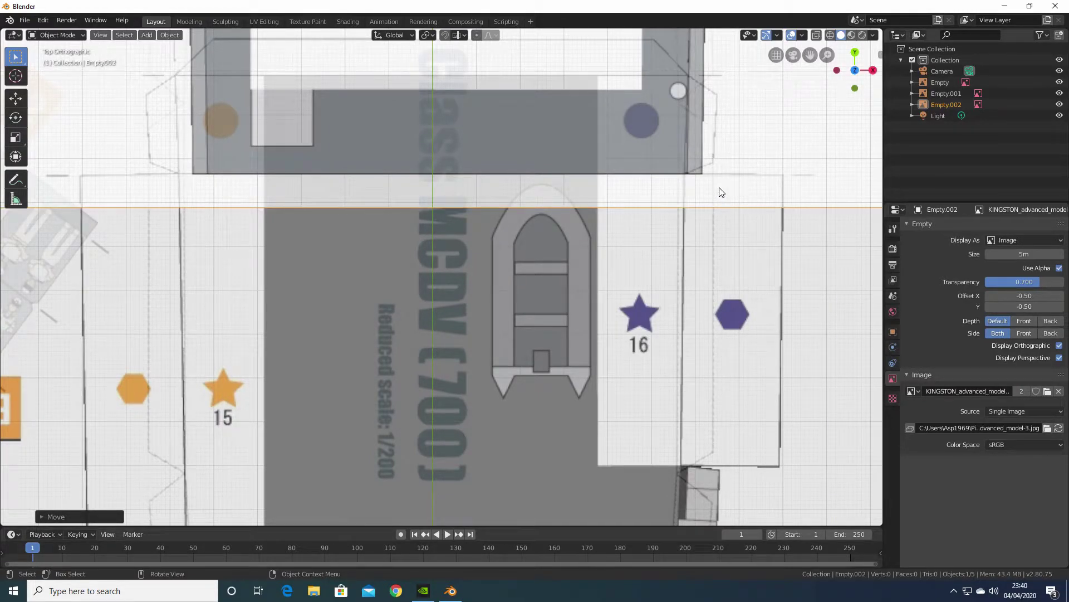
pyautogui.press('g')
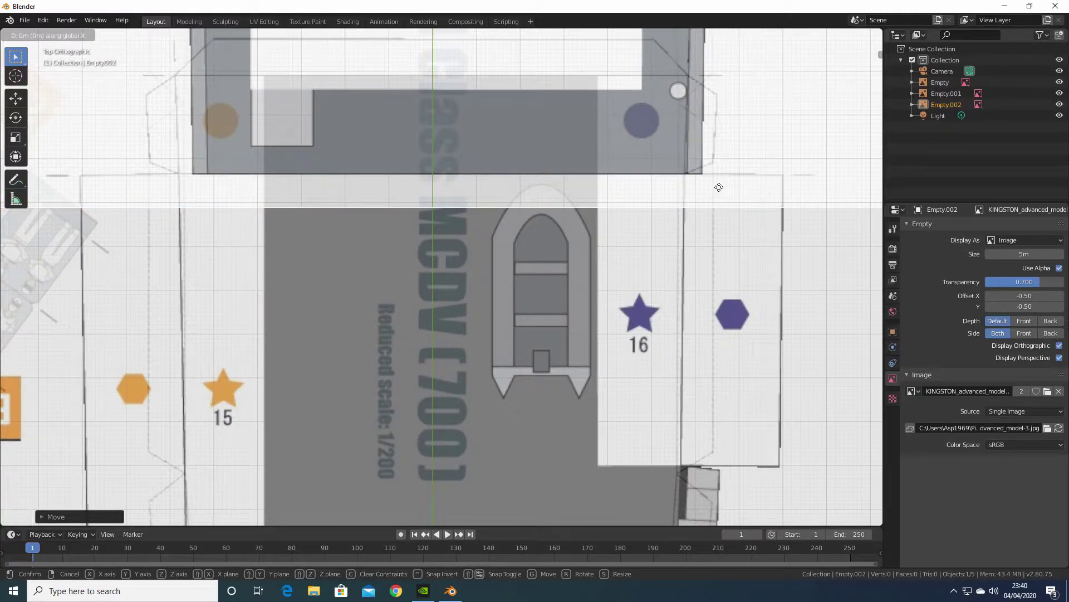
pyautogui.press('x')
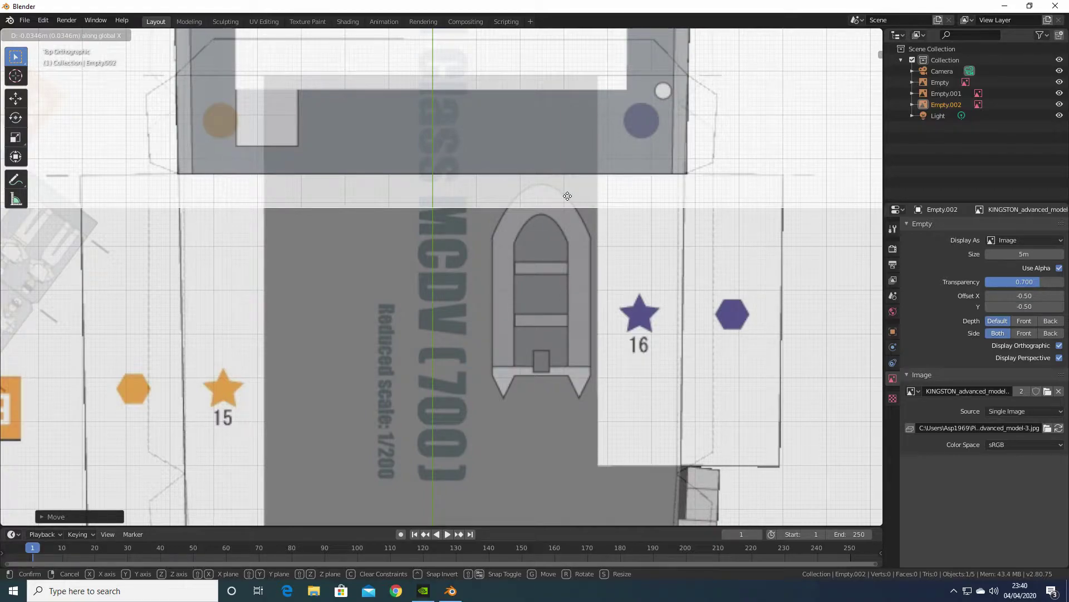
pyautogui.click(567, 196)
pyautogui.scroll(-8, 824, 272)
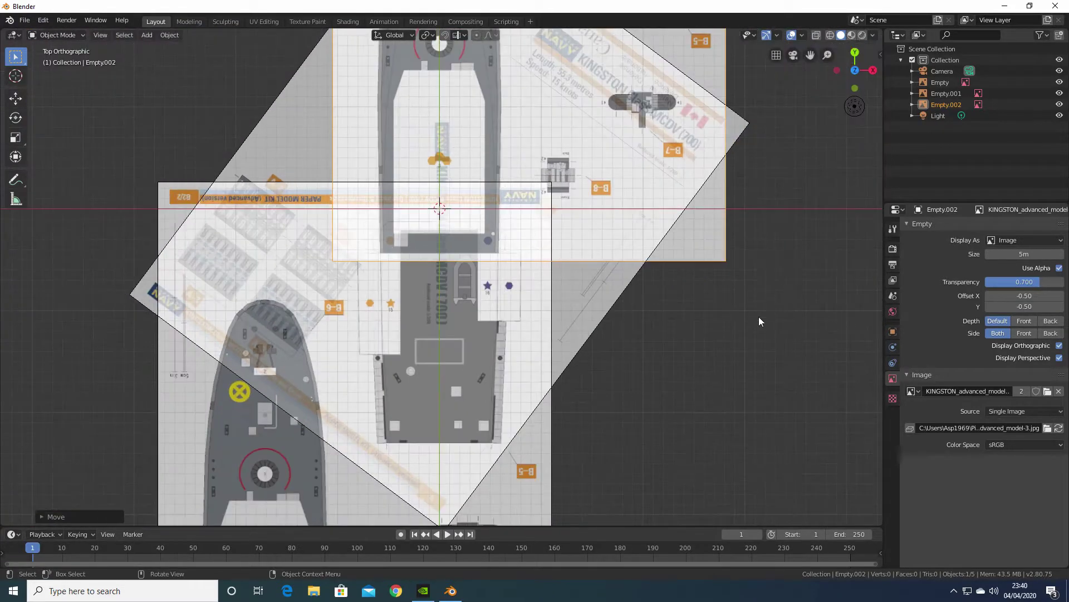
pyautogui.scroll(-1, 724, 360)
pyautogui.click(724, 359)
pyautogui.scroll(-2, 733, 337)
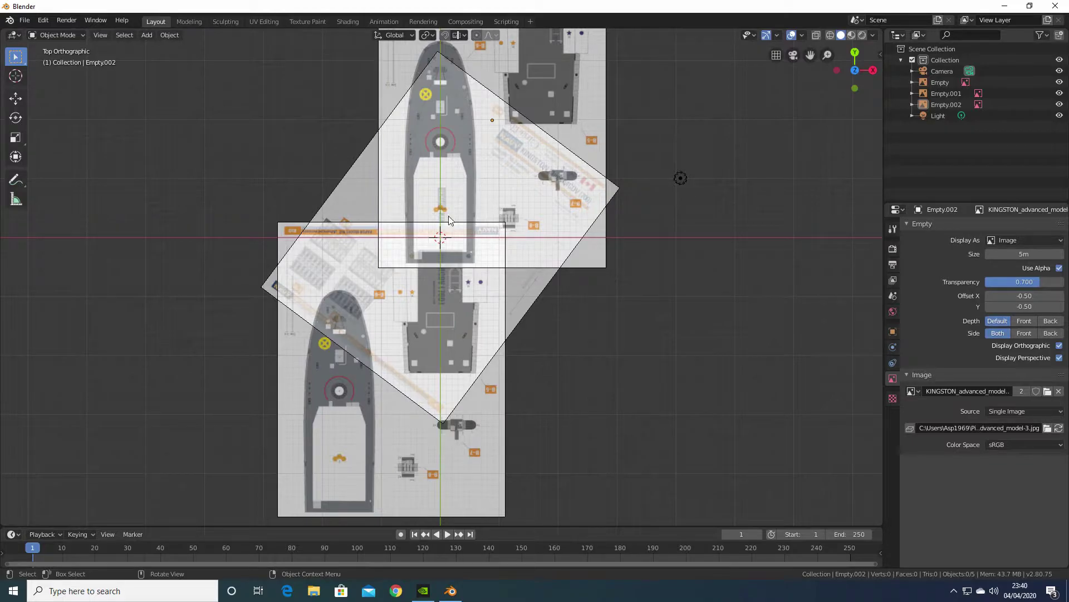
# Load KINGSTON_advanced_model-2.jpg as a reference image aligned to the front view
pyautogui.press('KP_1')
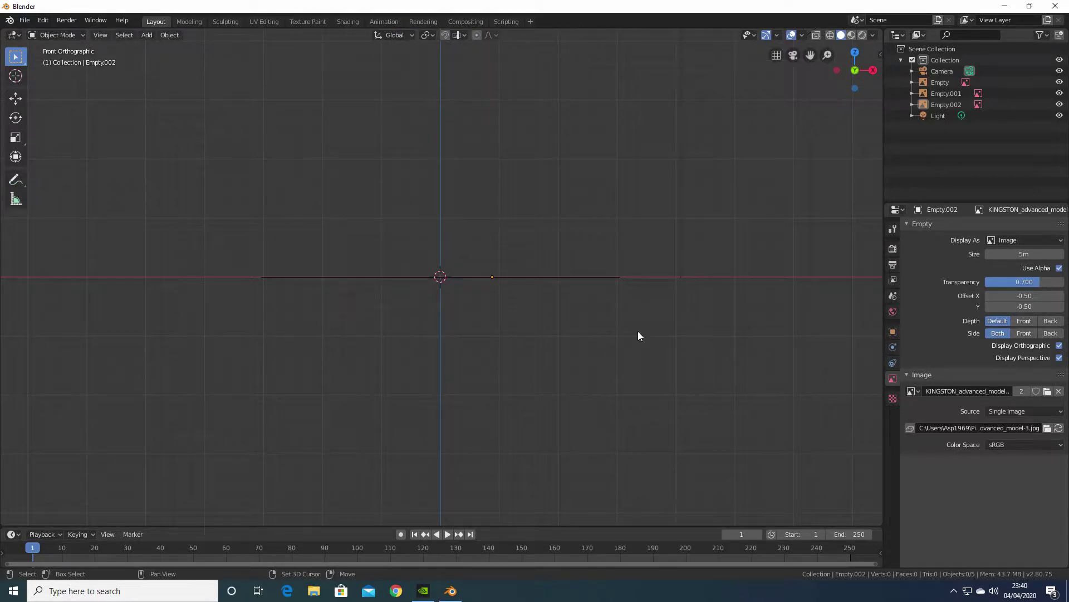
pyautogui.hotkey('shift', 'a')
pyautogui.moveTo(639, 332)
pyautogui.click(684, 330)
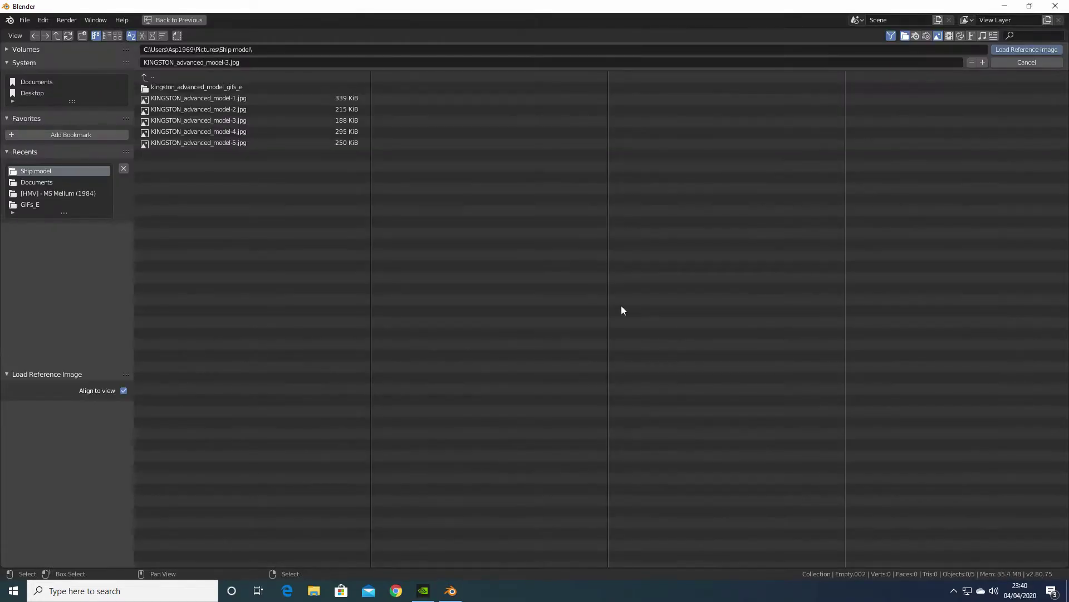
pyautogui.click(239, 109)
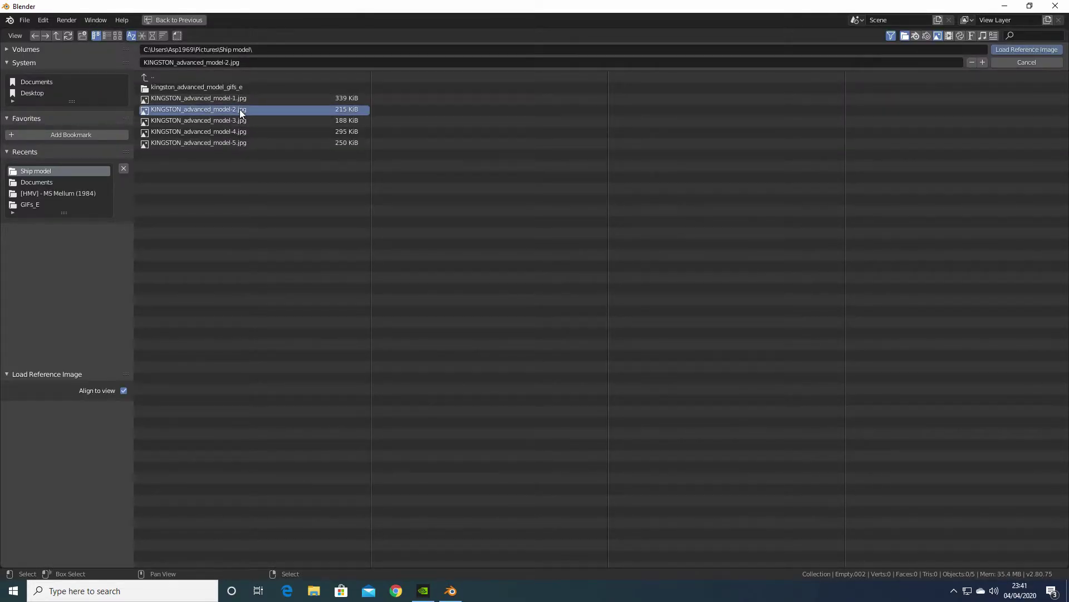
pyautogui.doubleClick(240, 109)
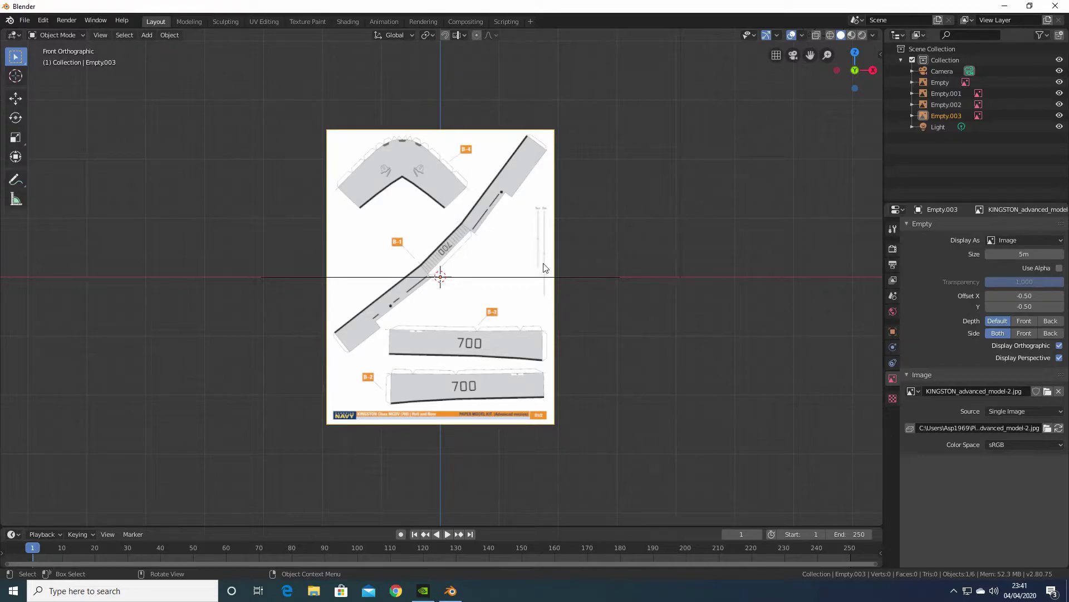
# Enable alpha on the model-2 reference image and set its transparency to 0.6
pyautogui.click(1060, 268)
pyautogui.click(1040, 281)
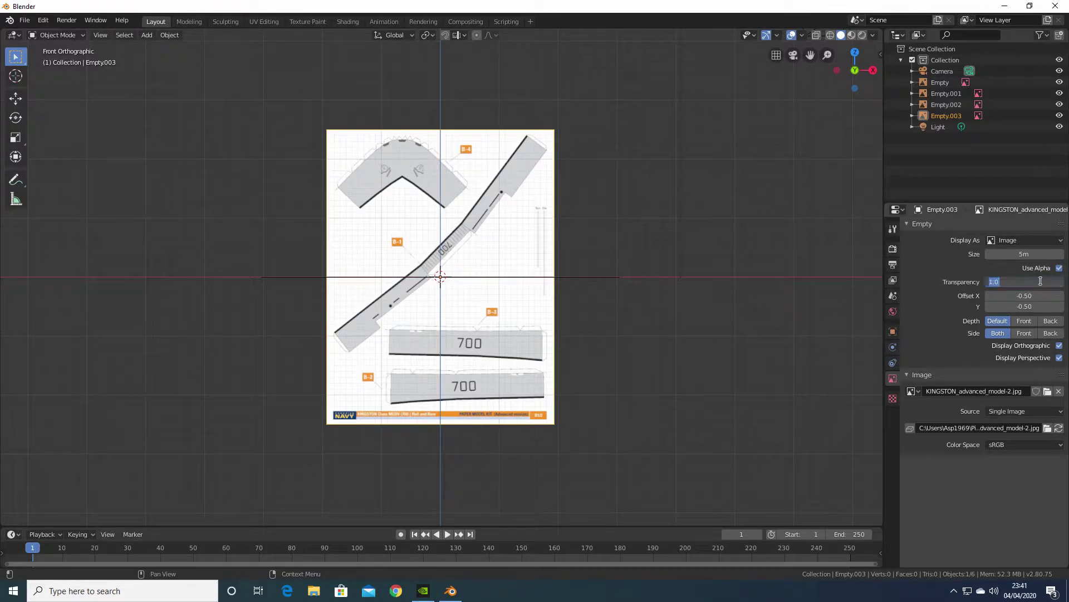
pyautogui.write('0.6')
pyautogui.press('Return')
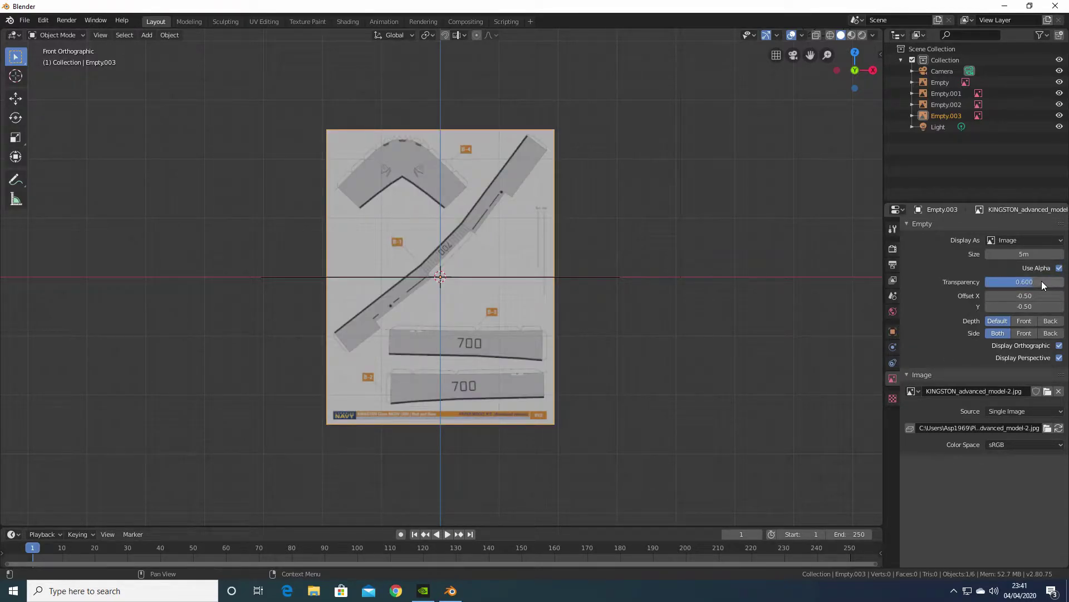
# Rotate the model-2 image about 225° around the Y axis so the B-1 stern strip lies roughly level and upright
pyautogui.scroll(5, 478, 257)
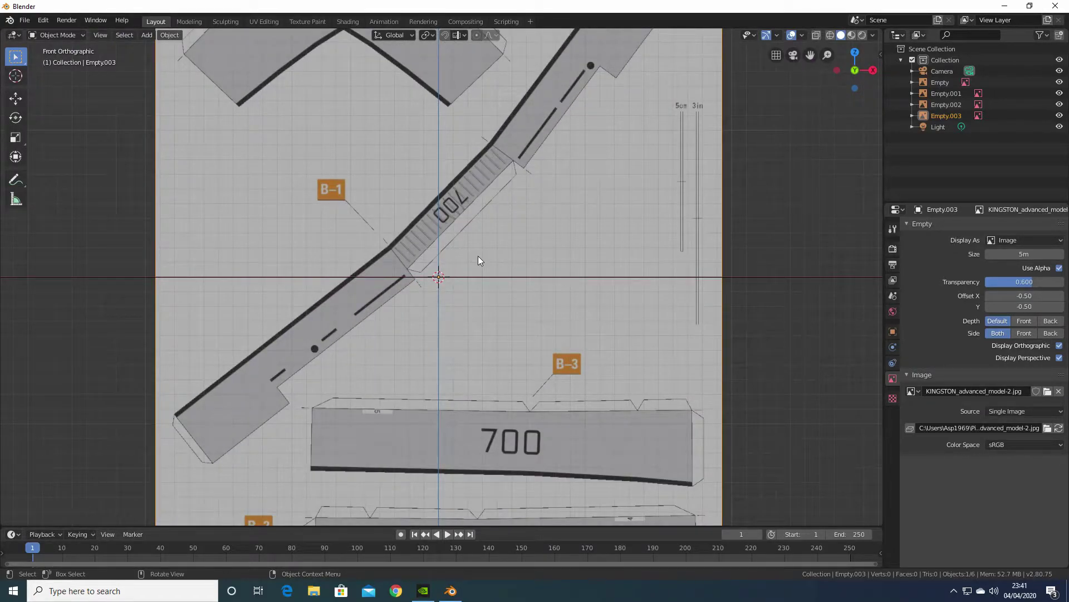
pyautogui.press('r')
pyautogui.press('y')
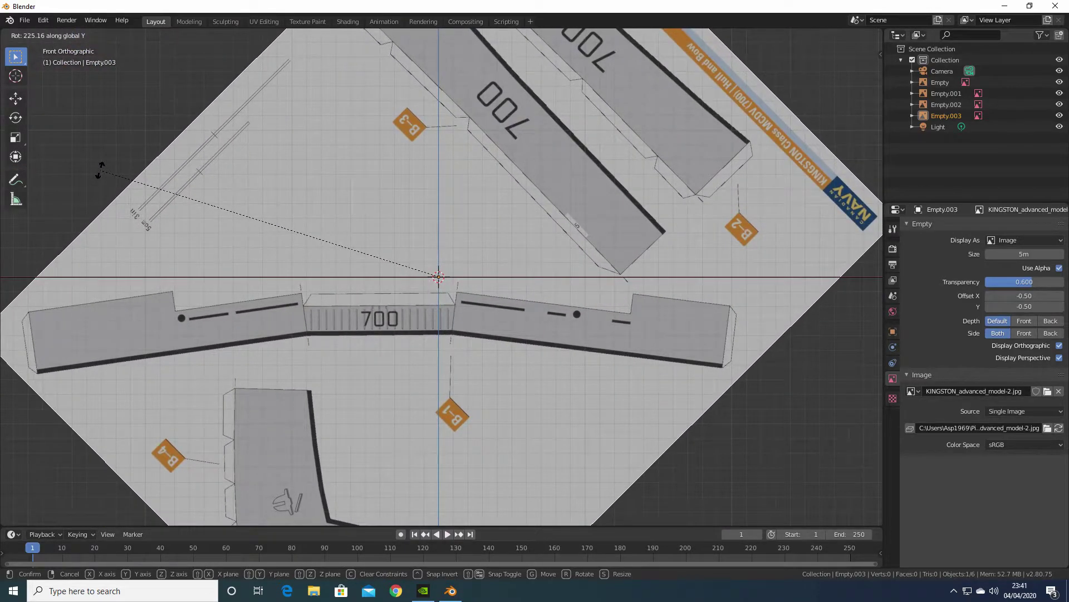
pyautogui.click(100, 170)
# Move the model-2 image about 0.398 m up along Z so the lower edge of the 700 panel meets the X axis
pyautogui.scroll(6, 405, 242)
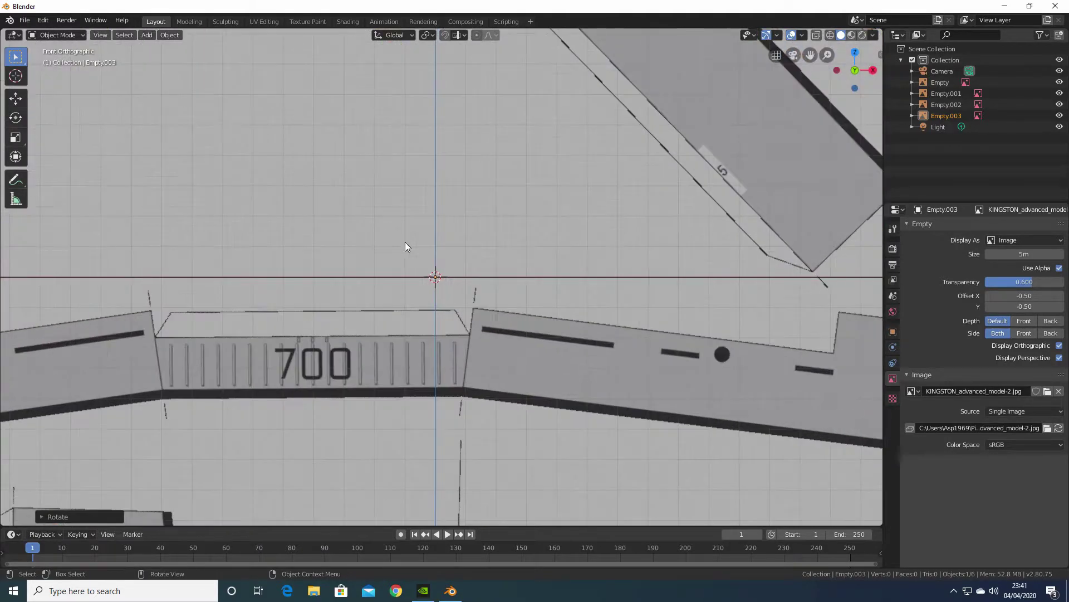
pyautogui.keyDown('shift'); pyautogui.moveTo(312, 246); pyautogui.dragTo(473, 239, button='middle'); pyautogui.keyUp('shift')
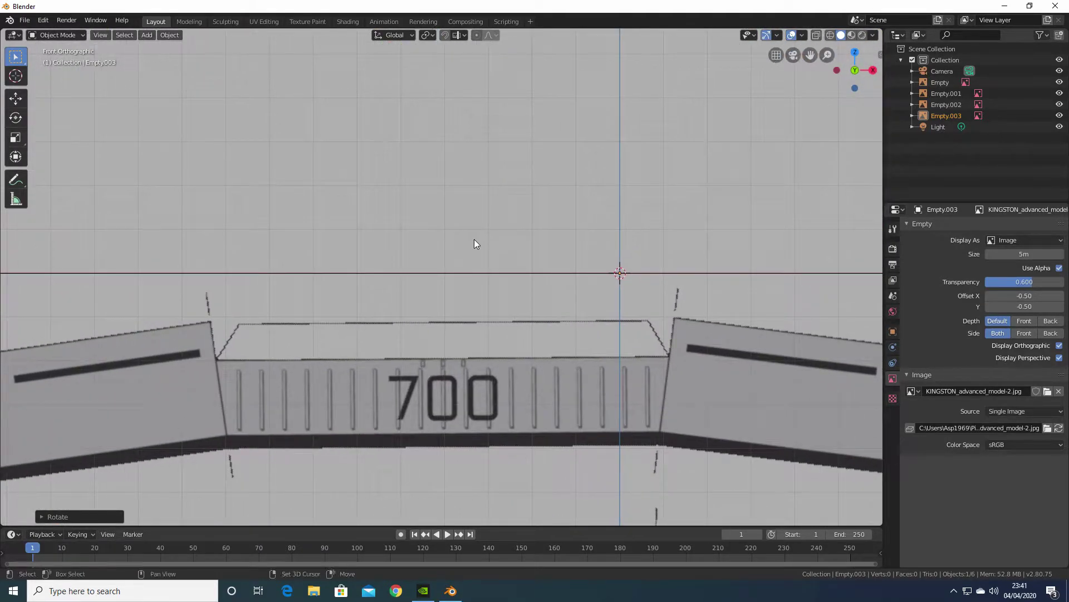
pyautogui.press('g')
pyautogui.press('z')
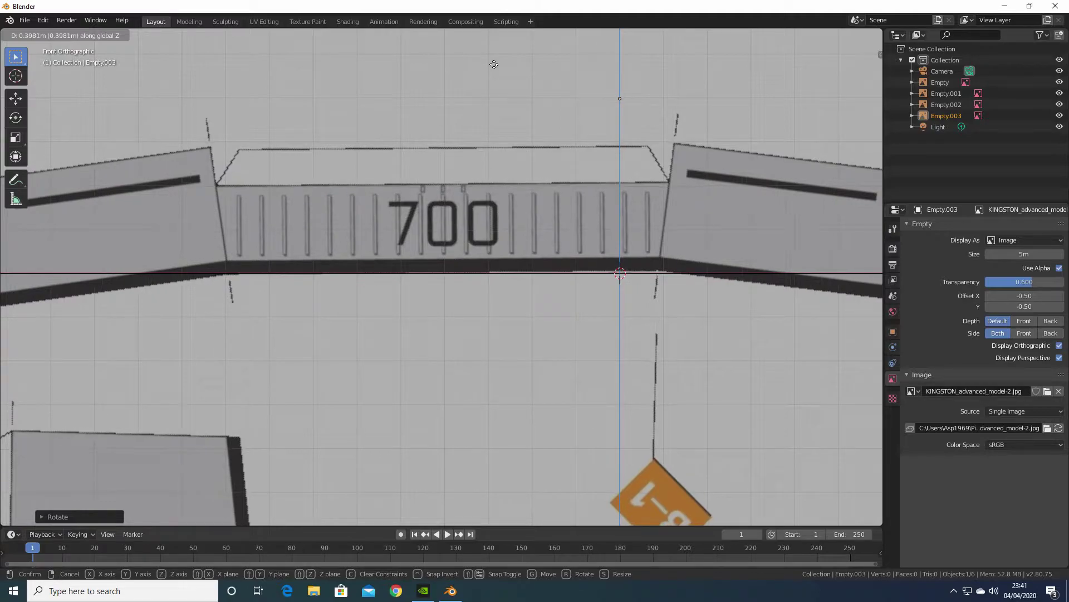
pyautogui.click(494, 65)
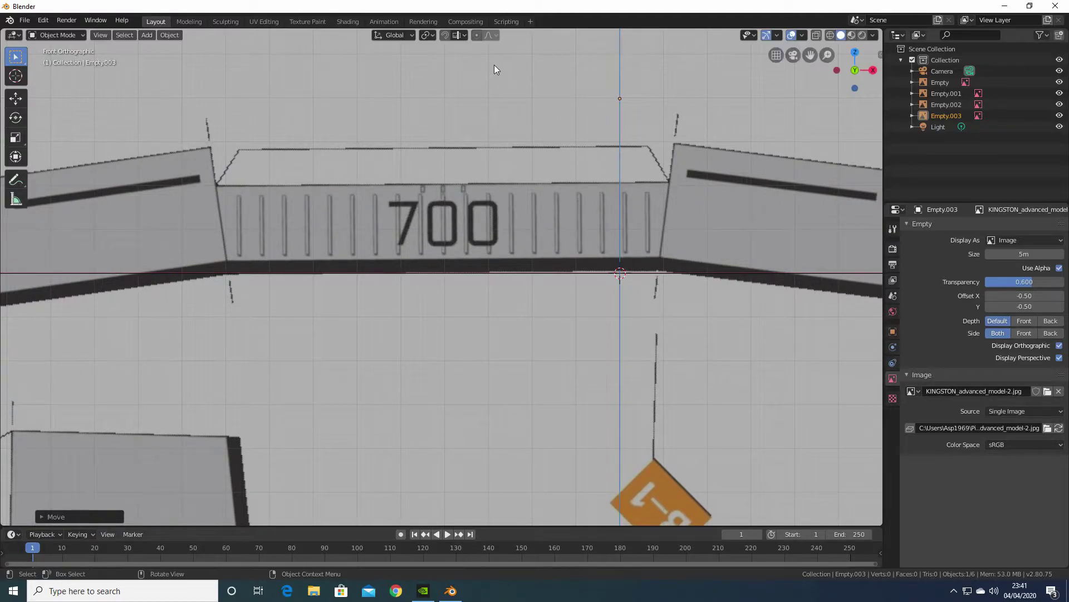
# Level the 700 panel with small rotations around Y and shift the image about -0.004 m along Z onto the X axis
pyautogui.press('r')
pyautogui.press('y')
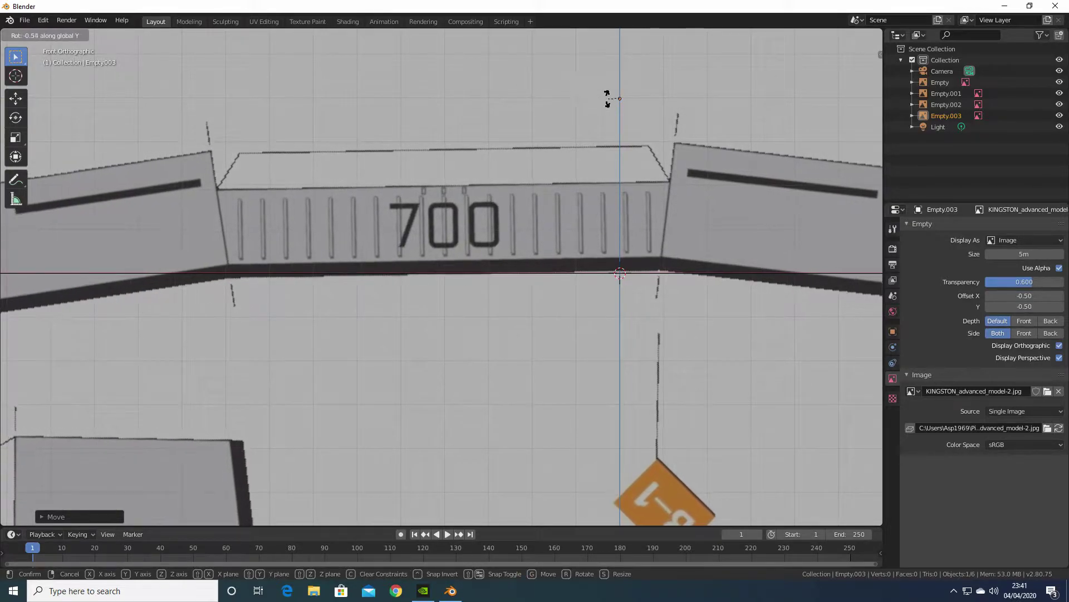
pyautogui.click(580, 75)
pyautogui.press('g')
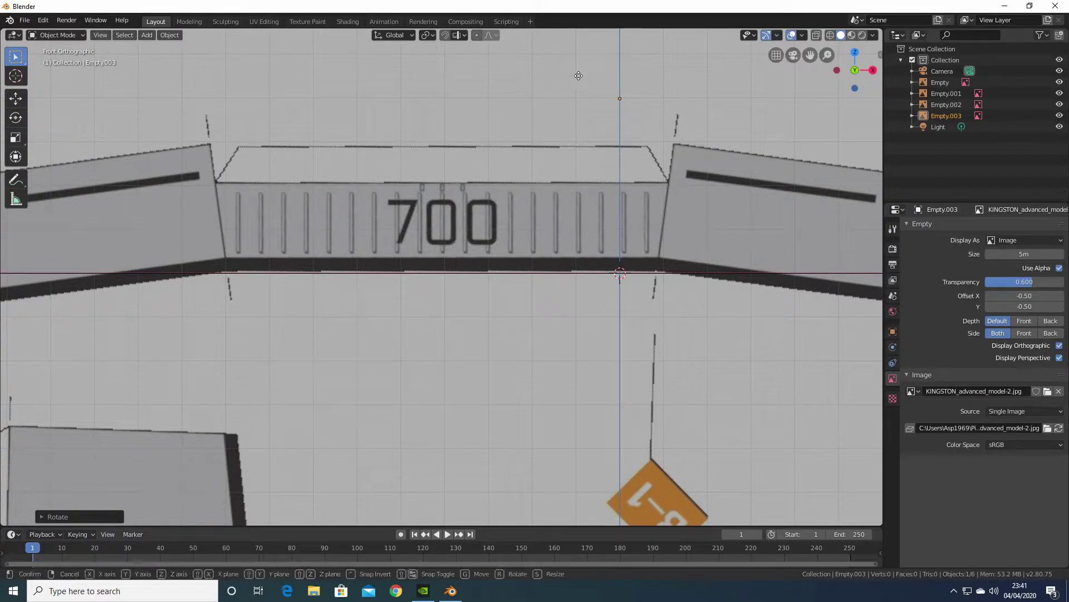
pyautogui.press('z')
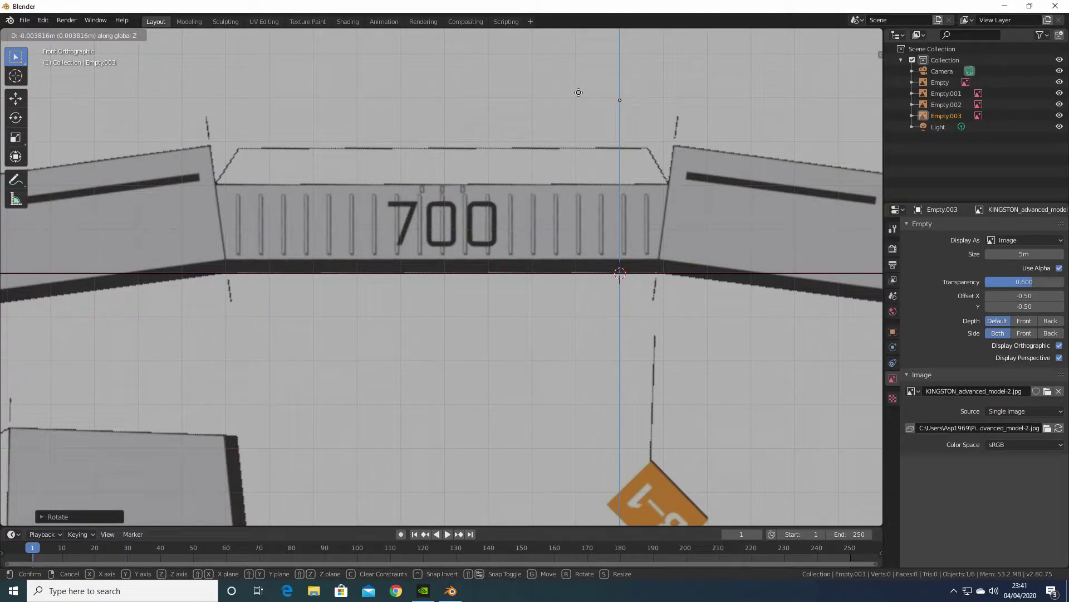
pyautogui.click(579, 93)
pyautogui.press('r')
pyautogui.press('y')
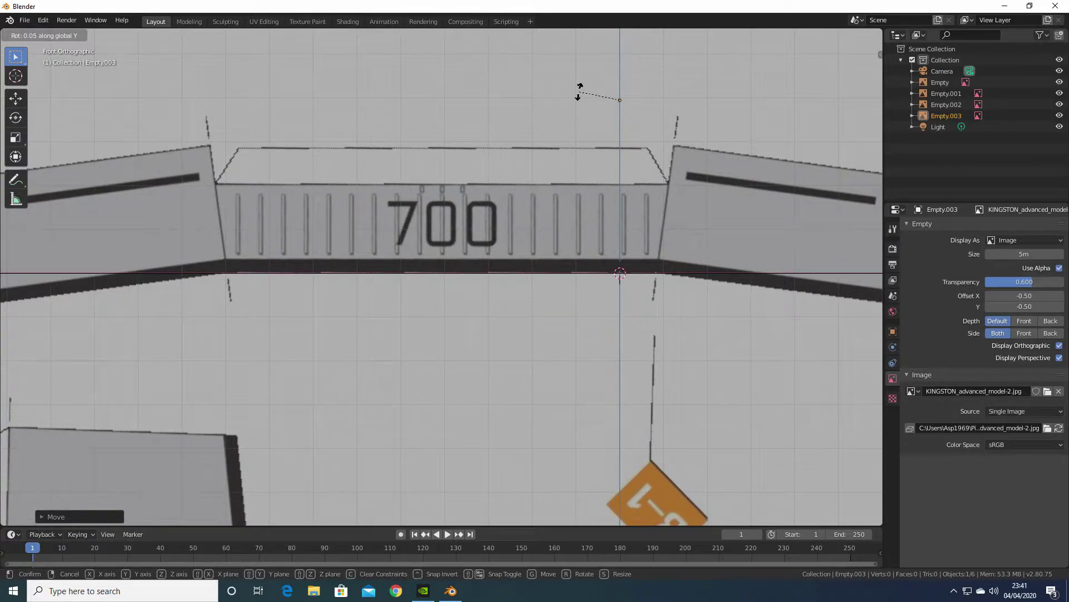
pyautogui.click(579, 91)
# Move the model-2 image about 0.405 m along X to centre the 700 panel on the Z axis
pyautogui.press('g')
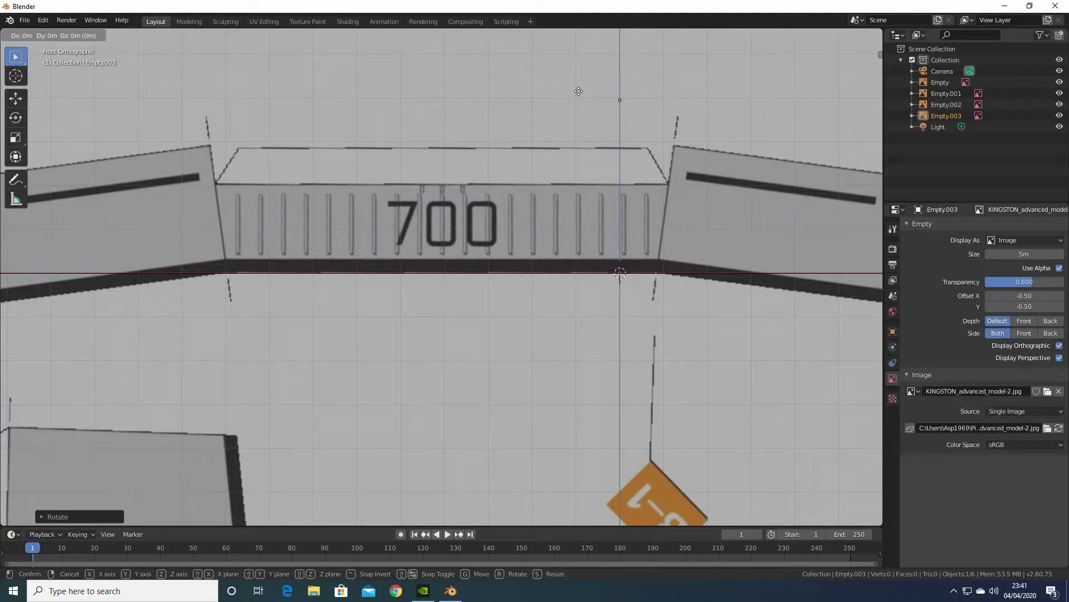
pyautogui.press('x')
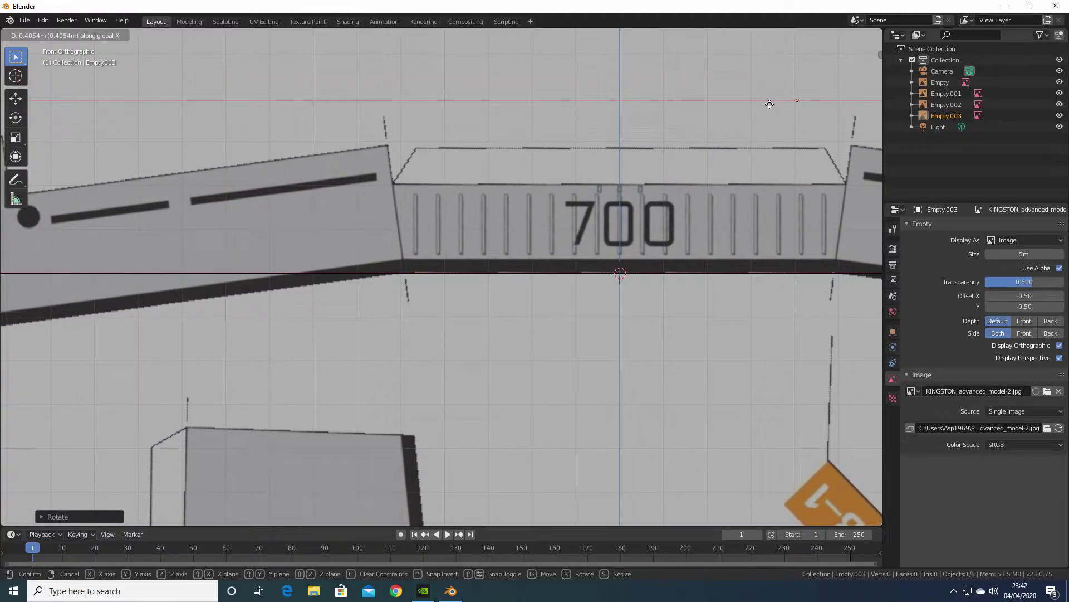
pyautogui.click(770, 105)
pyautogui.scroll(-8, 632, 173)
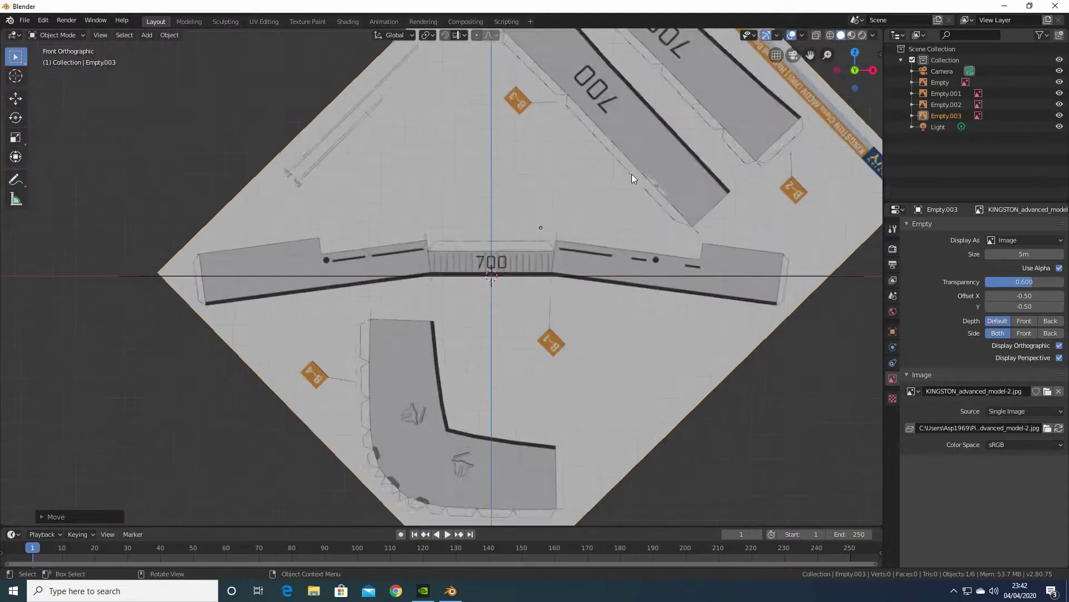
# Load KINGSTON_advanced_model-3.jpg as a reference image aligned to the front view
pyautogui.click(223, 137)
pyautogui.hotkey('shift', 'a')
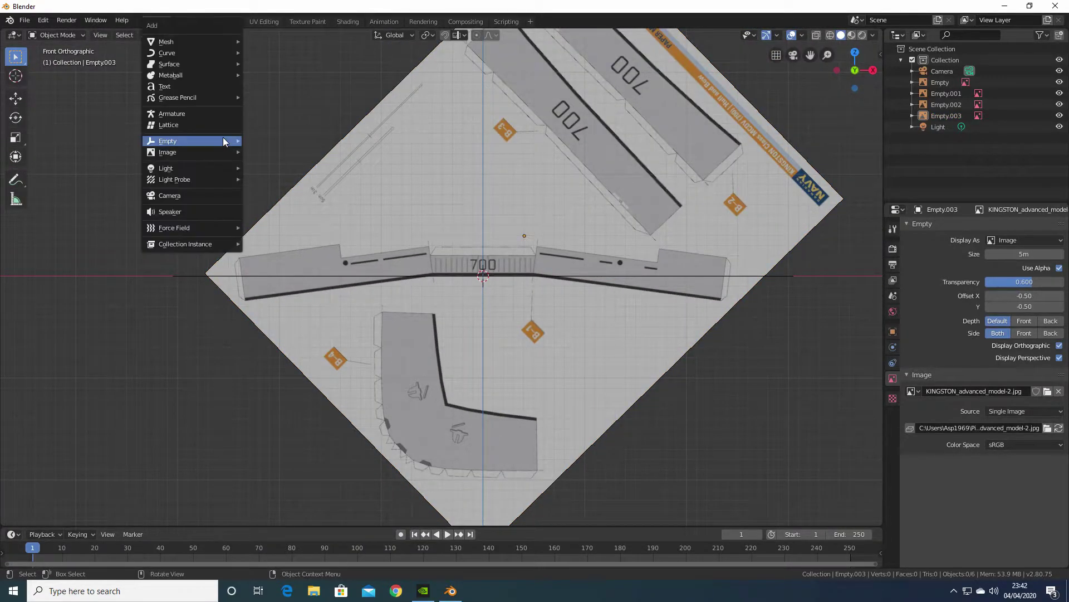
pyautogui.moveTo(223, 141)
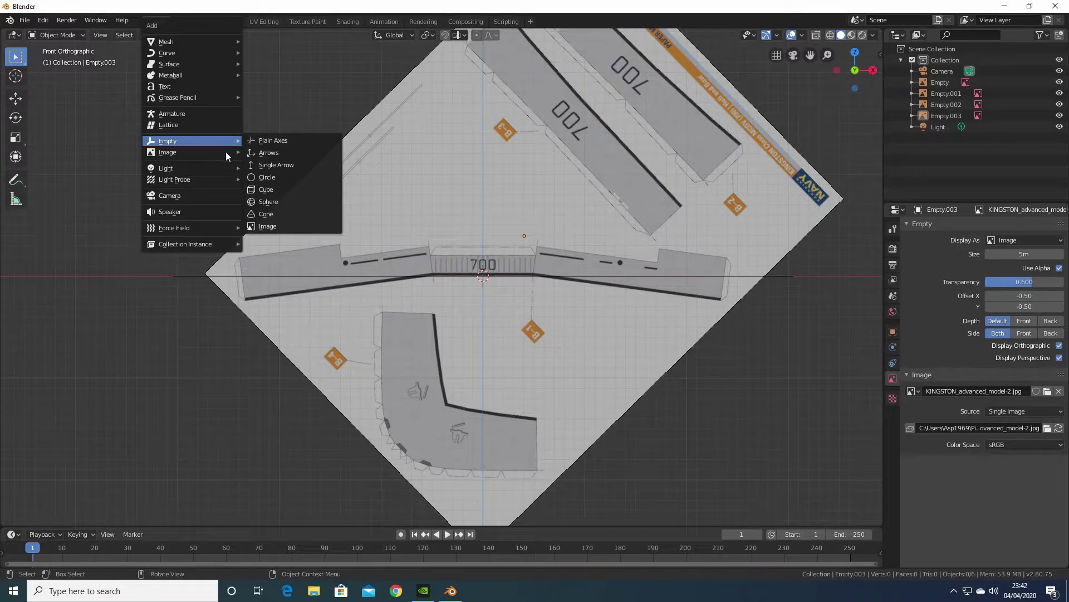
pyautogui.click(292, 152)
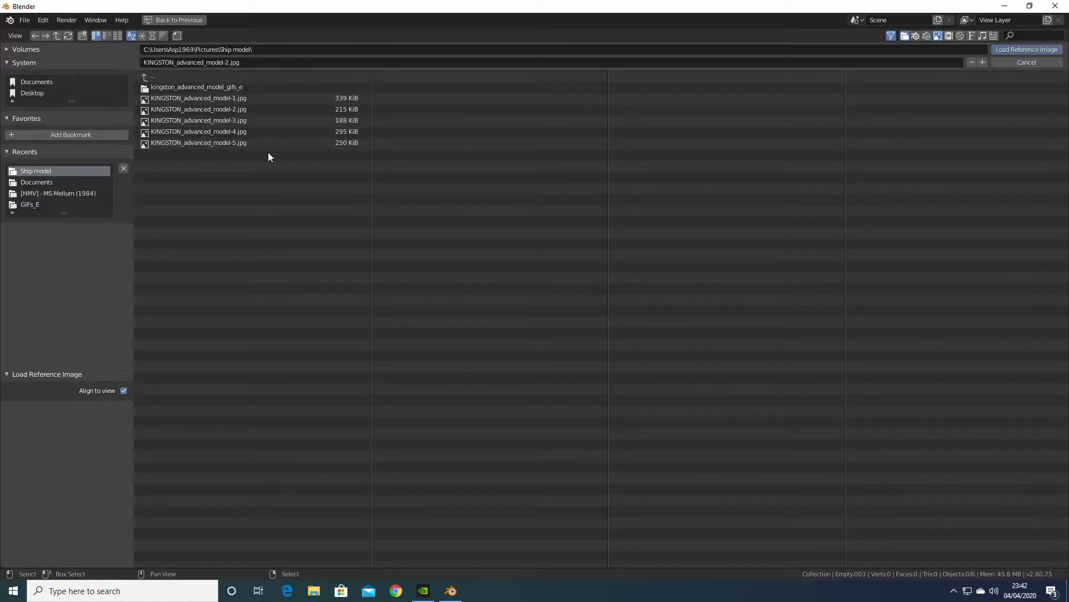
pyautogui.doubleClick(240, 122)
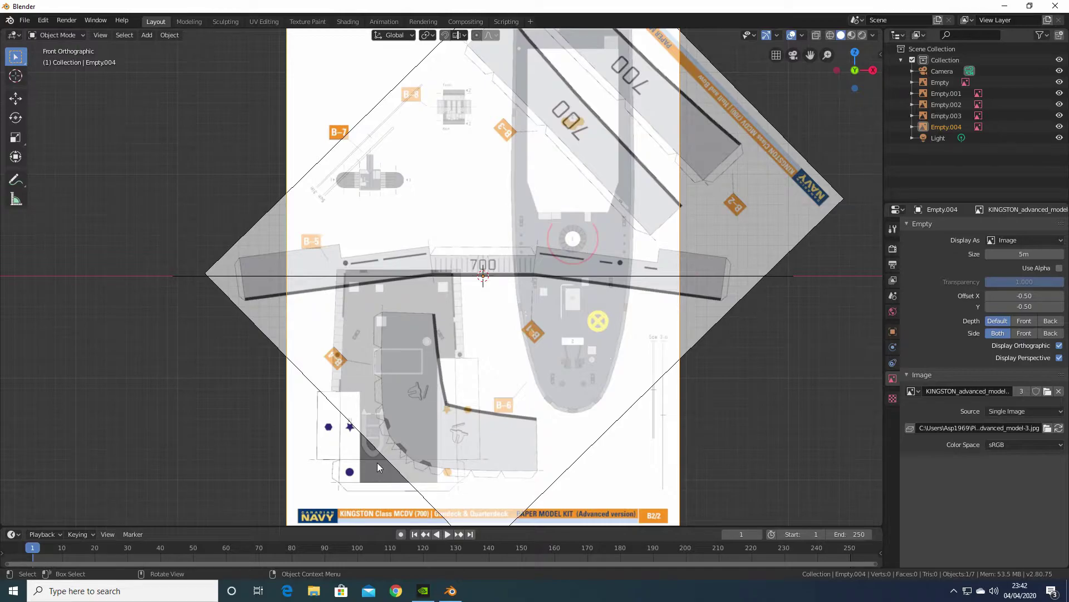
# Enable alpha on the new model-3 image and set its transparency to 0.7
pyautogui.click(1060, 268)
pyautogui.click(1015, 282)
pyautogui.write('0.7')
pyautogui.press('Return')
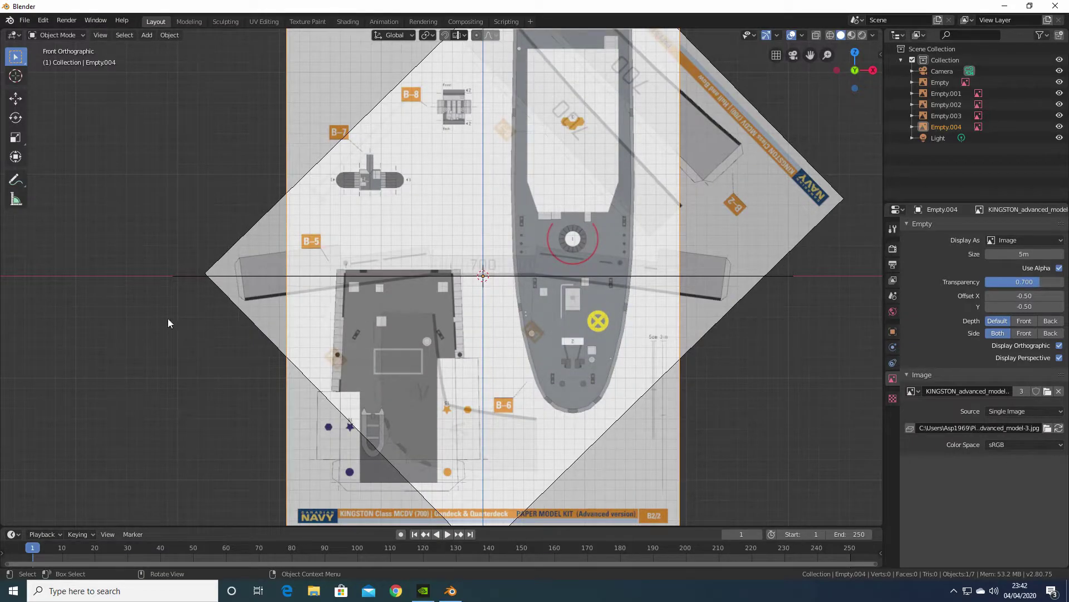
# Move the front-view model-3 image up along Z and across X so the B-5 deck part sits centred above the 700 panel
pyautogui.press('g')
pyautogui.press('z')
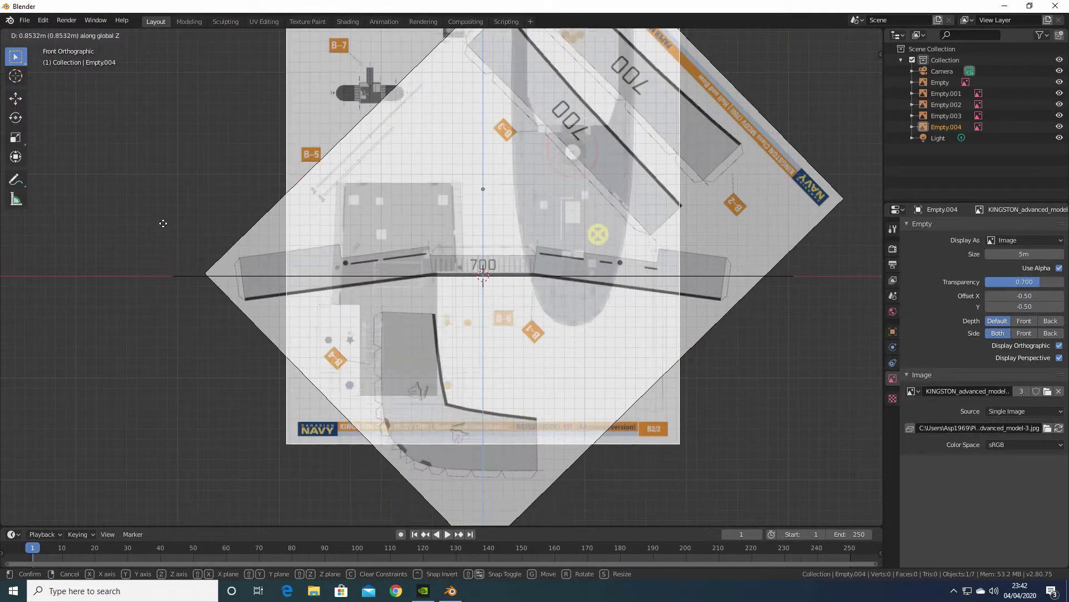
pyautogui.click(176, 92)
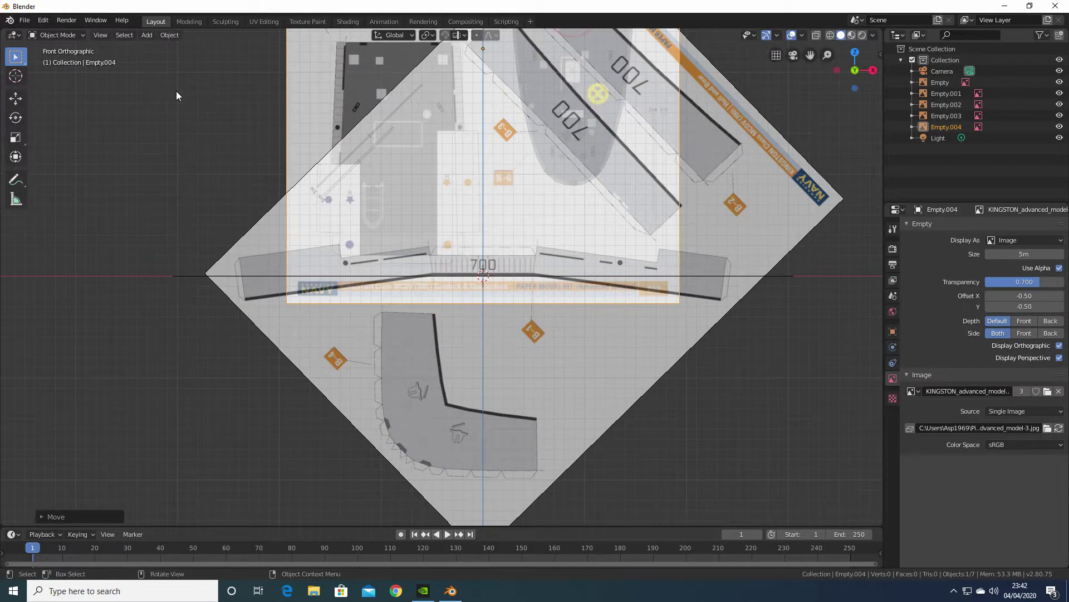
pyautogui.press('g')
pyautogui.press('x')
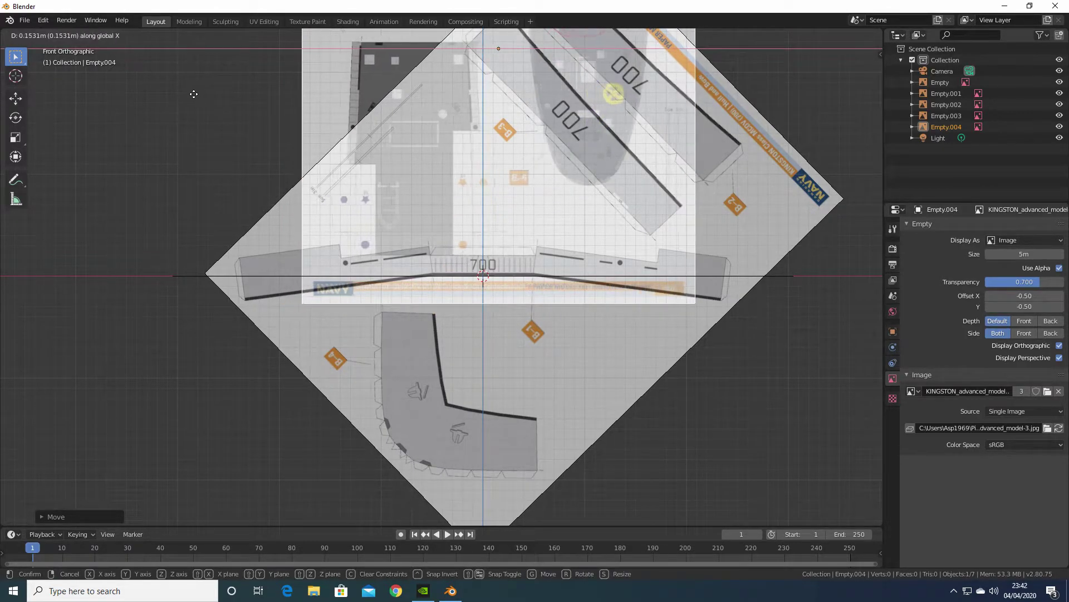
pyautogui.click(258, 97)
# Nudge the front-view model-3 image slightly down along Z to line its deck part up with the 700 panel's upper edge
pyautogui.scroll(6, 560, 241)
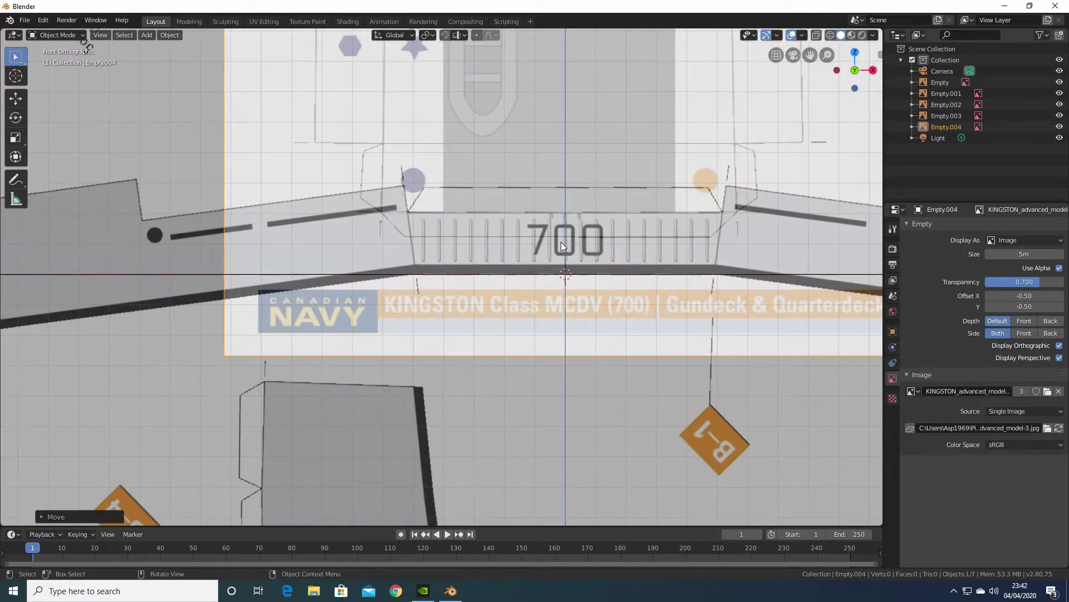
pyautogui.keyDown('shift'); pyautogui.moveTo(601, 202); pyautogui.dragTo(454, 340, button='middle'); pyautogui.keyUp('shift')
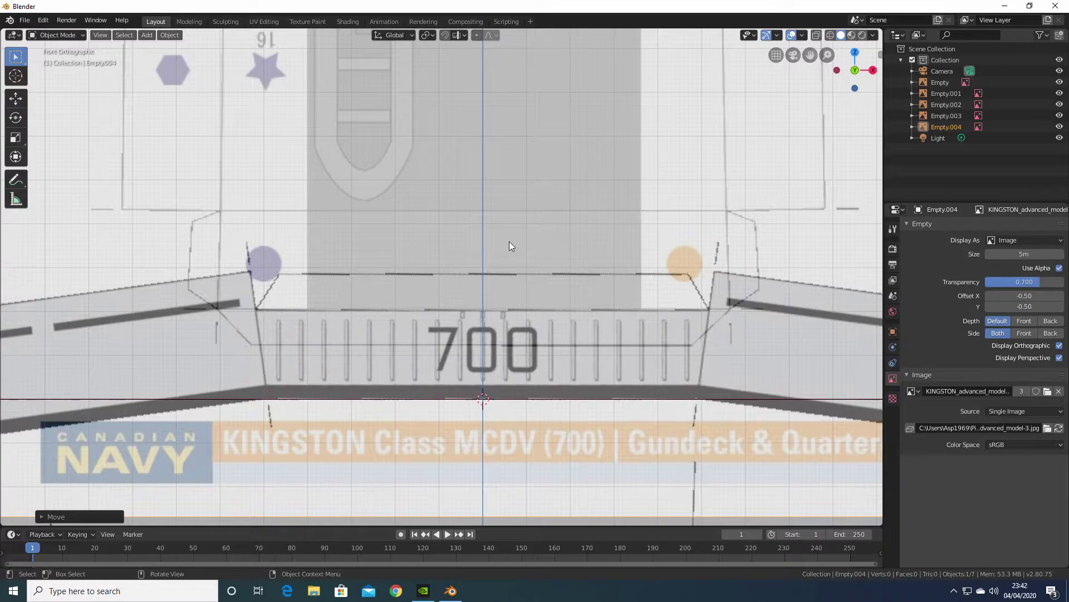
pyautogui.scroll(2, 509, 242)
pyautogui.scroll(-1, 509, 236)
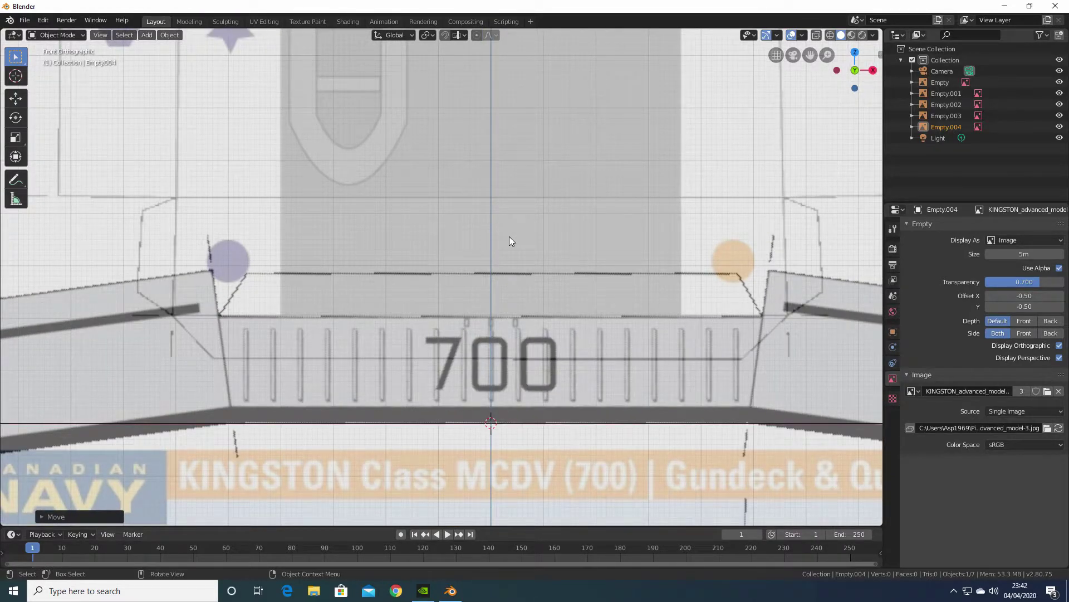
pyautogui.press('g')
pyautogui.press('z')
pyautogui.moveTo(507, 256)
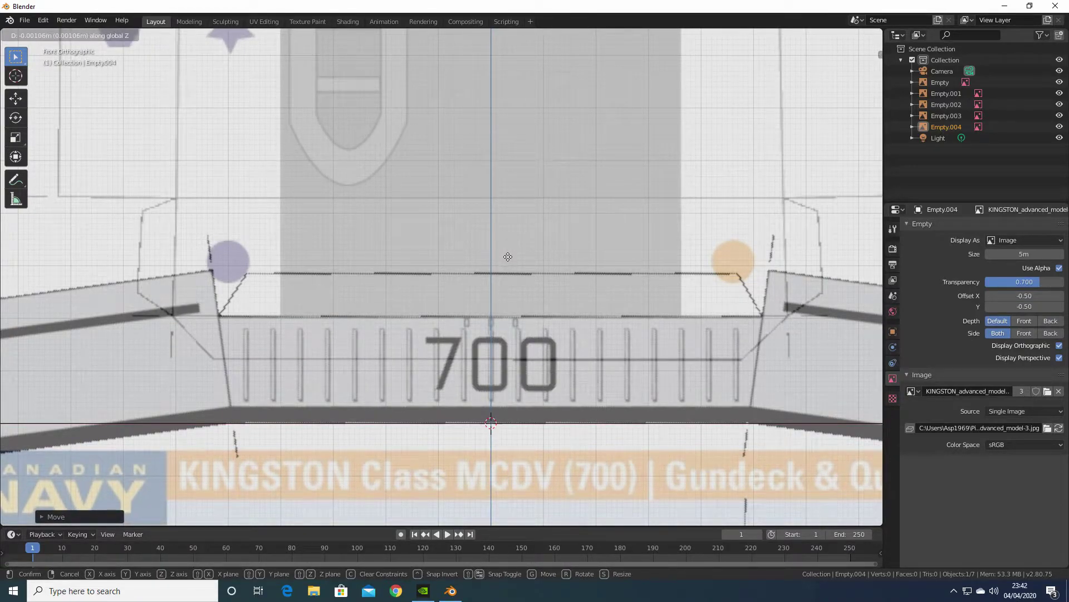
pyautogui.click(507, 256)
pyautogui.scroll(-6, 521, 297)
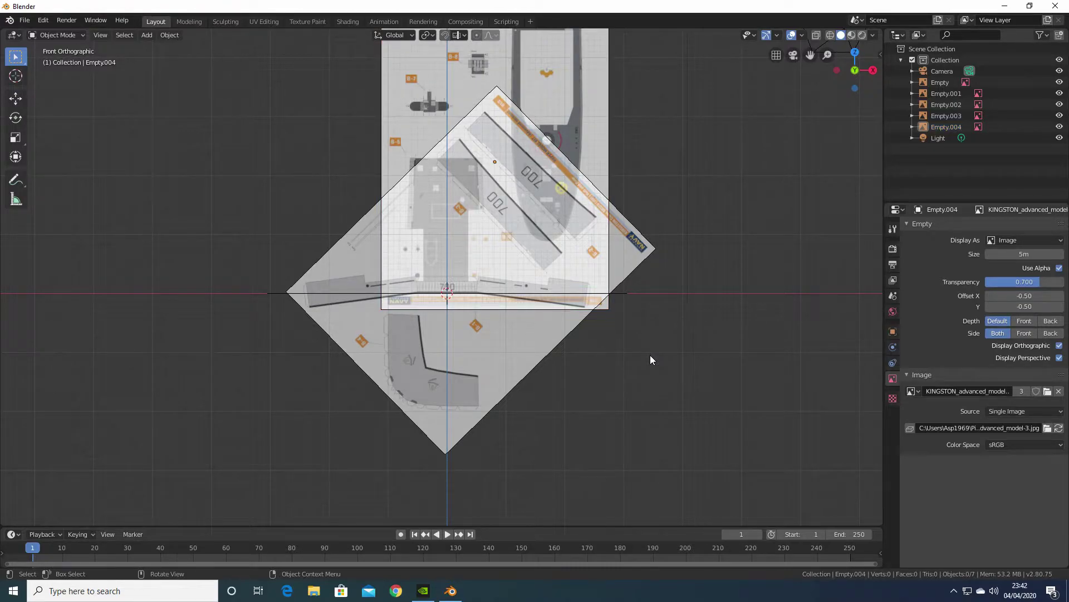
# Switch to the top view and hide the reference images Empty and Empty.001
pyautogui.press('KP_7')
pyautogui.scroll(-1, 650, 355)
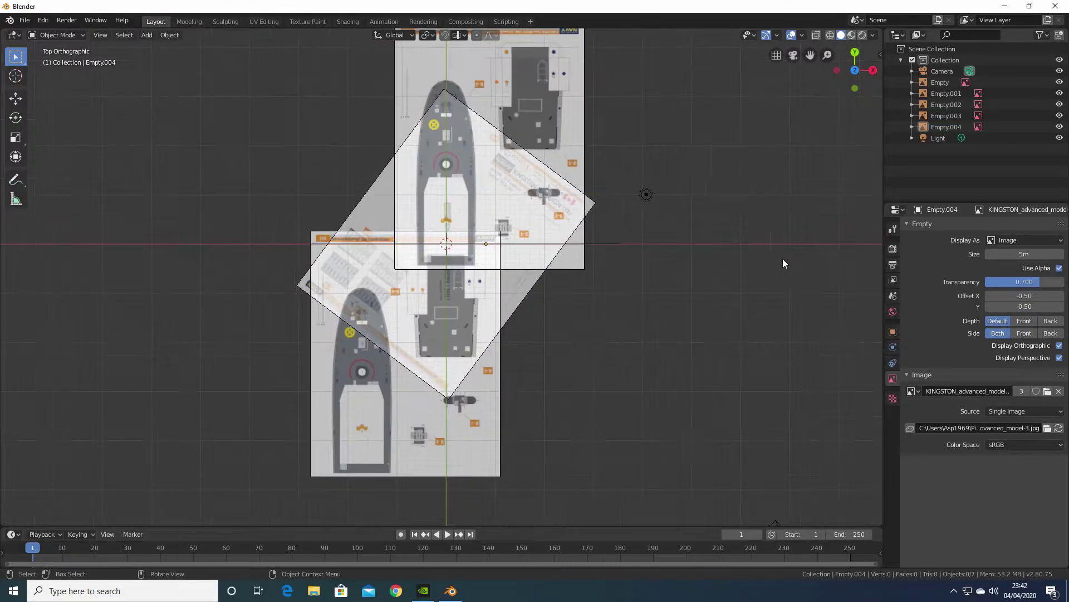
pyautogui.click(1059, 82)
pyautogui.click(1060, 93)
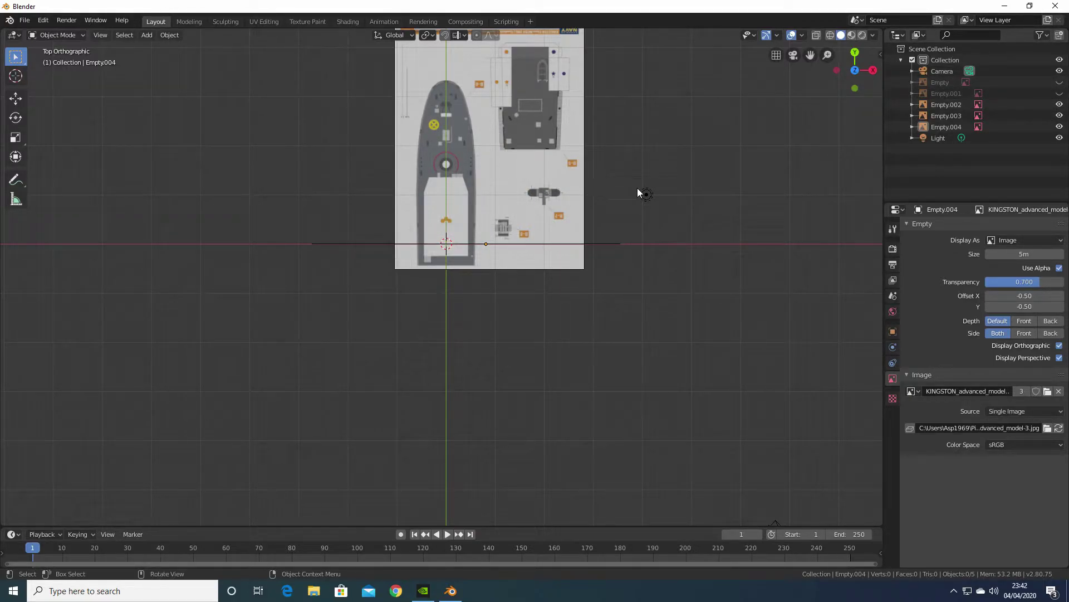
pyautogui.keyDown('shift'); pyautogui.moveTo(678, 193); pyautogui.dragTo(676, 286, button='middle'); pyautogui.keyUp('shift')
pyautogui.scroll(-1, 676, 286)
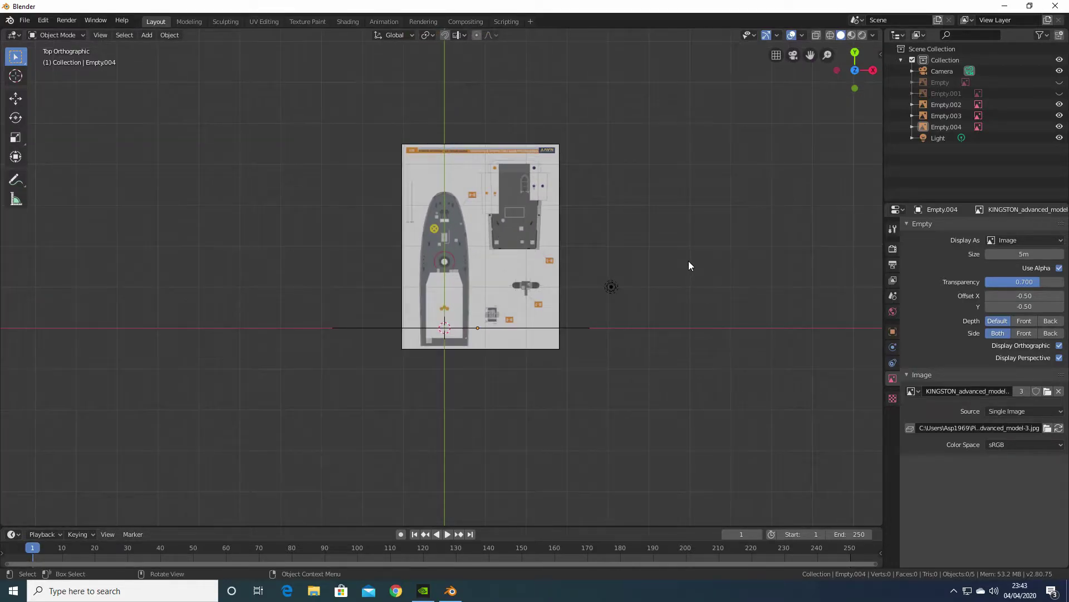
pyautogui.scroll(1, 689, 261)
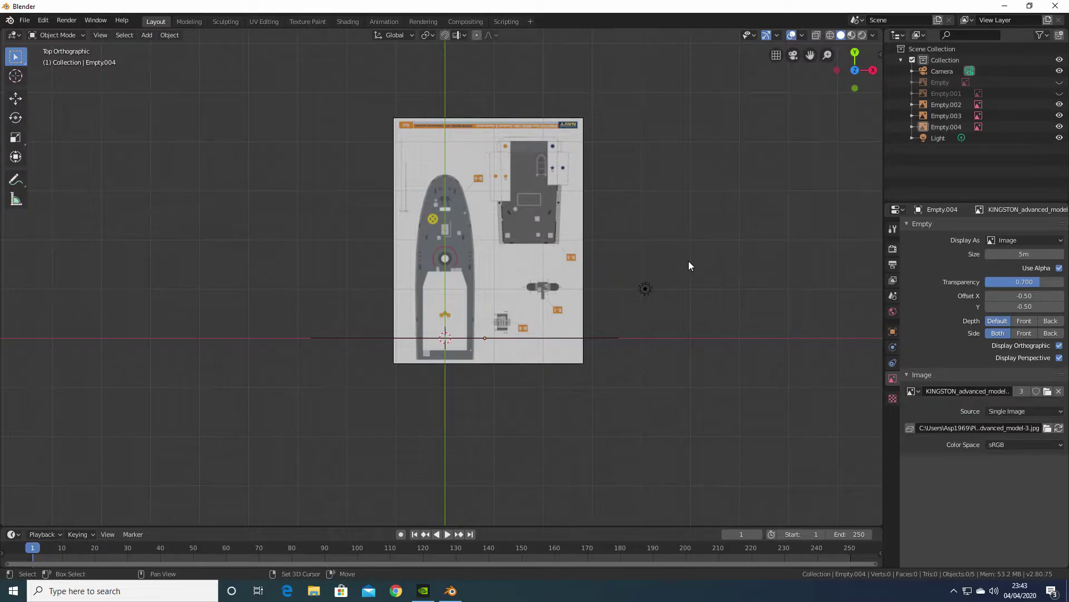
# Add a plane mesh at the origin and enter Edit Mode on it
pyautogui.hotkey('shift', 'a')
pyautogui.moveTo(688, 156)
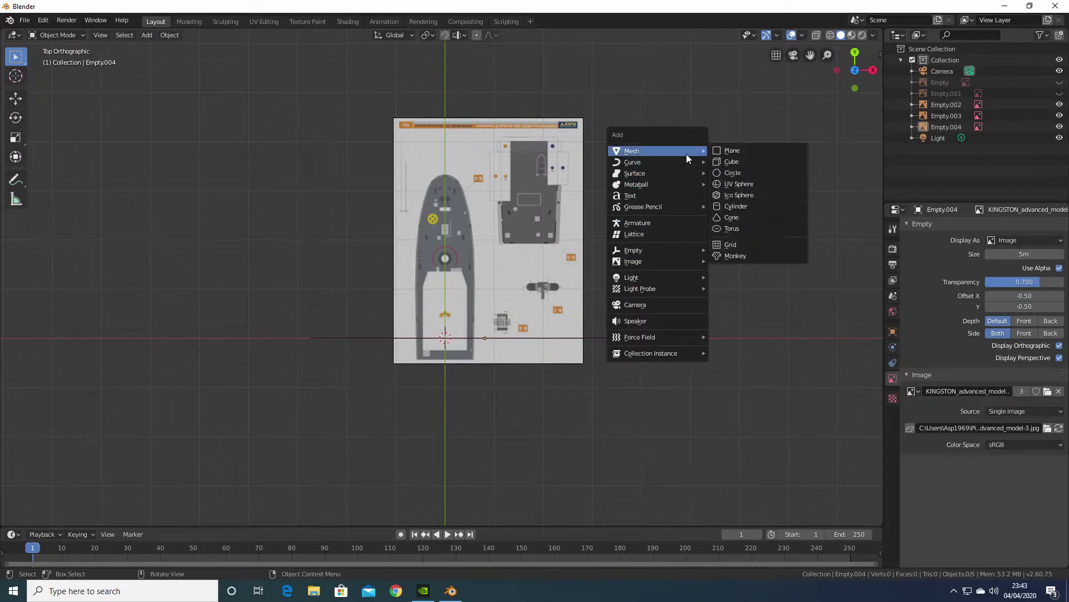
pyautogui.click(729, 150)
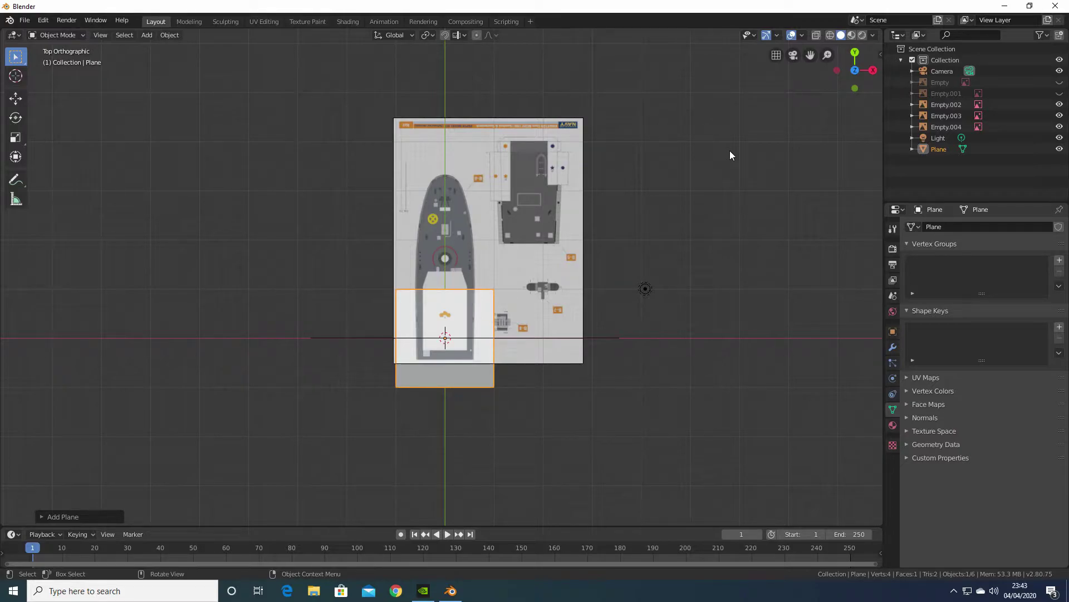
pyautogui.press('Tab')
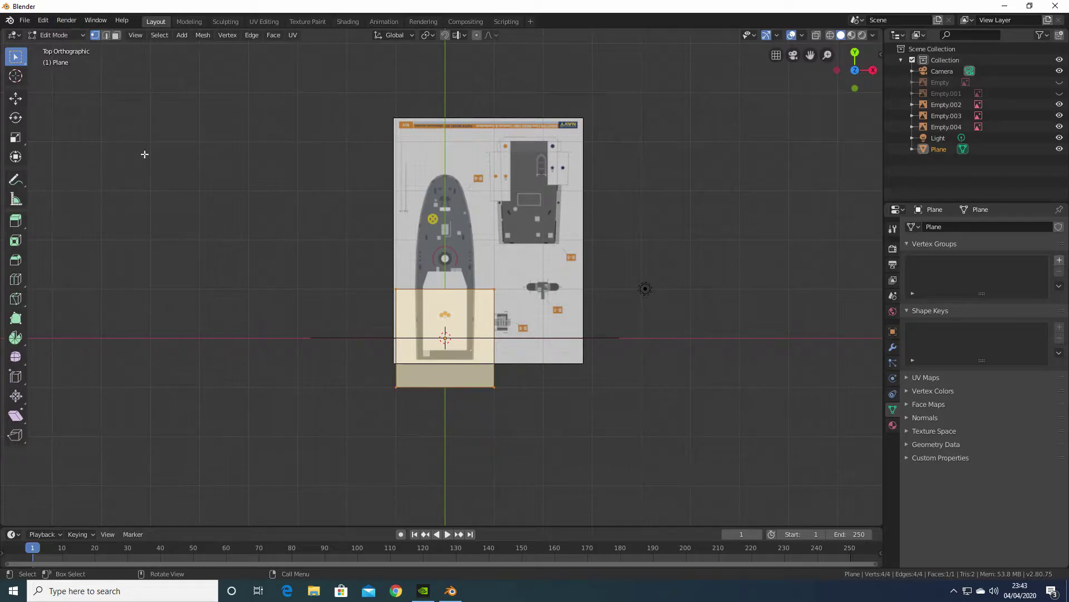
# Loop-cut the plane down its centre line and dissolve the outer vertices of the half on the negative X side
pyautogui.hotkey('ctrl', 'r')
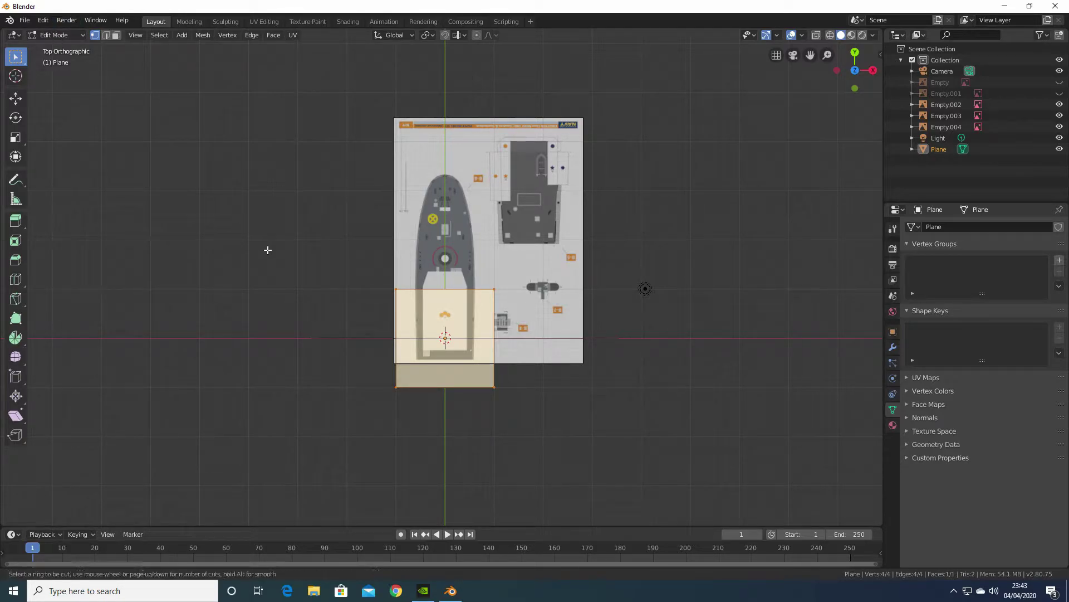
pyautogui.click(438, 295)
pyautogui.rightClick(438, 295)
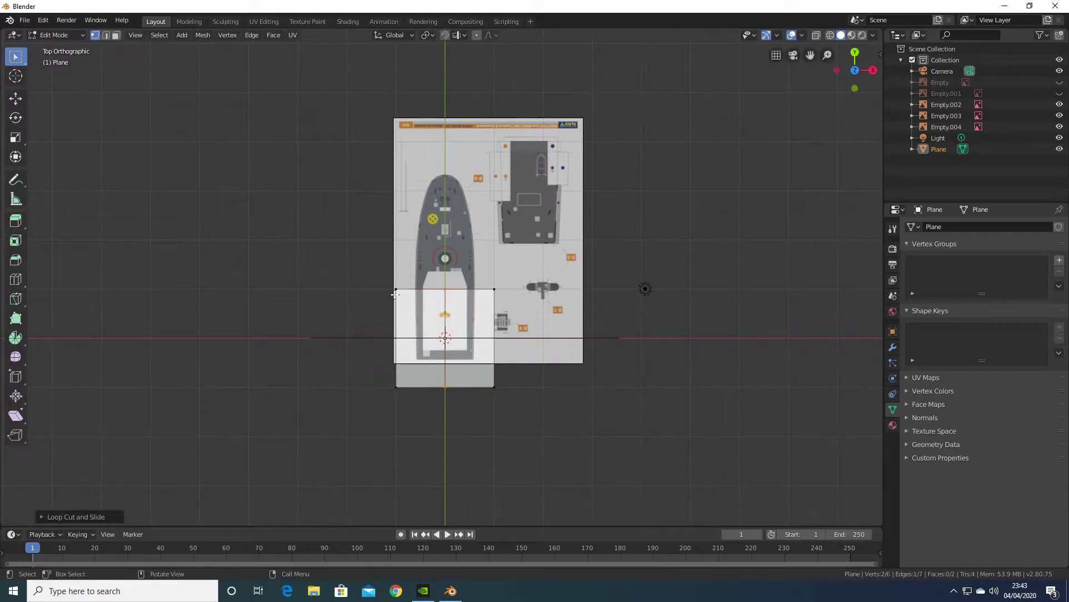
pyautogui.moveTo(382, 282); pyautogui.dragTo(412, 401)
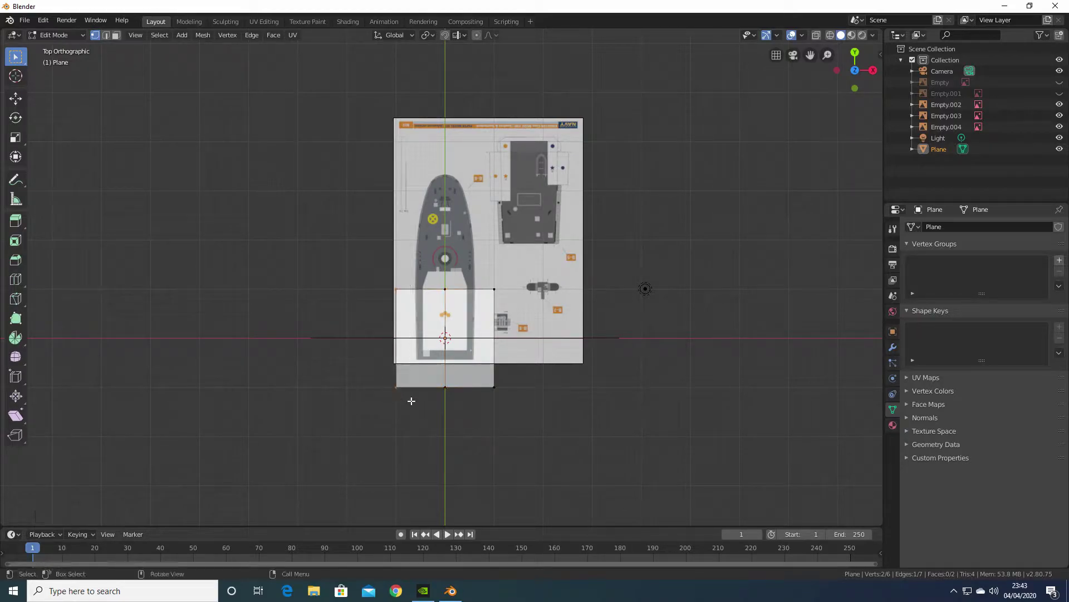
pyautogui.press('x')
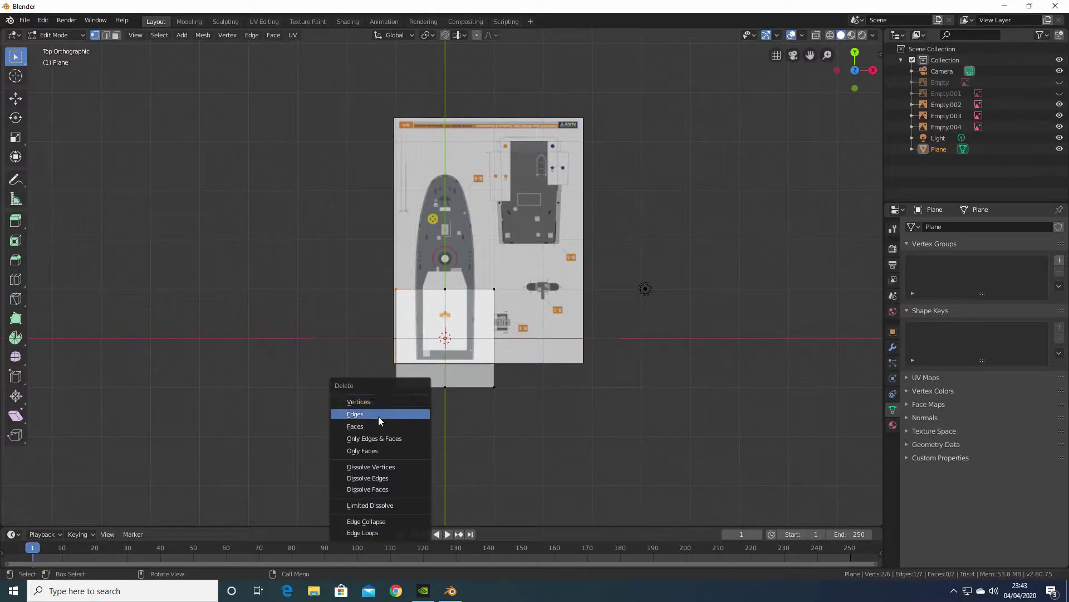
pyautogui.click(377, 465)
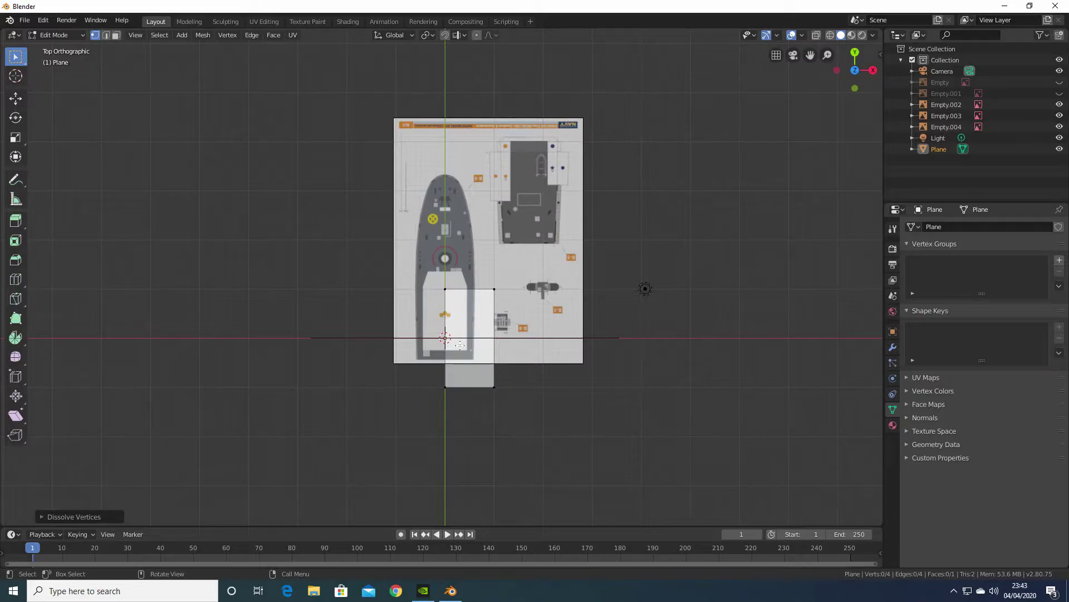
# Add a Mirror modifier on the X axis to the remaining half plane
pyautogui.click(894, 347)
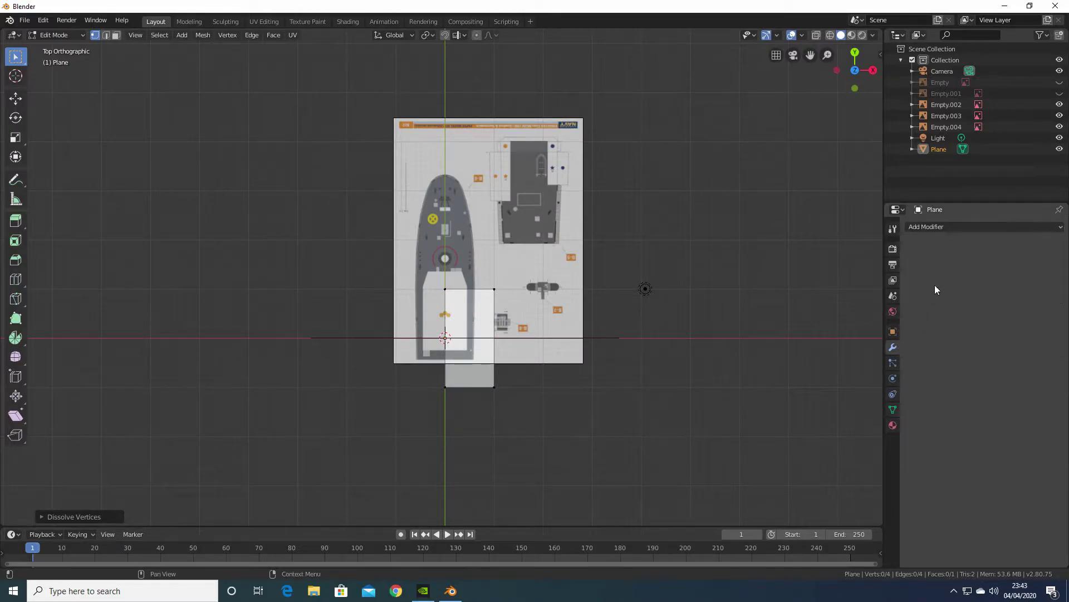
pyautogui.click(940, 228)
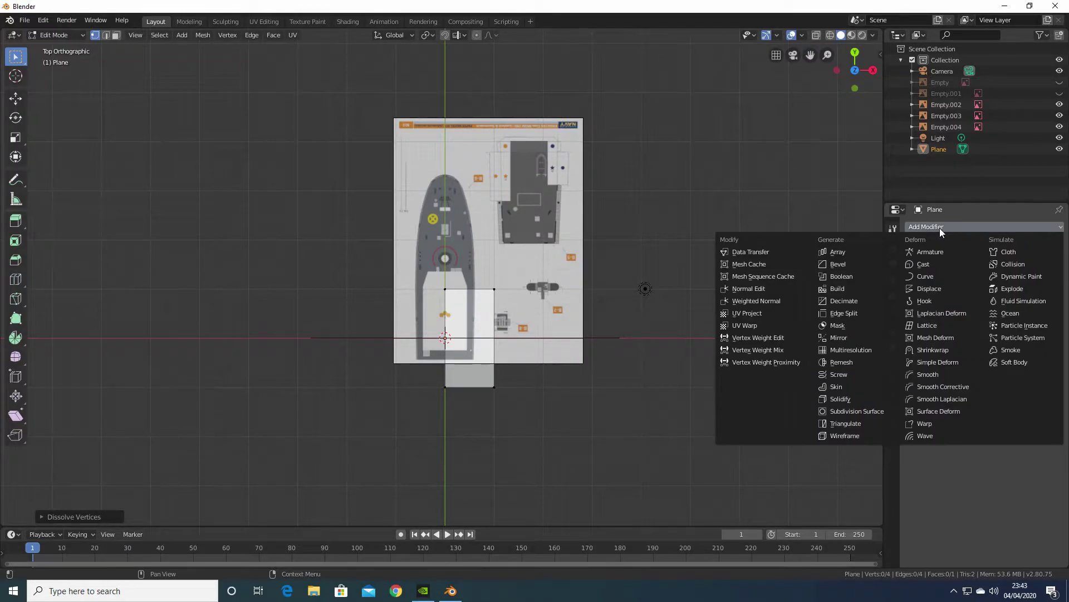
pyautogui.click(842, 338)
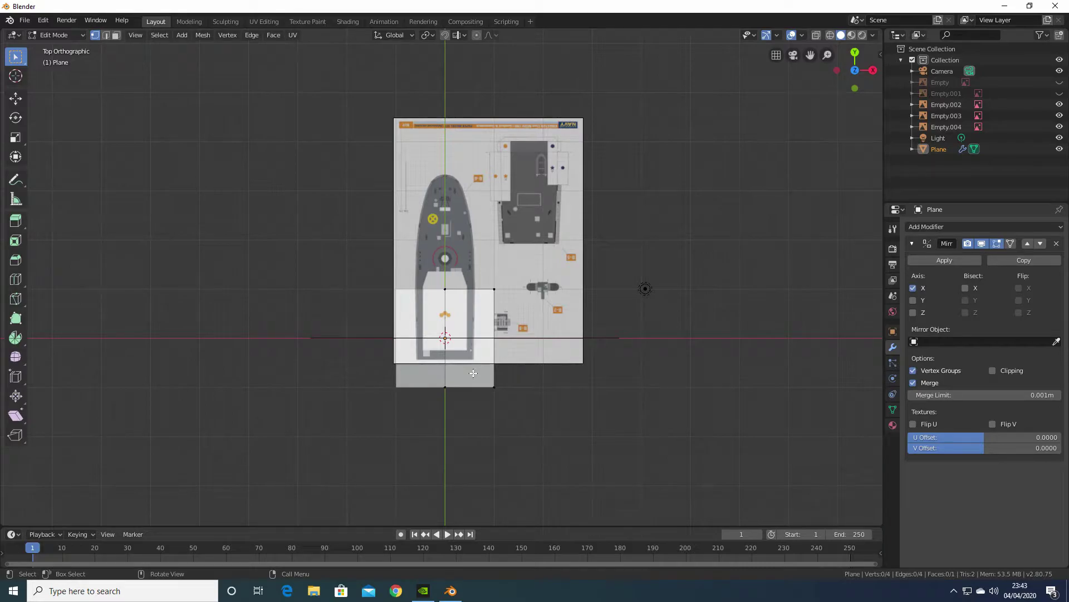
# Move the half plane's outer side edge about 0.33 m inward along X, just outside the deck's side
pyautogui.keyDown('shift'); pyautogui.moveTo(514, 378); pyautogui.dragTo(520, 256, button='middle'); pyautogui.keyUp('shift')
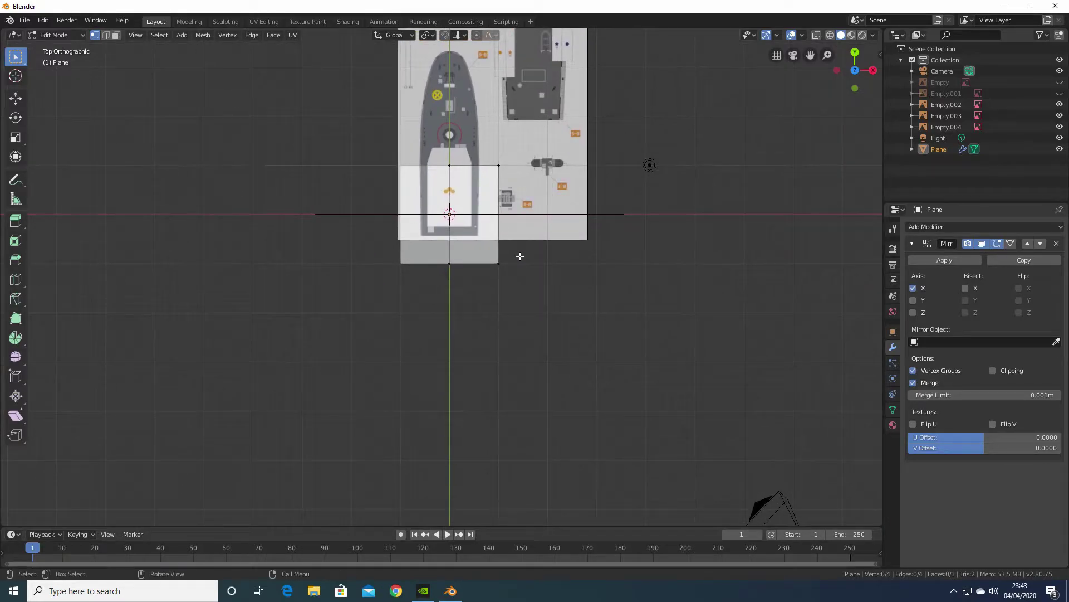
pyautogui.scroll(8, 520, 256)
pyautogui.keyDown('shift'); pyautogui.moveTo(580, 270); pyautogui.dragTo(535, 420, button='middle'); pyautogui.keyUp('shift')
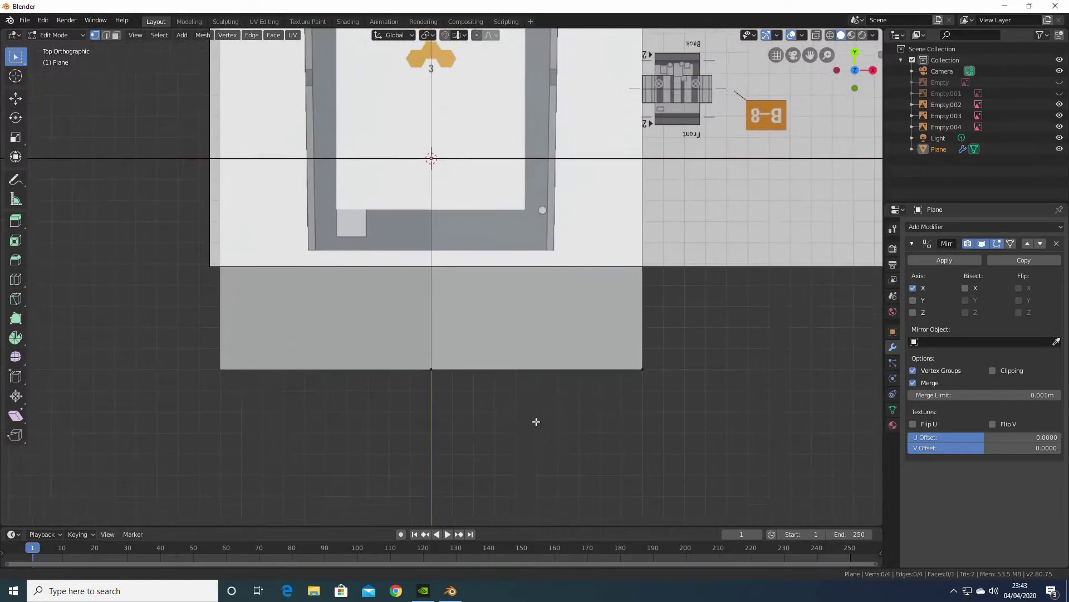
pyautogui.click(106, 35)
pyautogui.click(640, 192)
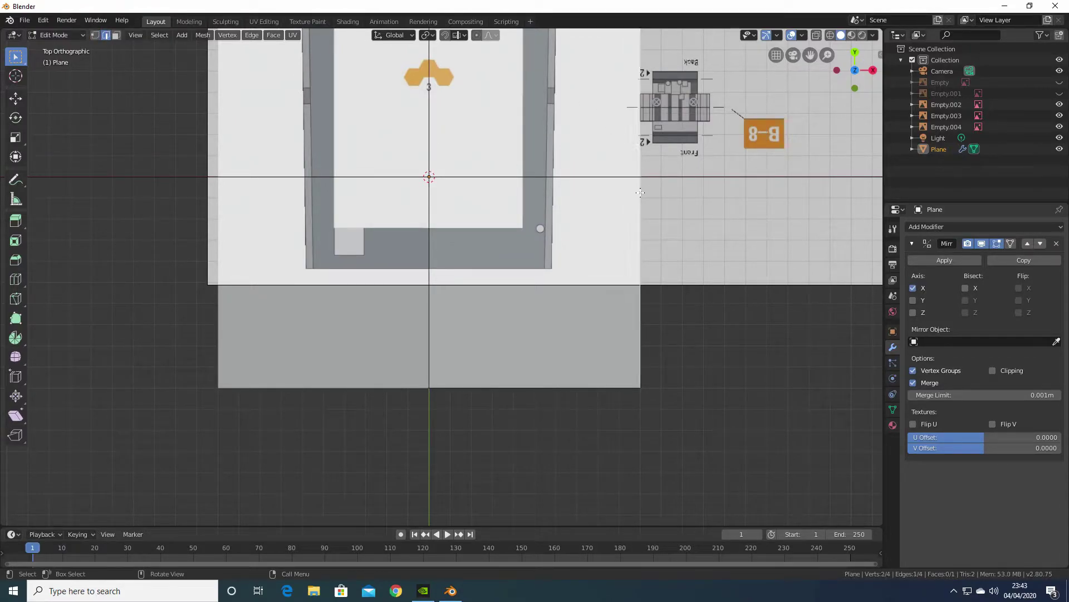
pyautogui.press('g')
pyautogui.press('x')
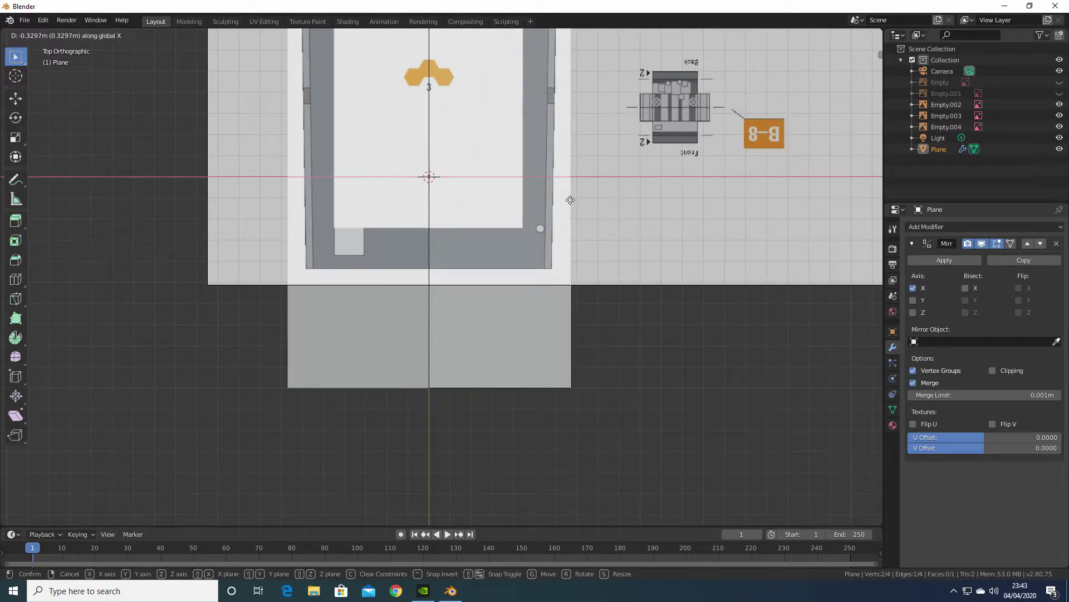
pyautogui.click(570, 199)
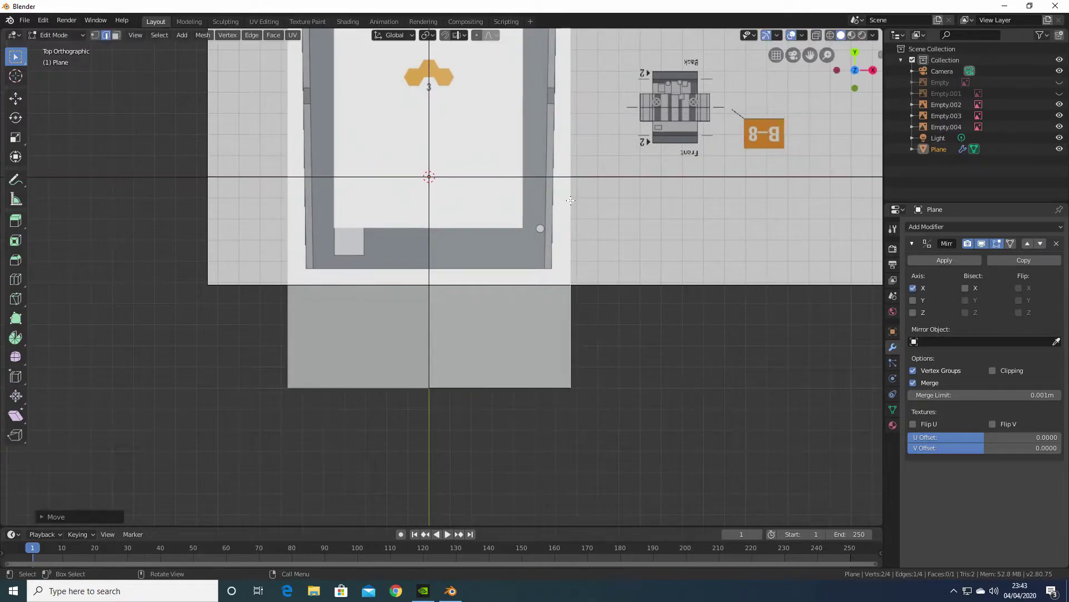
# Move the plane's rear edge about 0.56 m forward along Y to the deck's stern and fine-tune it against the stern line
pyautogui.click(512, 387)
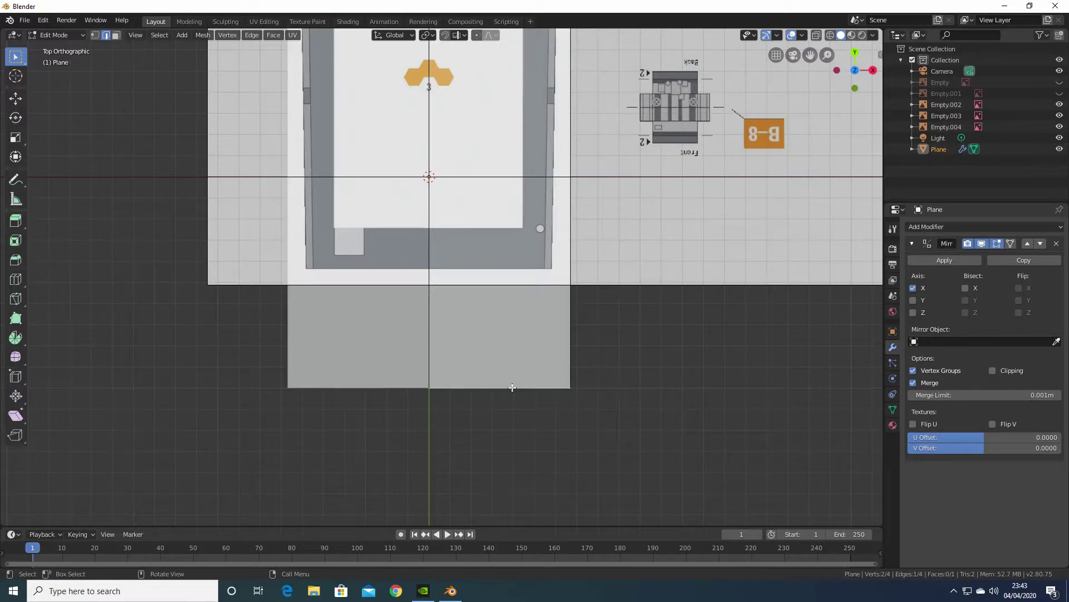
pyautogui.press('g')
pyautogui.press('y')
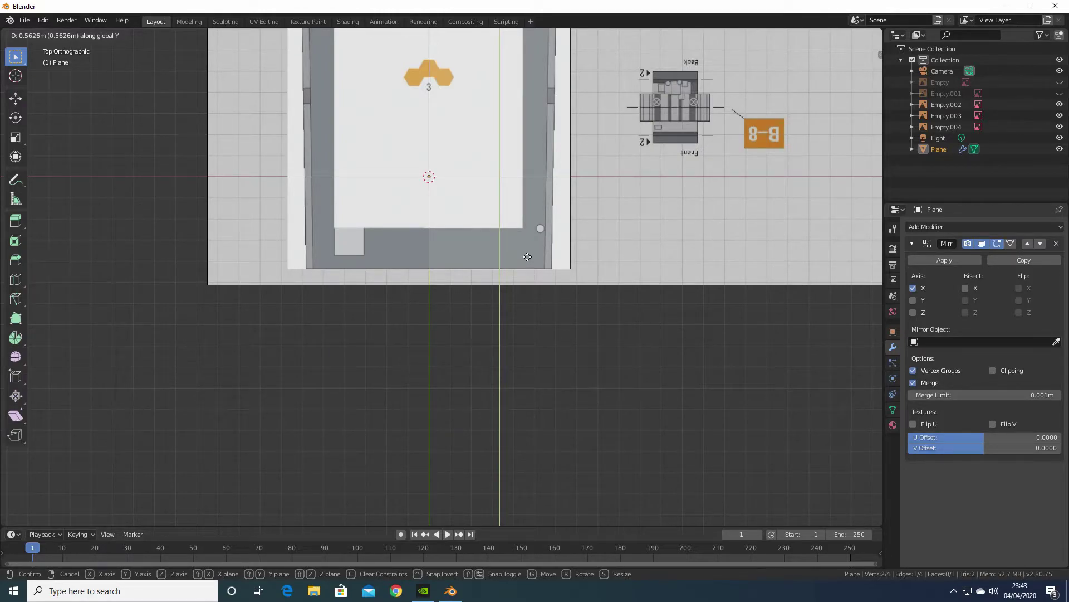
pyautogui.click(527, 257)
pyautogui.scroll(5, 528, 257)
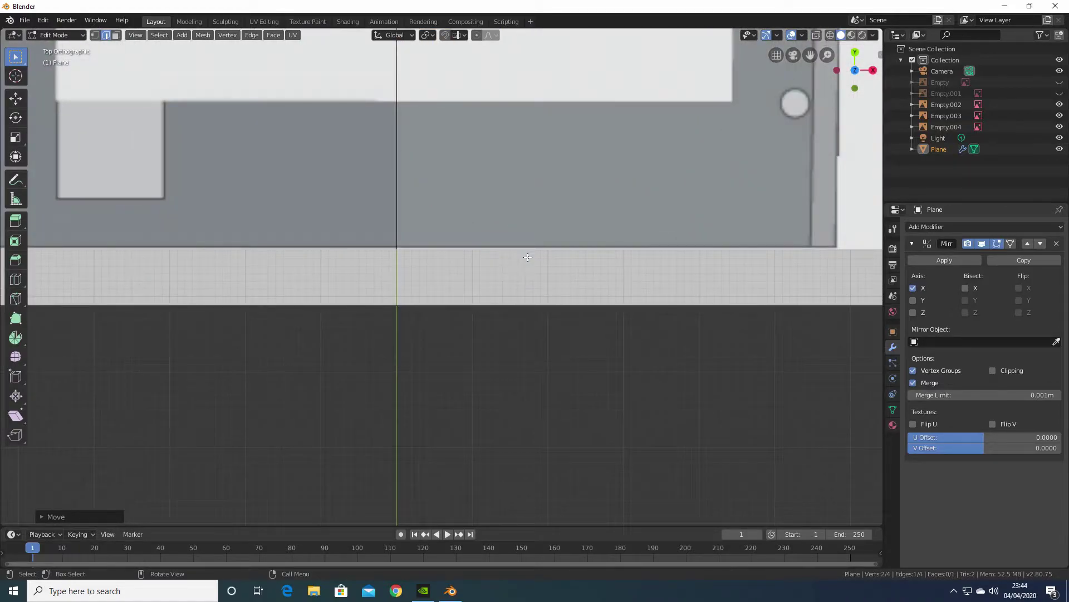
pyautogui.press('g')
pyautogui.press('y')
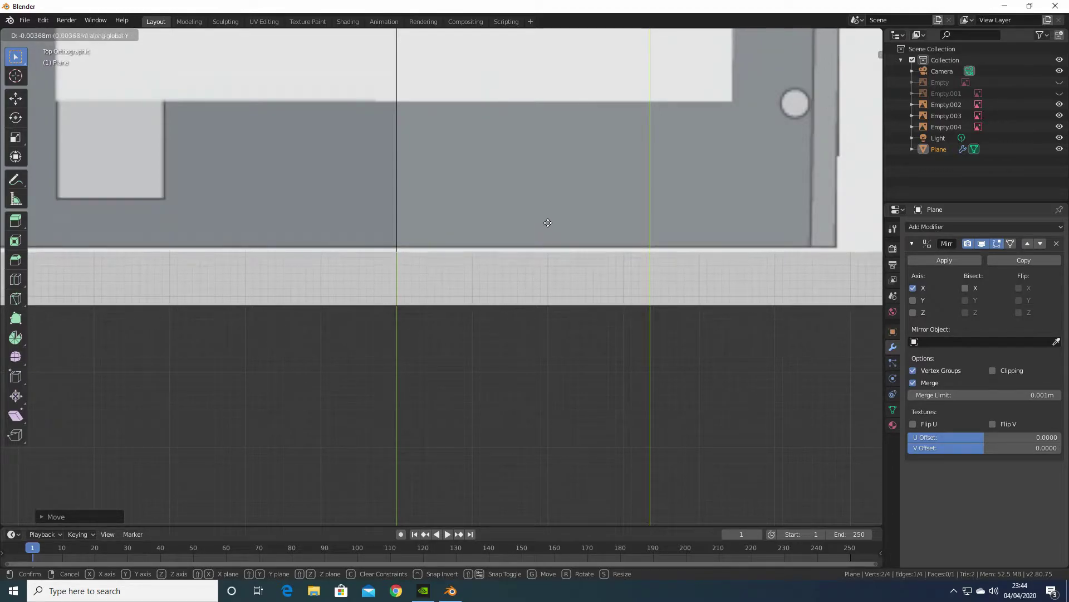
pyautogui.click(551, 185)
# Move the plane's front edge about 2.35 m forward along Y, just past the tip of the deck's bow
pyautogui.scroll(-4, 587, 320)
pyautogui.scroll(-4, 588, 320)
pyautogui.keyDown('shift'); pyautogui.moveTo(590, 209); pyautogui.dragTo(611, 480, button='middle'); pyautogui.keyUp('shift')
pyautogui.keyDown('shift'); pyautogui.scroll(4, 620, 388); pyautogui.keyUp('shift')
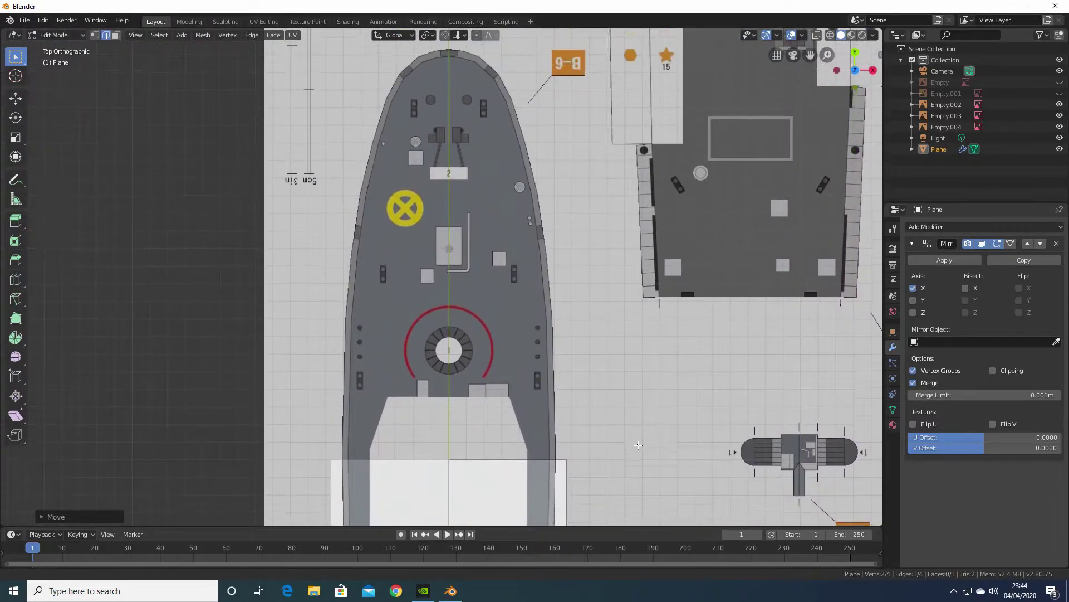
pyautogui.click(537, 470)
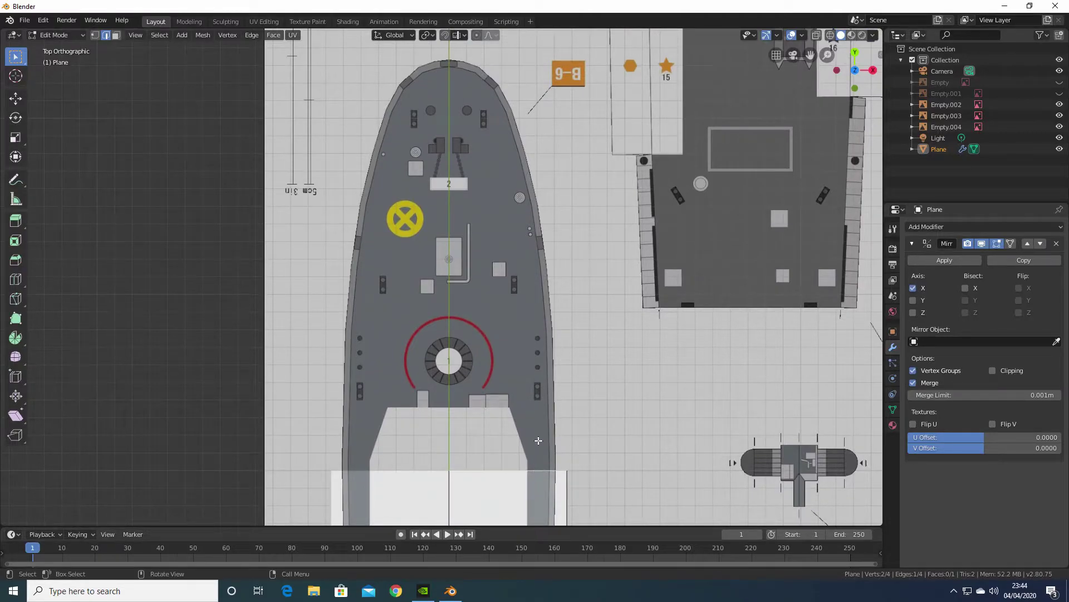
pyautogui.press('g')
pyautogui.press('y')
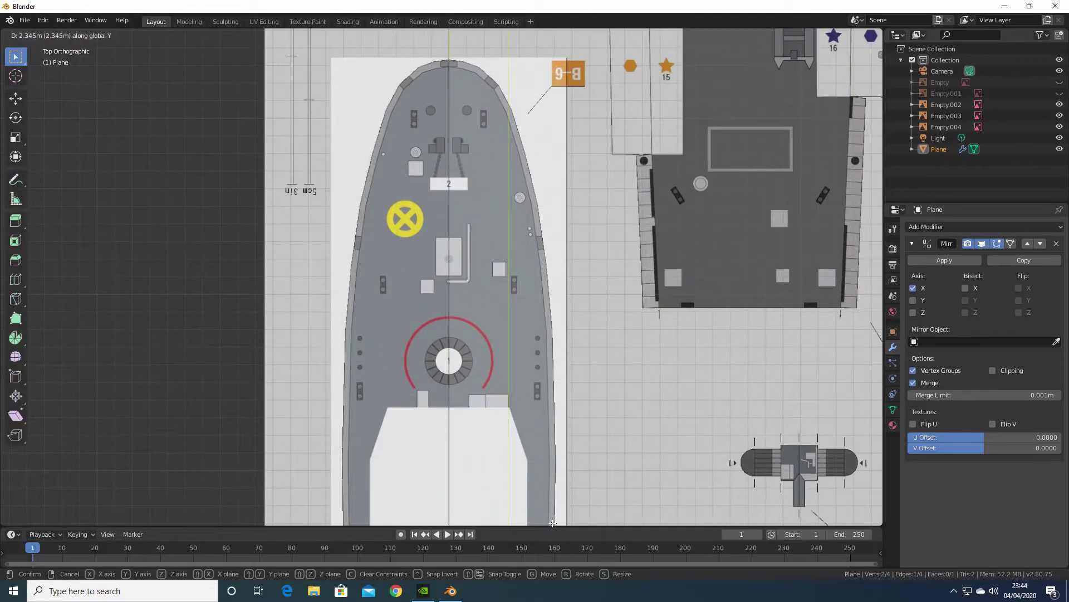
pyautogui.click(552, 523)
# Nudge the plane's front edge about 0.012 m back along Y to meet the tip of the bow
pyautogui.scroll(-1, 545, 350)
pyautogui.keyDown('shift'); pyautogui.moveTo(699, 177); pyautogui.dragTo(717, 339, button='middle'); pyautogui.keyUp('shift')
pyautogui.scroll(4, 498, 273)
pyautogui.scroll(4, 499, 274)
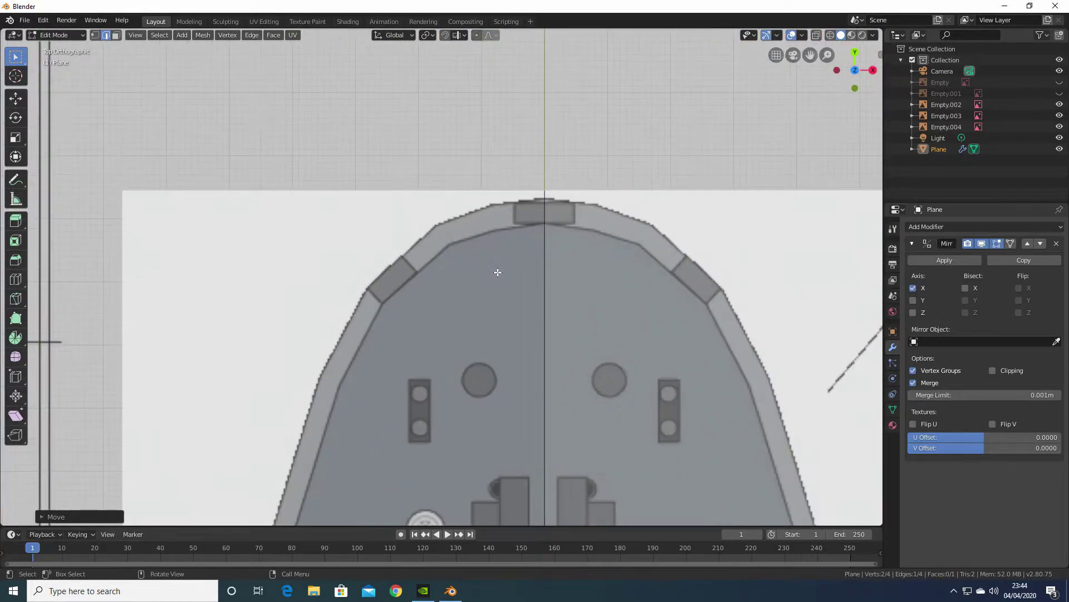
pyautogui.scroll(1, 638, 202)
pyautogui.scroll(2, 652, 174)
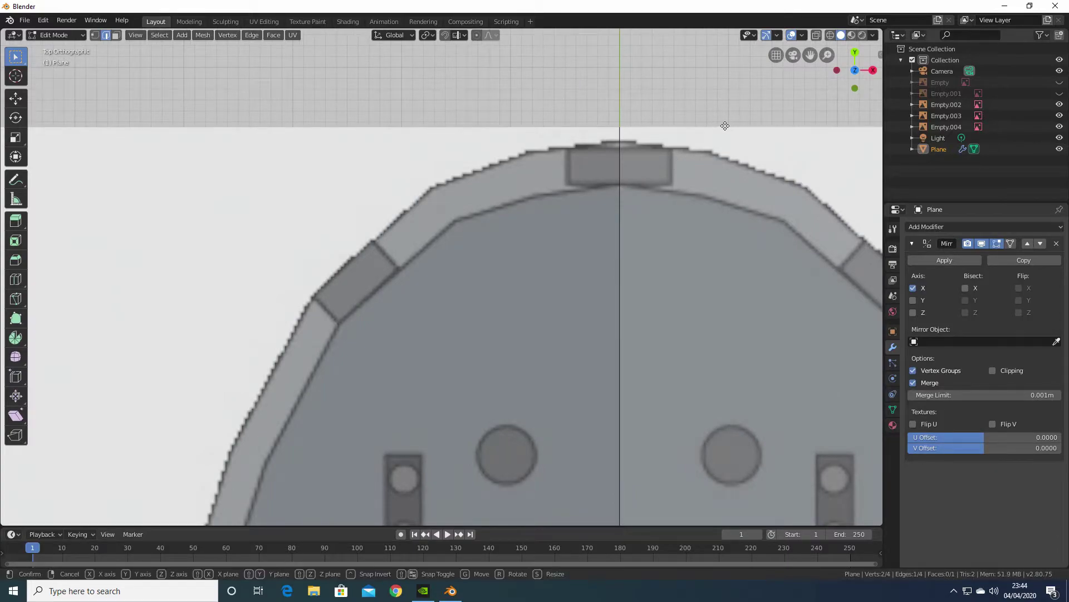
pyautogui.press('g')
pyautogui.press('y')
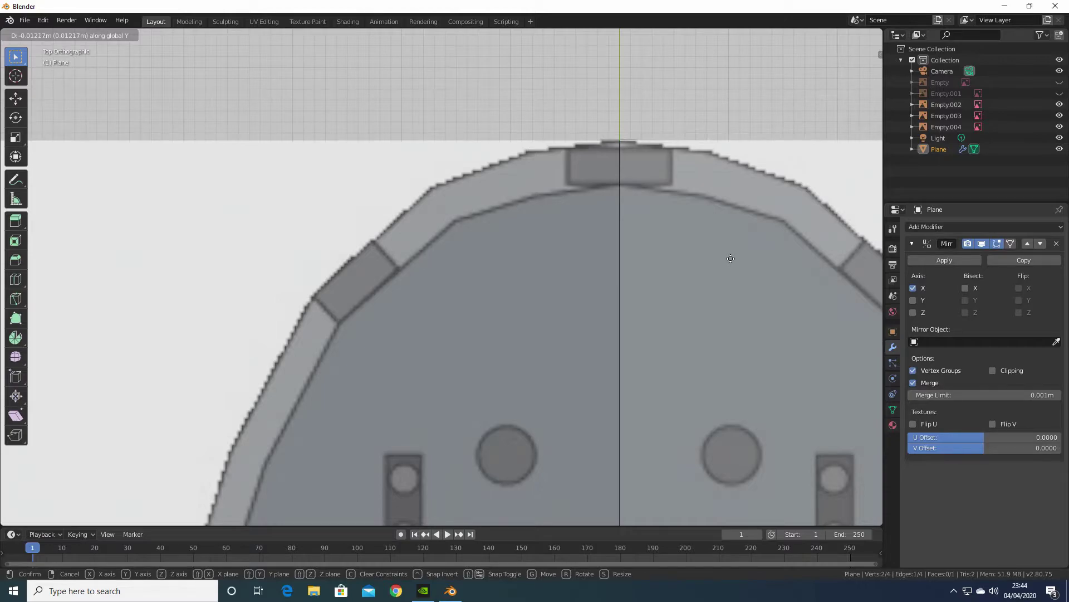
pyautogui.click(730, 258)
# Select the half plane's face and, in the front view, extrude it about 0.43 m upward along Z
pyautogui.scroll(-6, 649, 279)
pyautogui.moveTo(641, 385); pyautogui.dragTo(586, 385, button='middle')
pyautogui.press('KP_7')
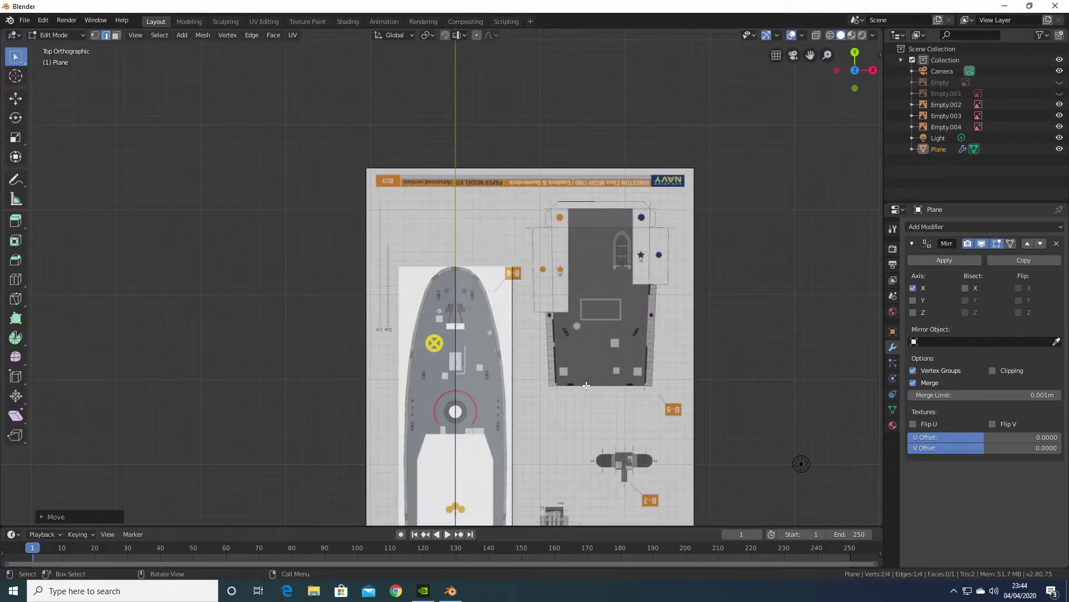
pyautogui.keyDown('shift'); pyautogui.moveTo(546, 335); pyautogui.dragTo(545, 307, button='middle'); pyautogui.keyUp('shift')
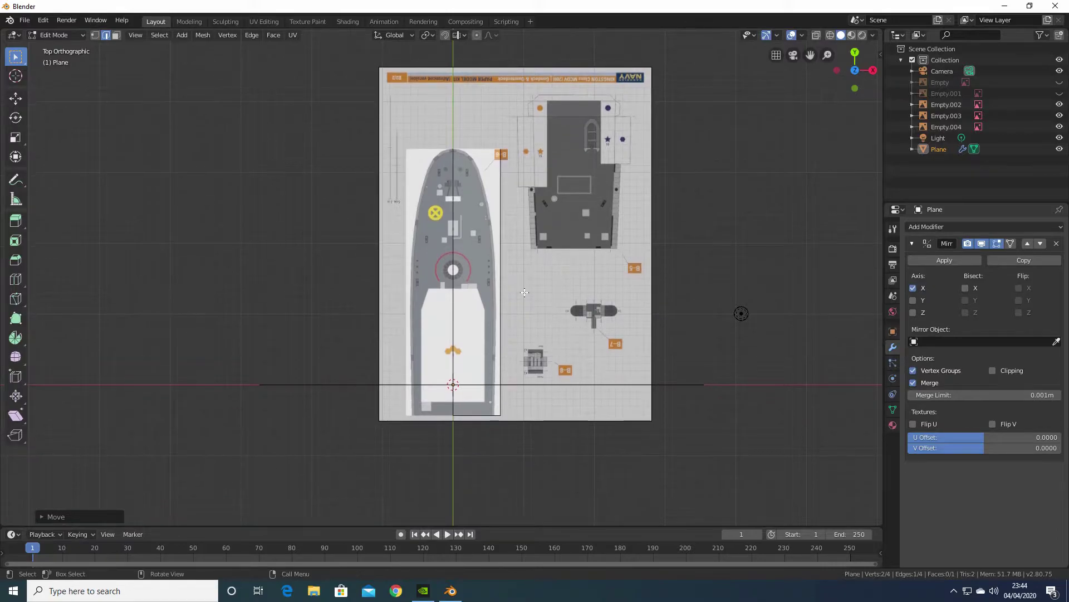
pyautogui.click(117, 36)
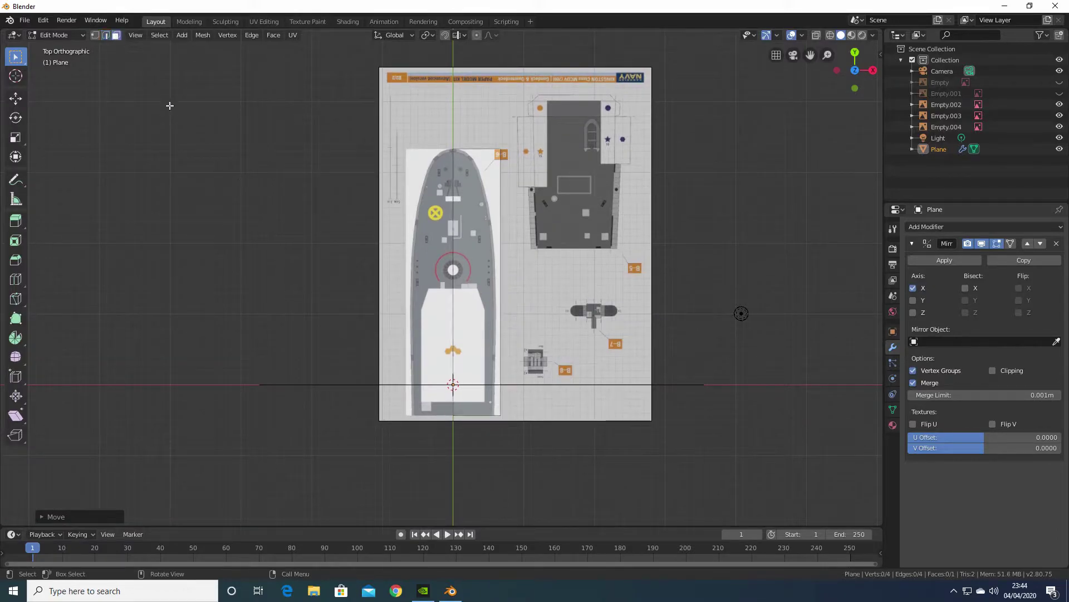
pyautogui.click(474, 284)
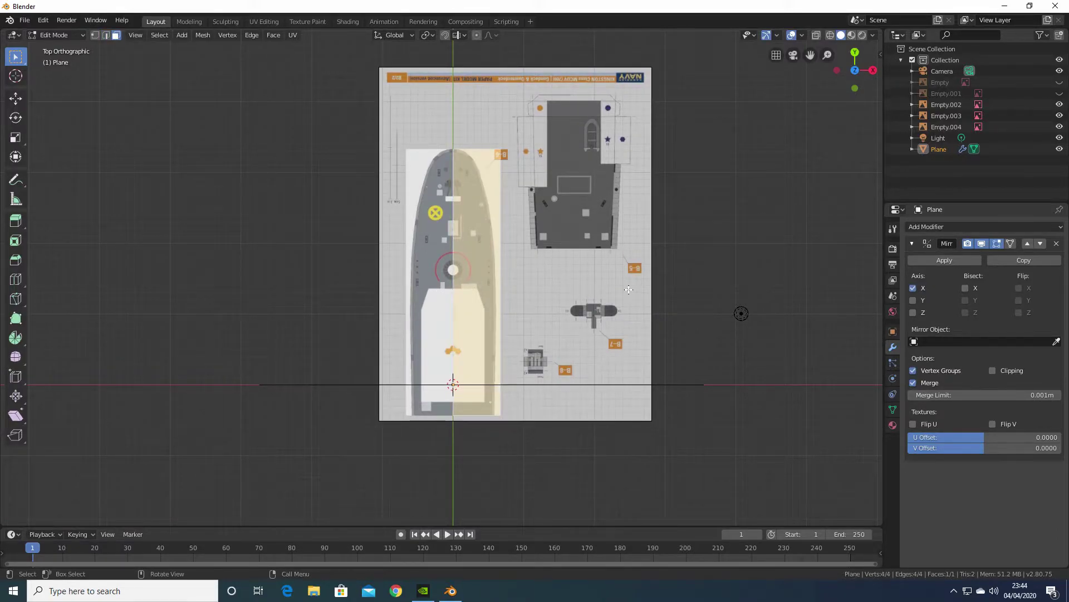
pyautogui.press('KP_1')
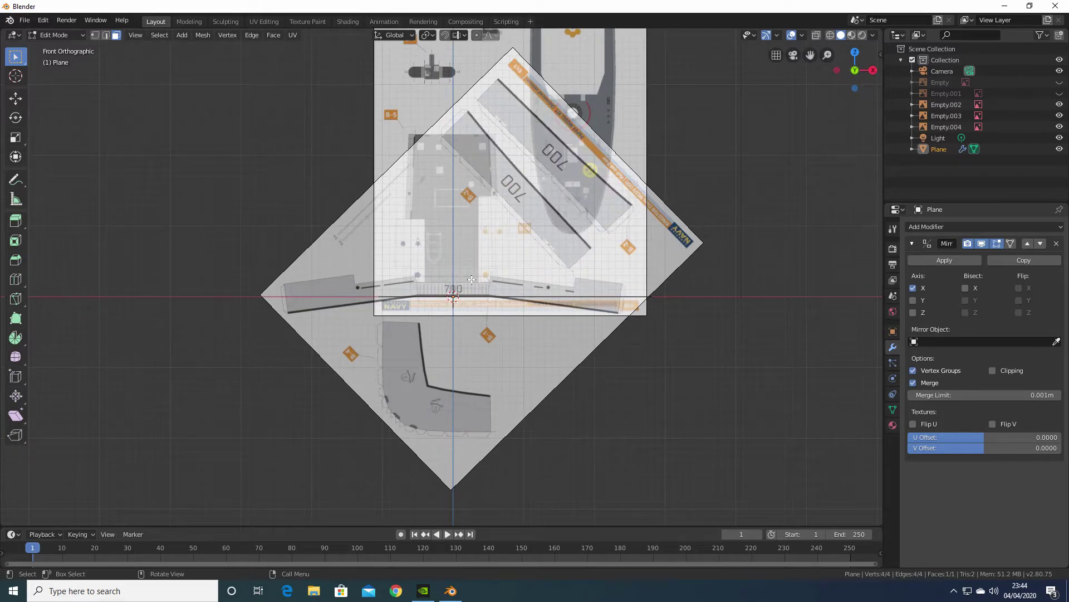
pyautogui.scroll(8, 468, 277)
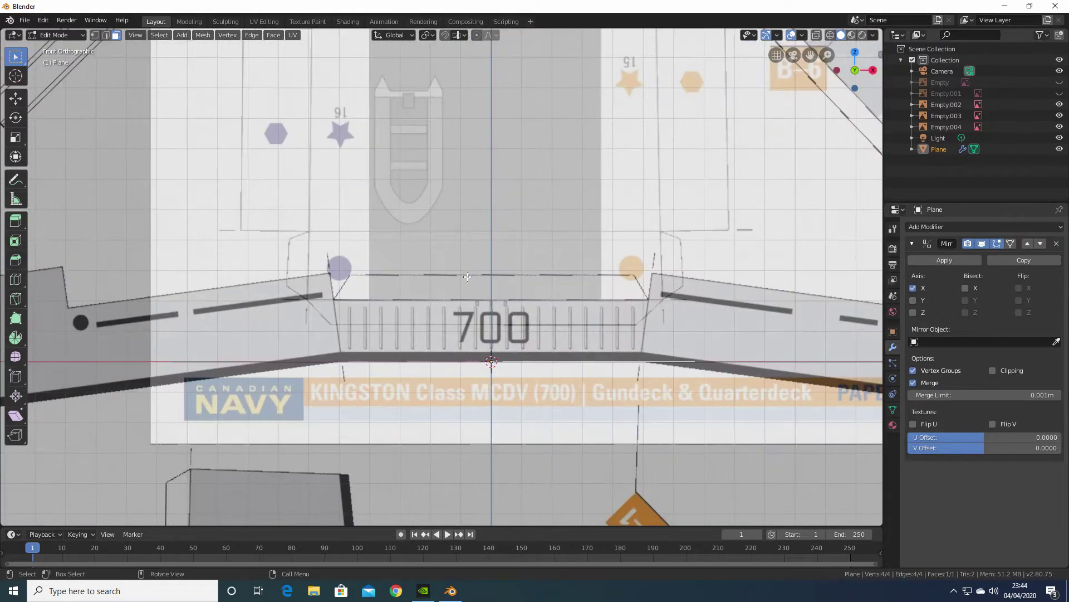
pyautogui.scroll(2, 468, 277)
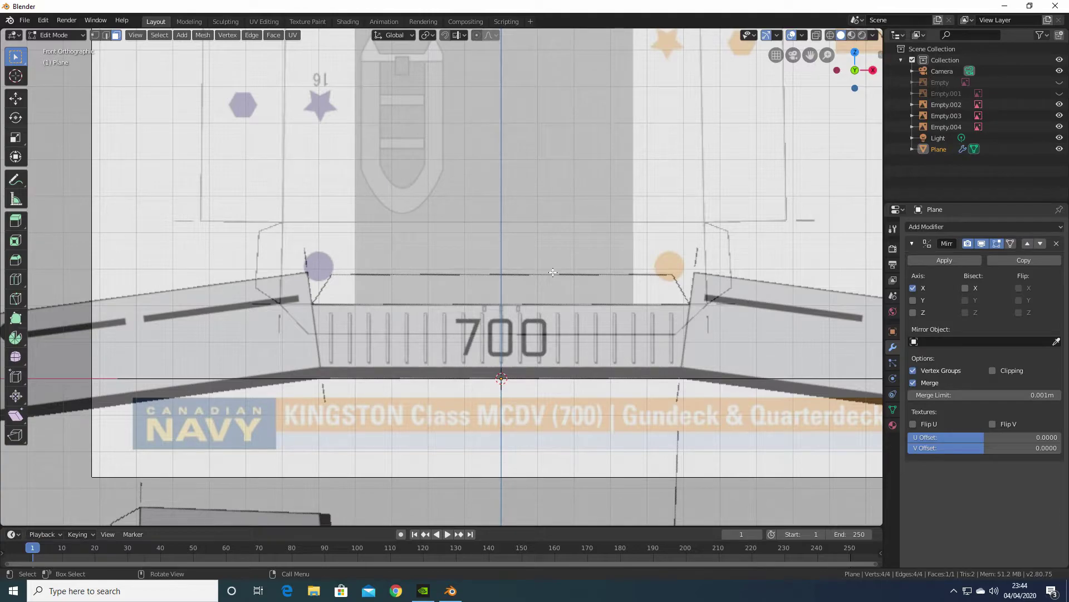
pyautogui.press('e')
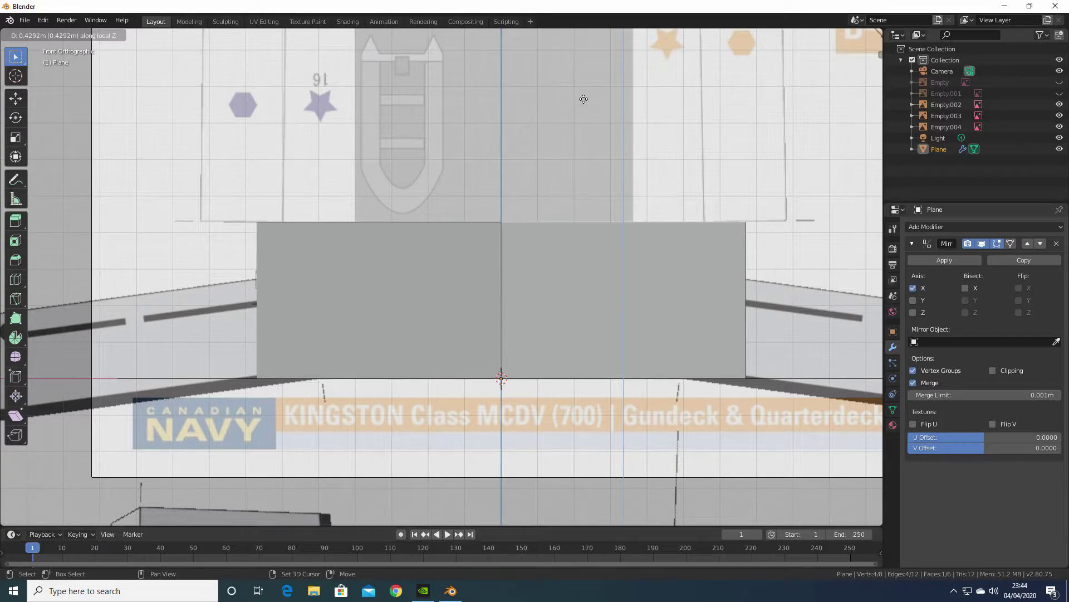
pyautogui.click(584, 99)
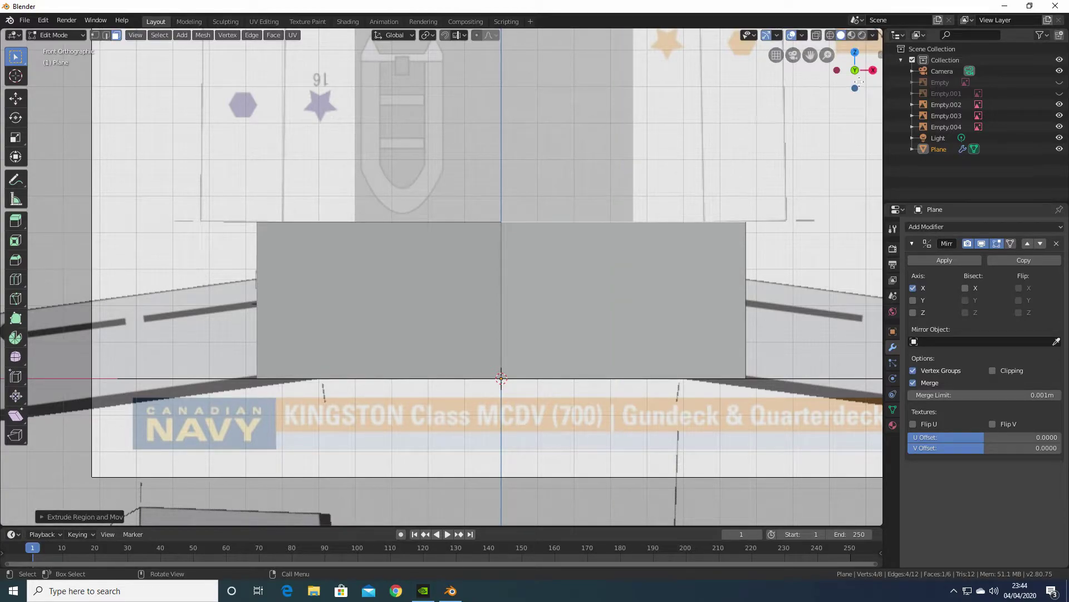
# Set the viewport shading to wireframe and hide the reference images Empty.003 and Empty.004
pyautogui.click(829, 36)
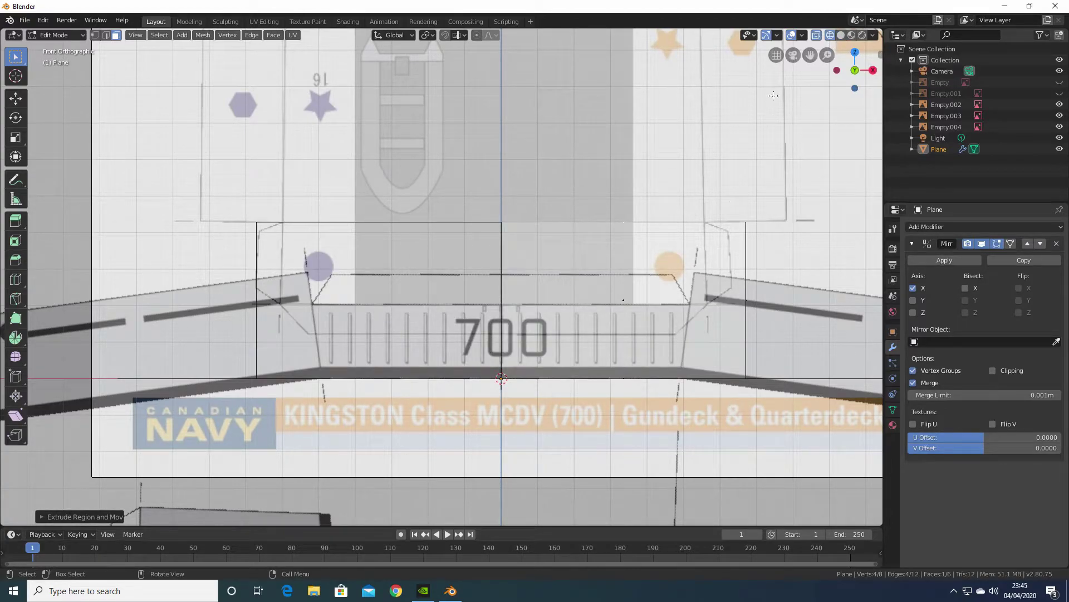
pyautogui.click(1060, 116)
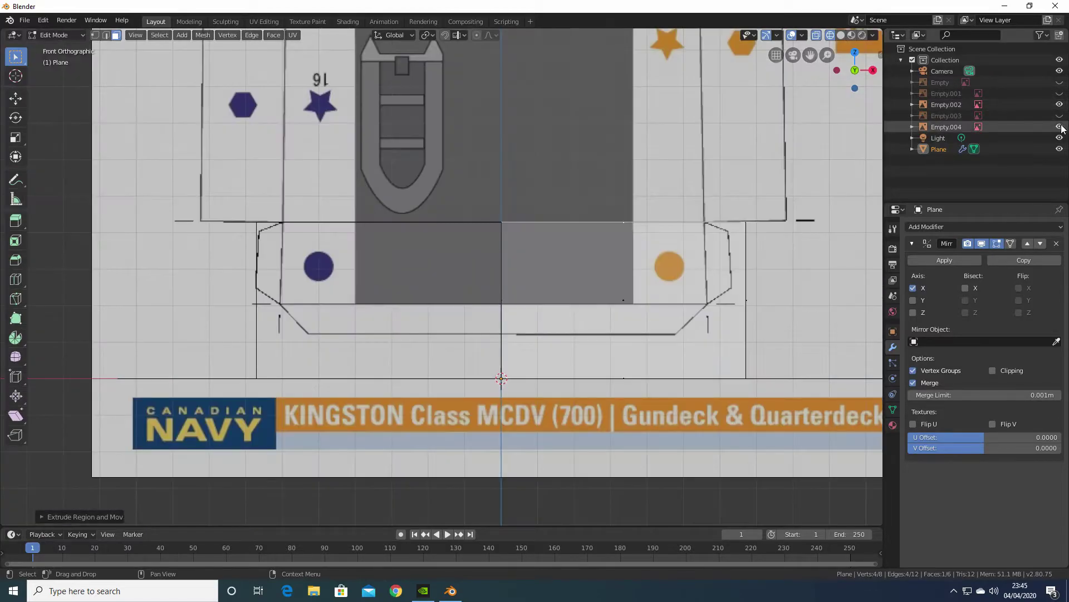
pyautogui.click(1060, 127)
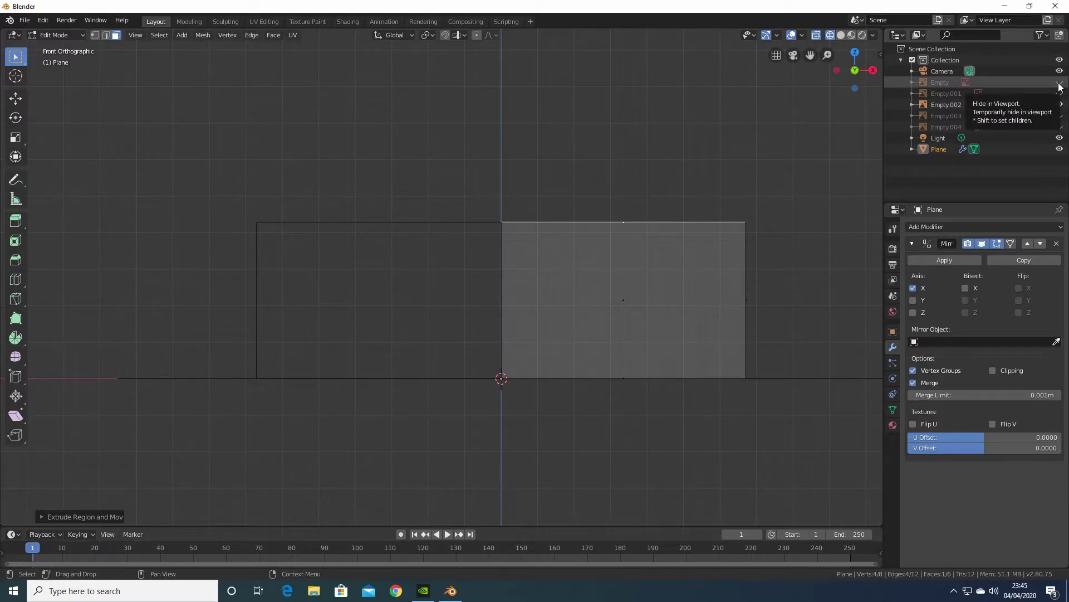
# Hide the reference image Empty.002, show the deck reference Empty, and view the model from the top
pyautogui.click(1060, 105)
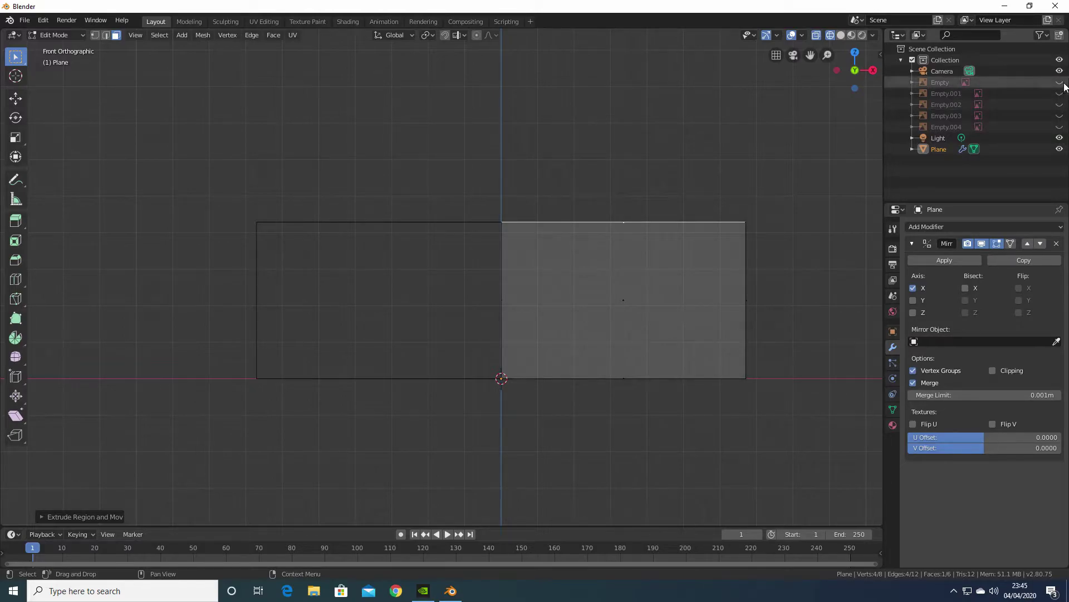
pyautogui.click(1060, 83)
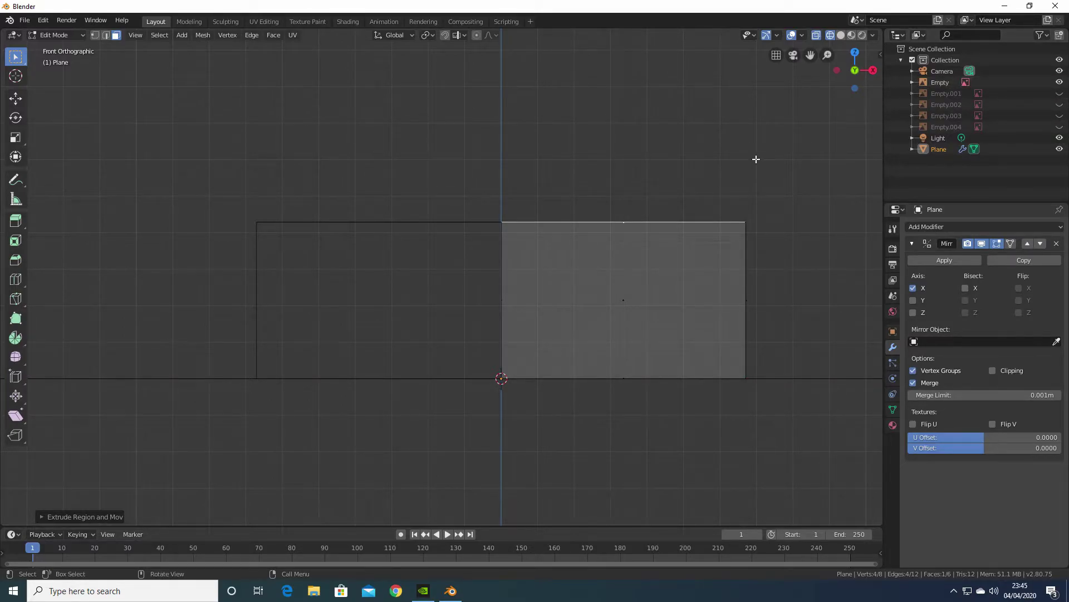
pyautogui.press('KP_7')
pyautogui.scroll(-4, 754, 158)
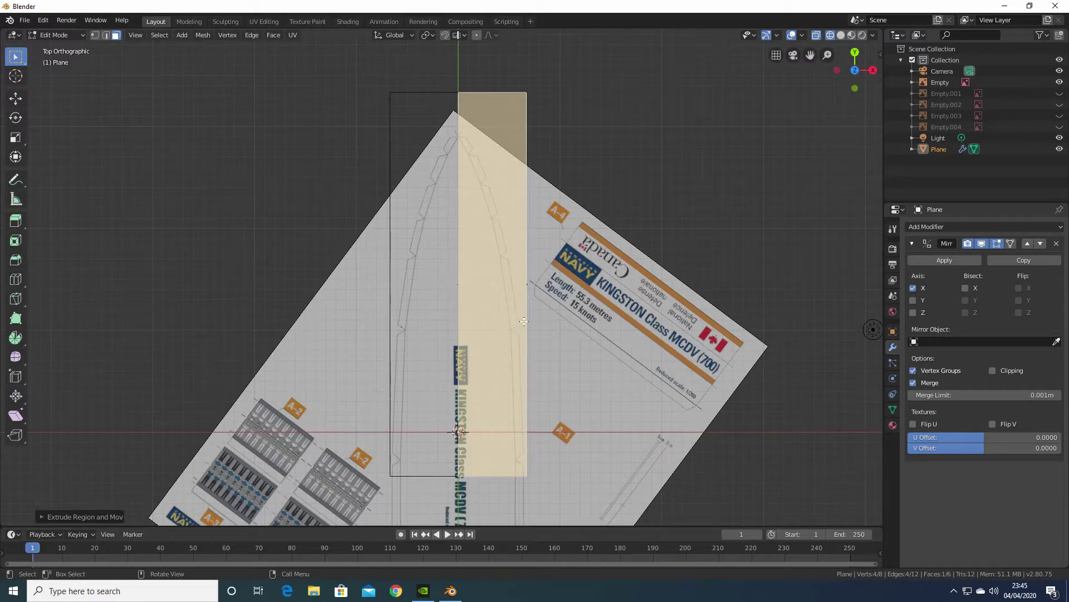
# Add two crosswise loop cuts to the hull box, at the deck outline's tab notches just behind the origin and next forward
pyautogui.press('ctrl')
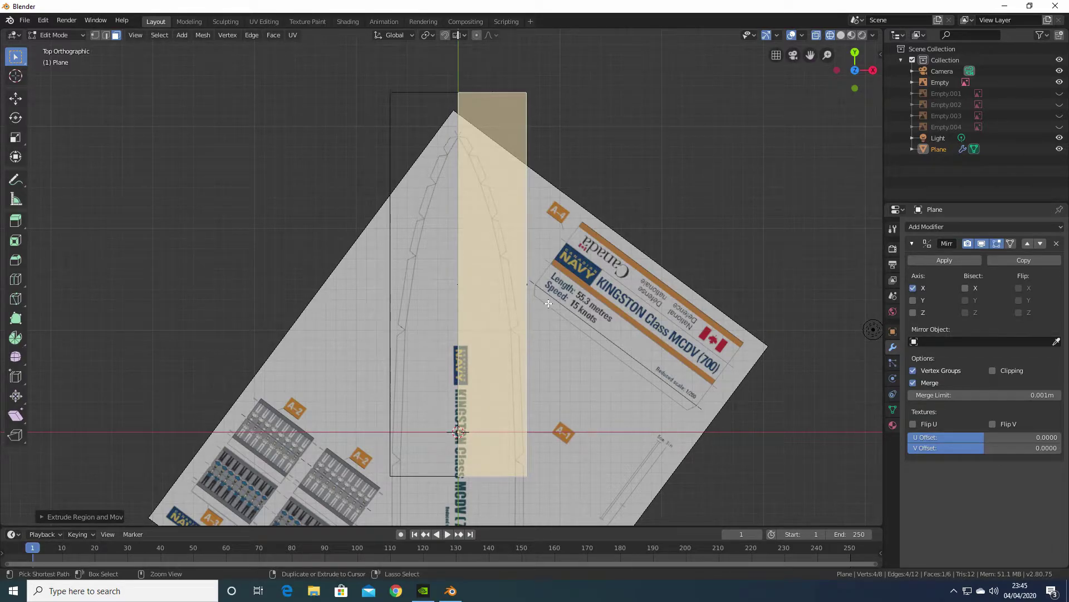
pyautogui.hotkey('ctrl', 'r')
pyautogui.click(506, 301)
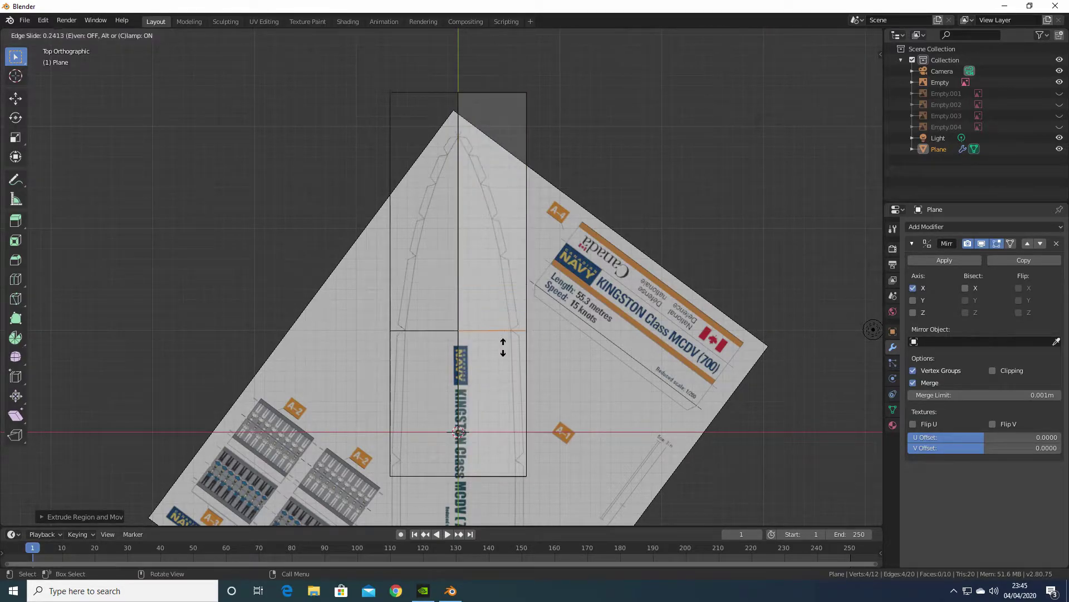
pyautogui.click(512, 475)
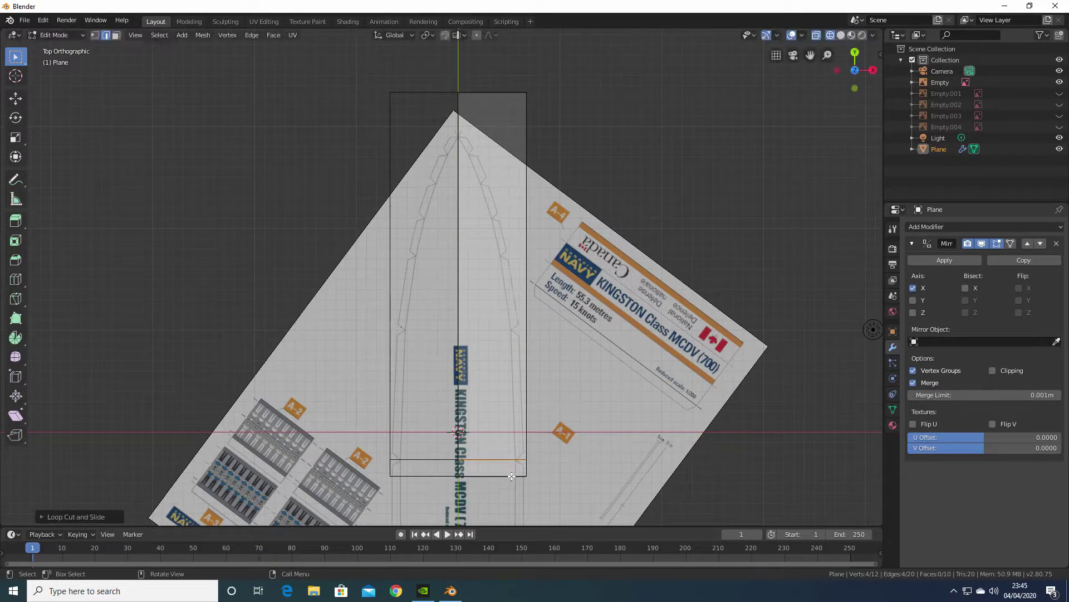
pyautogui.hotkey('ctrl', 'r')
pyautogui.click(502, 275)
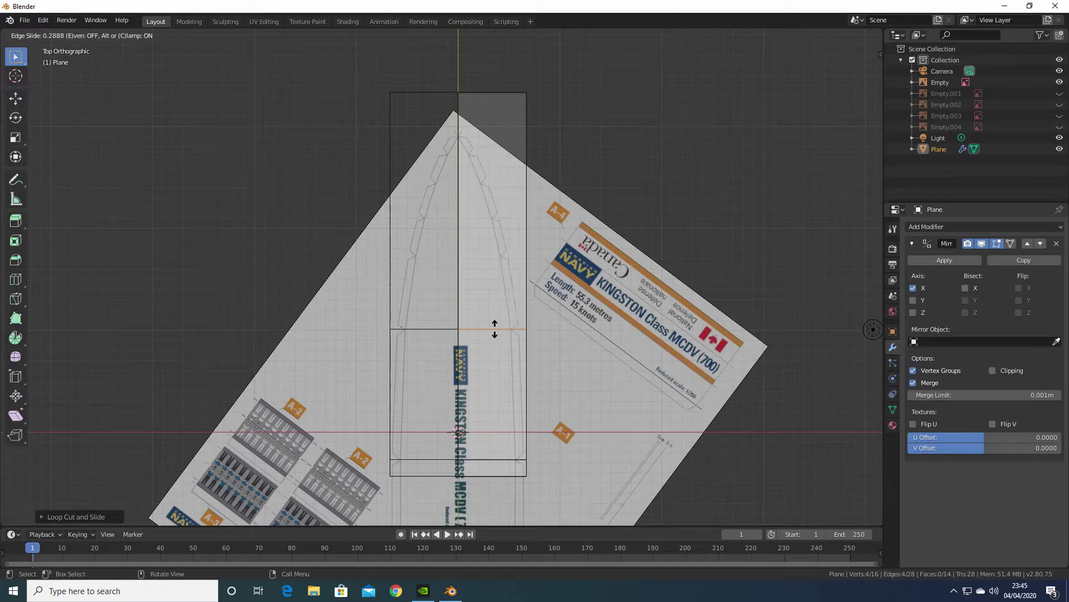
pyautogui.click(495, 331)
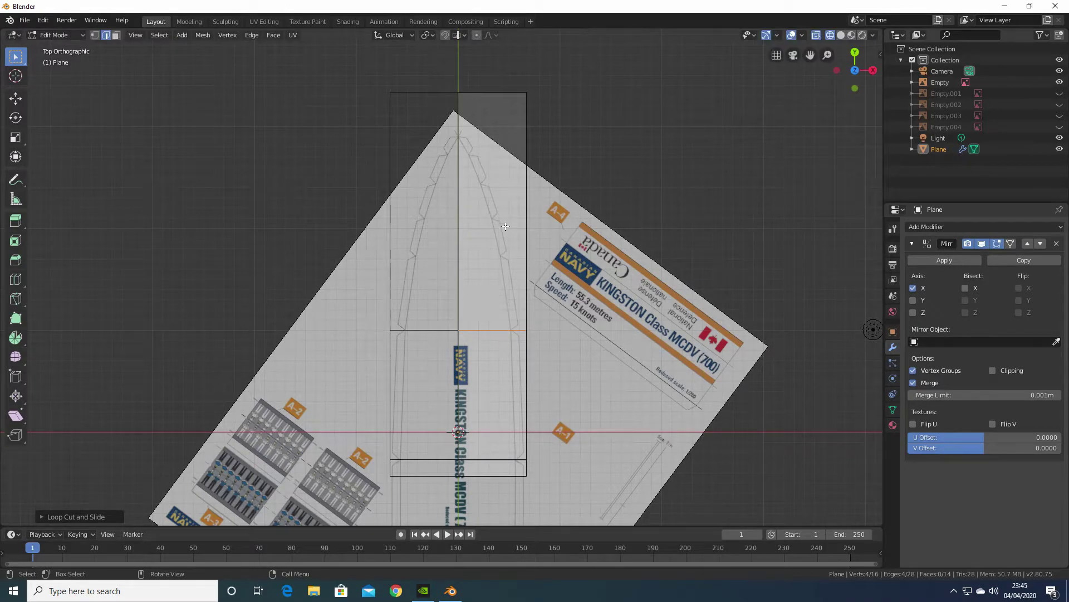
# Add two more crosswise loop cuts at the next two tab notches toward the bow
pyautogui.hotkey('ctrl', 'r')
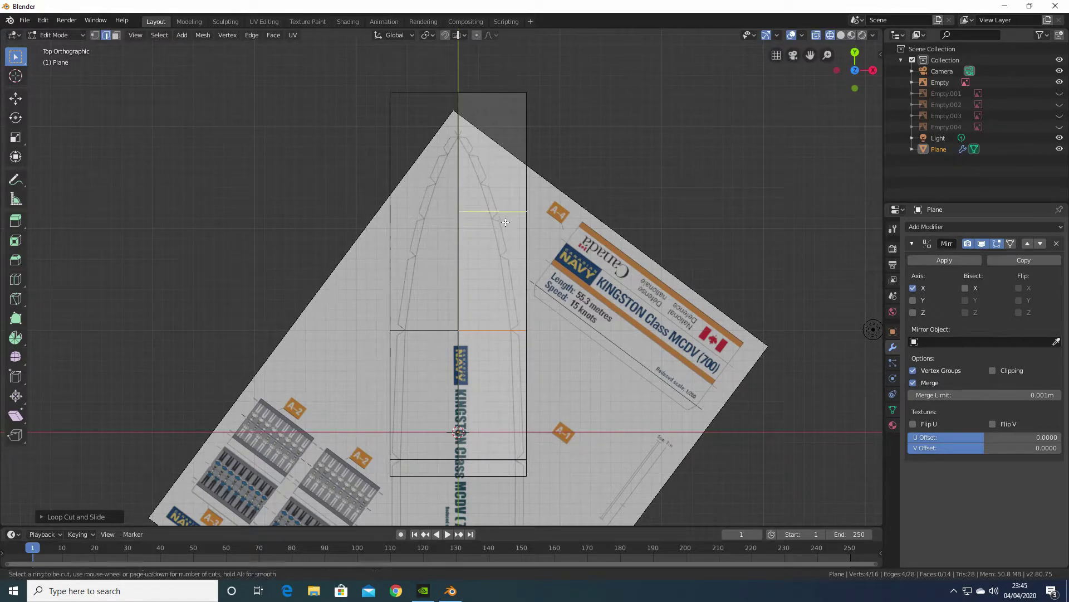
pyautogui.click(504, 256)
pyautogui.click(502, 266)
pyautogui.hotkey('ctrl', 'r')
pyautogui.click(505, 169)
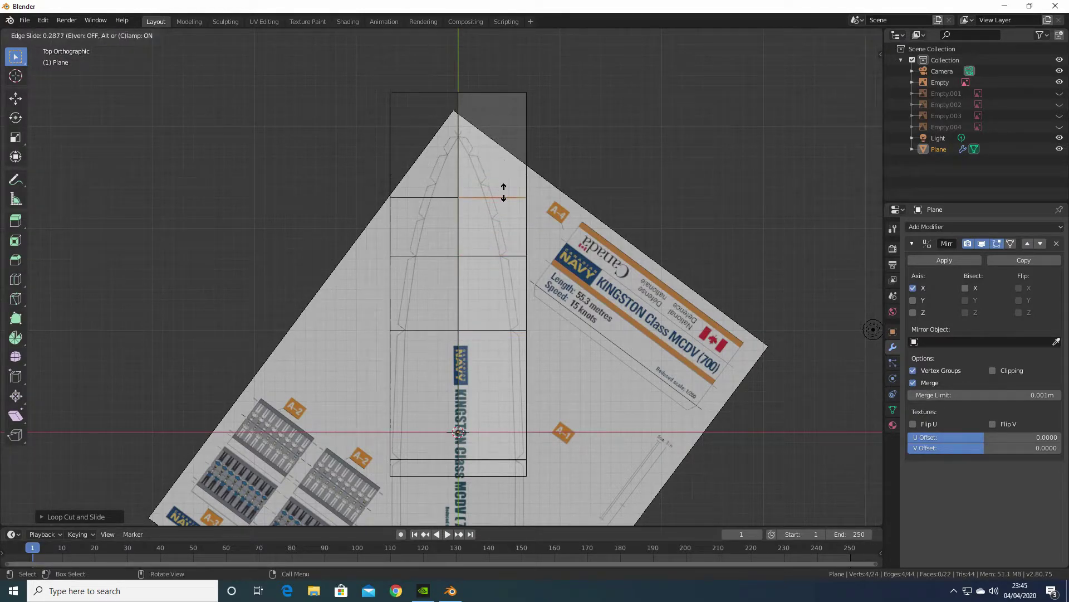
pyautogui.click(503, 211)
# Add two crosswise loop cuts at the two tab notches closest to the bow tip
pyautogui.hotkey('ctrl', 'r')
pyautogui.click(501, 172)
pyautogui.rightClick(501, 172)
pyautogui.press('g')
pyautogui.press('g')
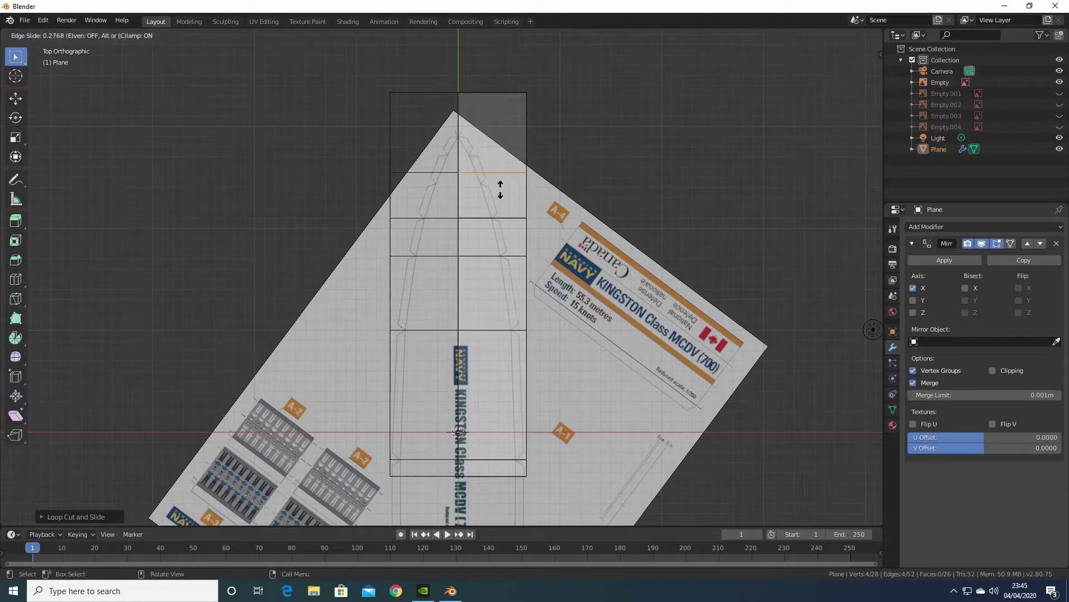
pyautogui.click(501, 200)
pyautogui.press('ctrl')
pyautogui.hotkey('ctrl', 'r')
pyautogui.click(482, 139)
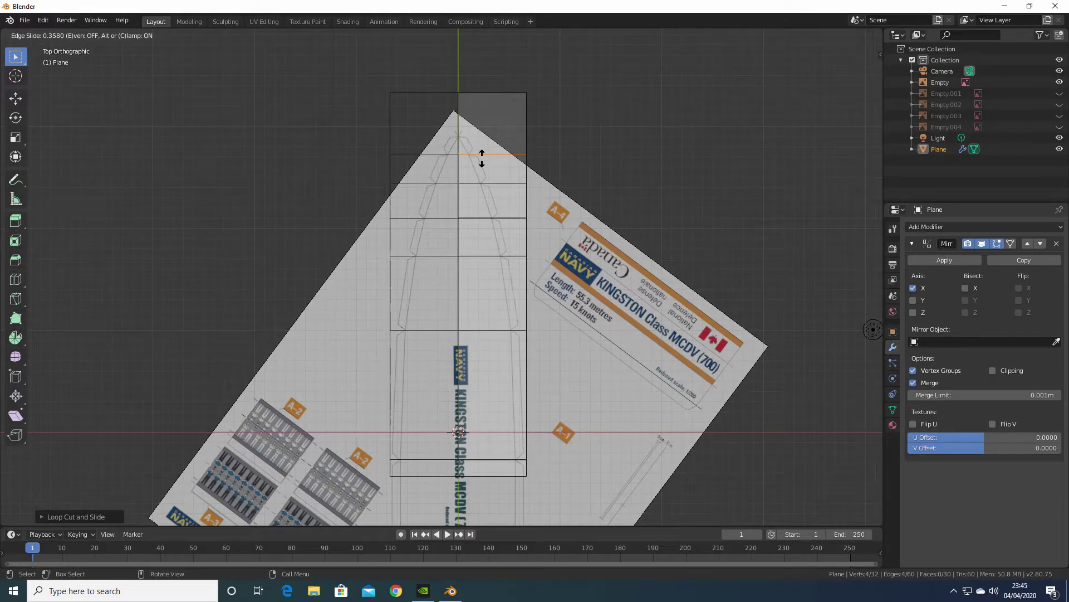
pyautogui.click(481, 158)
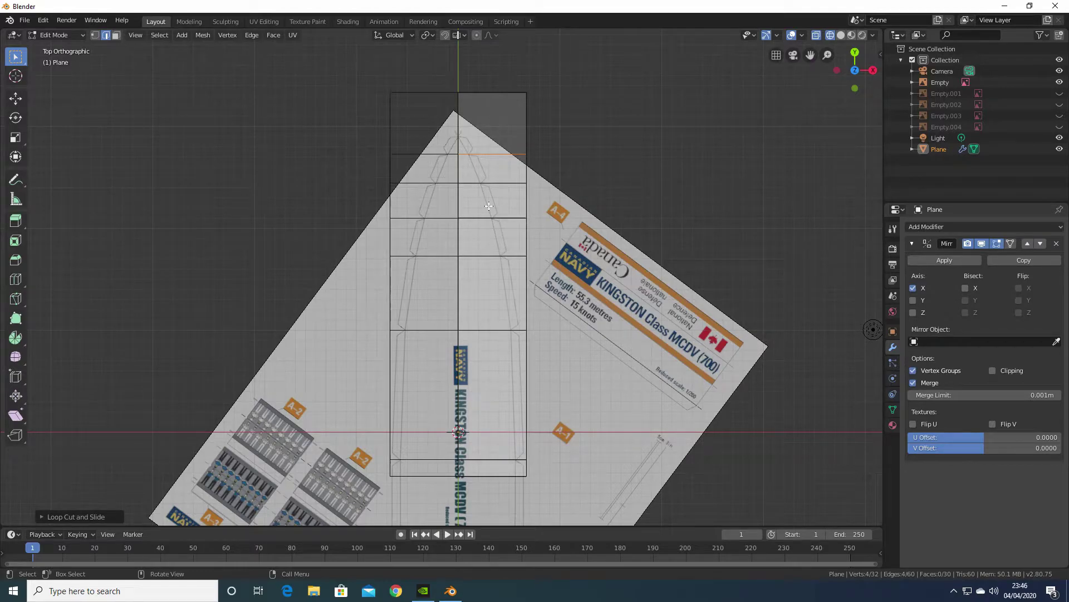
# Move the foremost loop about 0.007 m back along Y to meet the first tab notch behind the bow tip
pyautogui.keyDown('shift'); pyautogui.moveTo(564, 168); pyautogui.dragTo(577, 267, button='middle'); pyautogui.keyUp('shift')
pyautogui.scroll(6, 574, 238)
pyautogui.scroll(2, 574, 239)
pyautogui.keyDown('shift'); pyautogui.moveTo(640, 215); pyautogui.dragTo(339, 200, button='middle'); pyautogui.keyUp('shift')
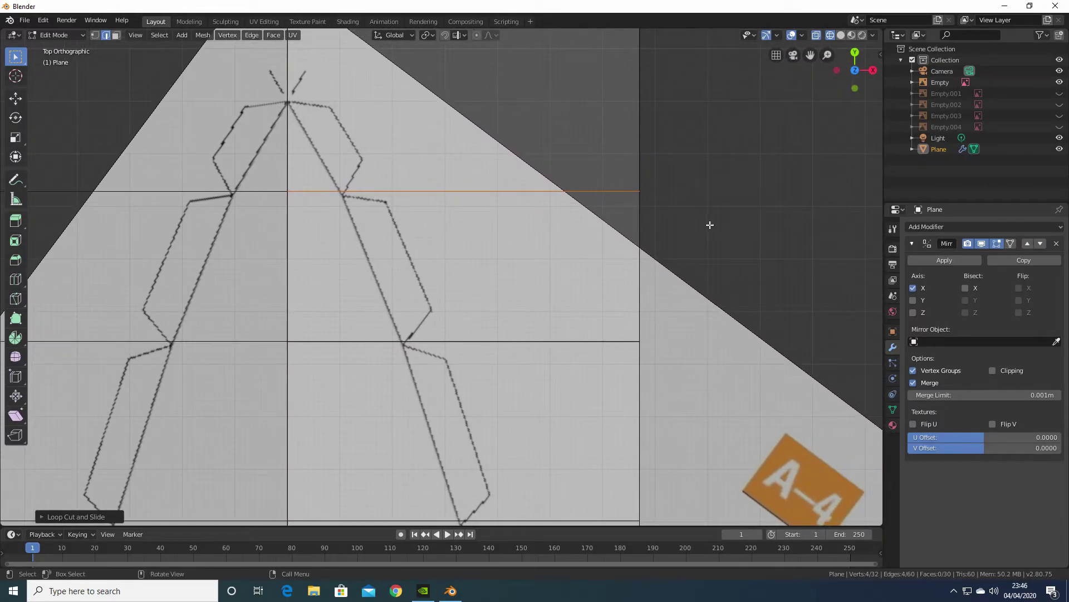
pyautogui.moveTo(692, 225); pyautogui.dragTo(252, 184)
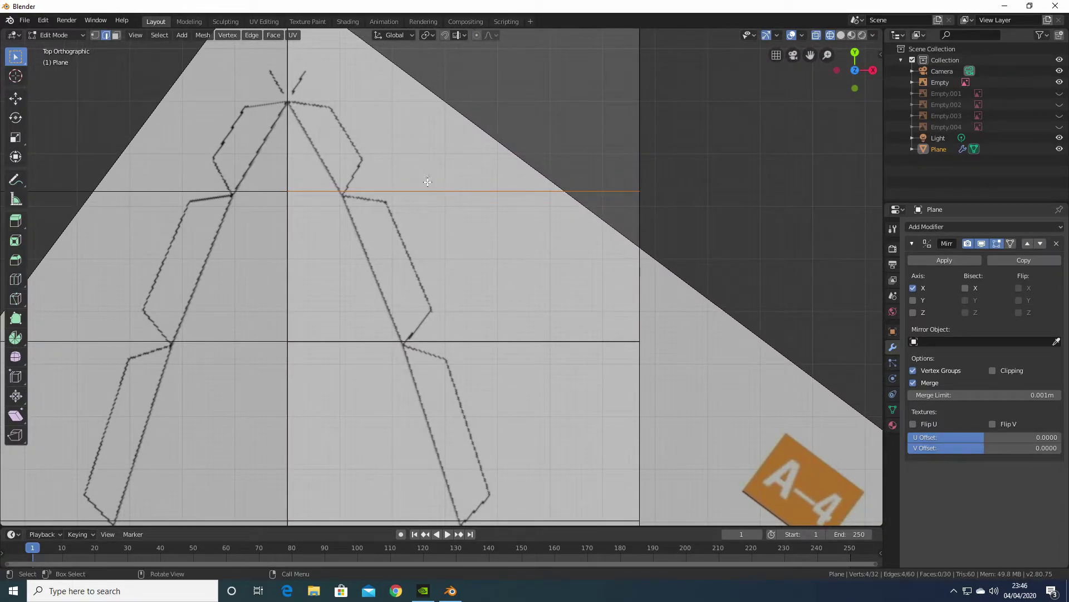
pyautogui.press('g')
pyautogui.press('y')
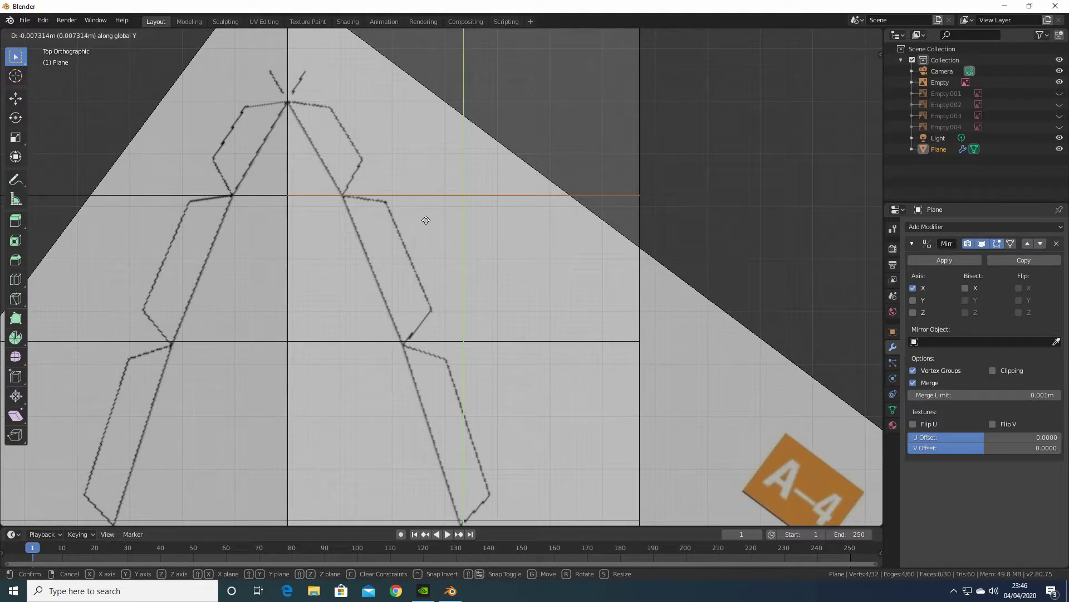
pyautogui.click(426, 220)
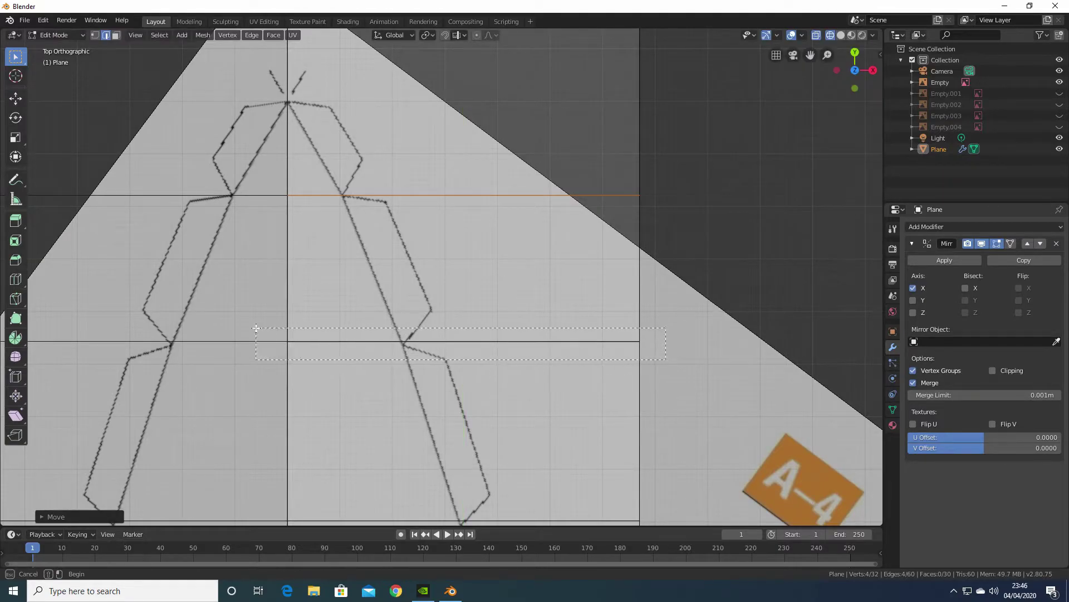
# Select the second loop from the bow and move it about 0.005 m back along Y onto its tab notch
pyautogui.keyDown('alt'); pyautogui.click(420, 323); pyautogui.keyUp('alt')
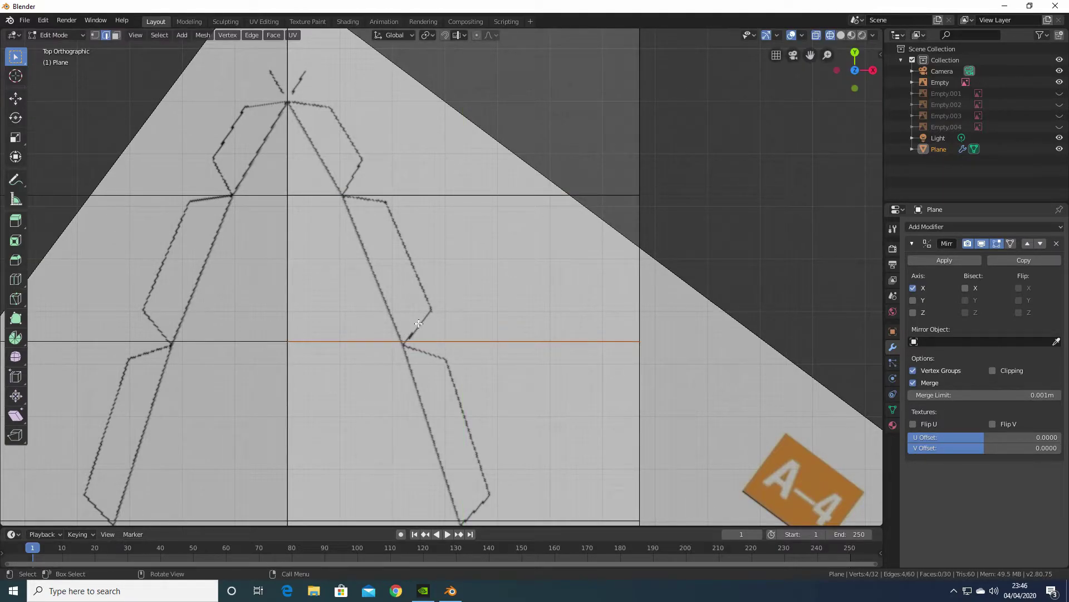
pyautogui.press('g')
pyautogui.press('y')
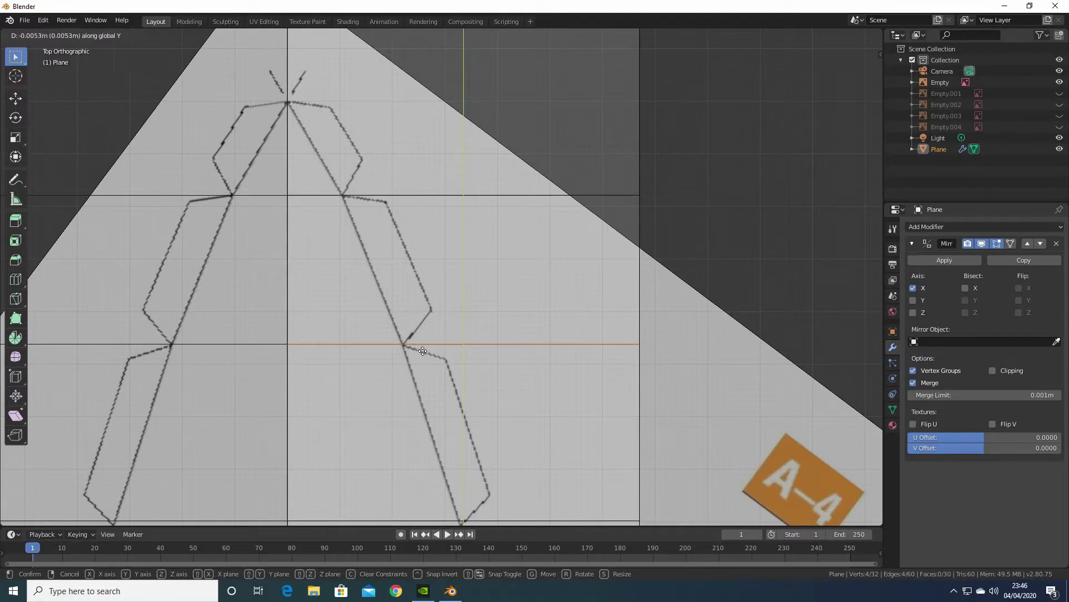
pyautogui.click(423, 351)
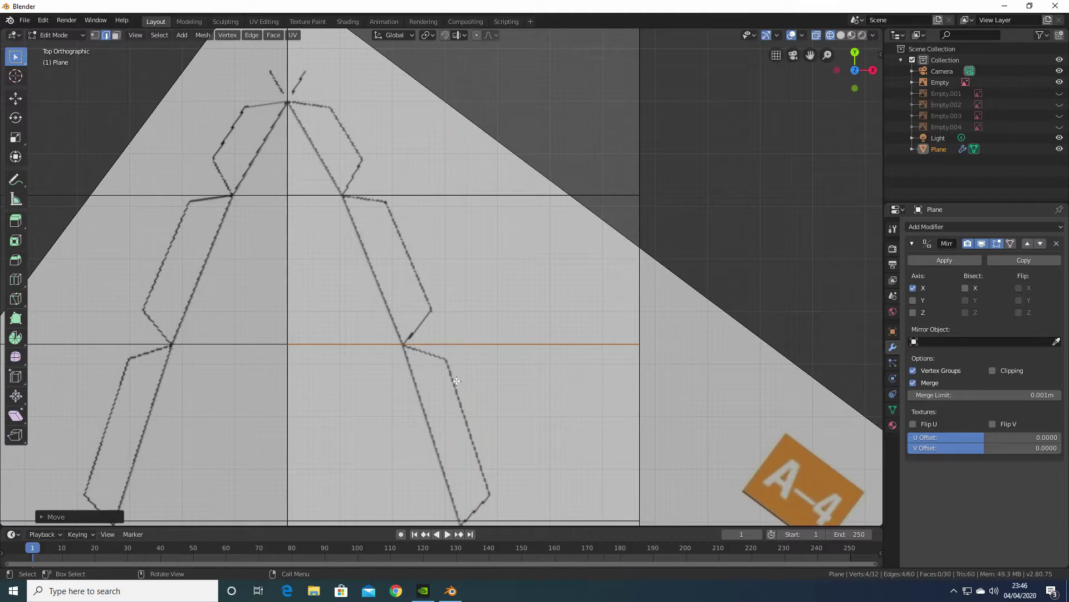
# Select the third loop from the bow and nudge it back along Y onto its tab notch
pyautogui.keyDown('shift'); pyautogui.moveTo(472, 406); pyautogui.dragTo(502, 134, button='middle'); pyautogui.keyUp('shift')
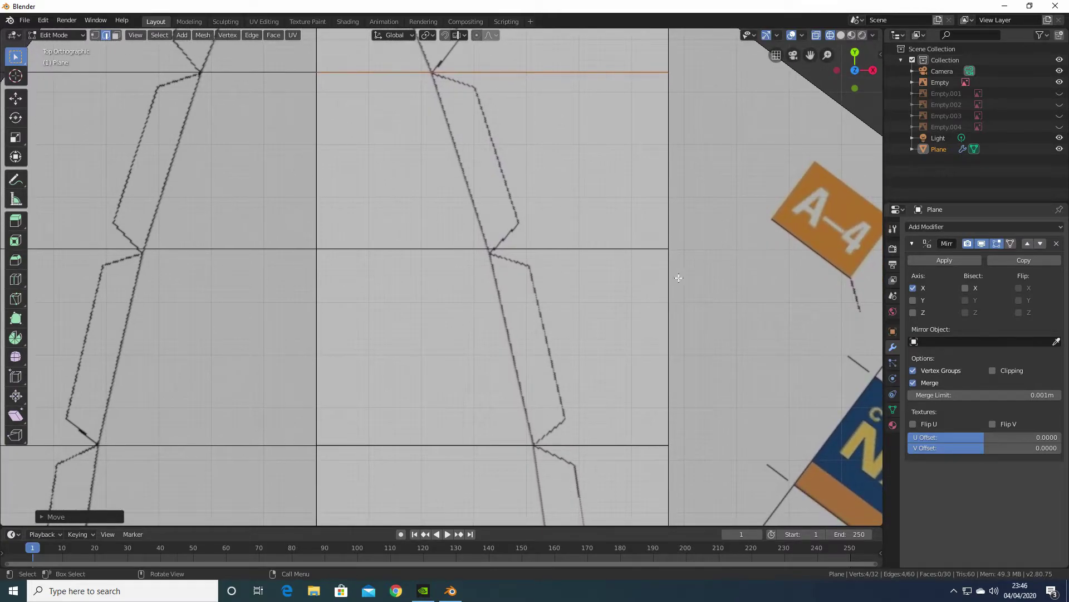
pyautogui.click(419, 231)
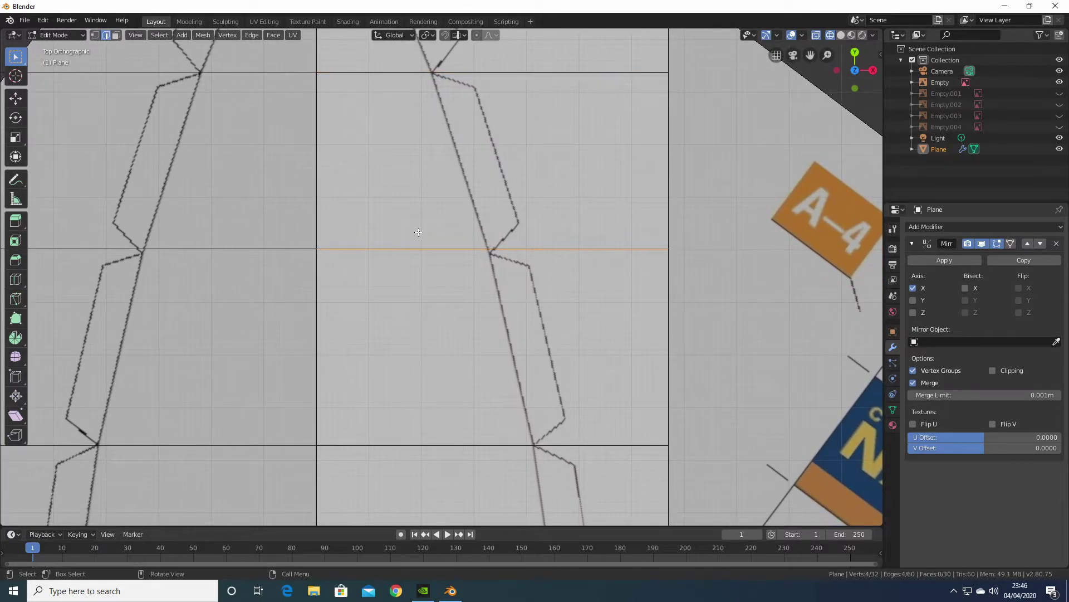
pyautogui.press('g')
pyautogui.press('y')
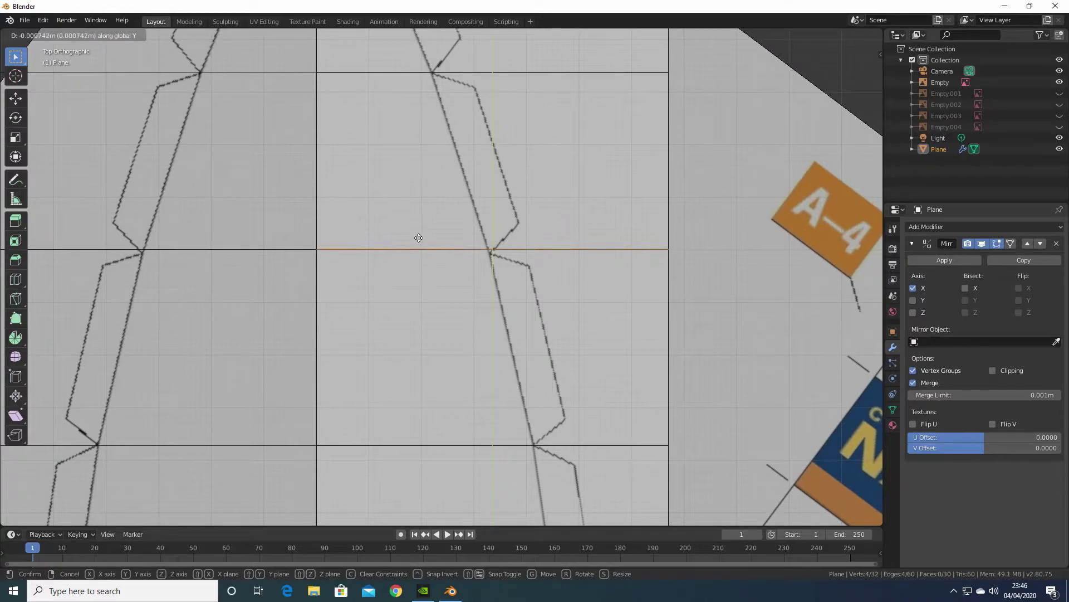
pyautogui.click(420, 271)
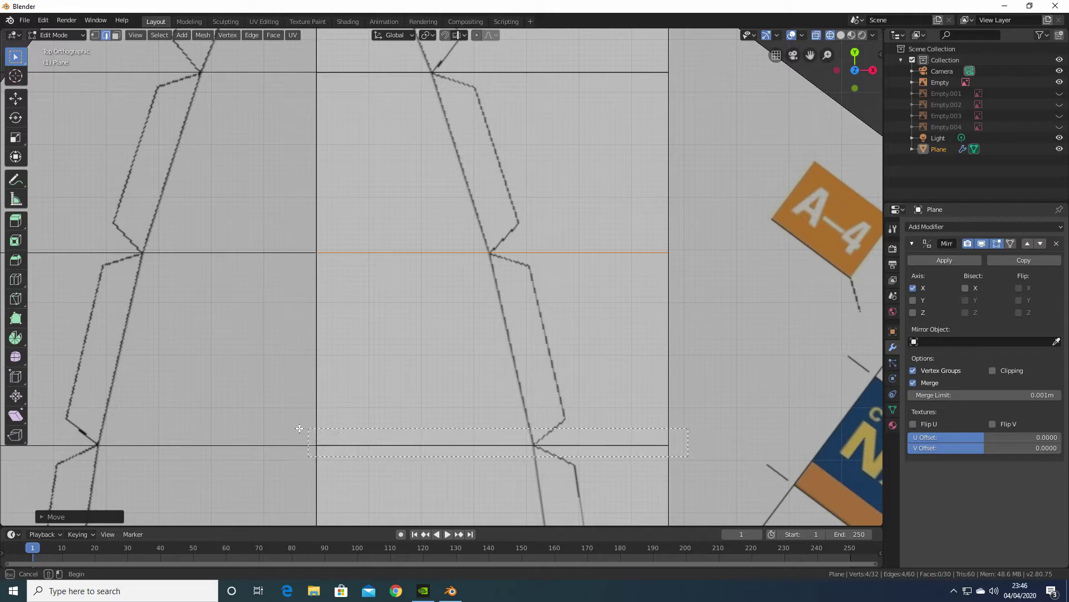
# Select the fourth loop from the bow and nudge it very slightly along Y to line up with its tab notch
pyautogui.click(415, 417)
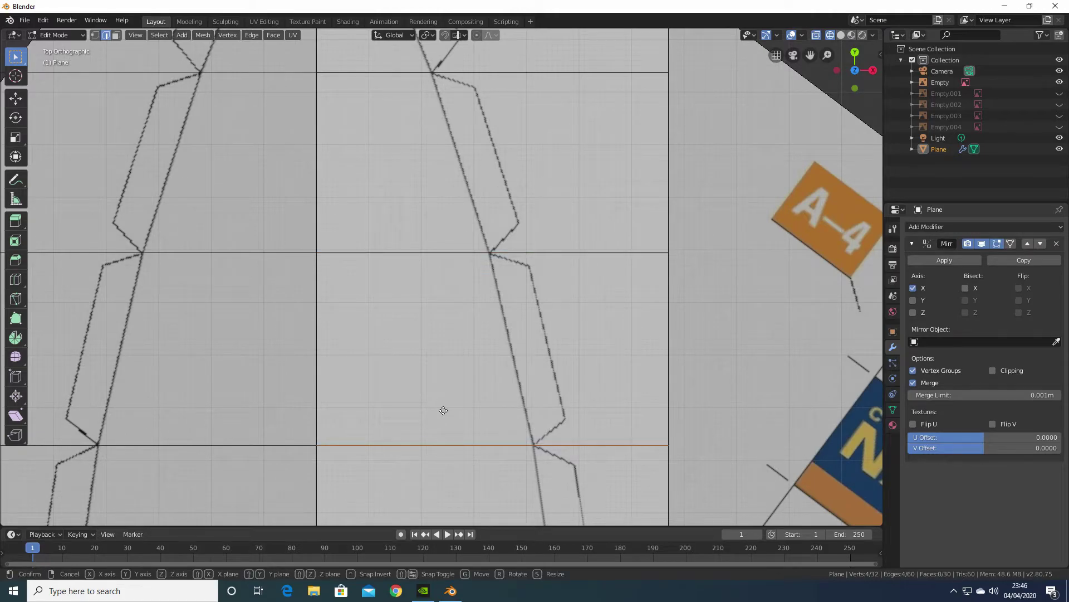
pyautogui.press('g')
pyautogui.press('y')
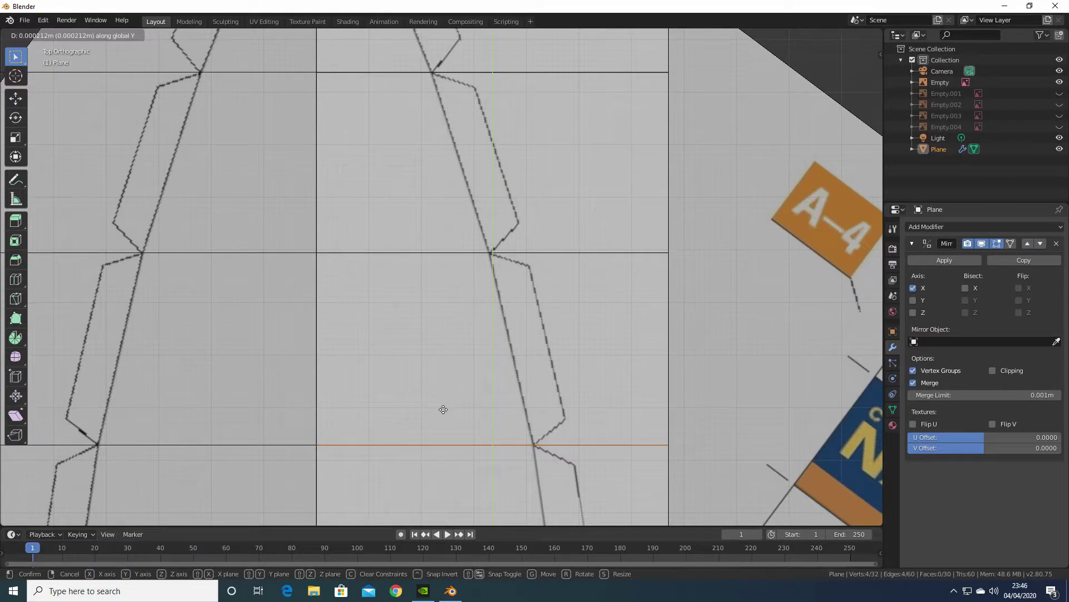
pyautogui.click(443, 410)
# Select the fifth loop from the bow and nudge it slightly forward along Y onto the notch ahead of the Canadian Navy logo
pyautogui.moveTo(690, 423)
pyautogui.keyDown('shift'); pyautogui.mouseDown(button='middle')
pyautogui.moveTo(703, 124)
pyautogui.moveTo(706, 446)
pyautogui.moveTo(706, 426)
pyautogui.mouseUp(button='middle'); pyautogui.keyUp('shift')
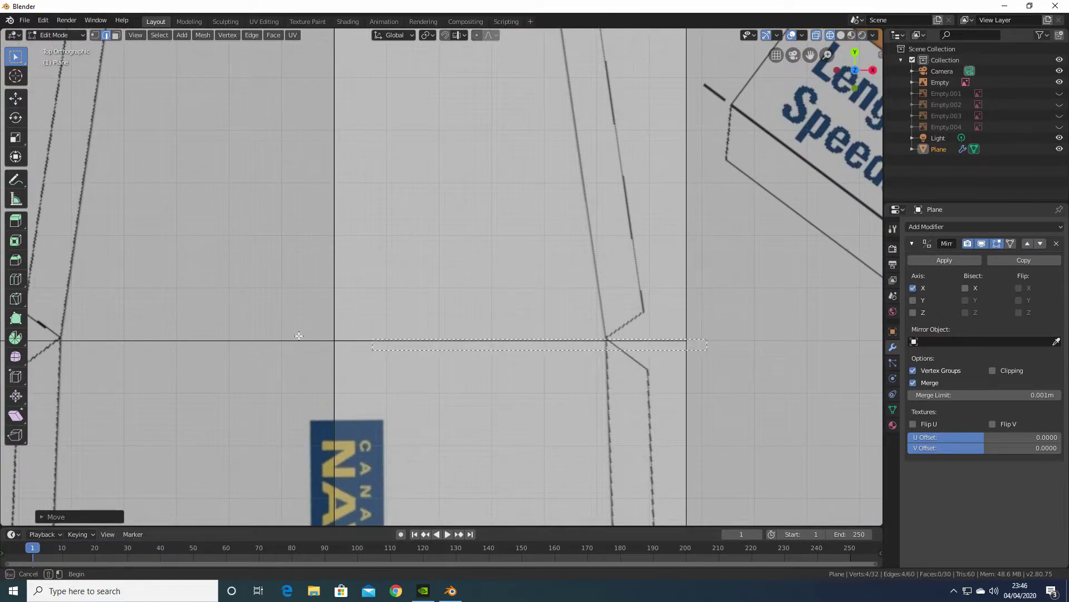
pyautogui.click(484, 341)
pyautogui.press('g')
pyautogui.press('y')
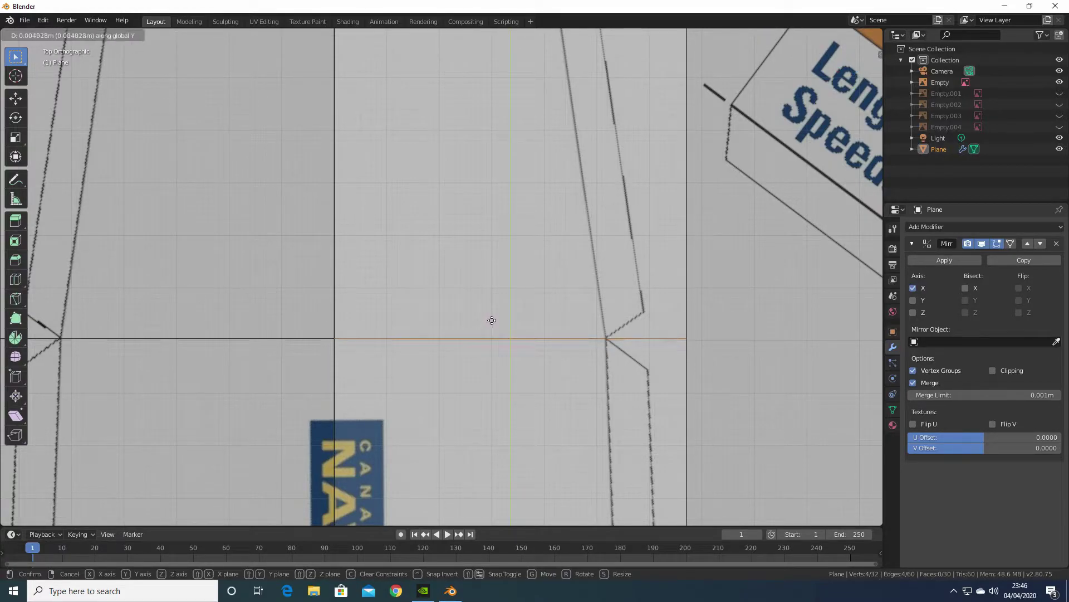
pyautogui.click(493, 315)
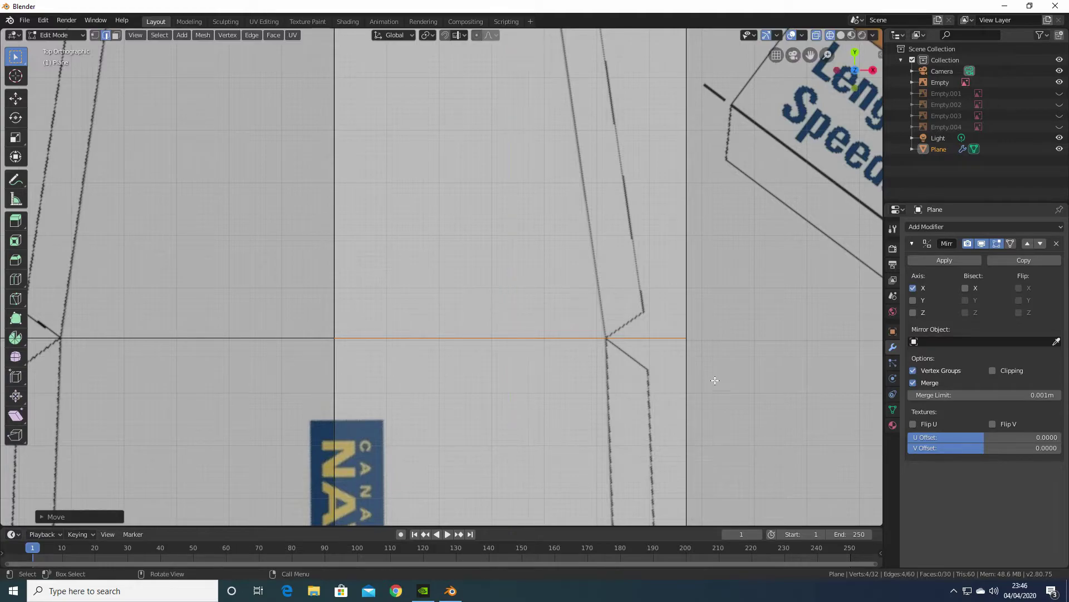
# Select the rearmost loop cut behind the origin and move it about 0.002 m back along Y onto its tab notch
pyautogui.keyDown('shift'); pyautogui.moveTo(726, 424); pyautogui.dragTo(743, 93, button='middle'); pyautogui.keyUp('shift')
pyautogui.keyDown('shift'); pyautogui.moveTo(749, 351); pyautogui.dragTo(730, 13, button='middle'); pyautogui.keyUp('shift')
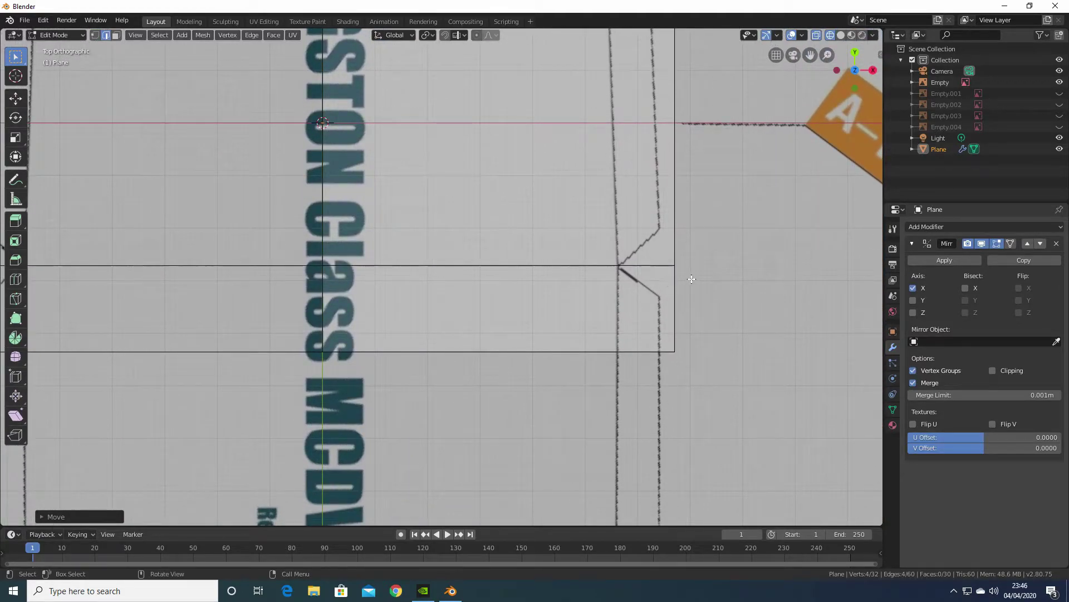
pyautogui.click(377, 261)
pyautogui.press('g')
pyautogui.press('y')
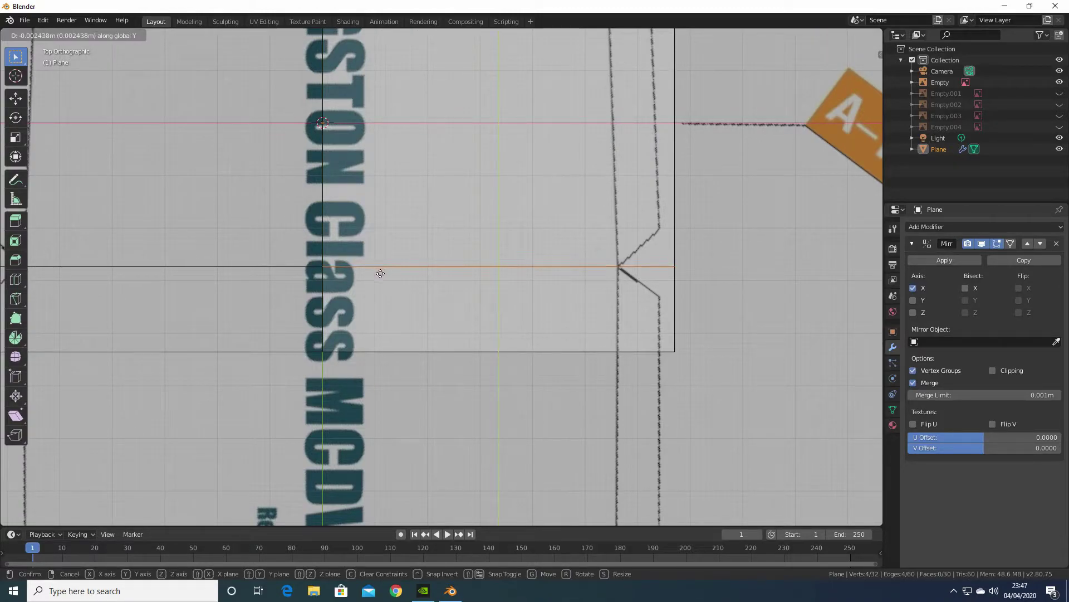
pyautogui.click(380, 274)
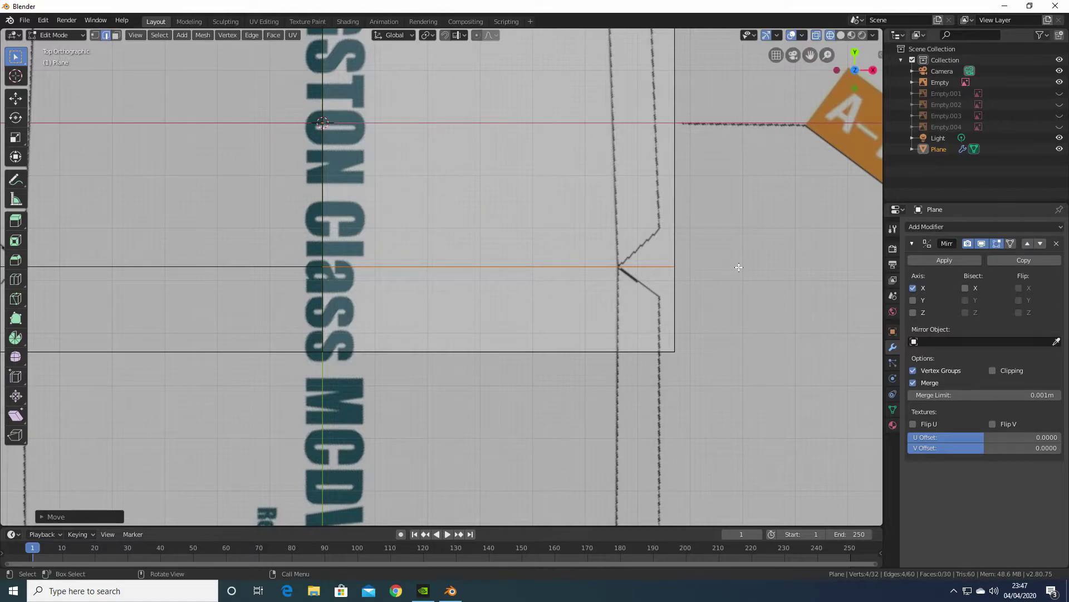
pyautogui.scroll(-6, 739, 267)
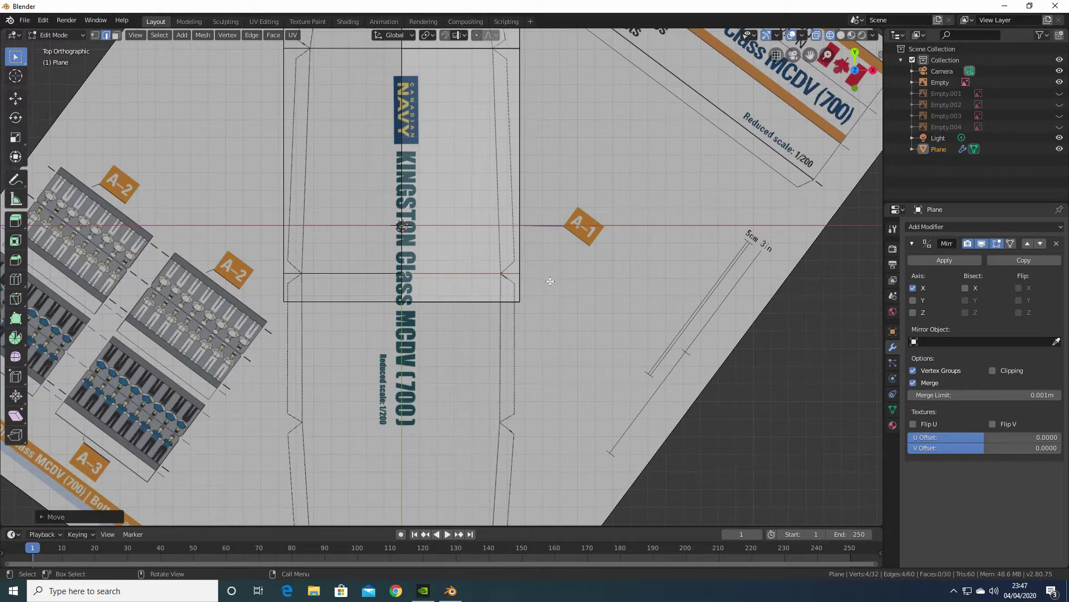
pyautogui.moveTo(557, 303); pyautogui.dragTo(522, 206, button='middle')
pyautogui.scroll(8, 522, 206)
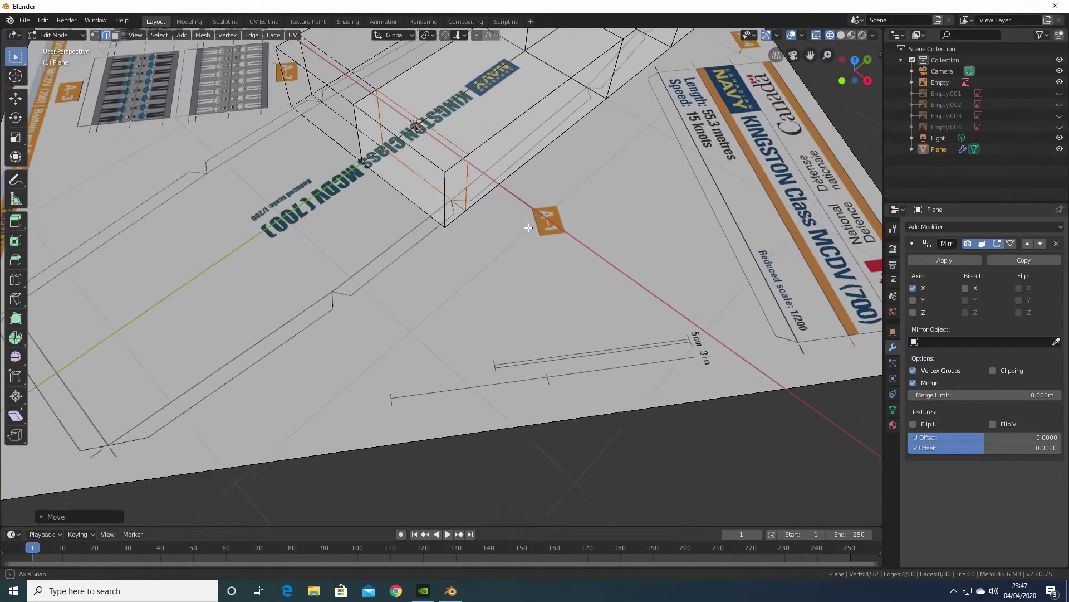
pyautogui.keyDown('shift'); pyautogui.moveTo(493, 171); pyautogui.dragTo(509, 369, button='middle'); pyautogui.keyUp('shift')
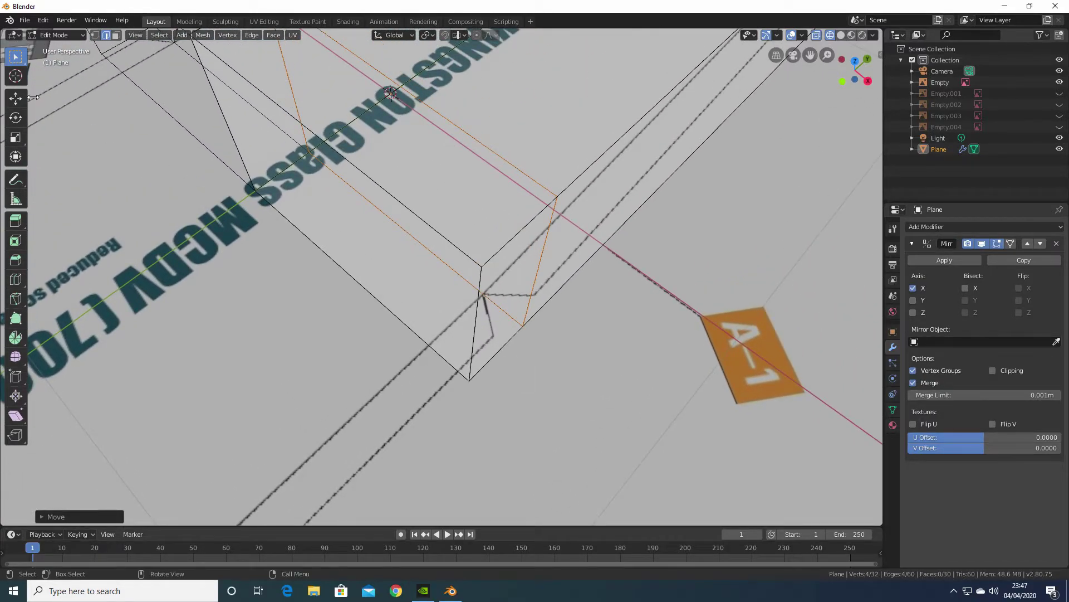
# In vertex selection mode, move the lower outer stern corner vertex about 0.11 m inward along X onto the paper base outline
pyautogui.click(96, 36)
pyautogui.click(474, 403)
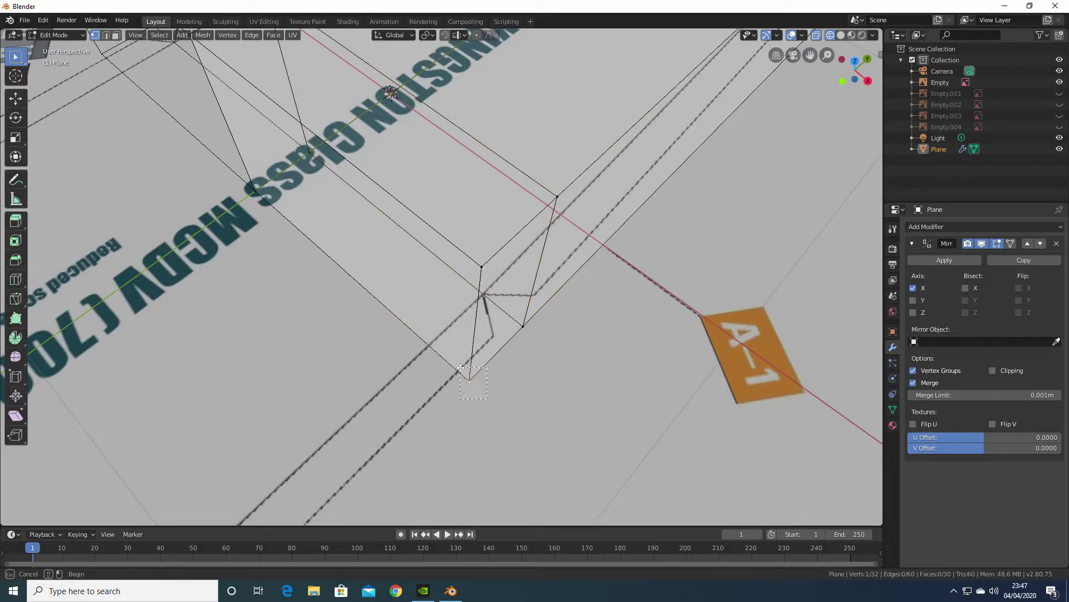
pyautogui.press('g')
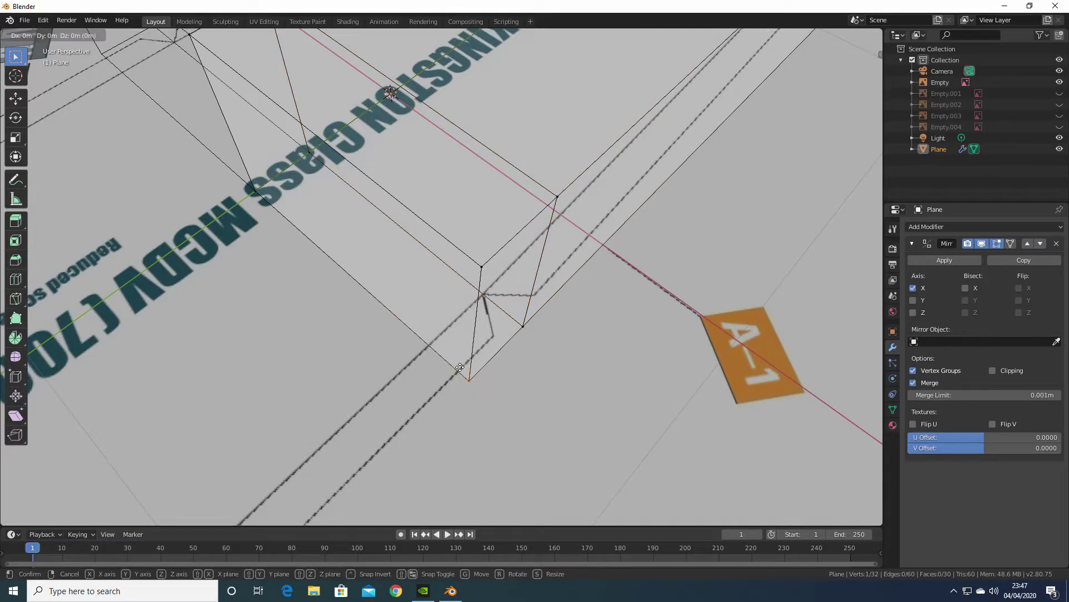
pyautogui.press('x')
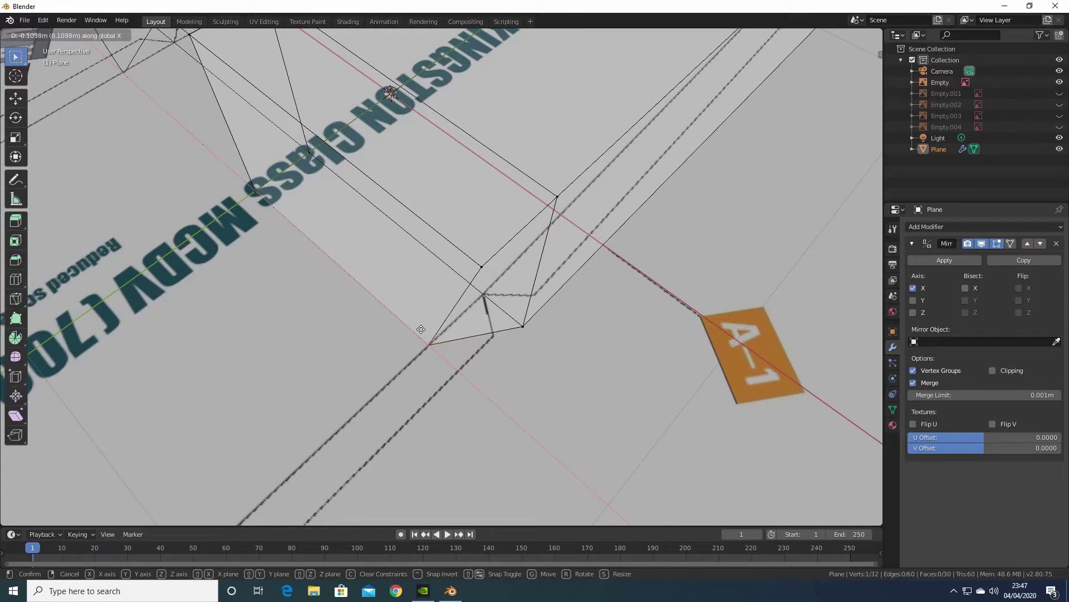
pyautogui.click(421, 329)
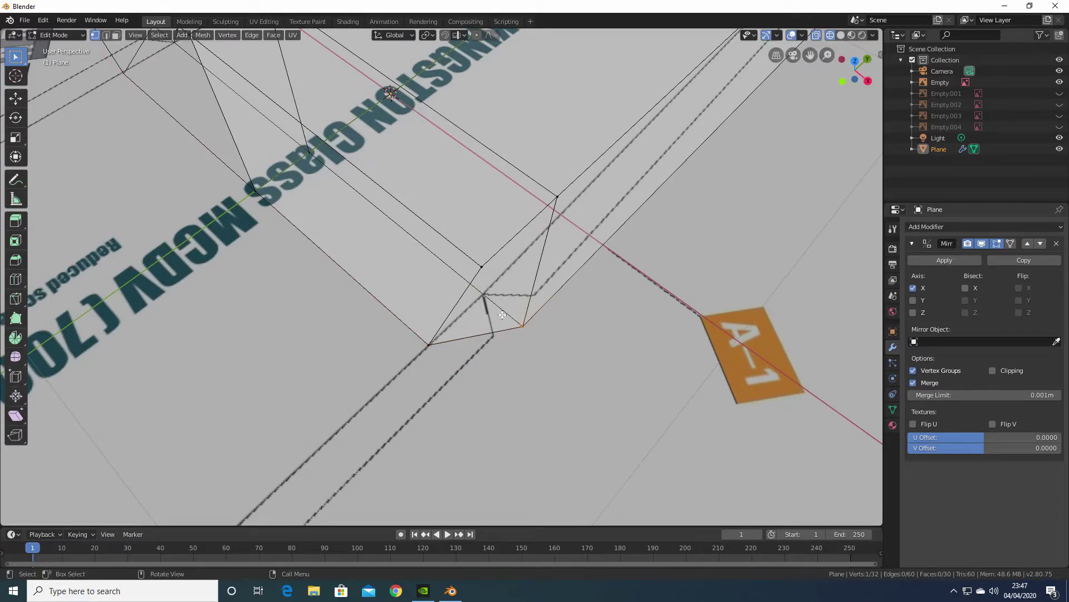
# Move the lower outer vertex of the rearmost loop cut inward along X onto its tab notch
pyautogui.press('g')
pyautogui.press('x')
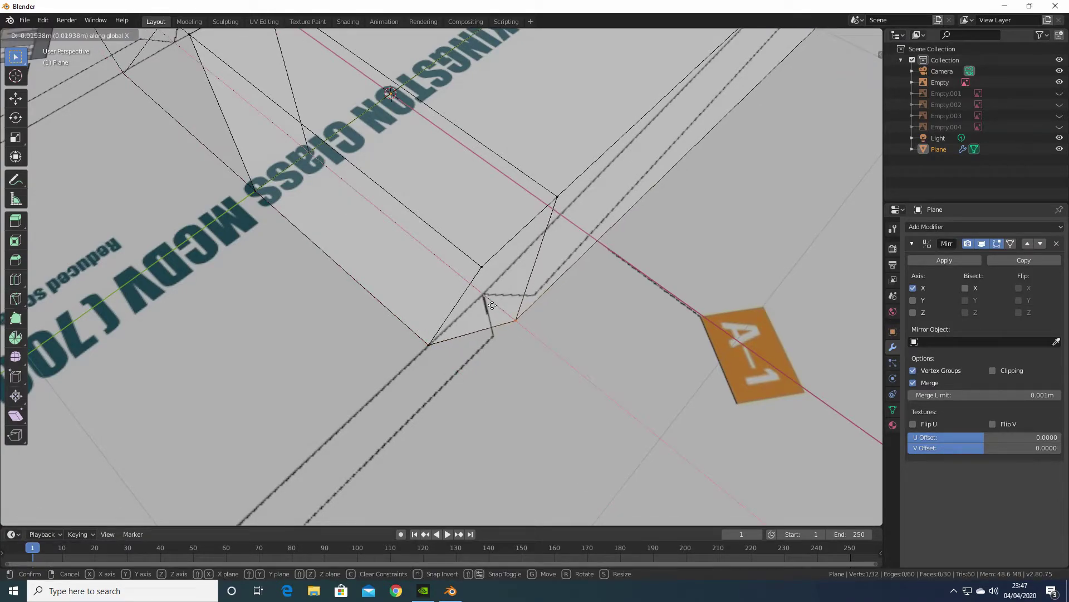
pyautogui.click(465, 278)
# Move the lower outer vertex of the loop just ahead of the Canadian Navy logo about 0.15 m inward along X onto its notch
pyautogui.moveTo(740, 172); pyautogui.dragTo(376, 521, button='middle')
pyautogui.moveTo(522, 378)
pyautogui.mouseDown(button='middle')
pyautogui.moveTo(532, 383)
pyautogui.moveTo(524, 363)
pyautogui.mouseUp(button='middle')
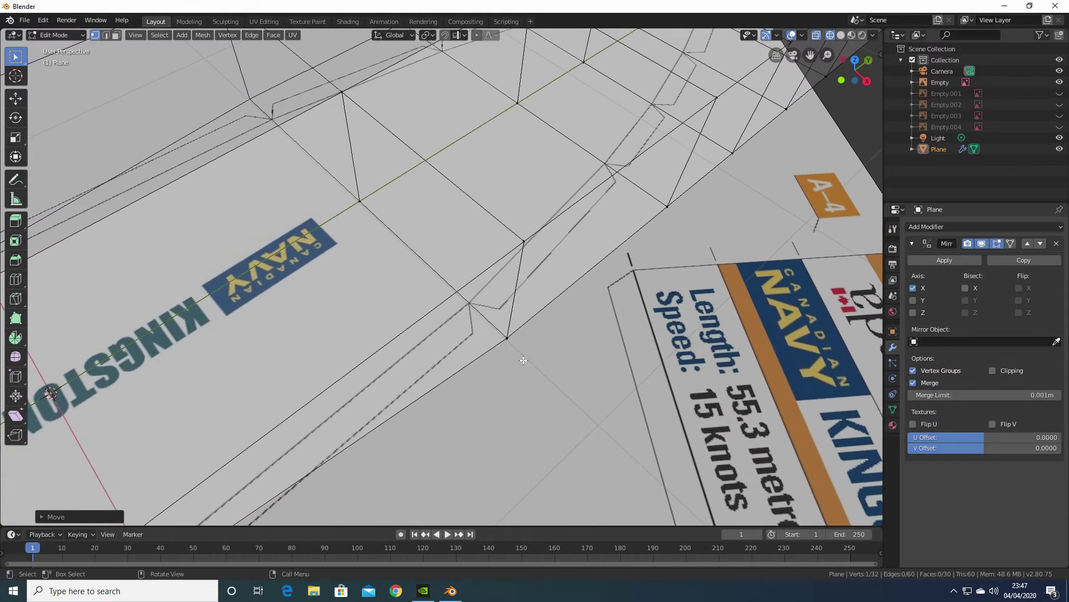
pyautogui.scroll(3, 523, 356)
pyautogui.scroll(2, 523, 344)
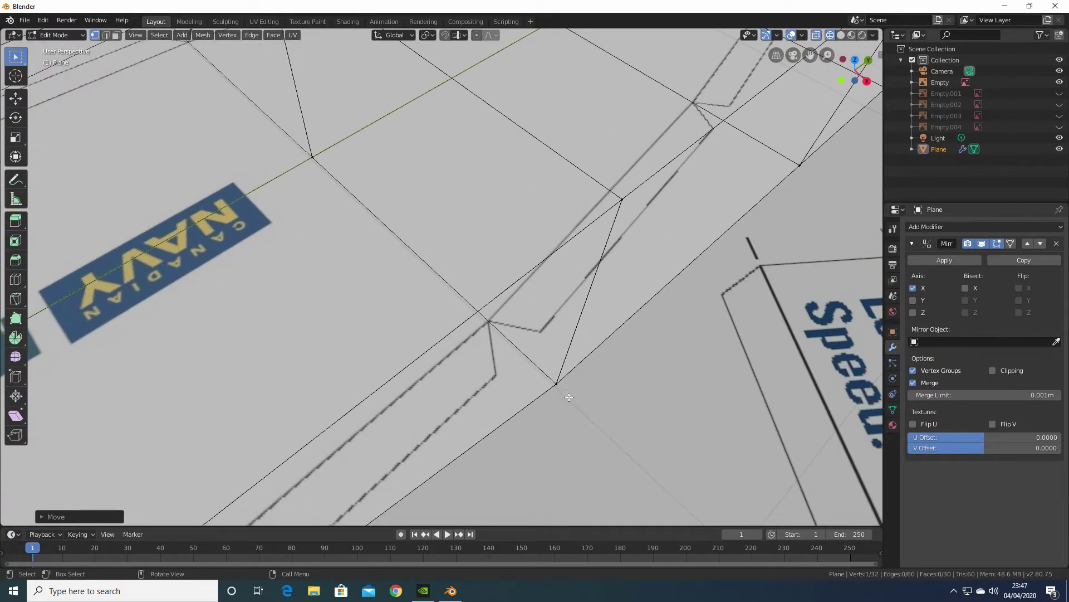
pyautogui.click(530, 366)
pyautogui.press('g')
pyautogui.press('x')
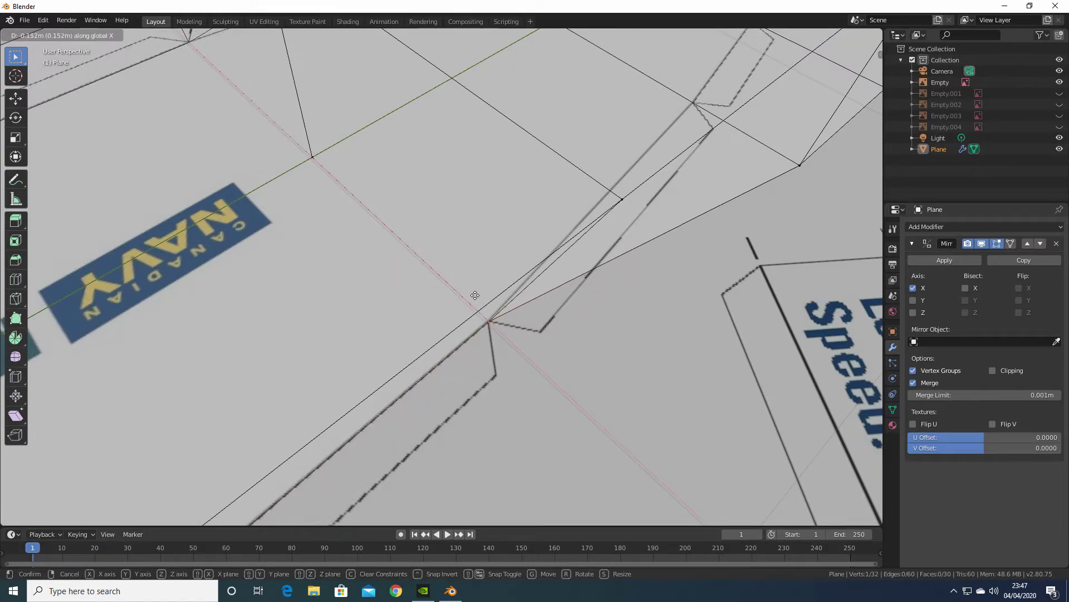
pyautogui.click(475, 295)
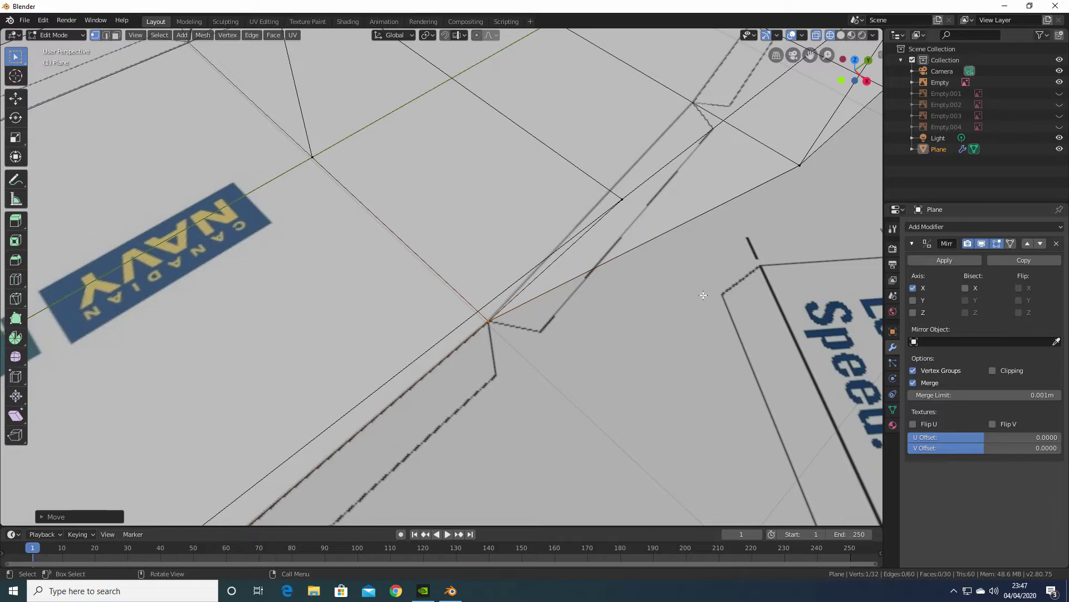
# Move the lower outer vertex of the fourth loop from the bow about 0.26 m inward along X onto its tab notch
pyautogui.keyDown('shift'); pyautogui.moveTo(724, 283); pyautogui.dragTo(491, 452, button='middle'); pyautogui.keyUp('shift')
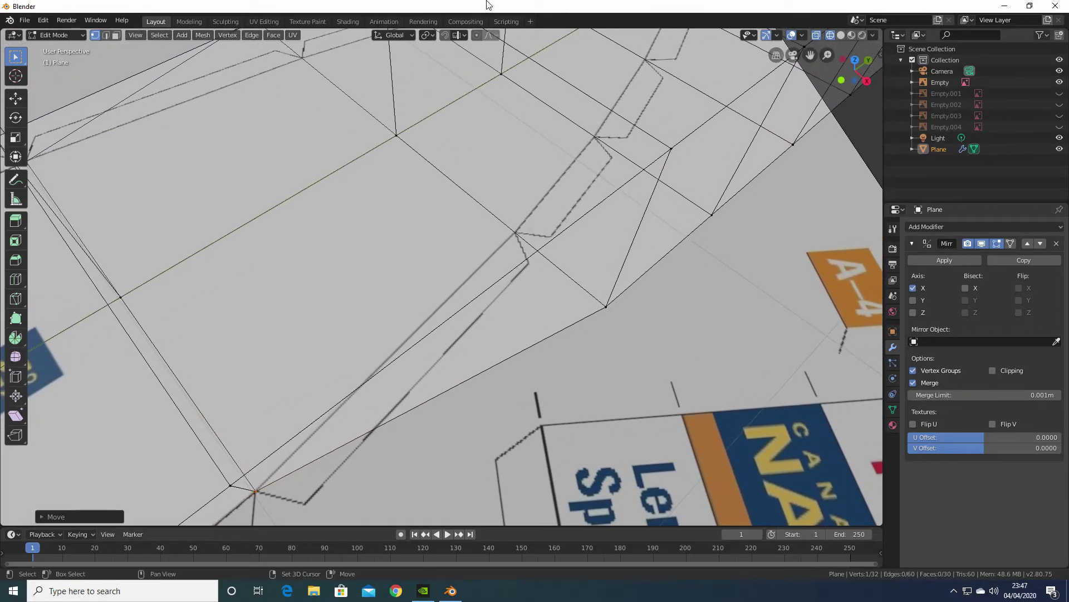
pyautogui.keyDown('shift'); pyautogui.moveTo(617, 228); pyautogui.dragTo(484, 347, button='middle'); pyautogui.keyUp('shift')
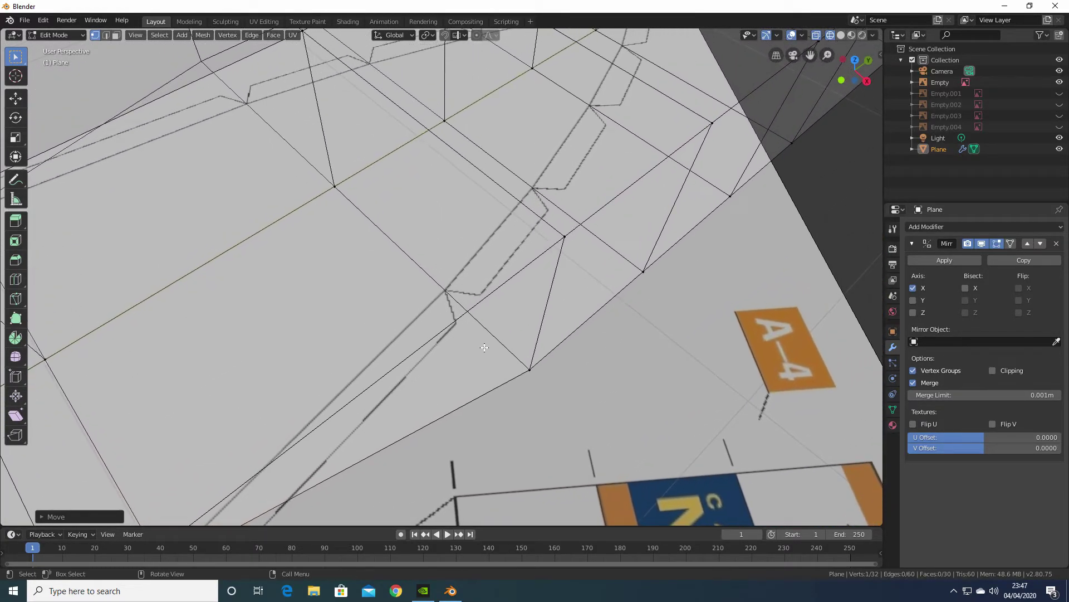
pyautogui.click(532, 371)
pyautogui.press('g')
pyautogui.press('x')
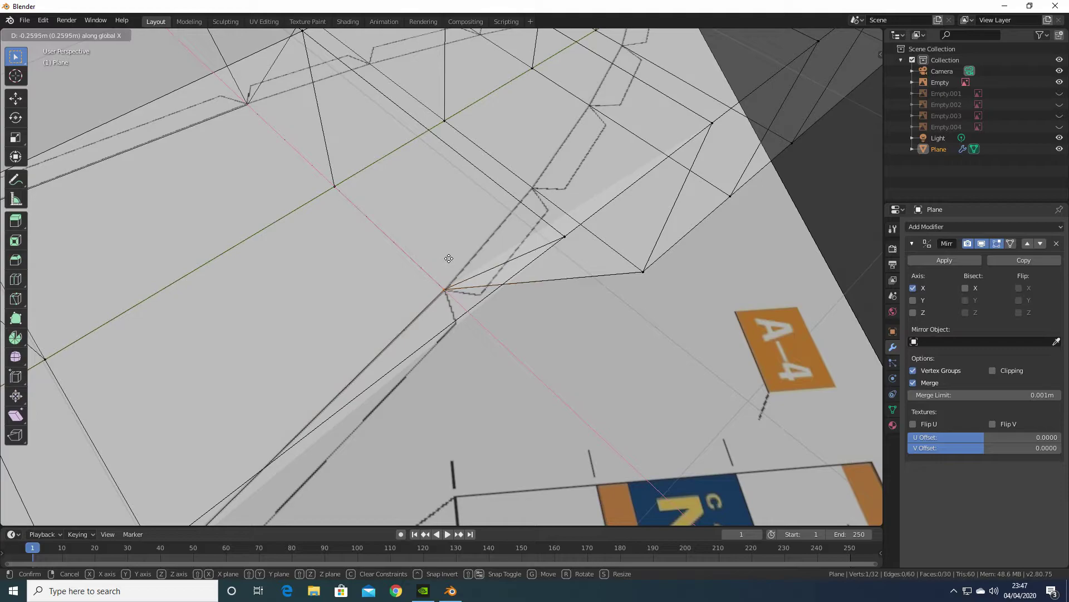
pyautogui.click(449, 260)
# Move the lower outer vertex of the third loop from the bow about 0.34 m inward along X onto its tab notch
pyautogui.moveTo(449, 259); pyautogui.dragTo(384, 71, button='middle')
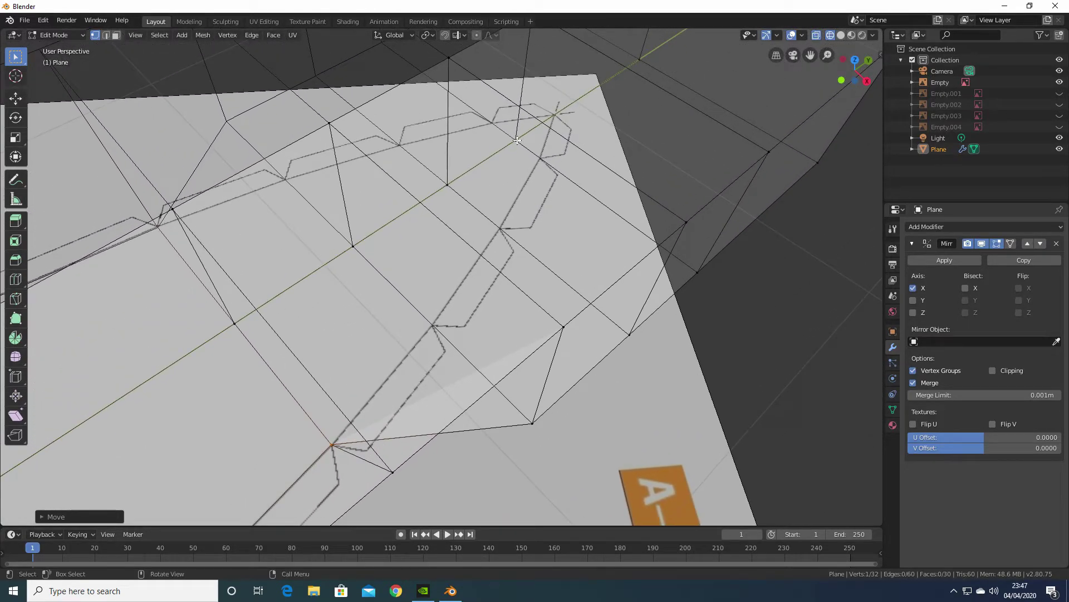
pyautogui.click(533, 426)
pyautogui.press('g')
pyautogui.press('x')
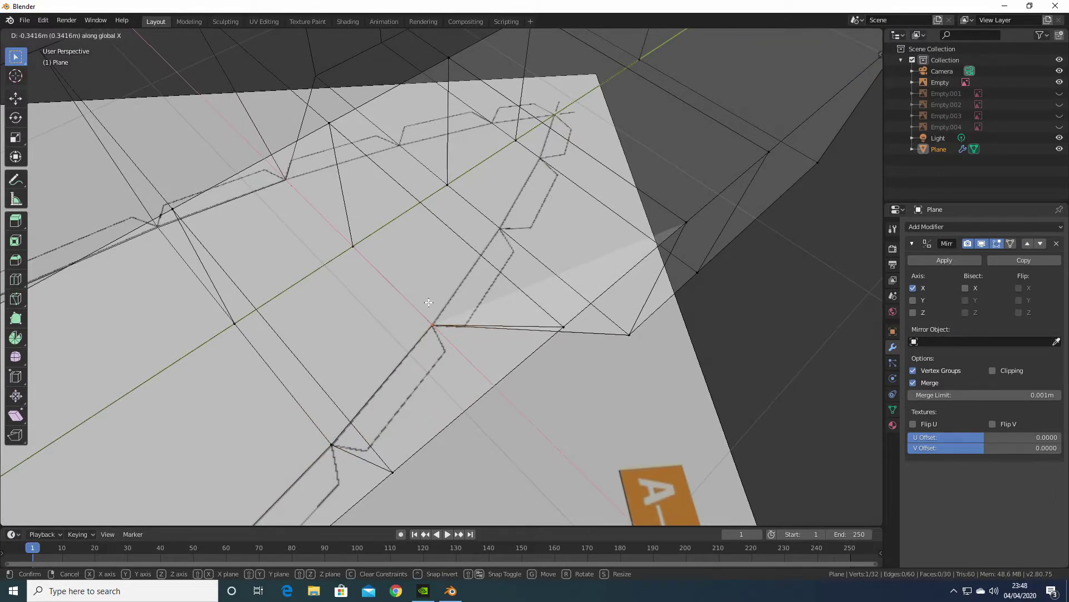
pyautogui.click(428, 302)
# Move the lower outer vertex of the second loop from the bow about 0.43 m inward along X onto its tab notch
pyautogui.keyDown('shift'); pyautogui.moveTo(429, 302); pyautogui.dragTo(305, 436, button='middle'); pyautogui.keyUp('shift')
pyautogui.click(547, 411)
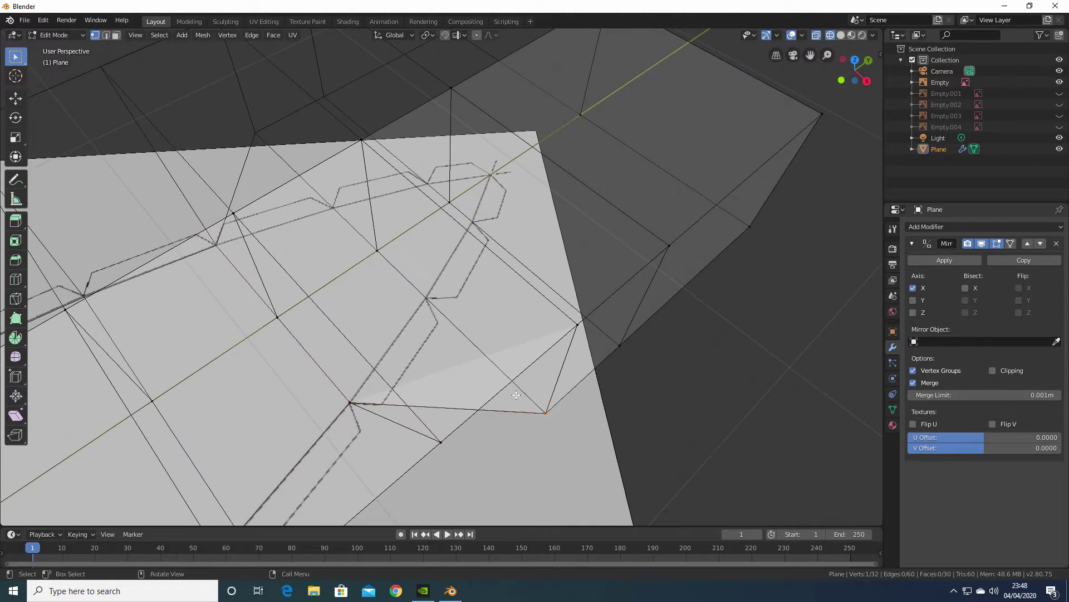
pyautogui.press('g')
pyautogui.press('x')
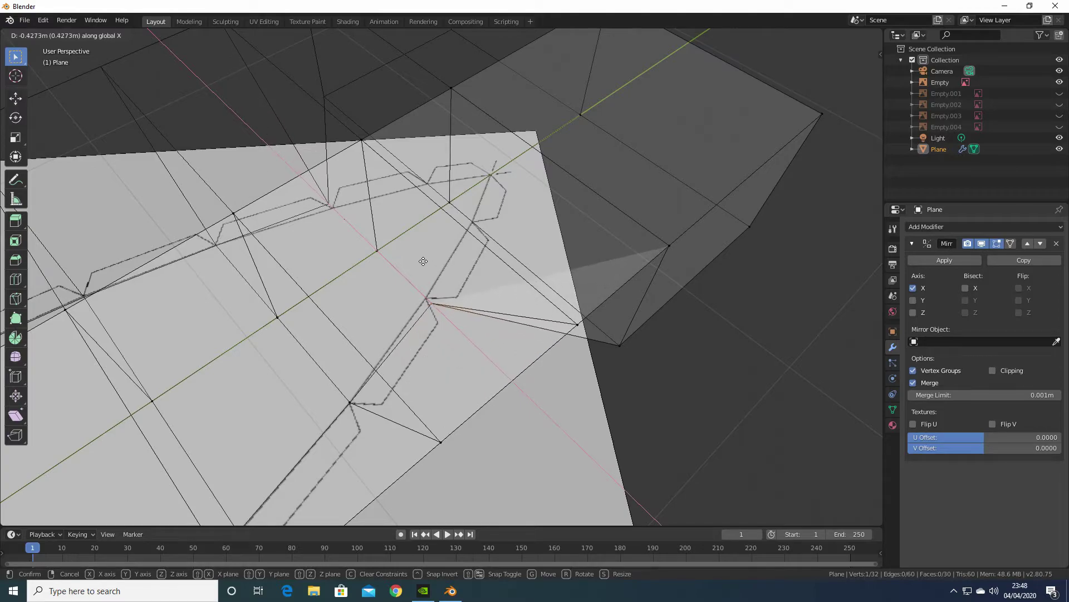
pyautogui.click(420, 256)
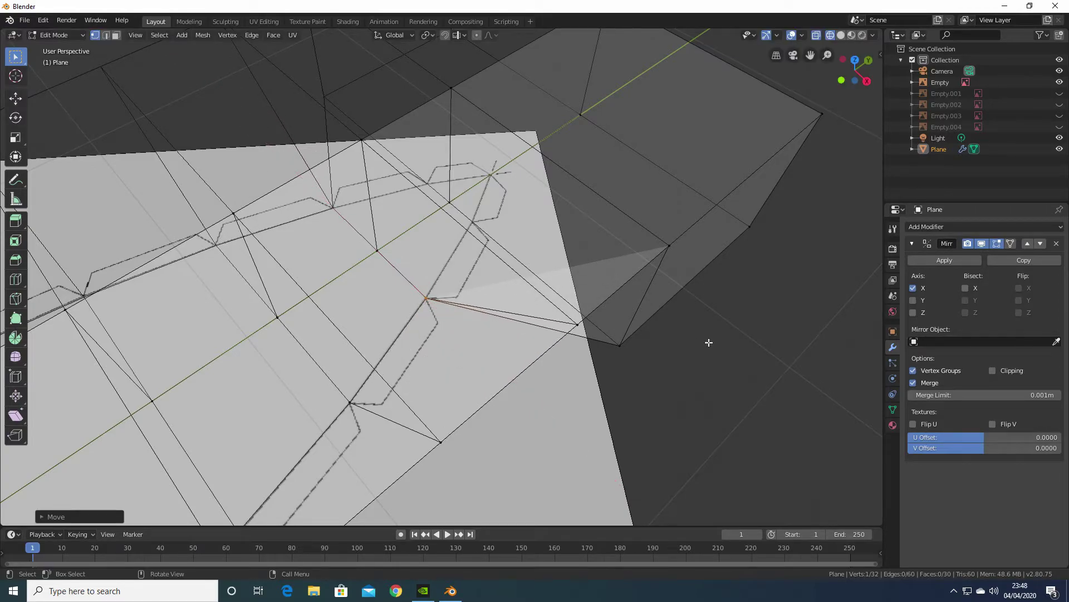
# Move the lower outer vertex of the loop nearest the bow inward along X onto the last tab notch
pyautogui.moveTo(707, 336); pyautogui.dragTo(538, 482, button='middle')
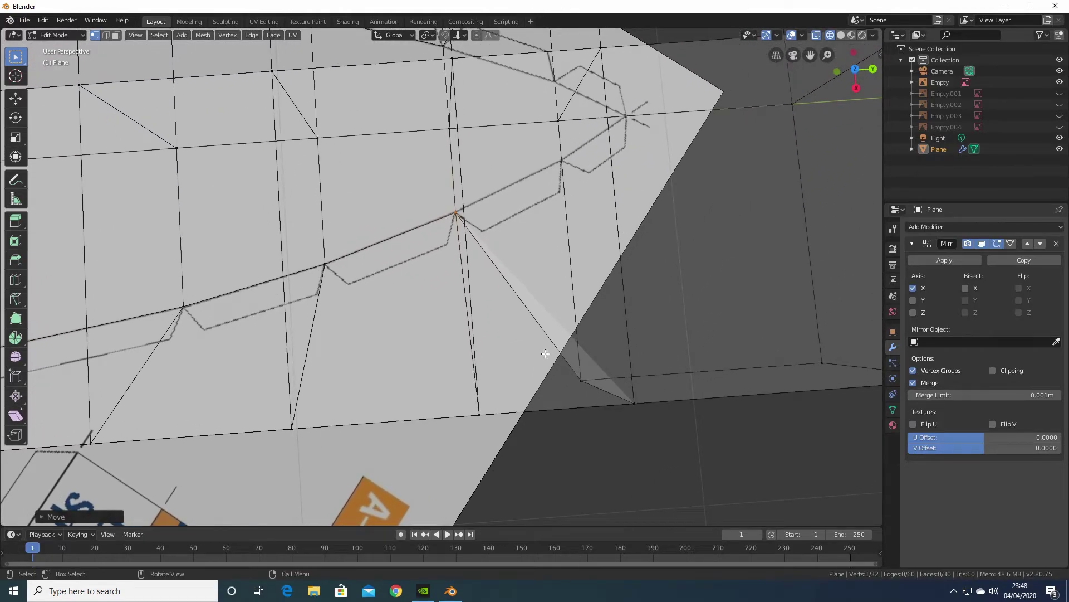
pyautogui.click(583, 369)
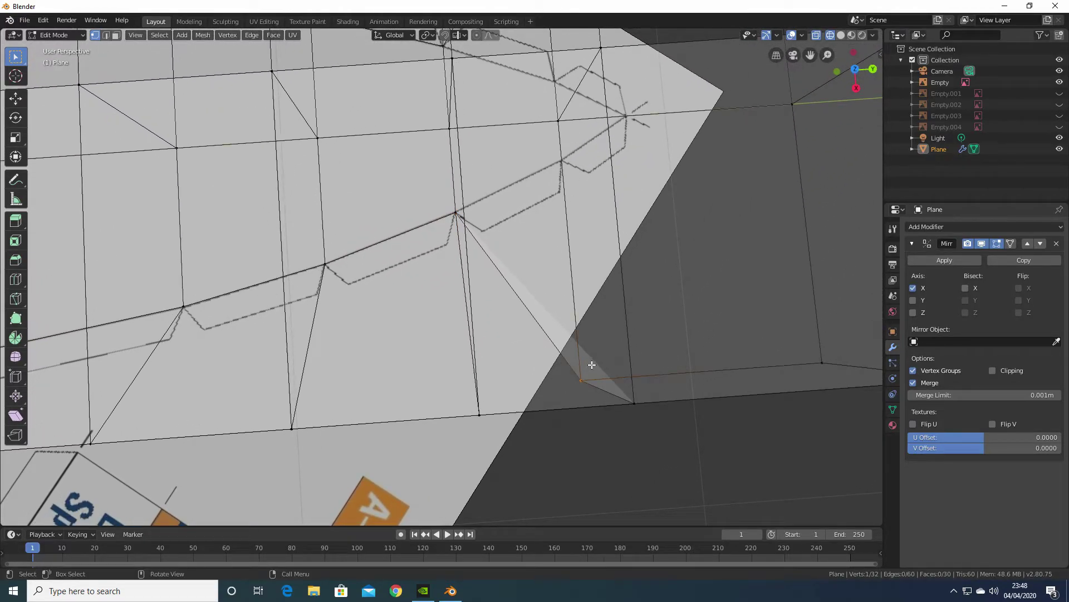
pyautogui.press('g')
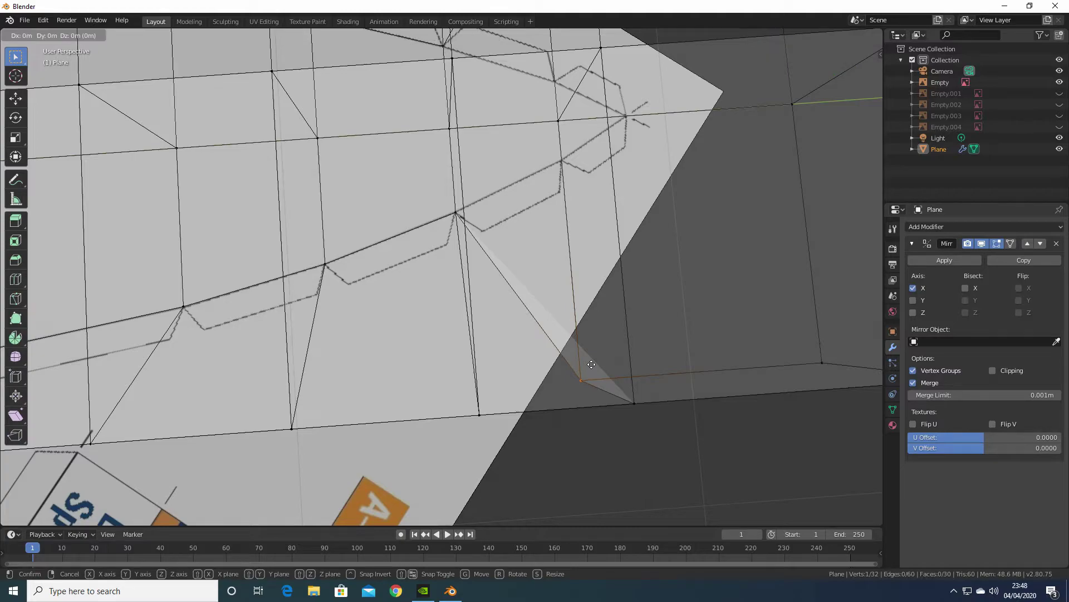
pyautogui.press('x')
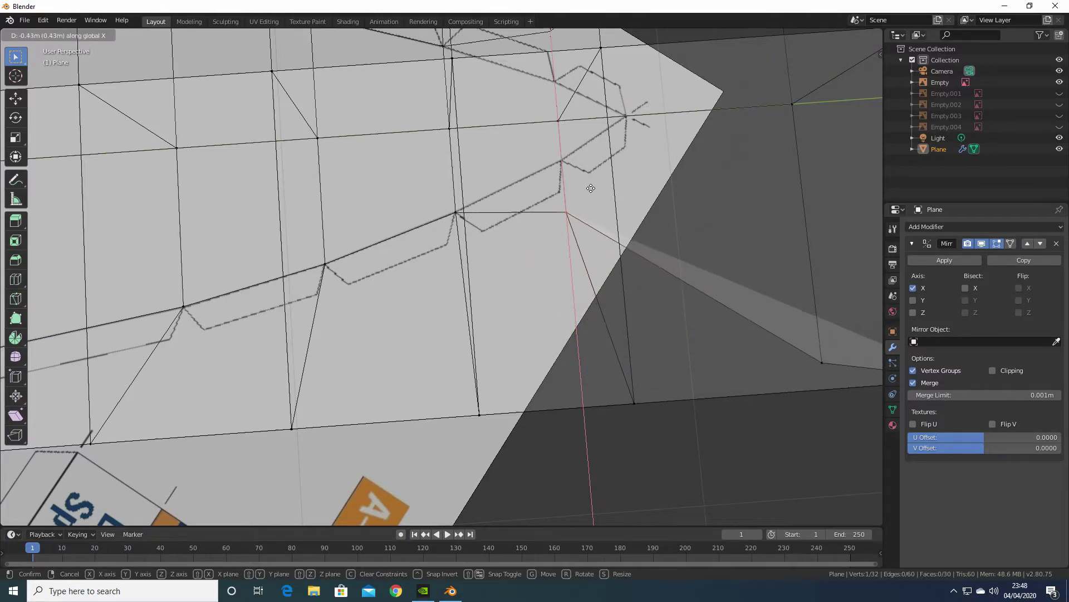
pyautogui.click(587, 142)
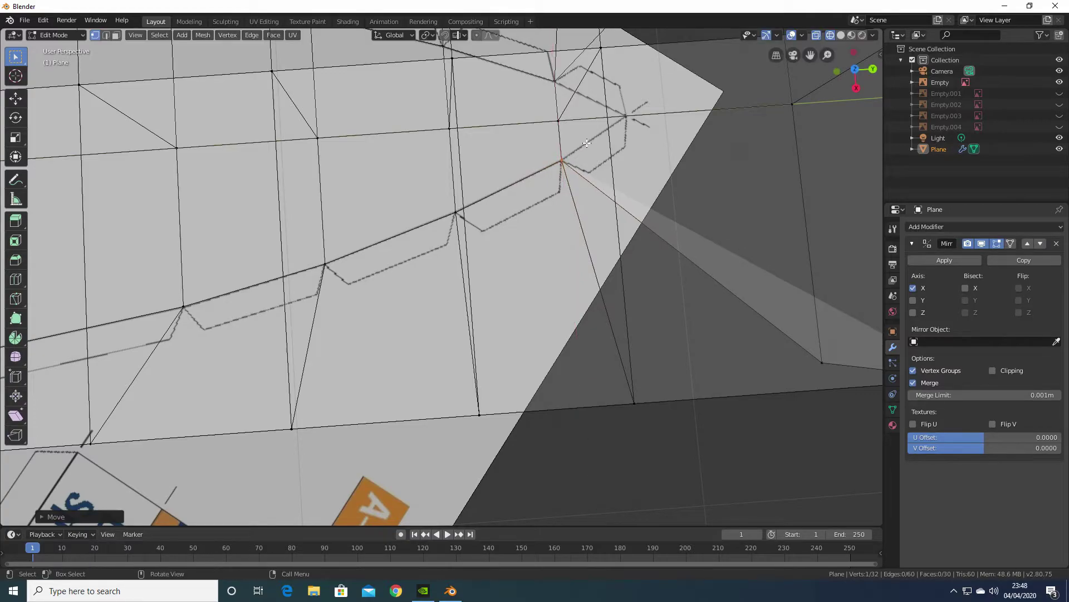
# Move the lower centreline vertex at the bow end about 0.43 m back along Y onto the tip of the paper outline
pyautogui.scroll(-1, 738, 173)
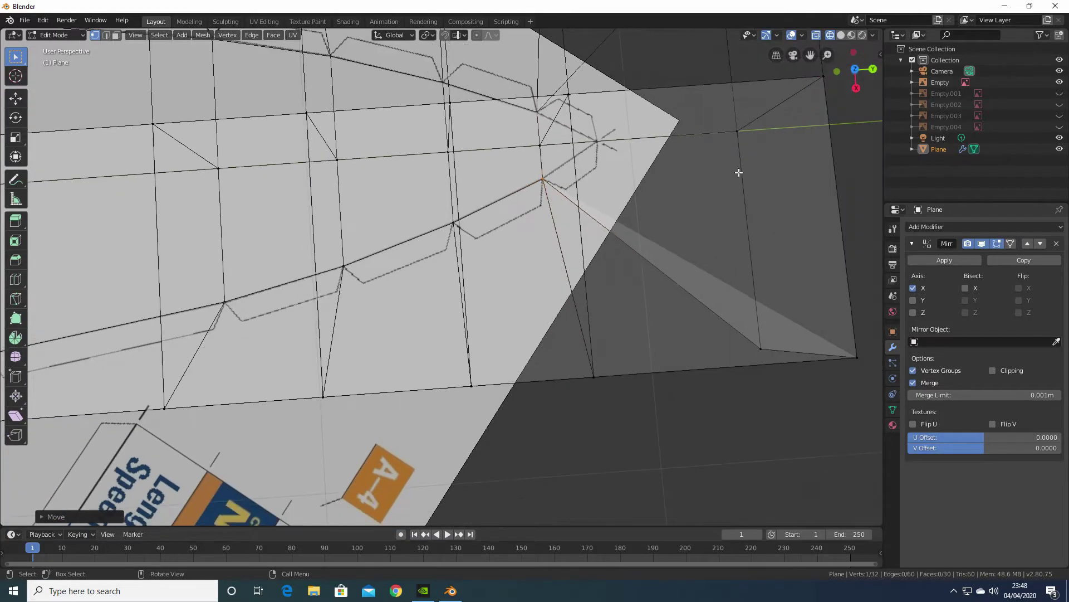
pyautogui.keyDown('shift'); pyautogui.moveTo(720, 166); pyautogui.dragTo(704, 266, button='middle'); pyautogui.keyUp('shift')
pyautogui.scroll(1, 705, 262)
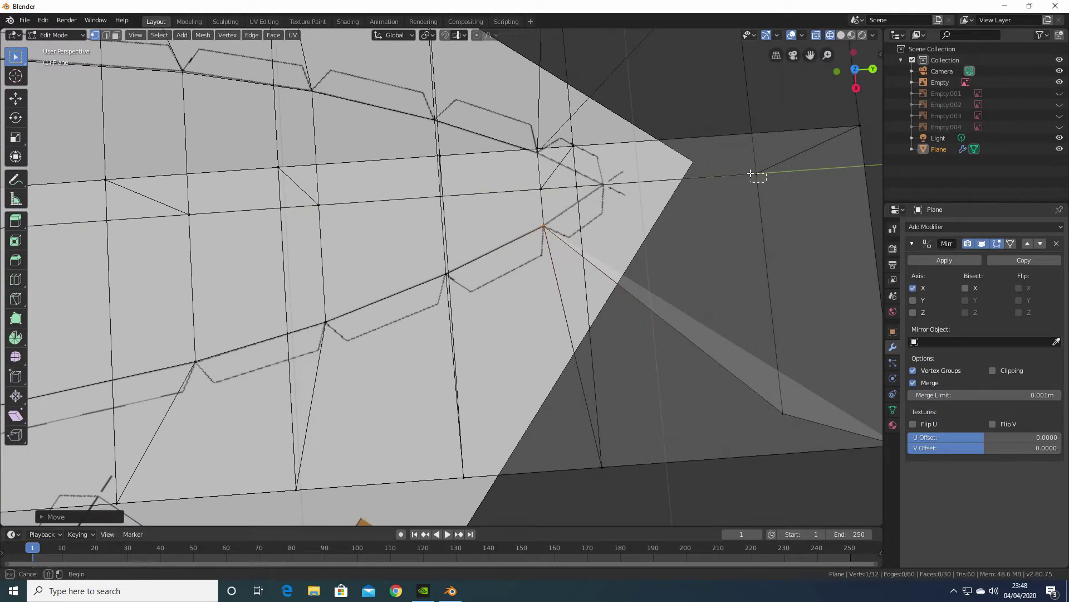
pyautogui.click(754, 173)
pyautogui.press('g')
pyautogui.press('y')
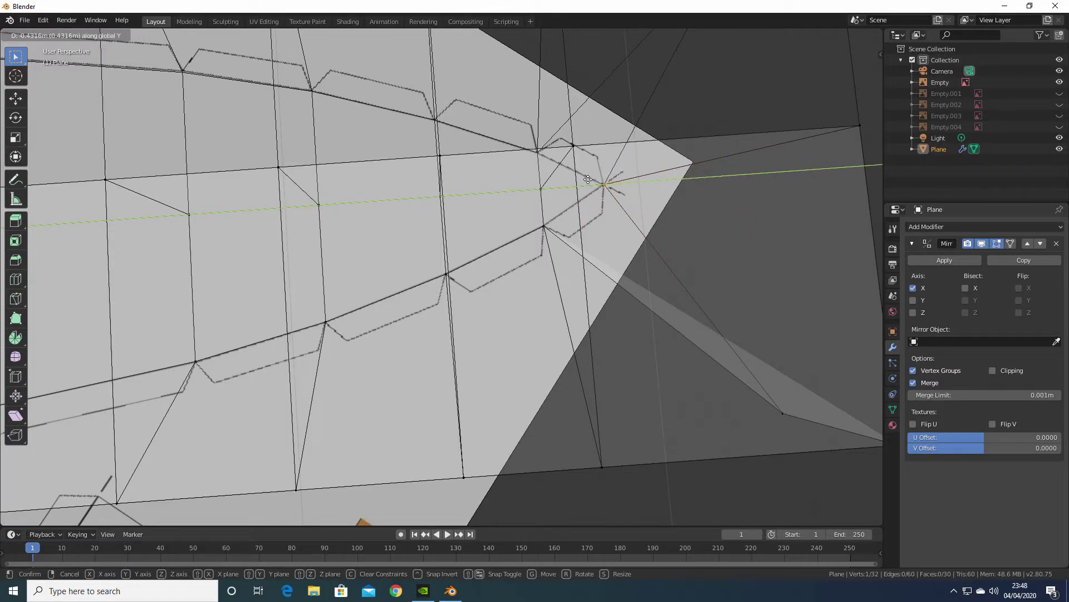
pyautogui.click(588, 179)
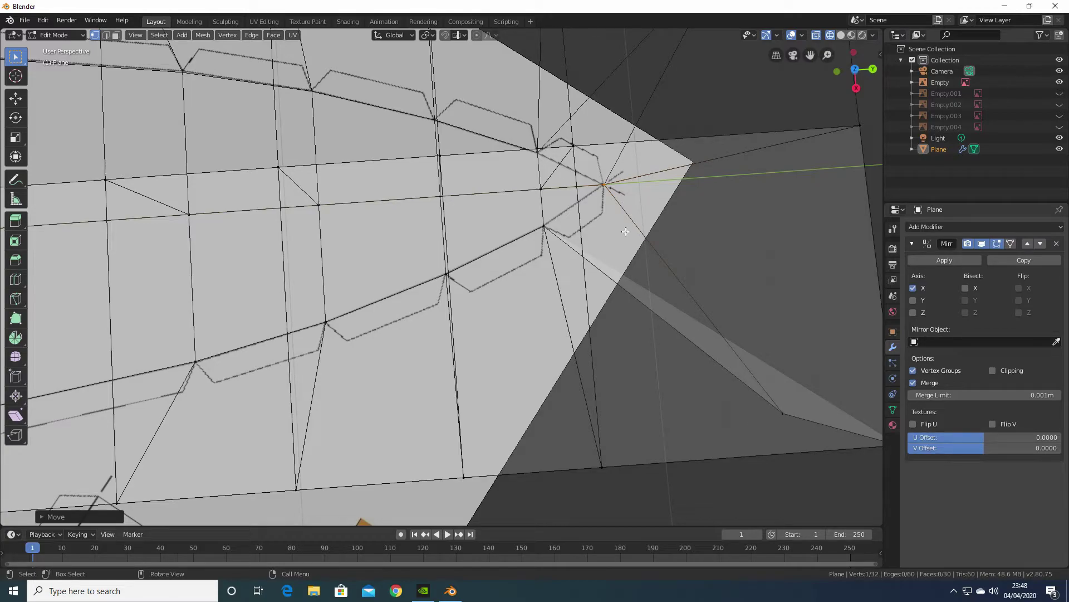
# Turn on snapping with Vertex as the snap element
pyautogui.click(460, 34)
pyautogui.click(429, 79)
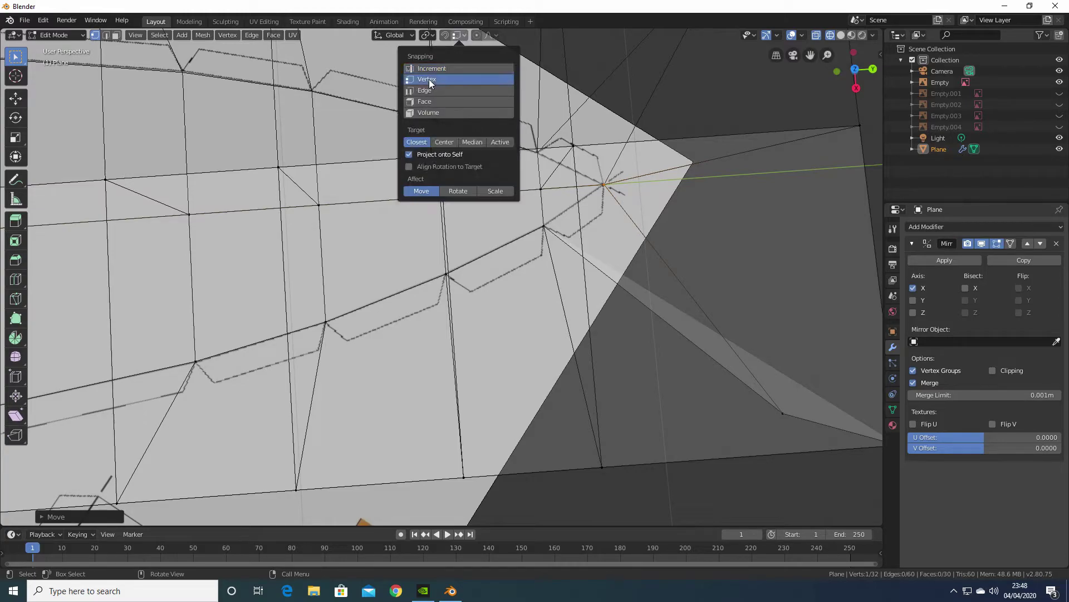
pyautogui.click(446, 35)
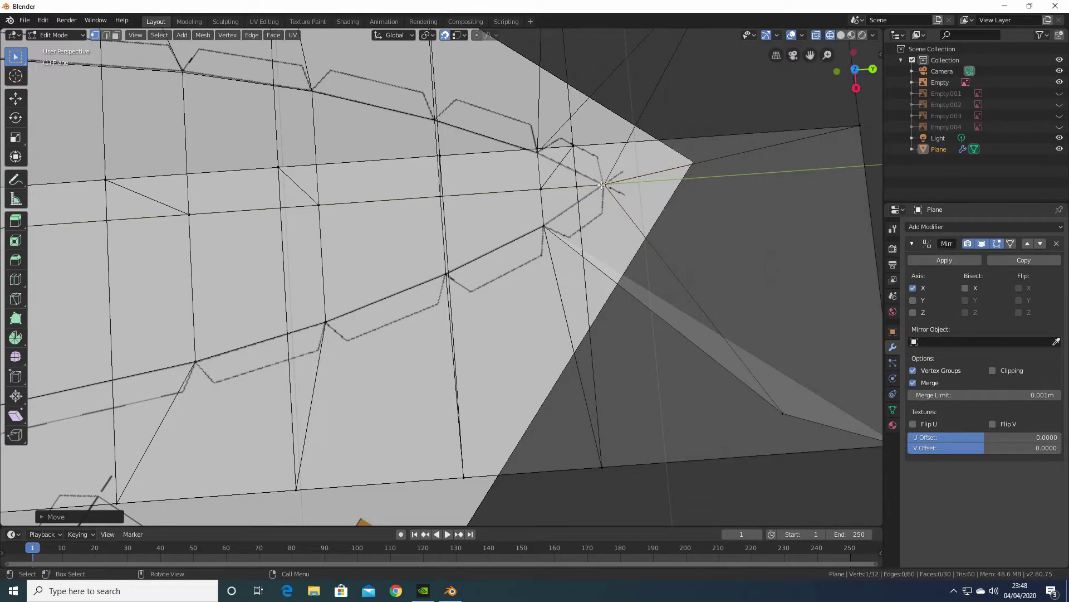
# Snap the lower outer vertex at the bow end onto the centreline bow tip vertex, keeping its Z position locked
pyautogui.click(796, 421)
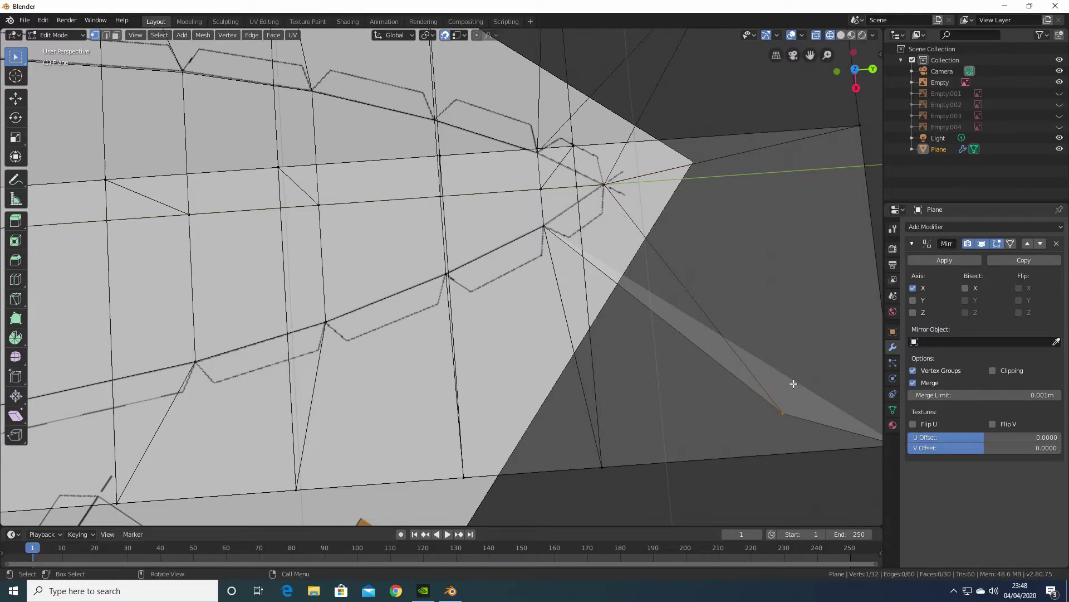
pyautogui.press('g')
pyautogui.press('y')
pyautogui.hotkey('shift', 'z')
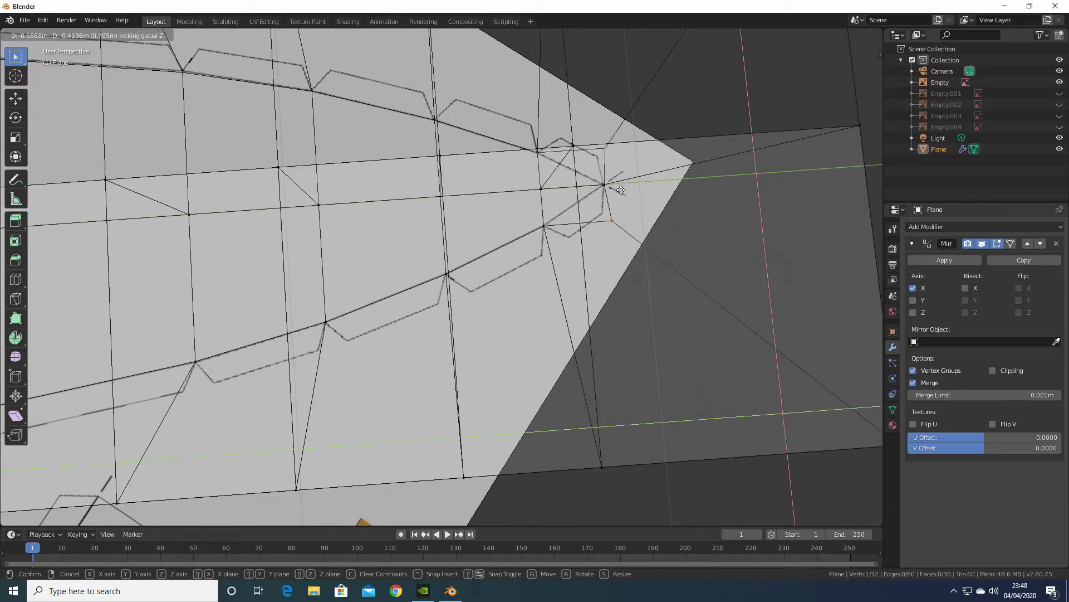
pyautogui.click(606, 183)
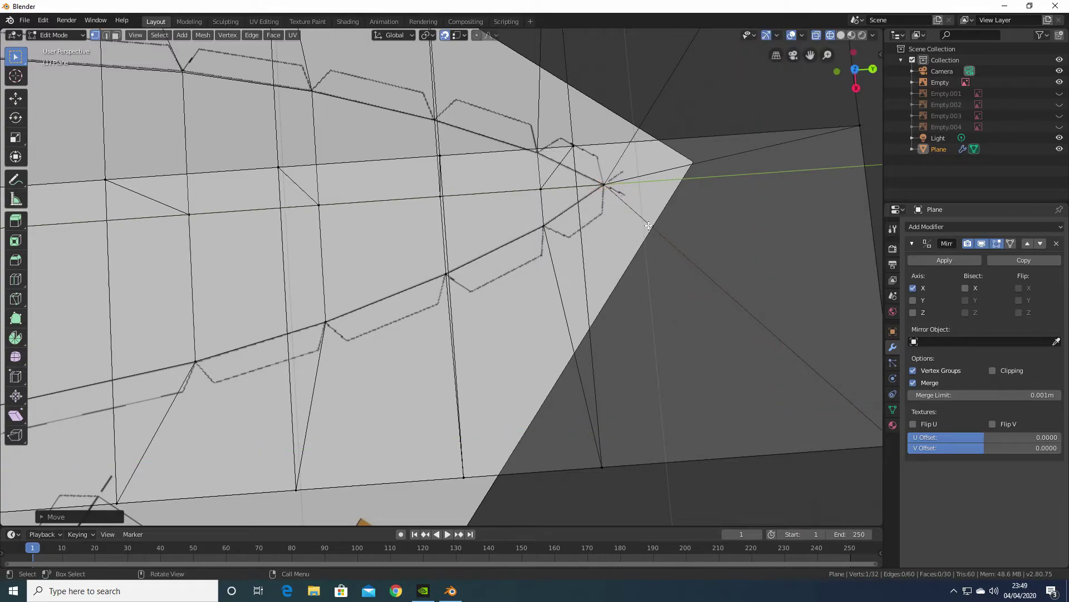
# View the hull from the top and hide the base reference image Empty
pyautogui.scroll(-2, 664, 281)
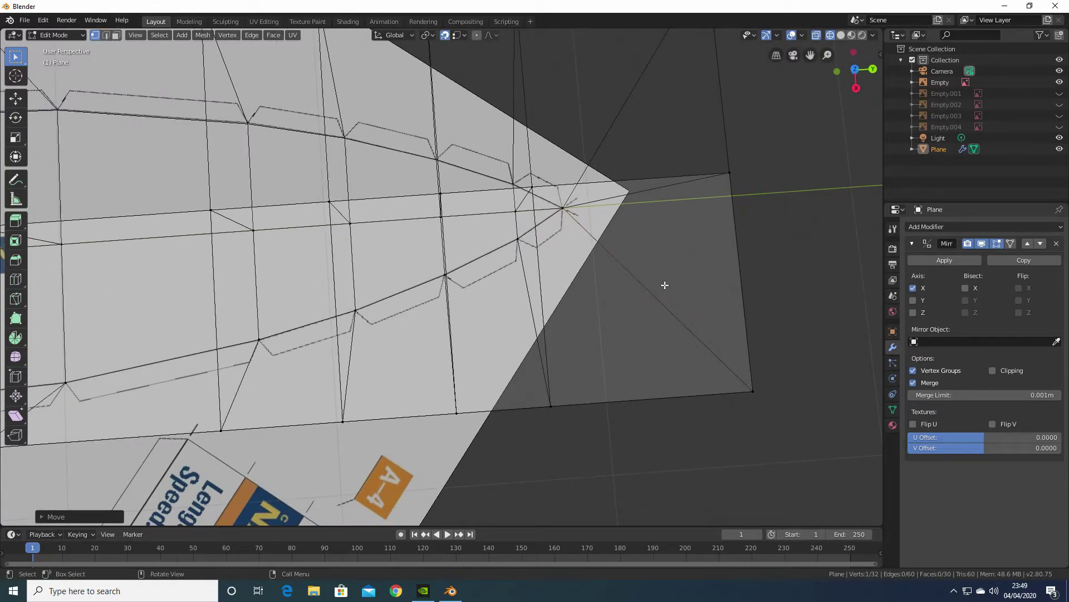
pyautogui.scroll(-1, 664, 285)
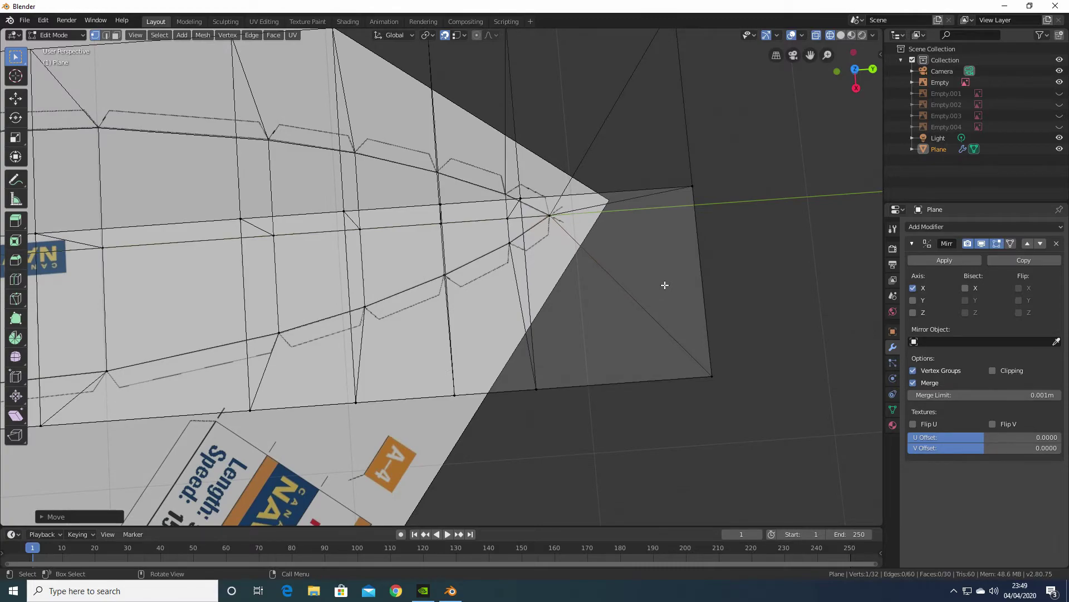
pyautogui.press('KP_7')
pyautogui.scroll(-3, 665, 285)
pyautogui.keyDown('shift'); pyautogui.moveTo(646, 267); pyautogui.dragTo(615, 174, button='middle'); pyautogui.keyUp('shift')
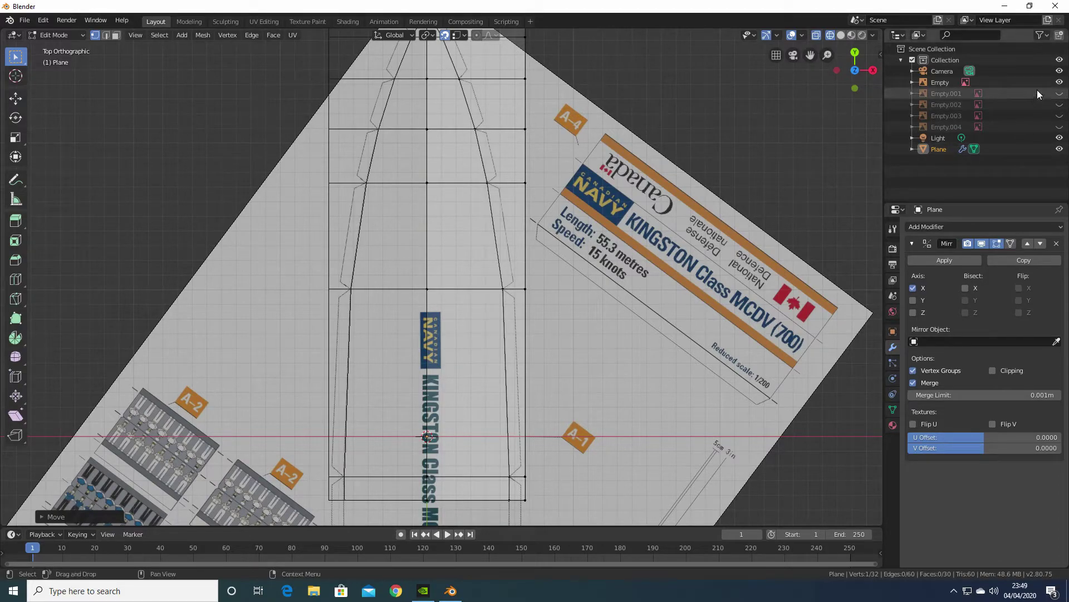
pyautogui.click(1059, 83)
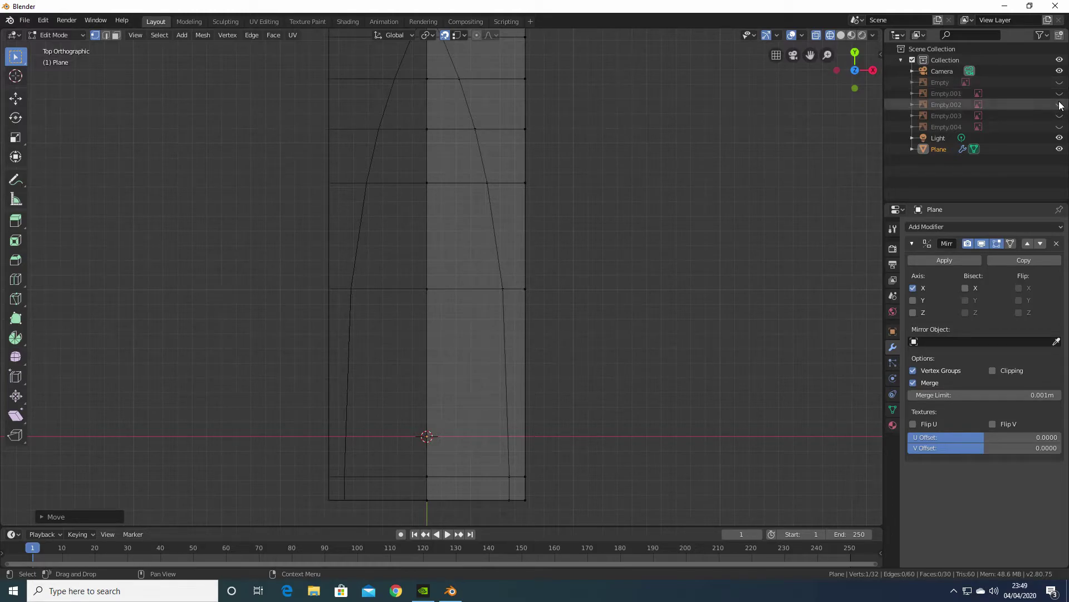
# Show the Empty.002 deck reference and move the outer stern corner vertex about 0.09 m inward along X onto the deck outline
pyautogui.click(1060, 104)
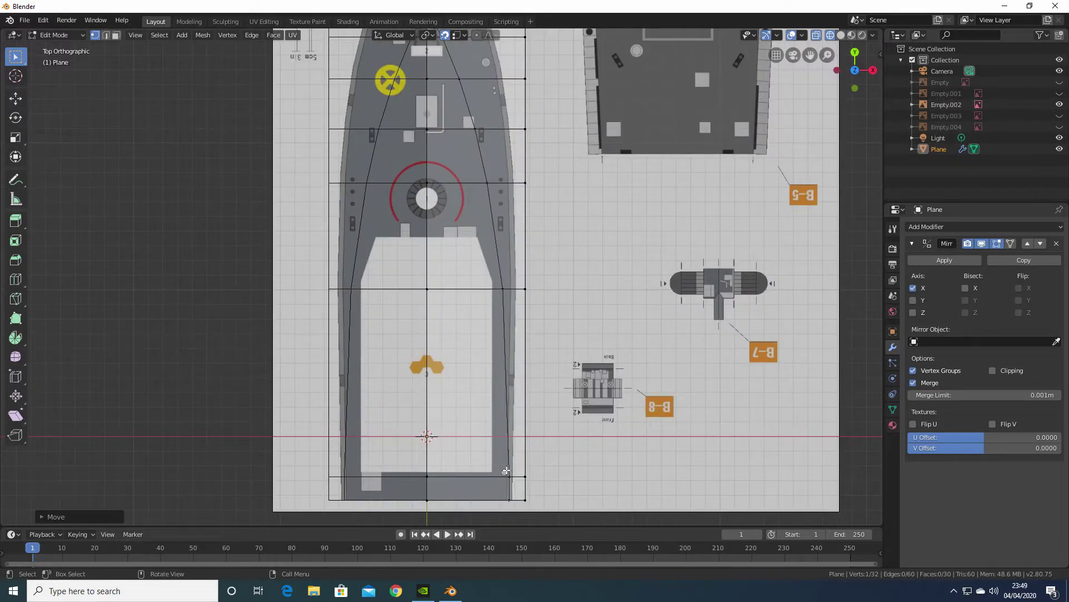
pyautogui.keyDown('shift'); pyautogui.moveTo(550, 492); pyautogui.dragTo(563, 275, button='middle'); pyautogui.keyUp('shift')
pyautogui.scroll(6, 564, 275)
pyautogui.keyDown('shift'); pyautogui.moveTo(661, 229); pyautogui.dragTo(422, 333, button='middle'); pyautogui.keyUp('shift')
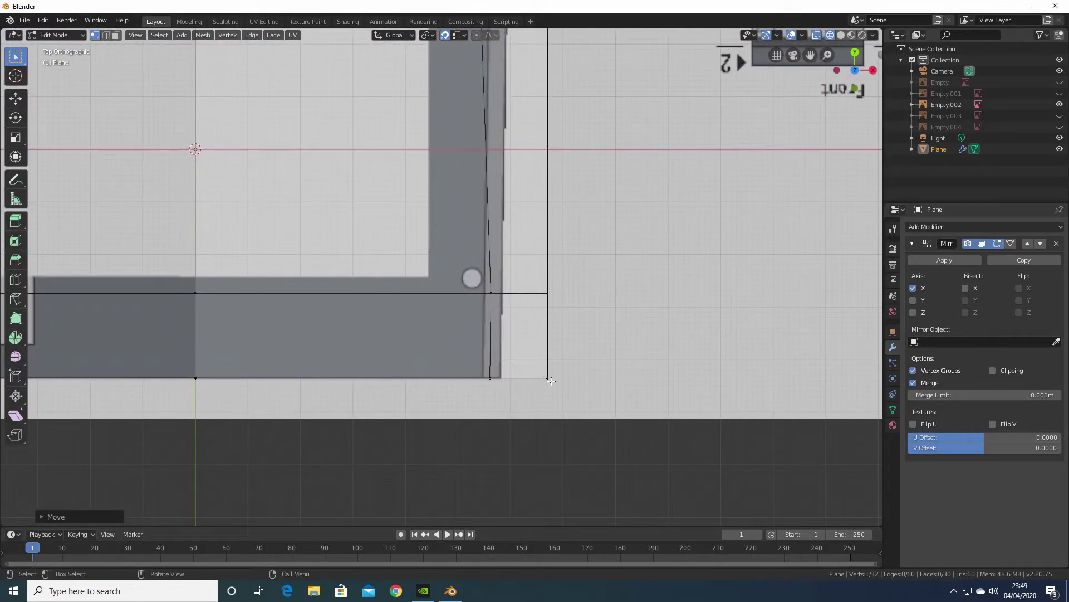
pyautogui.scroll(1, 552, 381)
pyautogui.click(581, 402)
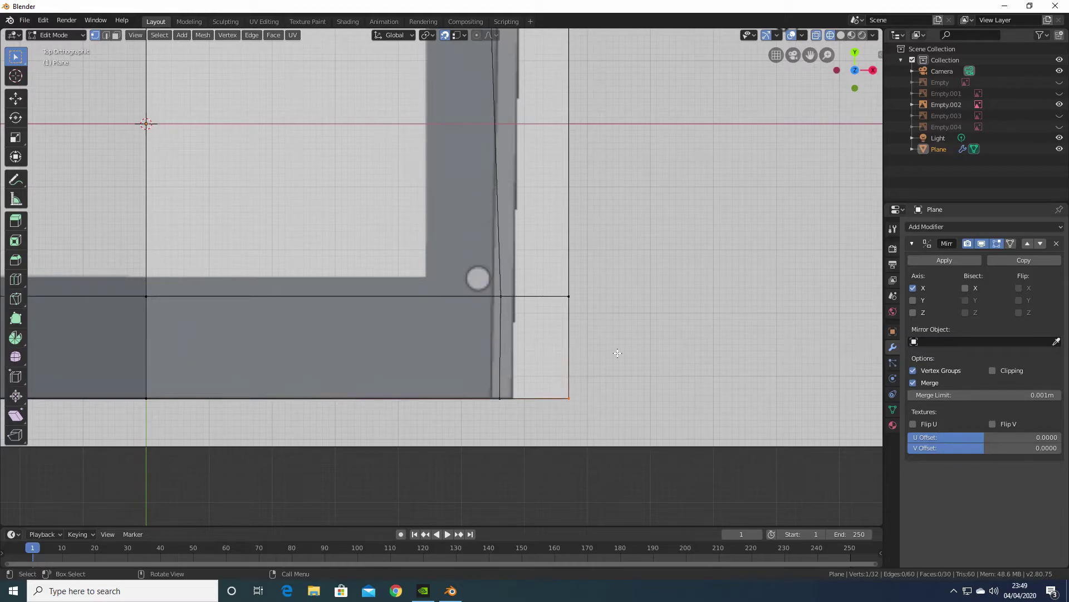
pyautogui.press('g')
pyautogui.press('x')
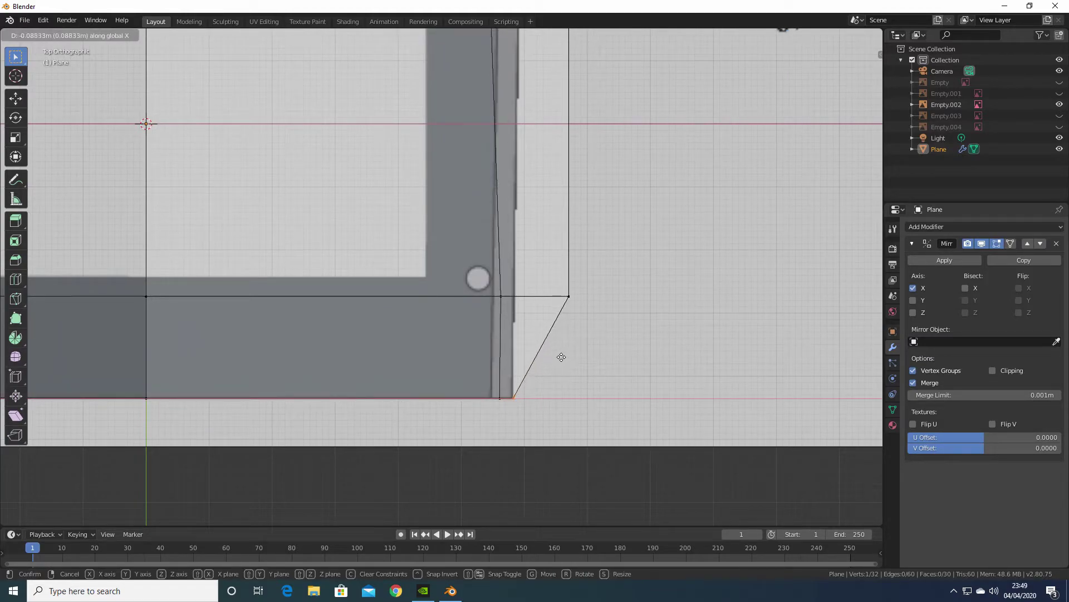
pyautogui.click(562, 357)
# Move the outer vertex just forward of the stern inward along X onto the deck outline, turning snapping off for the final adjustment
pyautogui.click(563, 291)
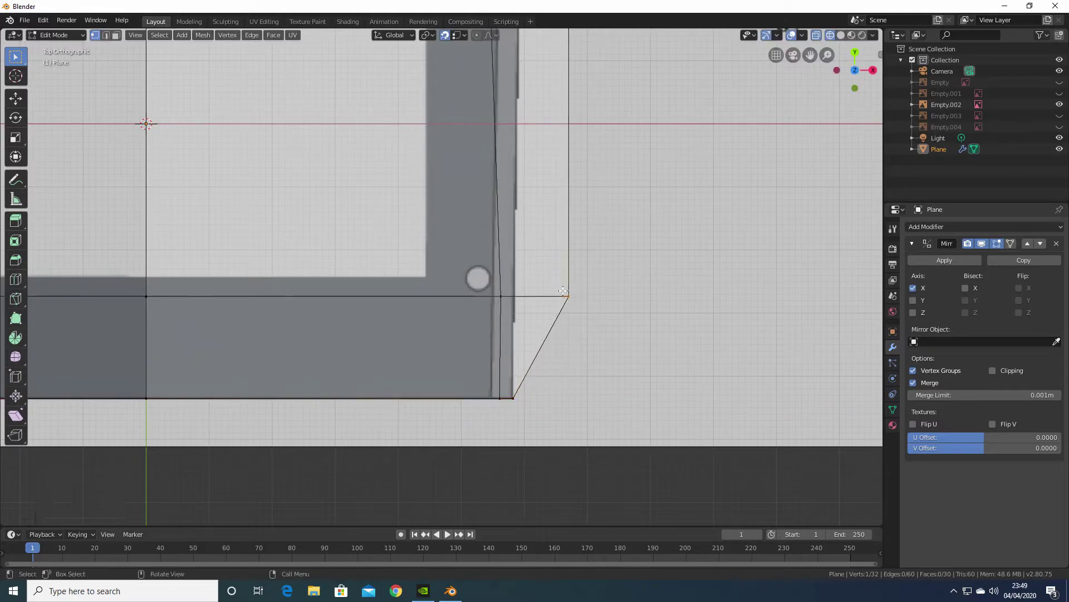
pyautogui.press('g')
pyautogui.press('x')
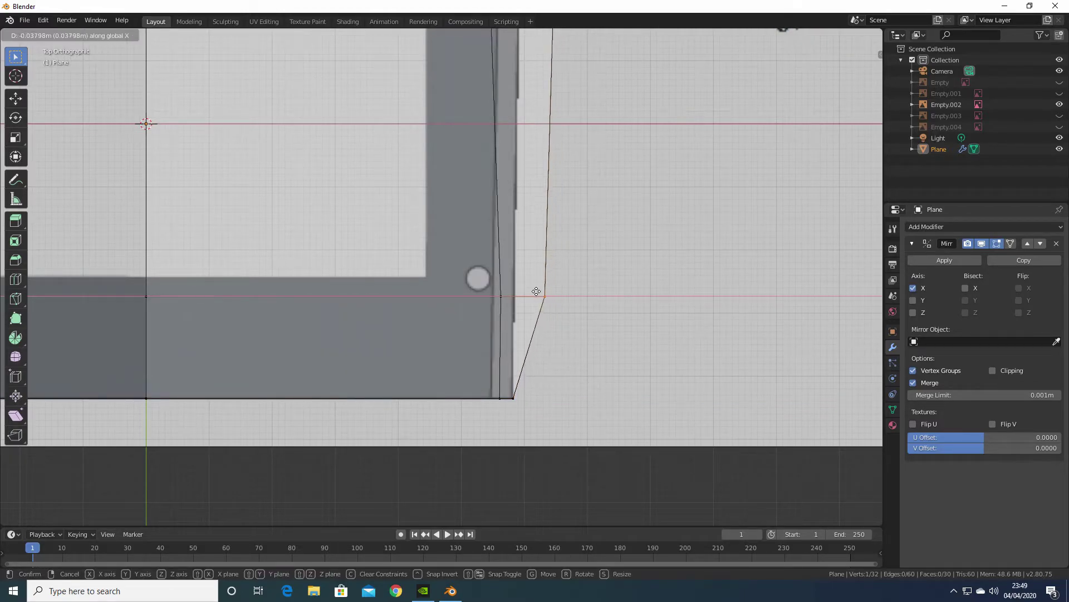
pyautogui.click(551, 295)
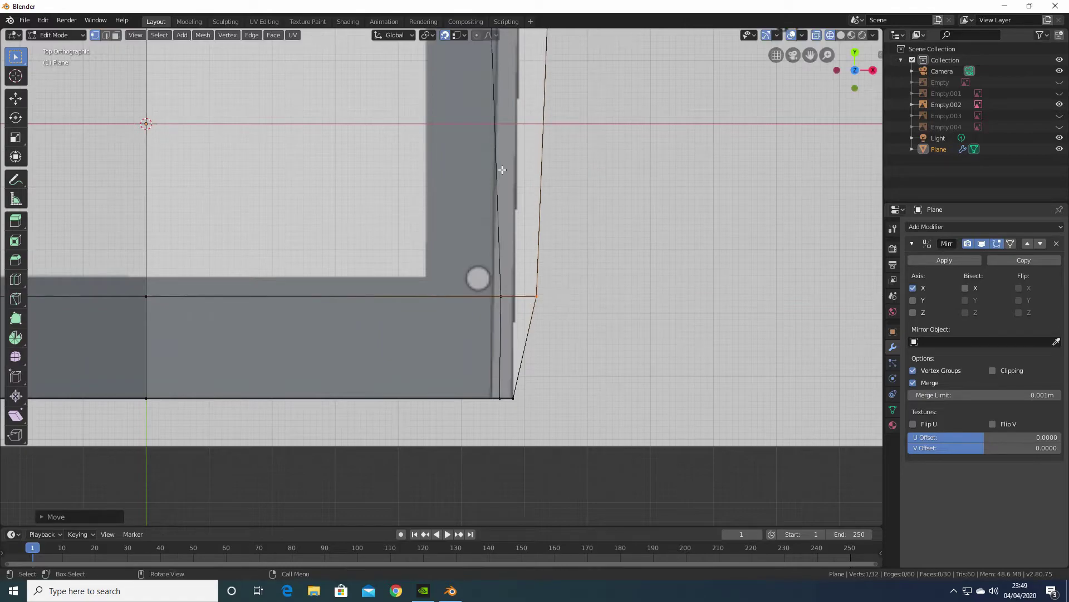
pyautogui.click(444, 35)
pyautogui.press('g')
pyautogui.press('x')
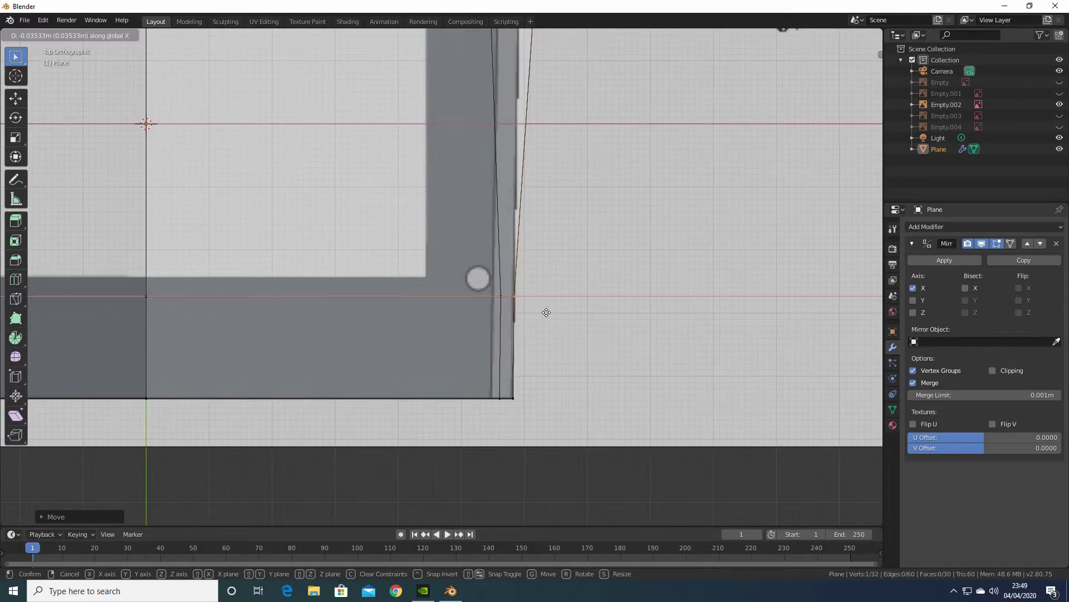
pyautogui.click(547, 312)
# With Z locked, move the outer vertex beside the white deck area's angled corner about 0.06 m inward and 0.06 m forward onto the outline
pyautogui.keyDown('shift'); pyautogui.moveTo(546, 303); pyautogui.dragTo(557, 480, button='middle'); pyautogui.keyUp('shift')
pyautogui.keyDown('shift'); pyautogui.moveTo(638, 119); pyautogui.dragTo(605, 524, button='middle'); pyautogui.keyUp('shift')
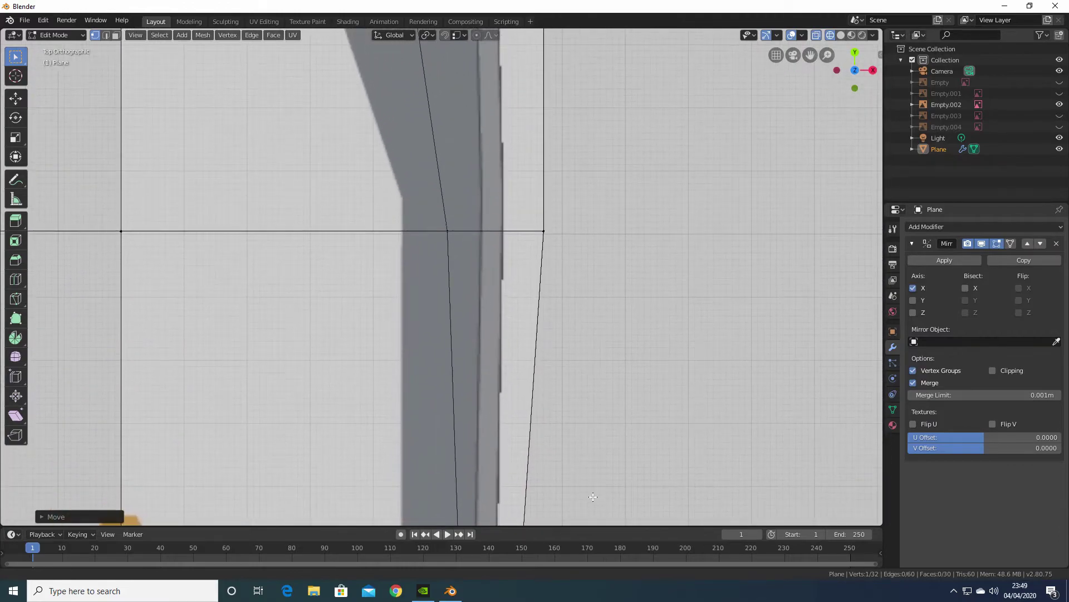
pyautogui.keyDown('shift'); pyautogui.moveTo(582, 205); pyautogui.dragTo(577, 353, button='middle'); pyautogui.keyUp('shift')
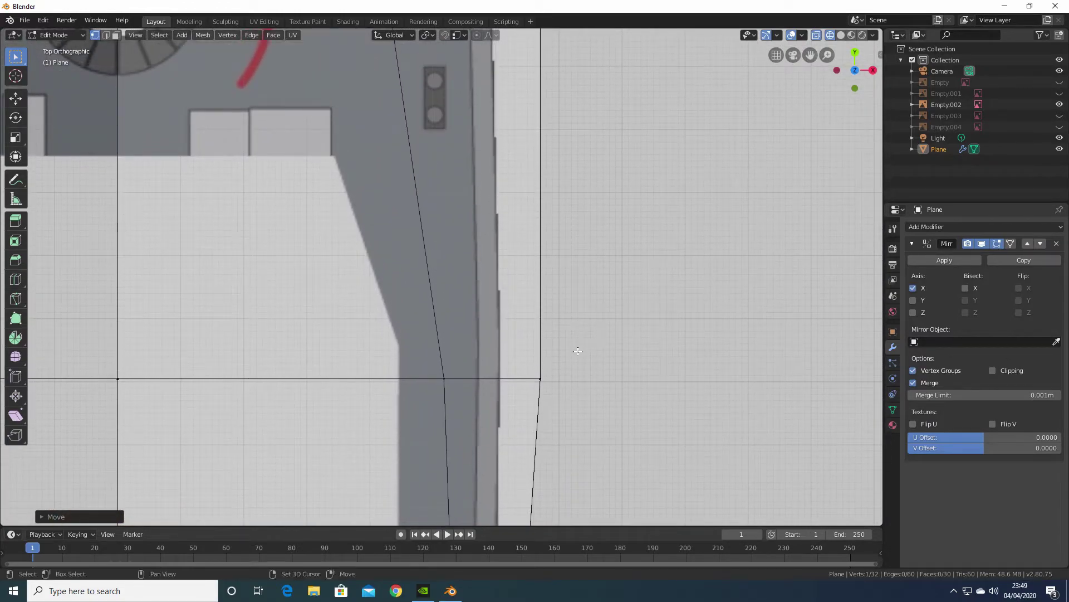
pyautogui.click(525, 370)
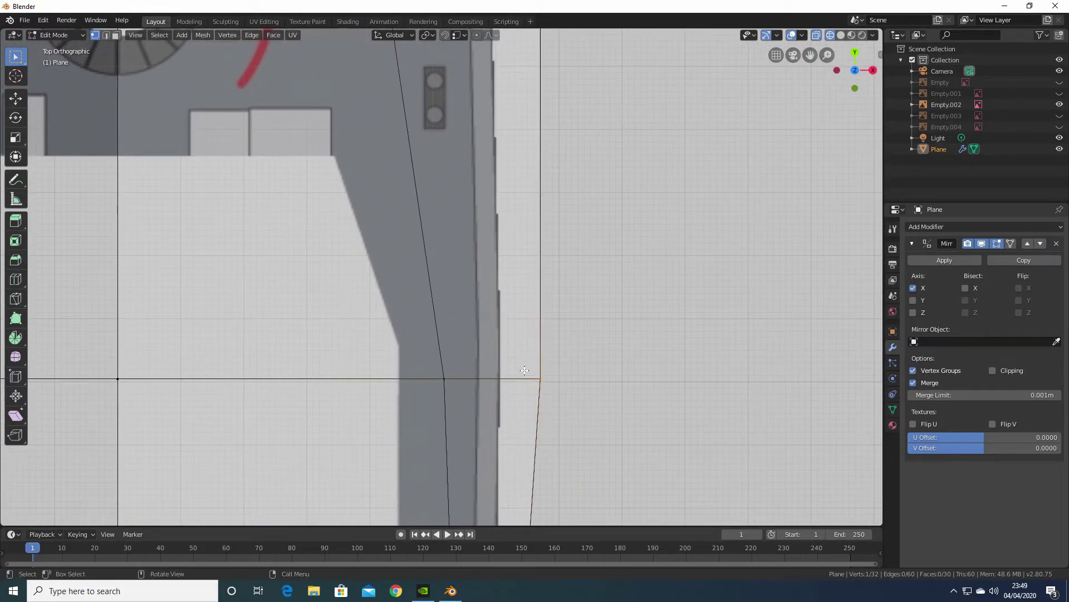
pyautogui.press('g')
pyautogui.hotkey('shift', 'z')
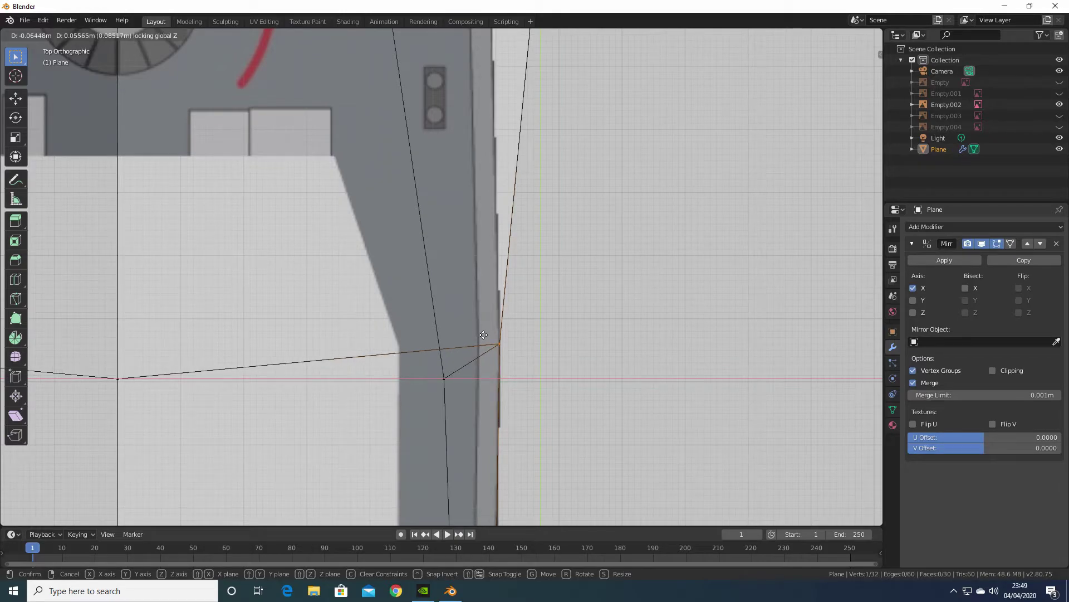
pyautogui.click(483, 335)
# Move the outer vertex beside the red deck circle inward and forward onto the deck outline, keeping its Z position locked
pyautogui.keyDown('shift'); pyautogui.moveTo(612, 196); pyautogui.dragTo(588, 568, button='middle'); pyautogui.keyUp('shift')
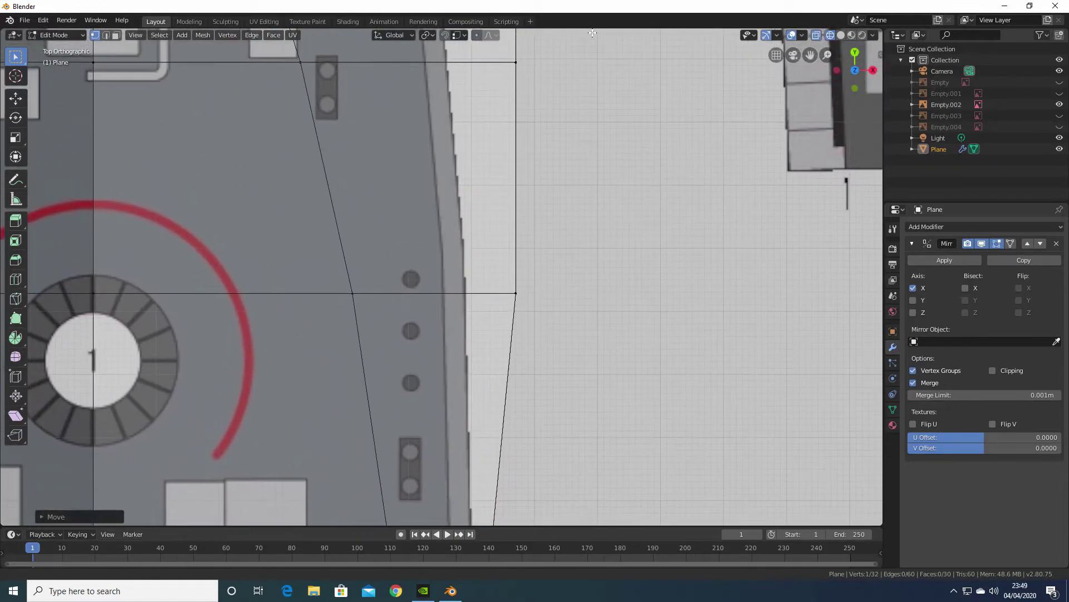
pyautogui.click(515, 293)
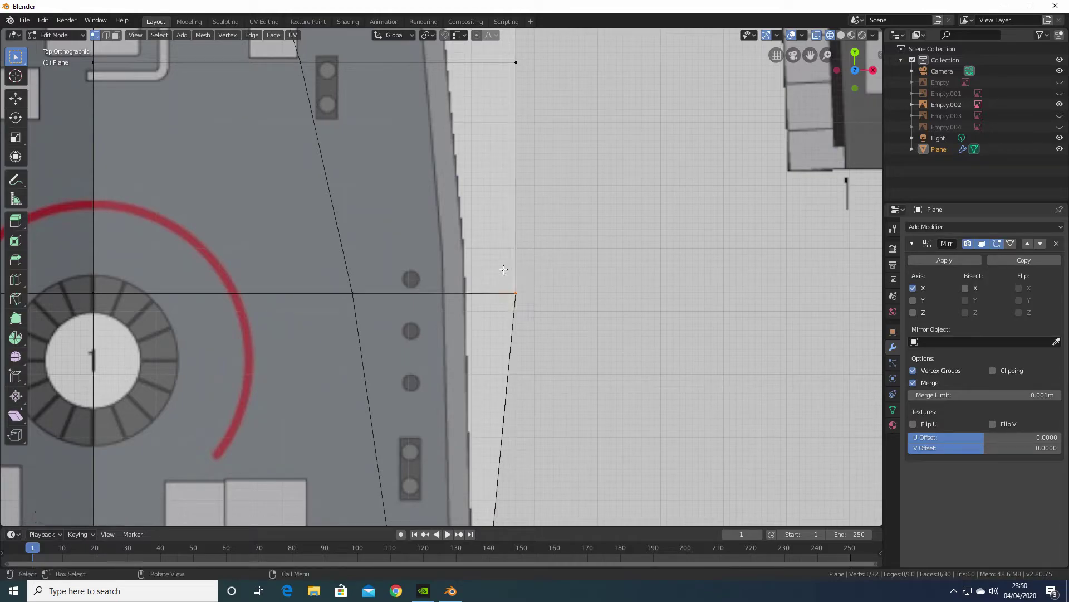
pyautogui.press('g')
pyautogui.hotkey('shift', 'z')
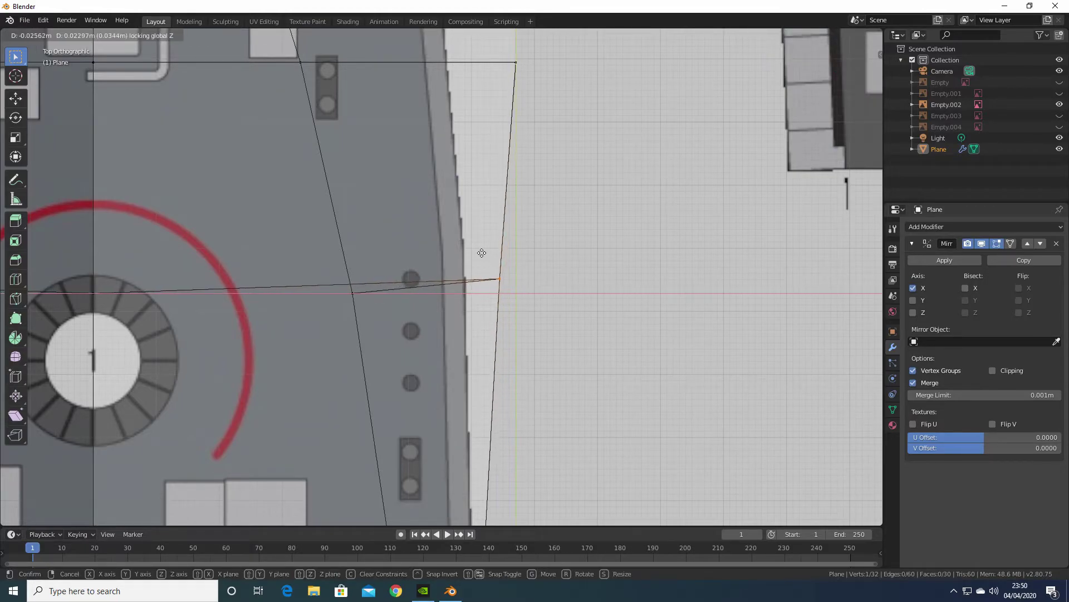
pyautogui.click(450, 224)
# With Z locked, move the next outer vertex forward of the red circle inward and forward onto the deck edge
pyautogui.keyDown('shift'); pyautogui.moveTo(451, 224); pyautogui.dragTo(630, 429, button='middle'); pyautogui.keyUp('shift')
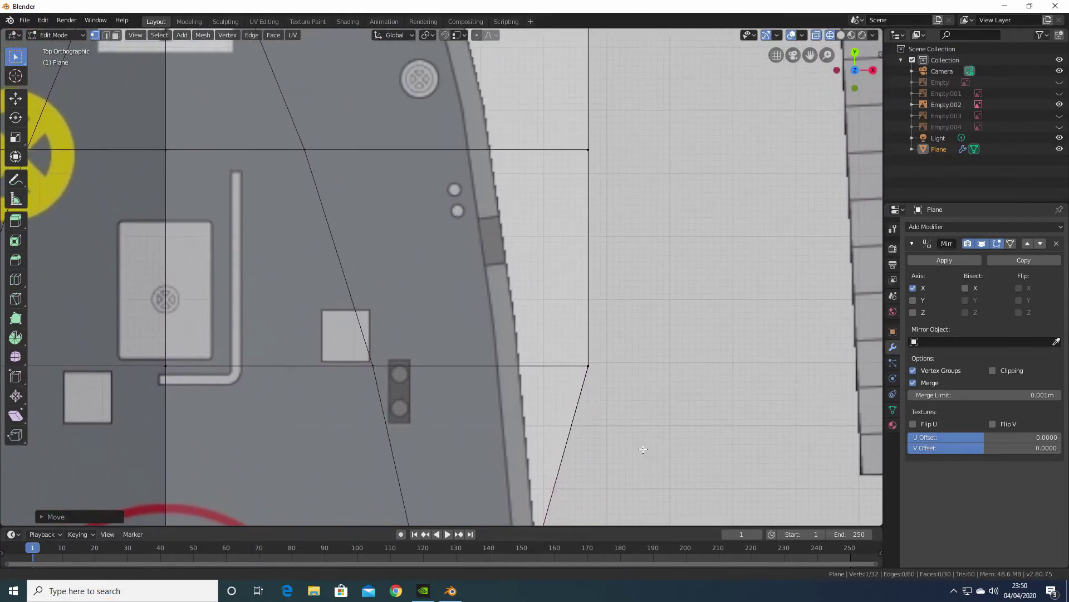
pyautogui.click(593, 373)
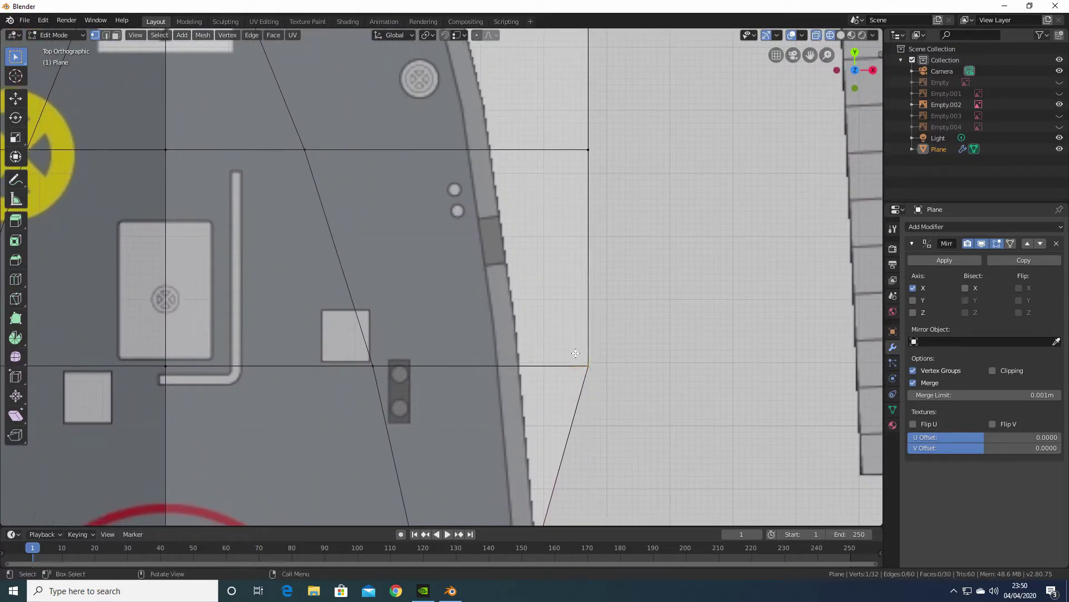
pyautogui.press('g')
pyautogui.hotkey('shift', 'z')
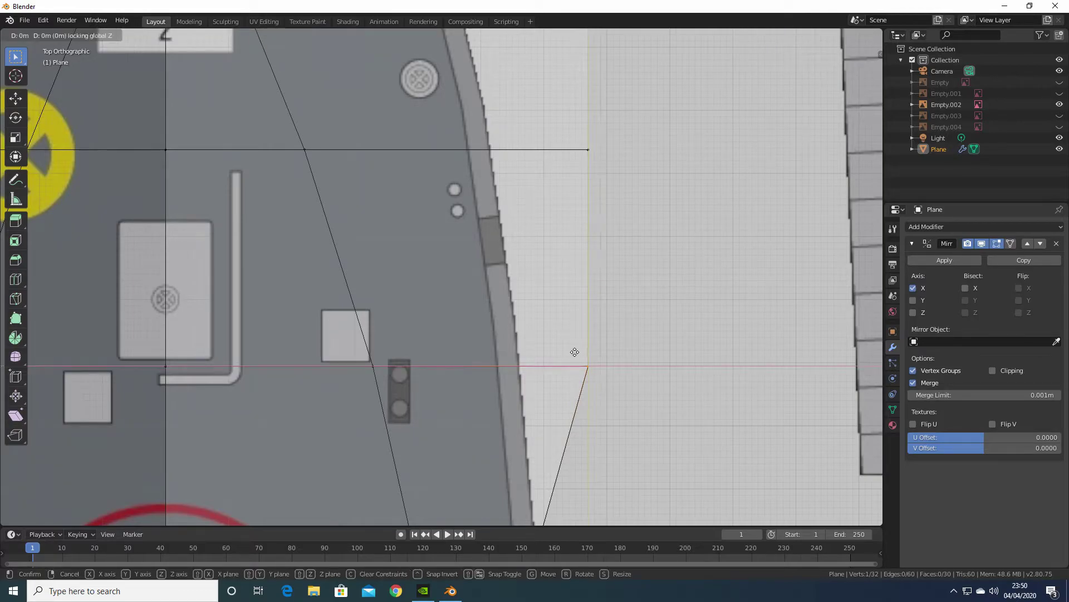
pyautogui.click(500, 301)
# With Z locked, move the outer vertex level with the yellow deck marking about 0.17 m inward and 0.08 m forward onto the outline
pyautogui.keyDown('shift'); pyautogui.moveTo(501, 300); pyautogui.dragTo(694, 408, button='middle'); pyautogui.keyUp('shift')
pyautogui.click(658, 369)
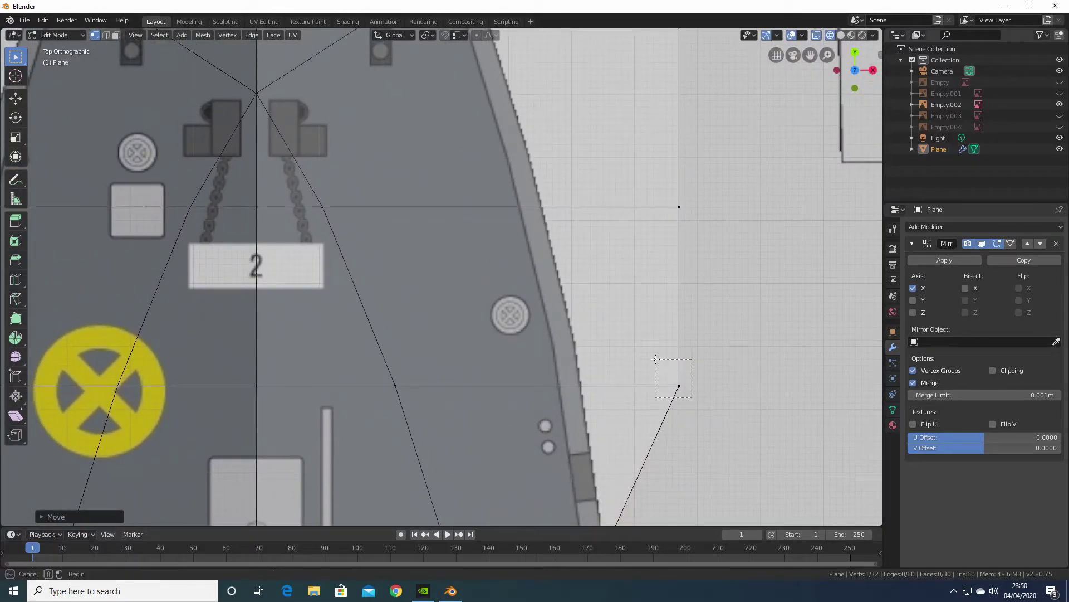
pyautogui.press('g')
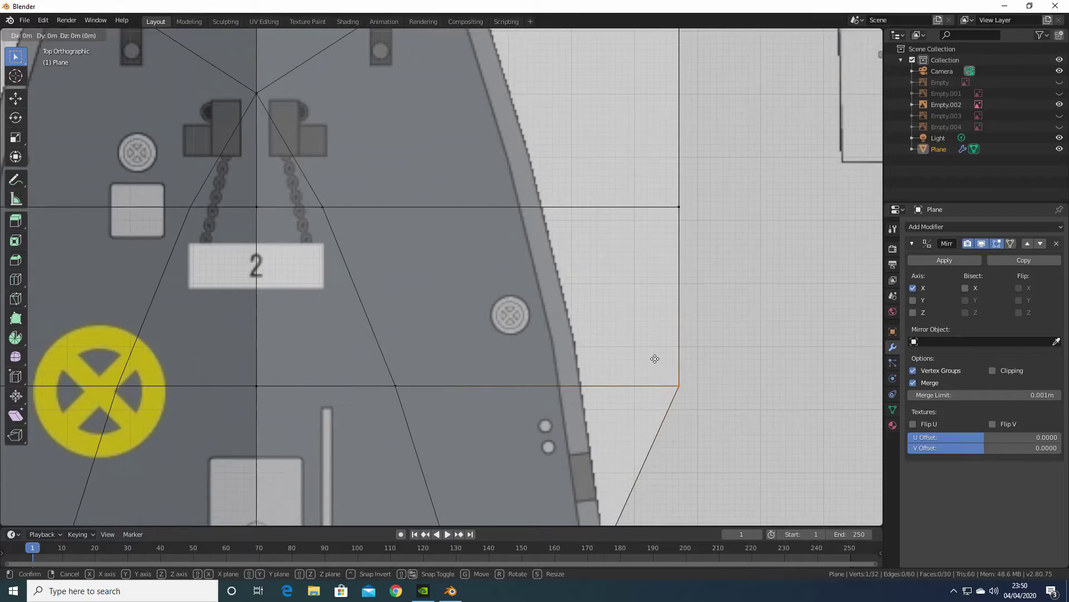
pyautogui.hotkey('shift', 'z')
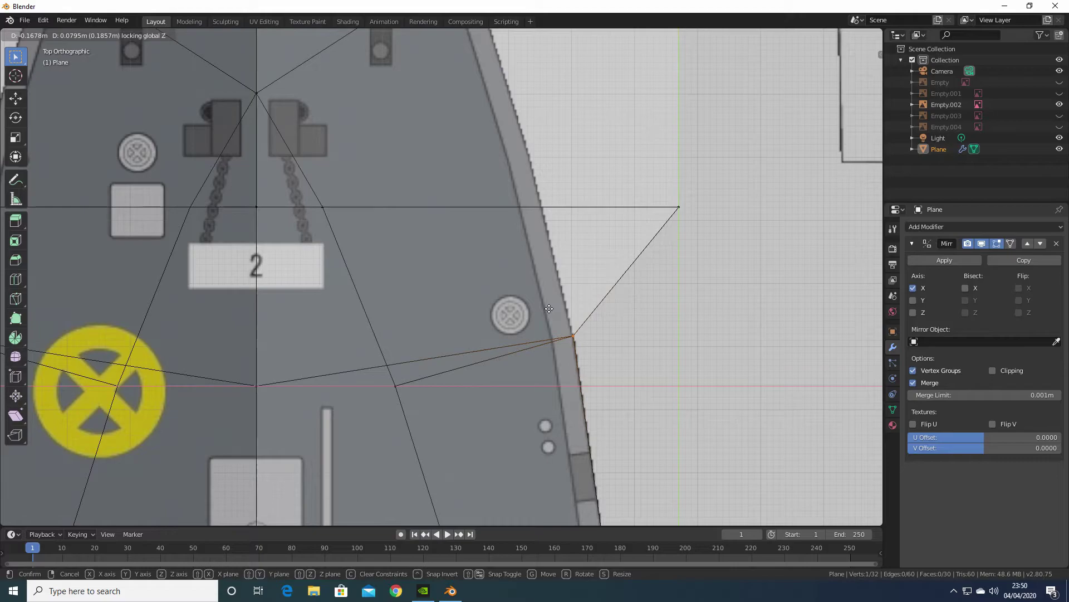
pyautogui.click(550, 309)
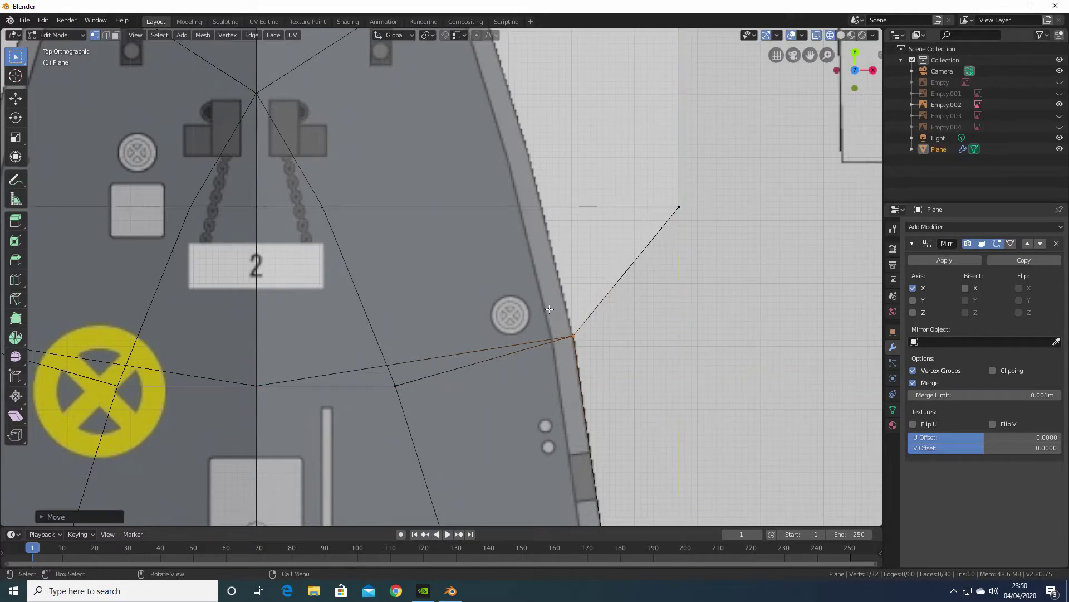
# With Z locked, move the outer vertex beside the anchor chains about 0.24 m inward and 0.10 m forward onto the deck outline
pyautogui.keyDown('shift'); pyautogui.moveTo(699, 219); pyautogui.dragTo(705, 354, button='middle'); pyautogui.keyUp('shift')
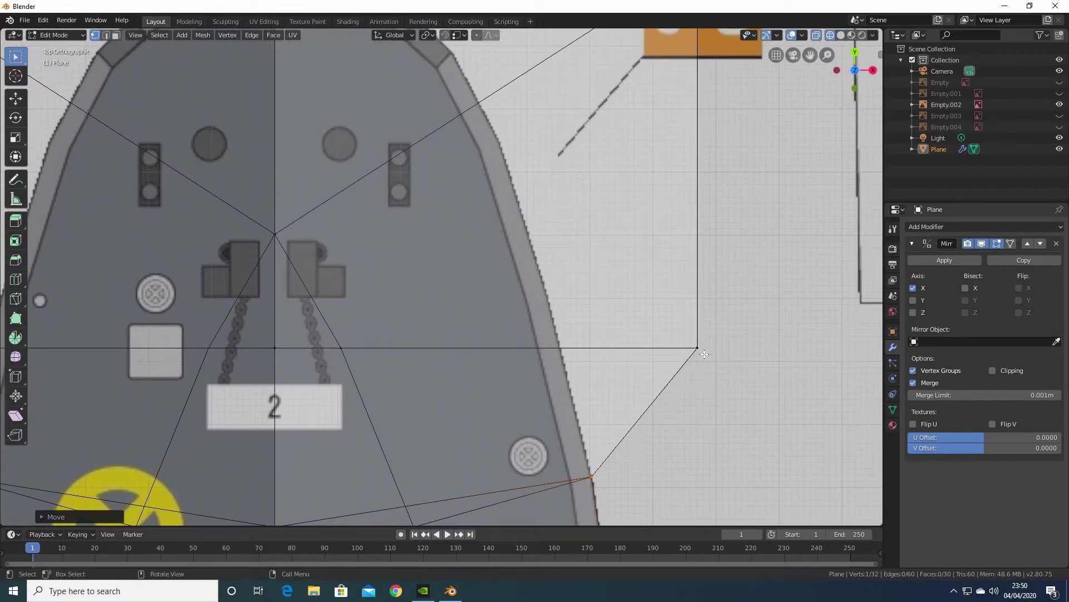
pyautogui.click(703, 353)
pyautogui.press('g')
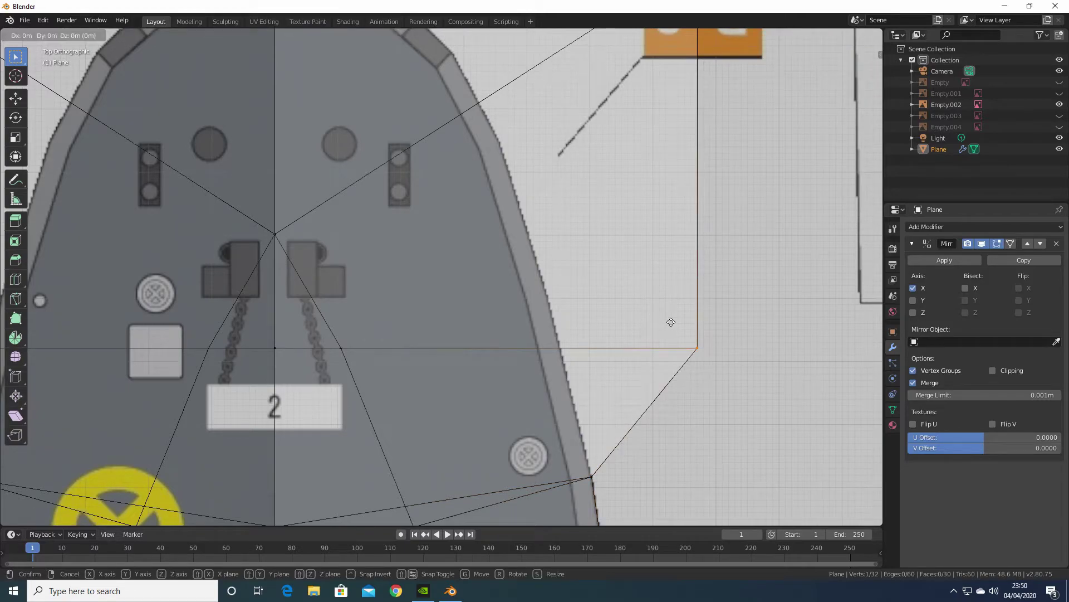
pyautogui.hotkey('shift', 'z')
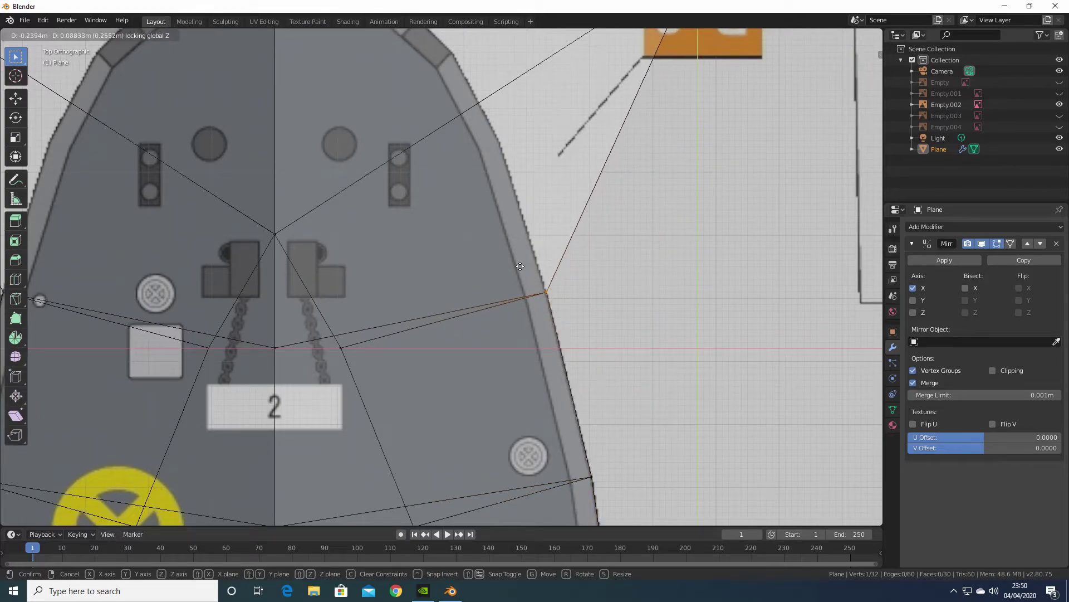
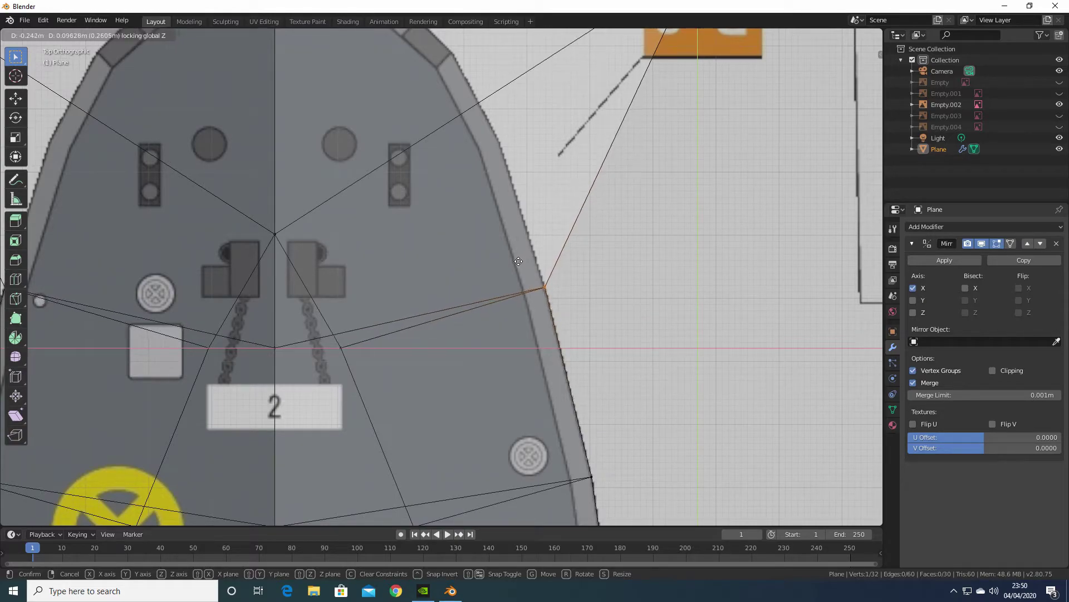
pyautogui.click(518, 261)
# Turn snapping back on and snap the outer bow corner vertex along X onto the centreline bow tip vertex
pyautogui.keyDown('shift'); pyautogui.moveTo(676, 213); pyautogui.dragTo(727, 403, button='middle'); pyautogui.keyUp('shift')
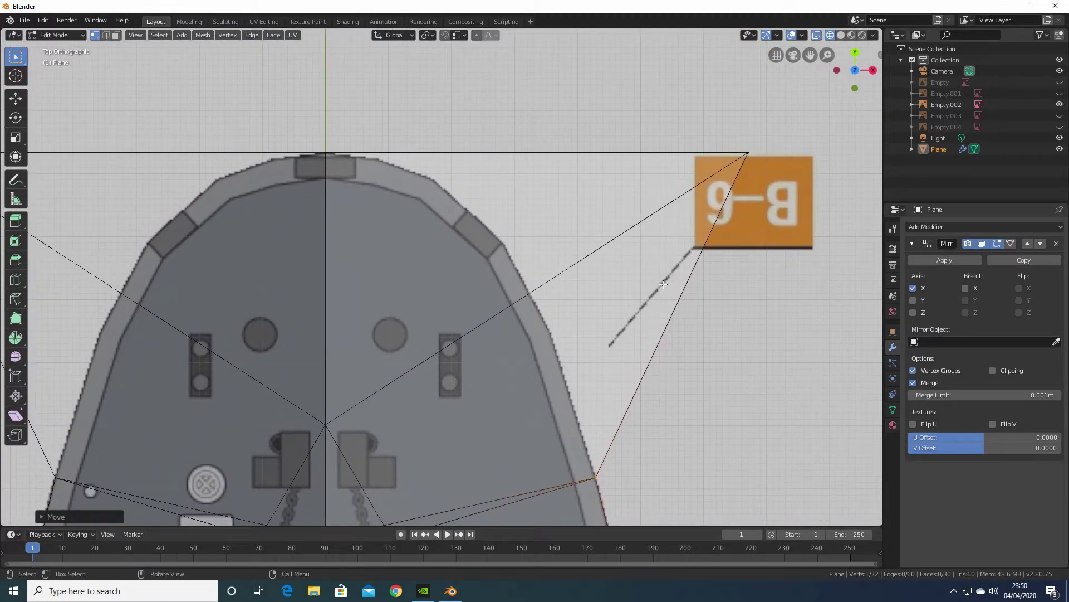
pyautogui.click(744, 152)
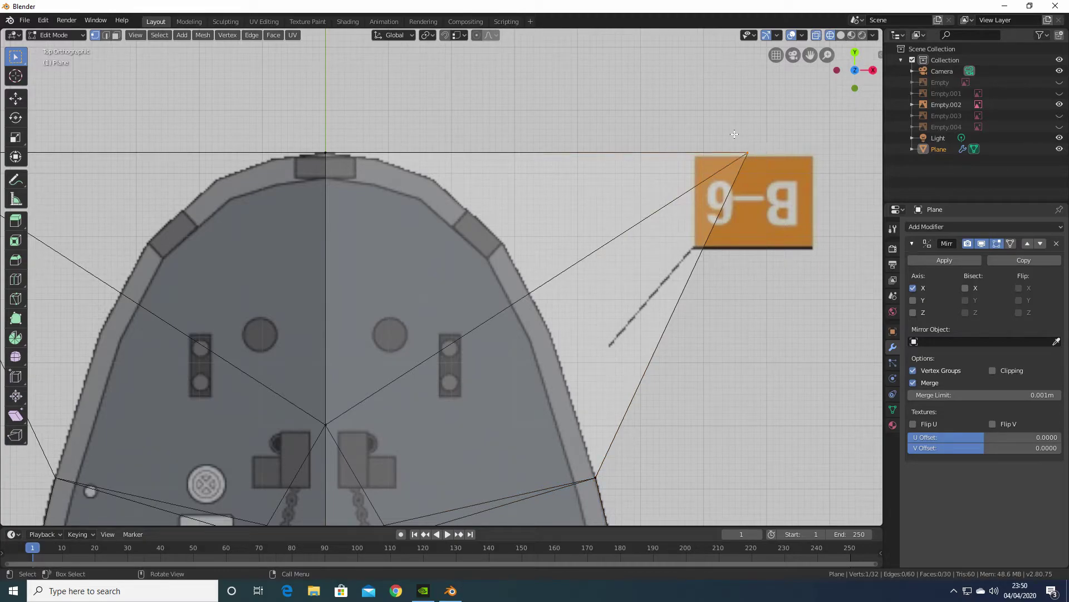
pyautogui.click(445, 35)
pyautogui.press('g')
pyautogui.press('x')
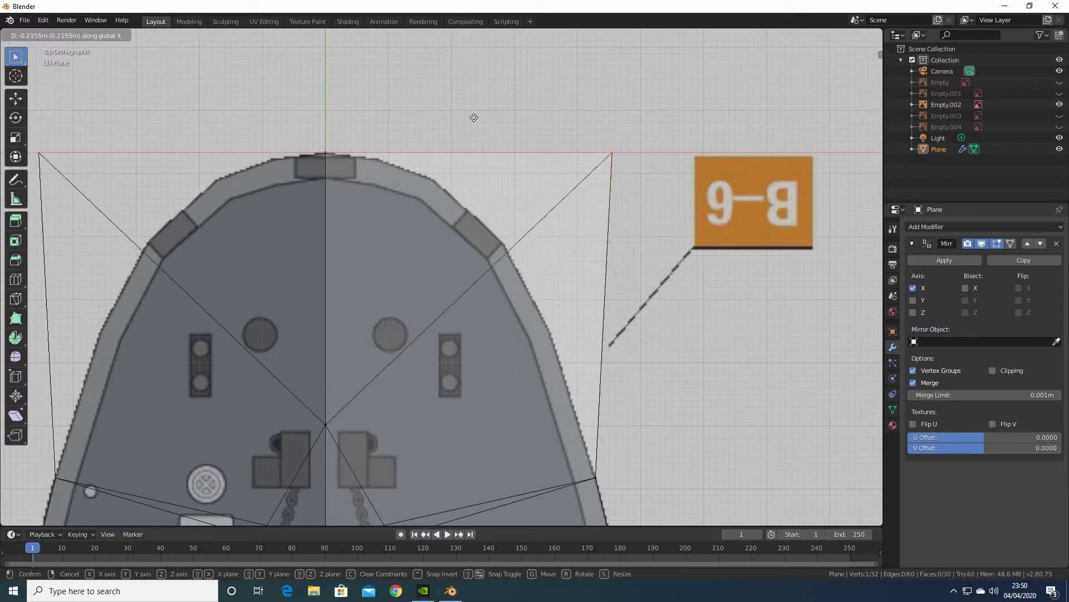
pyautogui.click(327, 152)
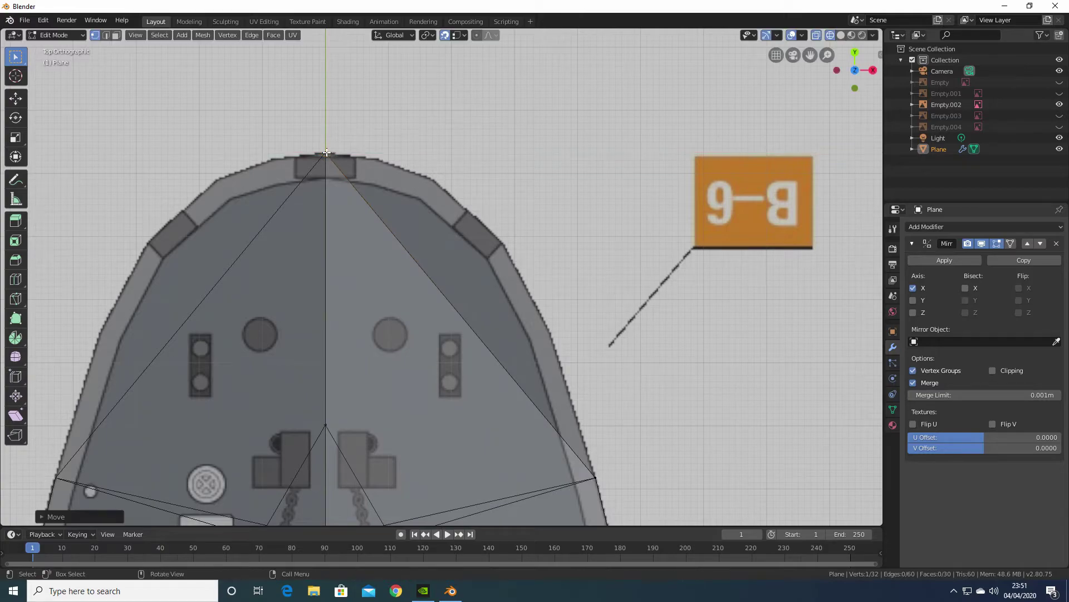
# Examine the reshaped hull in perspective and from the top, comparing the bow with the deck reference
pyautogui.scroll(-4, 473, 225)
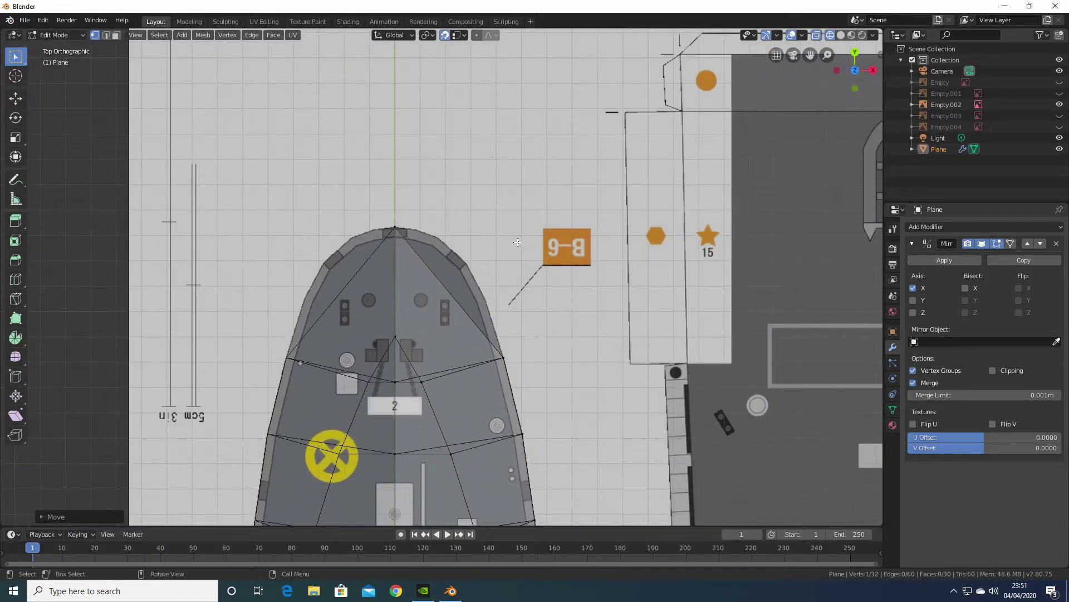
pyautogui.scroll(-4, 517, 242)
pyautogui.scroll(-3, 771, 453)
pyautogui.keyDown('shift'); pyautogui.scroll(-3, 771, 453); pyautogui.keyUp('shift')
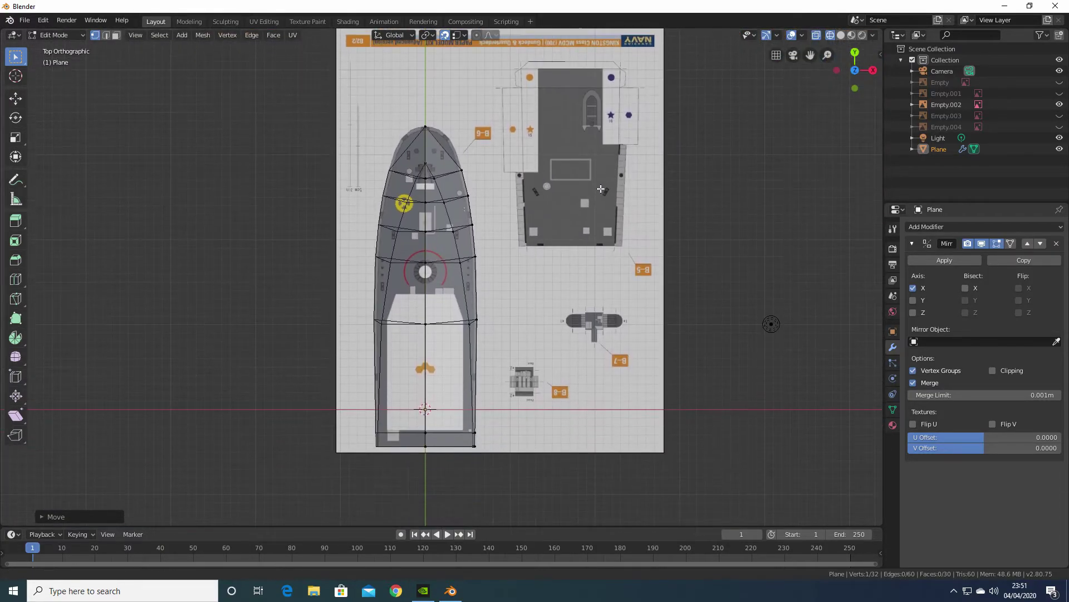
pyautogui.moveTo(771, 454); pyautogui.dragTo(407, 74, button='middle')
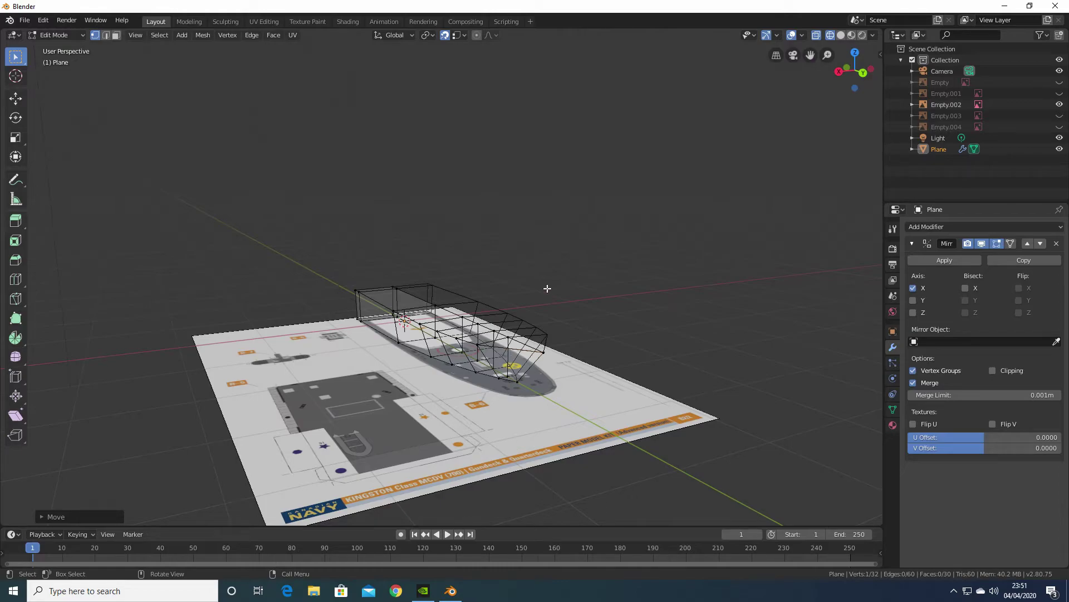
pyautogui.press('KP_7')
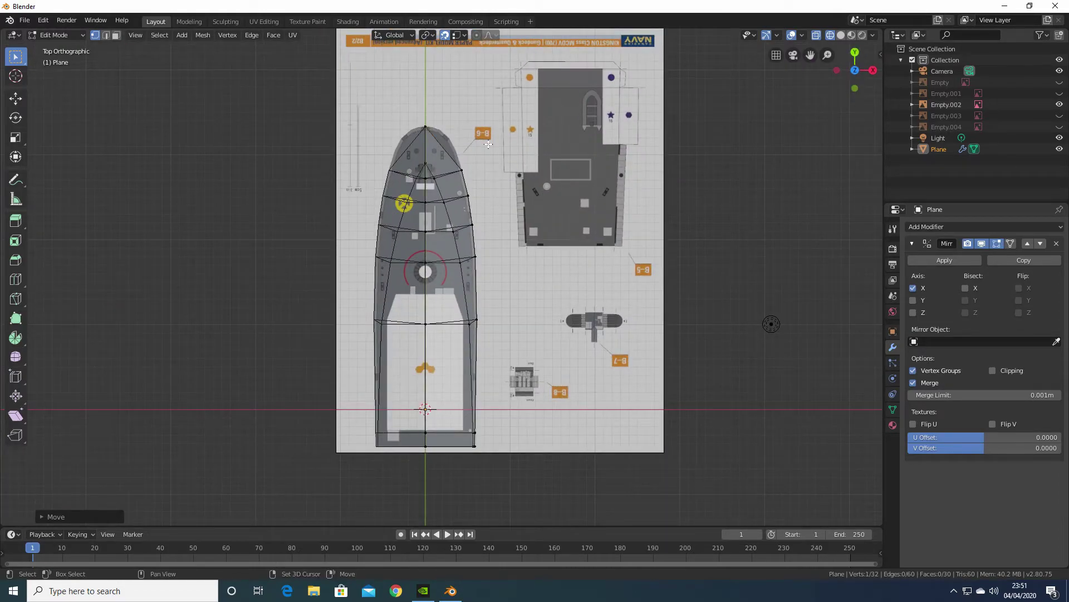
pyautogui.scroll(5, 489, 144)
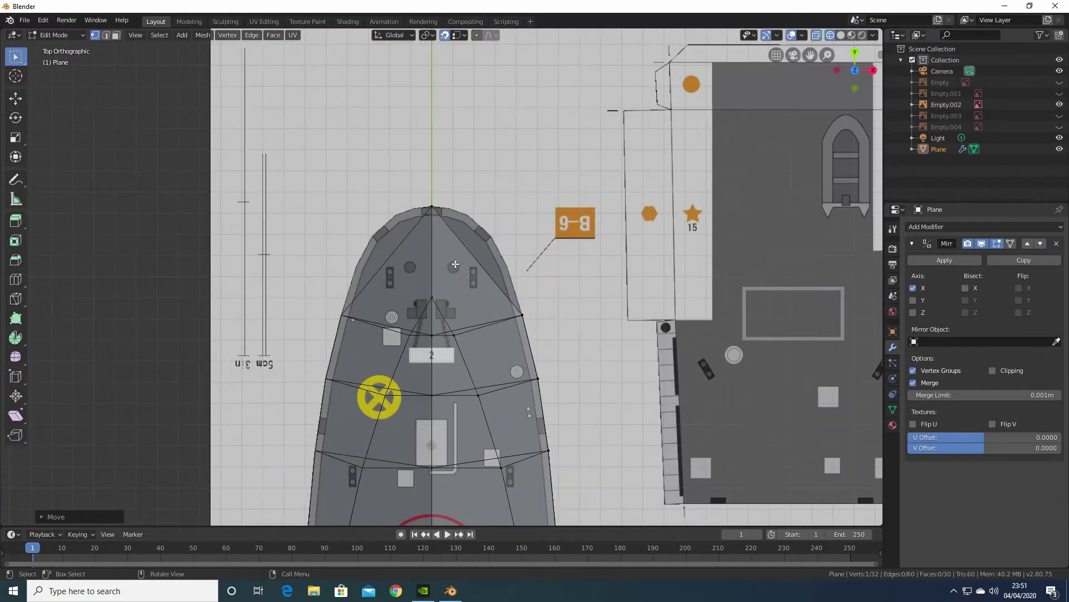
# Add four evenly spaced loop cuts across the front bow section without sliding them, and clear the selection
pyautogui.scroll(4, 455, 263)
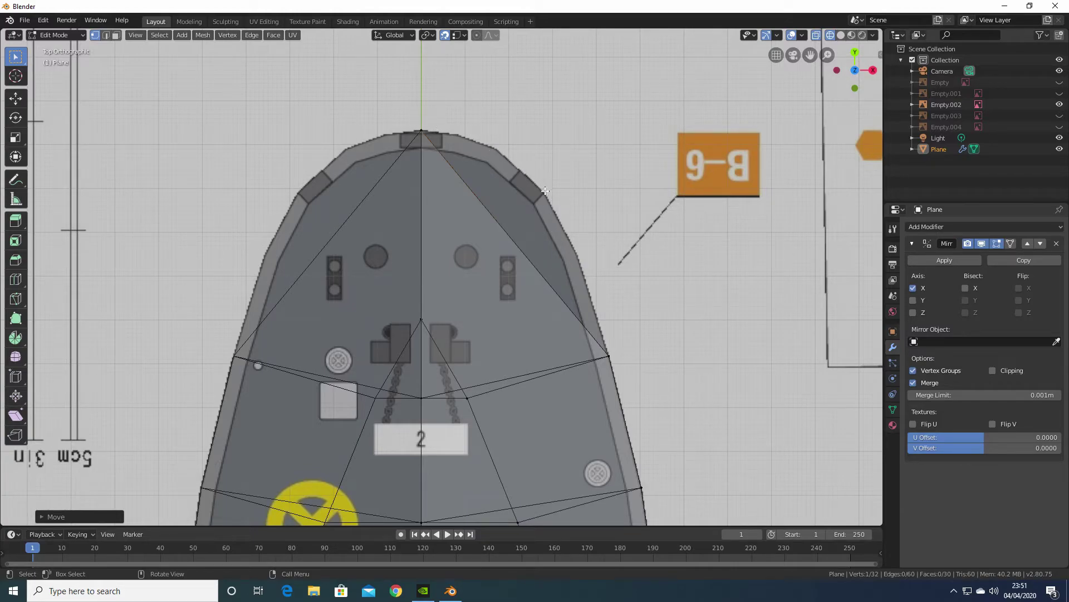
pyautogui.hotkey('ctrl', 'r')
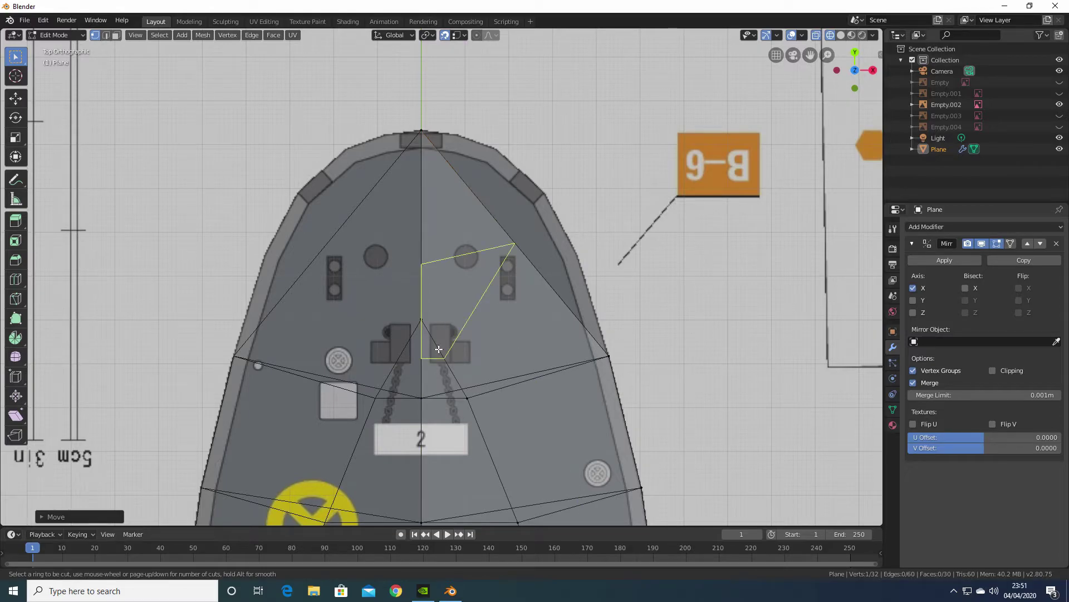
pyautogui.scroll(1, 439, 349)
pyautogui.scroll(1, 439, 349)
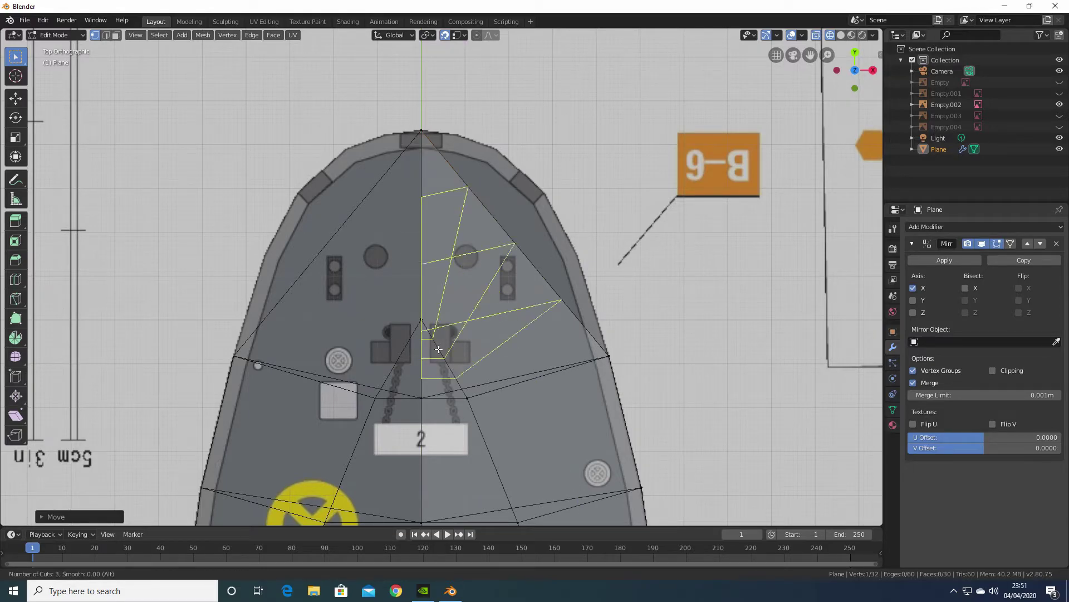
pyautogui.scroll(1, 439, 349)
pyautogui.click(439, 349)
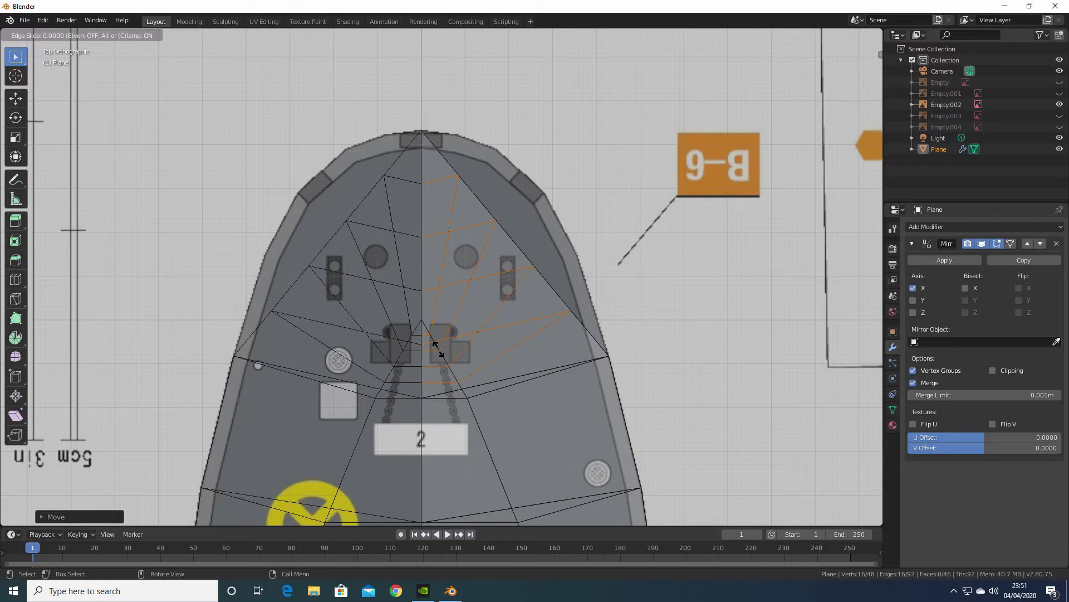
pyautogui.rightClick(437, 348)
pyautogui.click(649, 155)
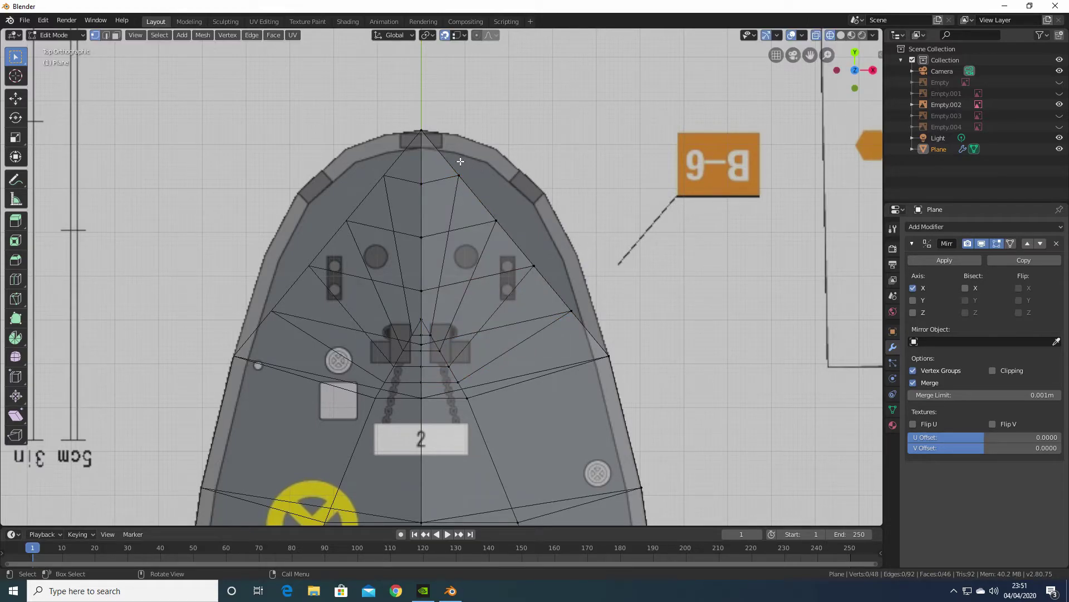
# With Z locked, move the two foremost new outer vertices forward onto the bow outline, the first by about 0.09 m
pyautogui.moveTo(460, 161)
pyautogui.mouseDown()
pyautogui.moveTo(465, 188)
pyautogui.moveTo(457, 178)
pyautogui.mouseUp()
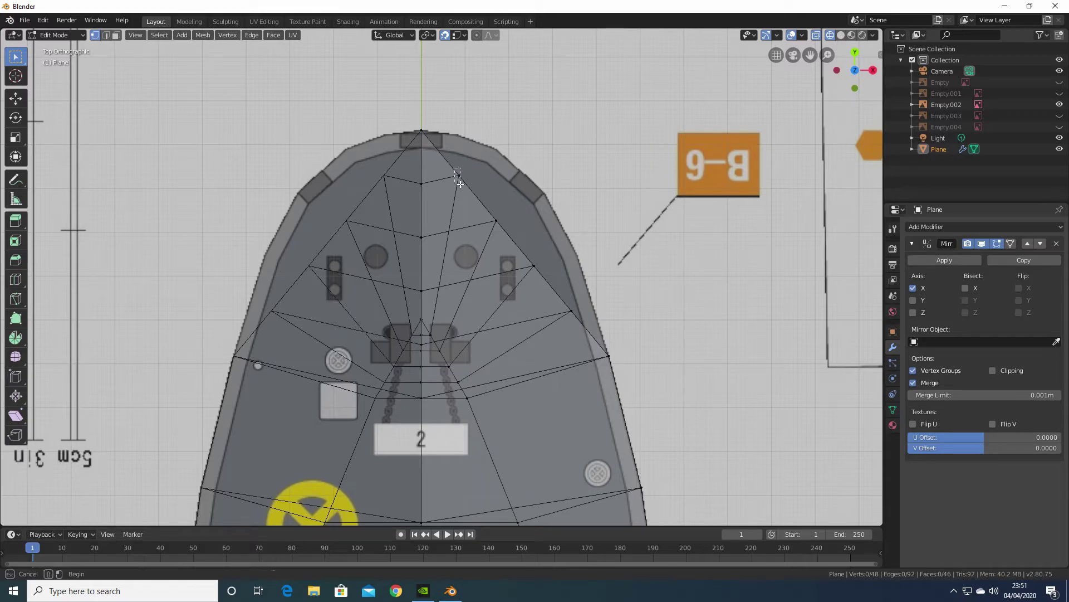
pyautogui.press('g')
pyautogui.hotkey('shift', 'z')
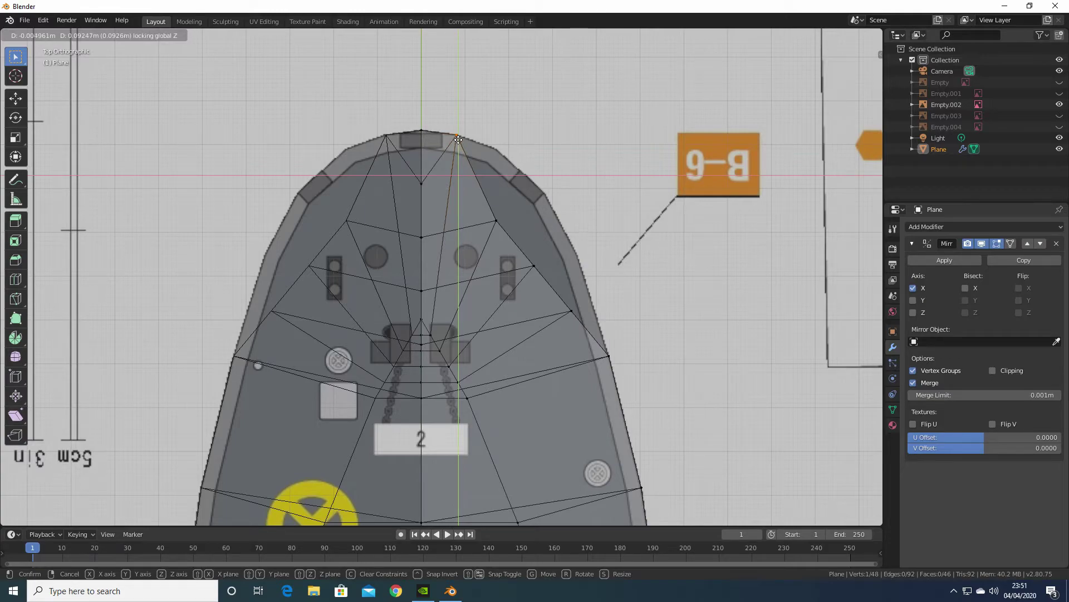
pyautogui.click(458, 140)
pyautogui.click(501, 223)
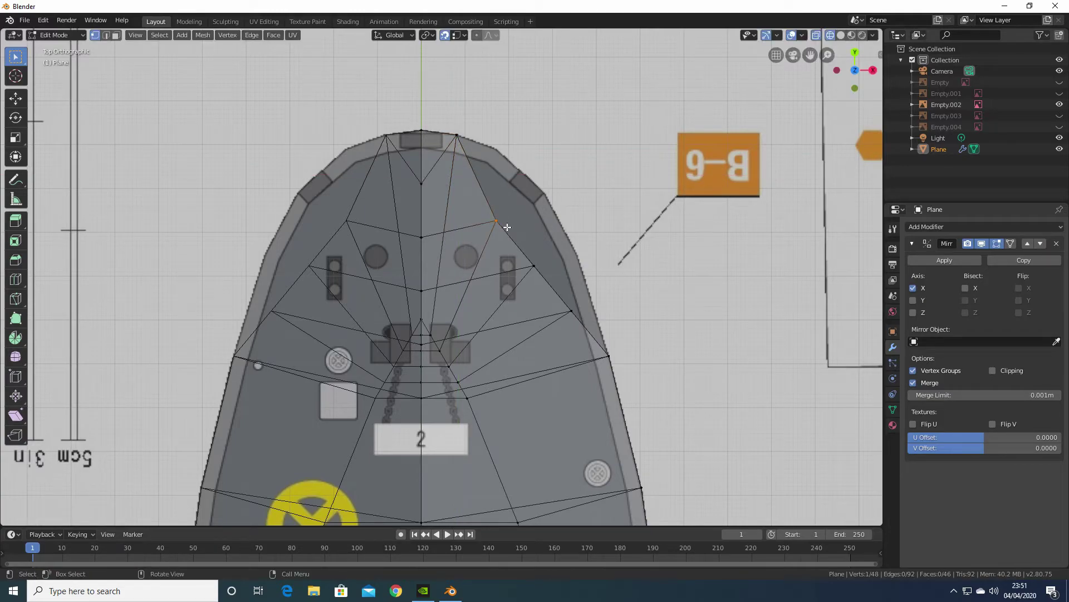
pyautogui.press('g')
pyautogui.hotkey('shift', 'z')
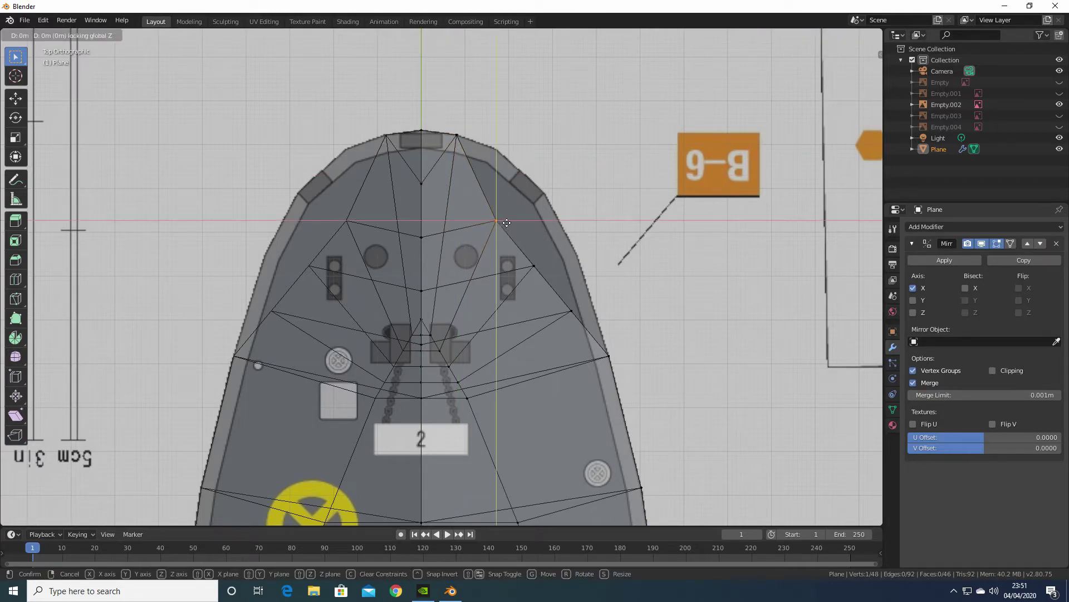
pyautogui.click(508, 155)
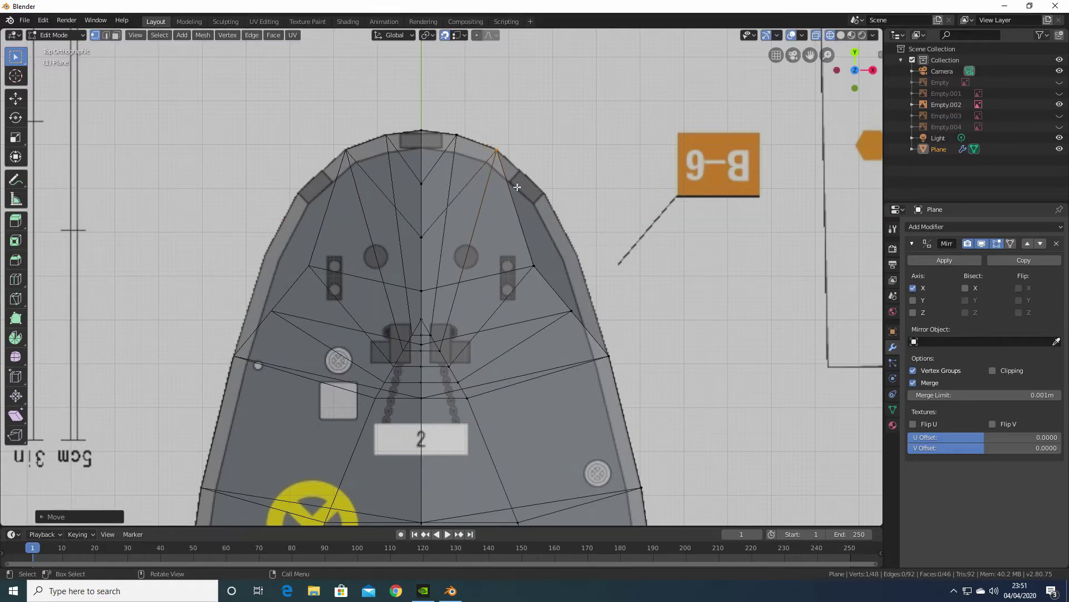
# With Z locked, move the next two outer vertices onto the deck outline, the rearmost by about 0.13 m forward and 0.01 m outward
pyautogui.moveTo(528, 257); pyautogui.dragTo(546, 272)
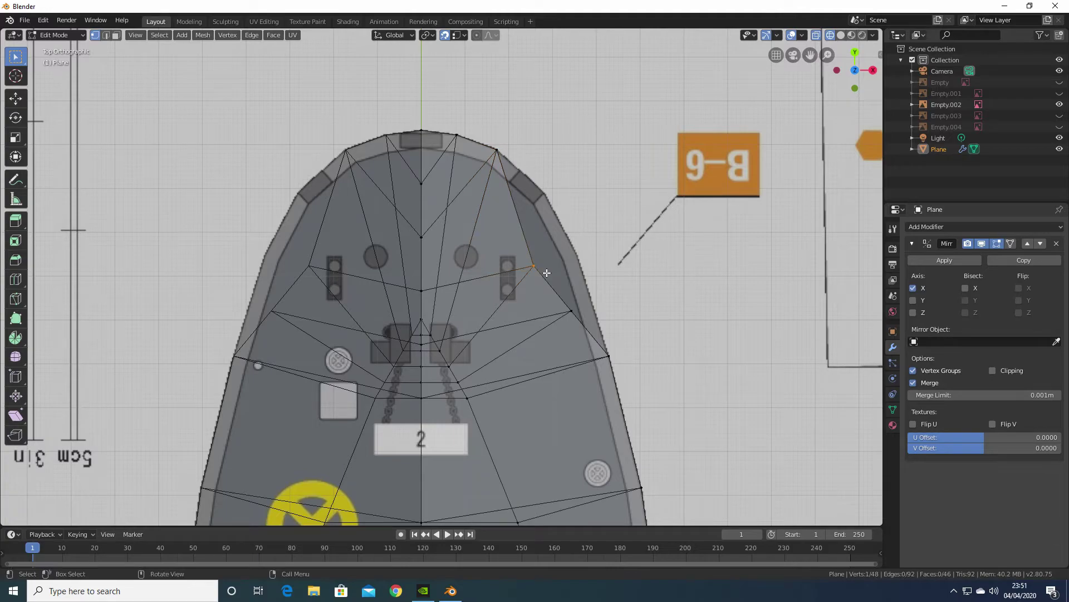
pyautogui.press('g')
pyautogui.hotkey('shift', 'z')
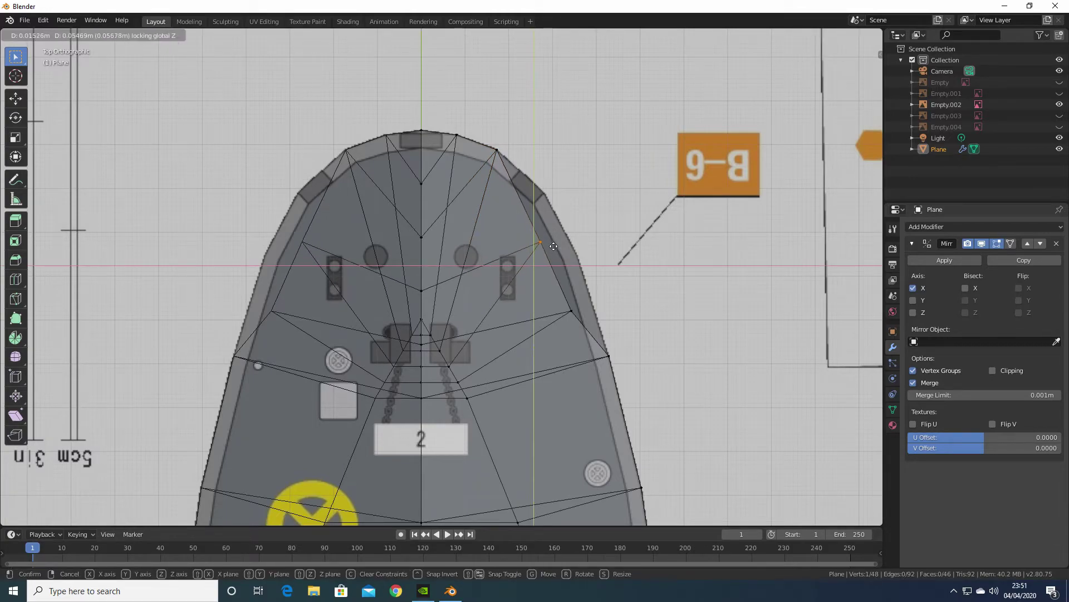
pyautogui.click(557, 200)
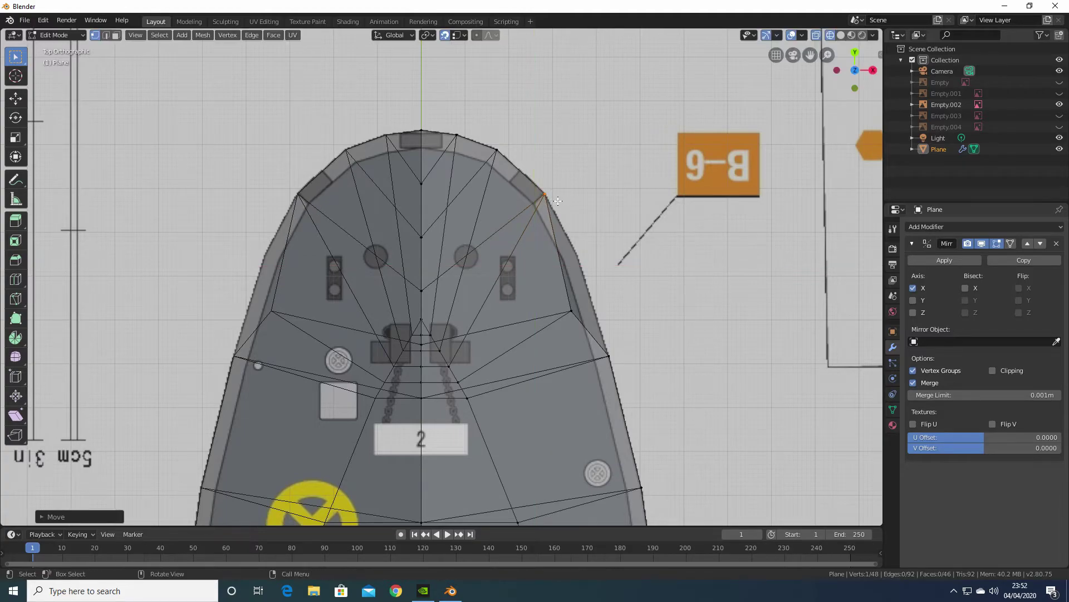
pyautogui.click(569, 310)
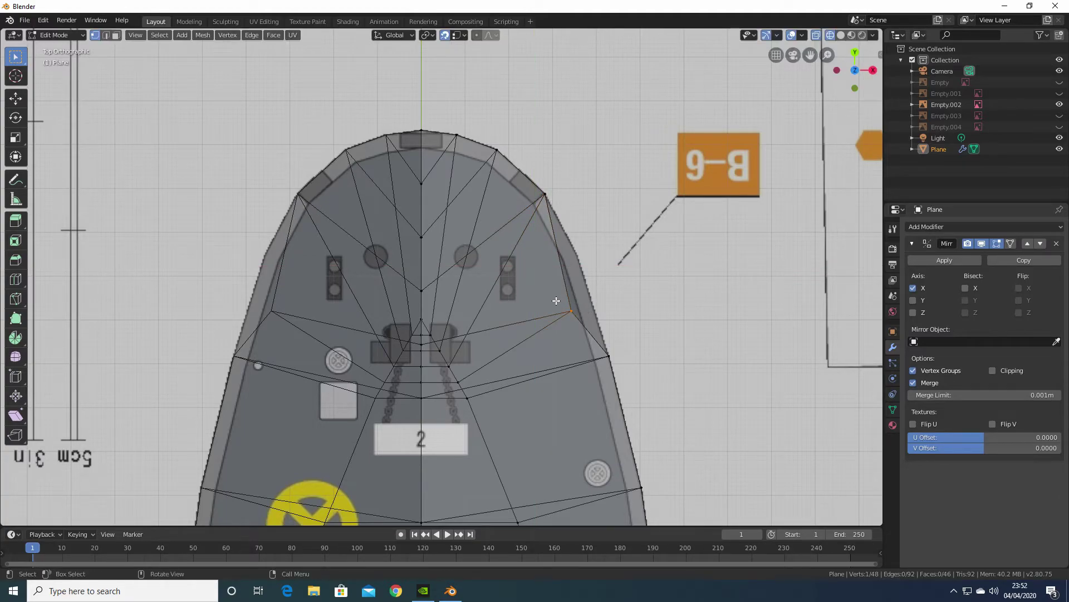
pyautogui.press('g')
pyautogui.hotkey('shift', 'z')
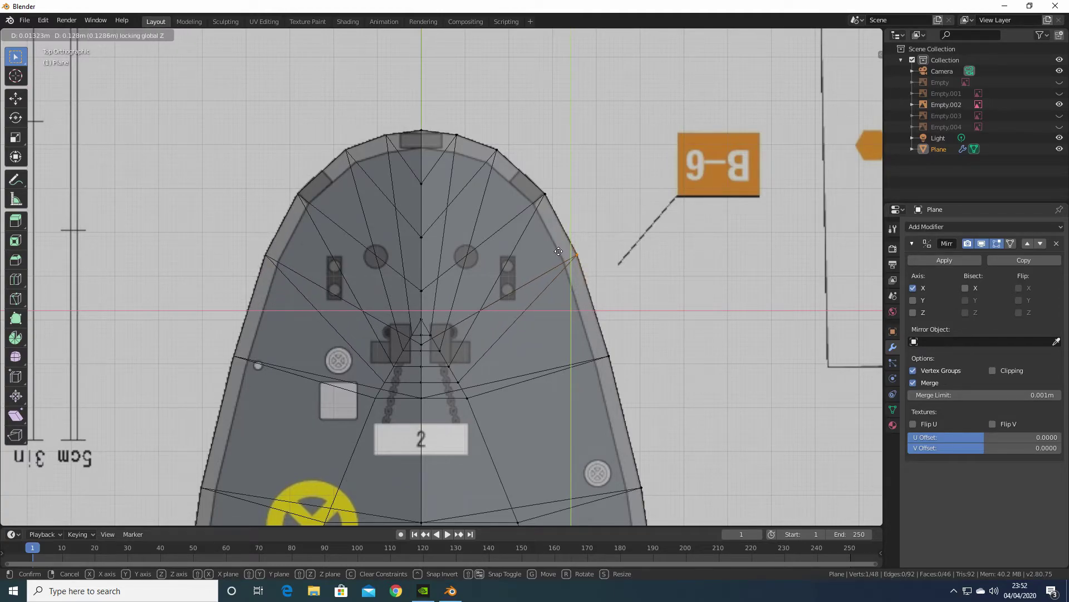
pyautogui.click(559, 251)
# Hide the Empty.002 reference image and show Empty.001, which has the quarterdeck centred on the Y axis
pyautogui.scroll(-7, 589, 347)
pyautogui.moveTo(590, 347); pyautogui.dragTo(542, 132, button='middle')
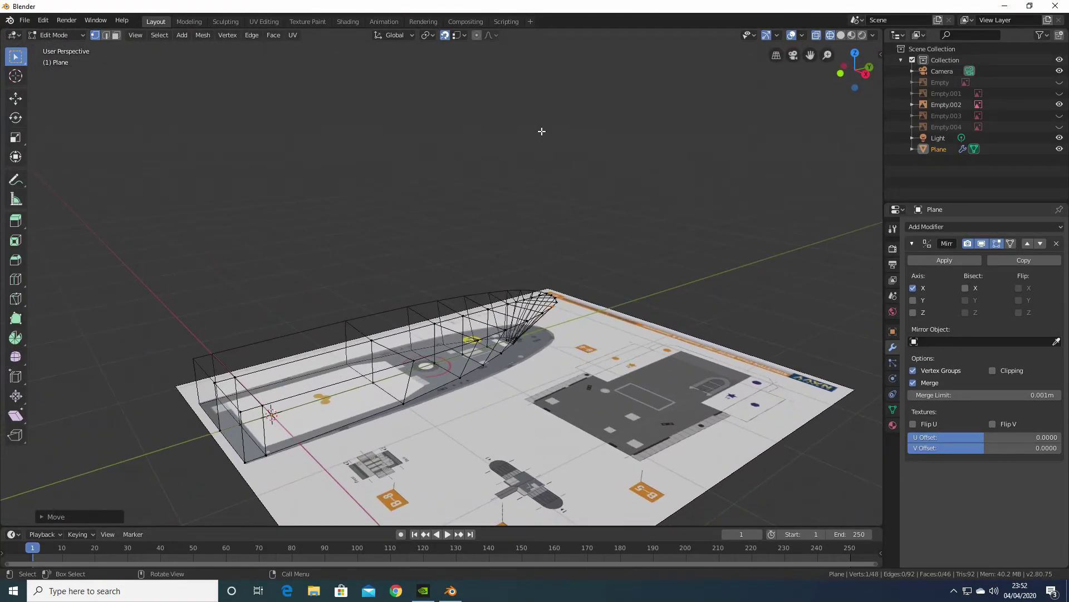
pyautogui.press('KP_7')
pyautogui.scroll(-3, 543, 132)
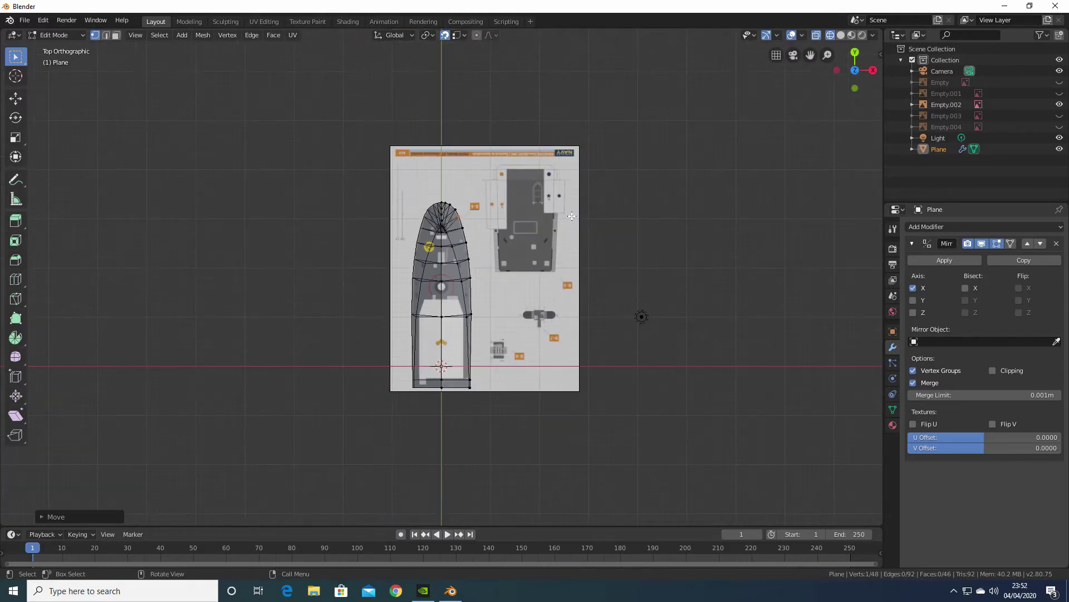
pyautogui.keyDown('shift'); pyautogui.moveTo(553, 258); pyautogui.dragTo(568, 90, button='middle'); pyautogui.keyUp('shift')
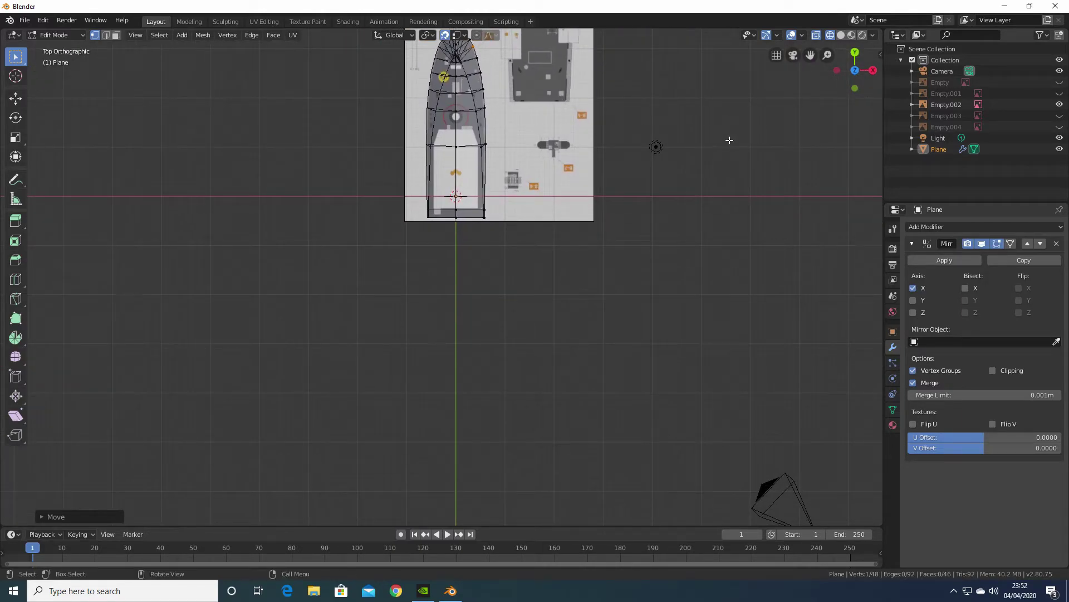
pyautogui.click(1059, 104)
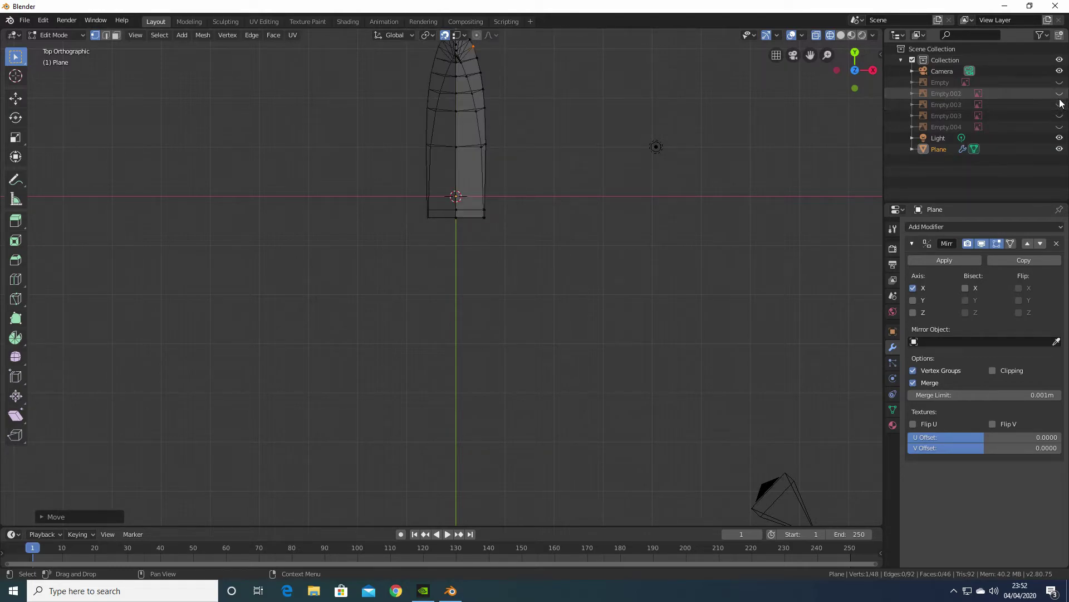
pyautogui.click(1060, 94)
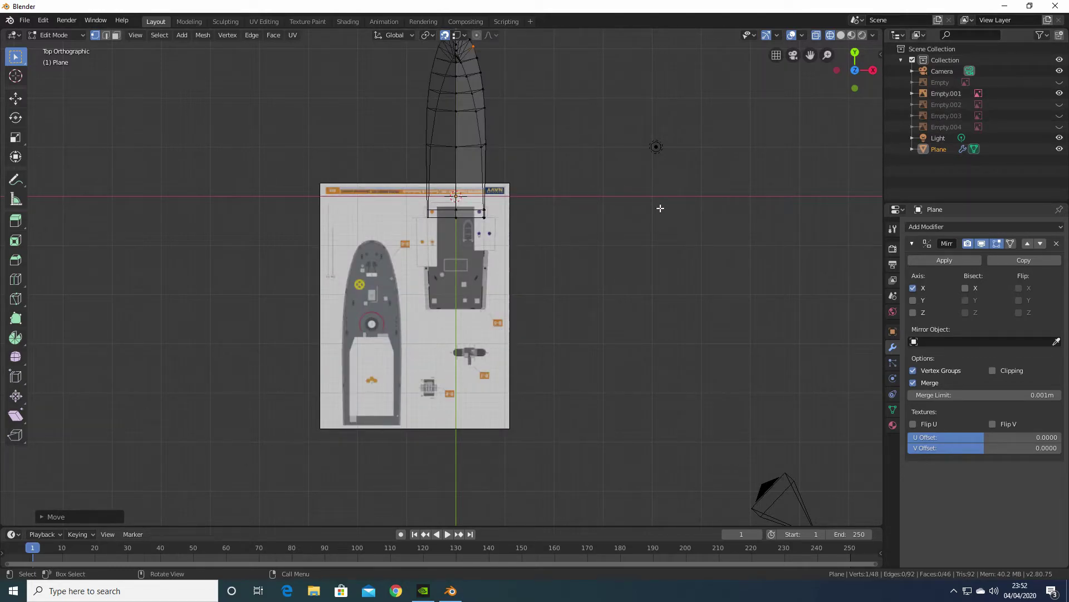
# Leave Edit Mode on the hull and add a new mesh plane at the origin
pyautogui.click(629, 247)
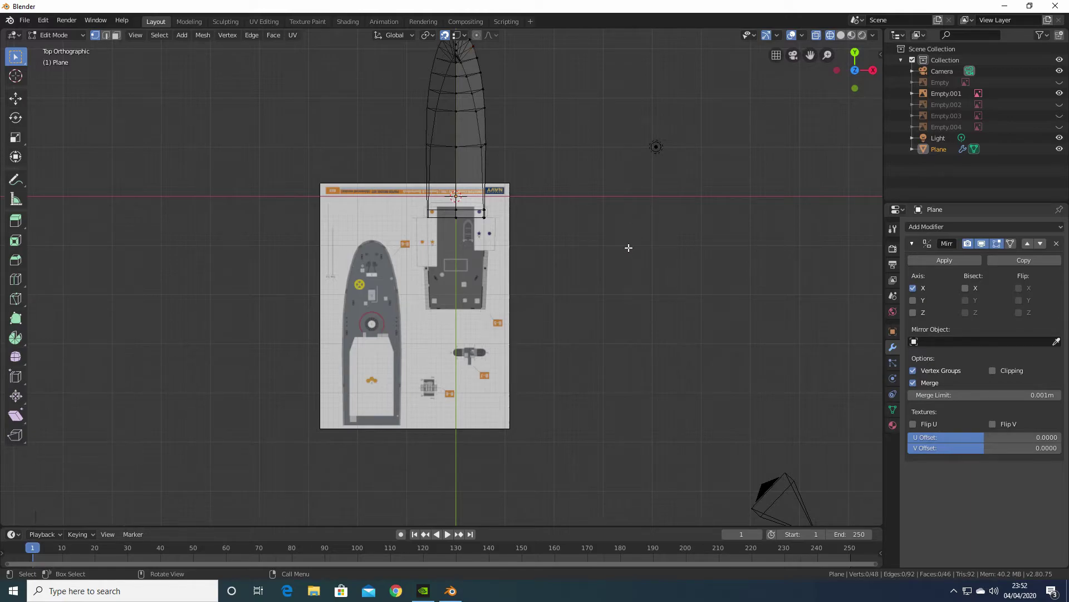
pyautogui.press('Tab')
pyautogui.click(629, 252)
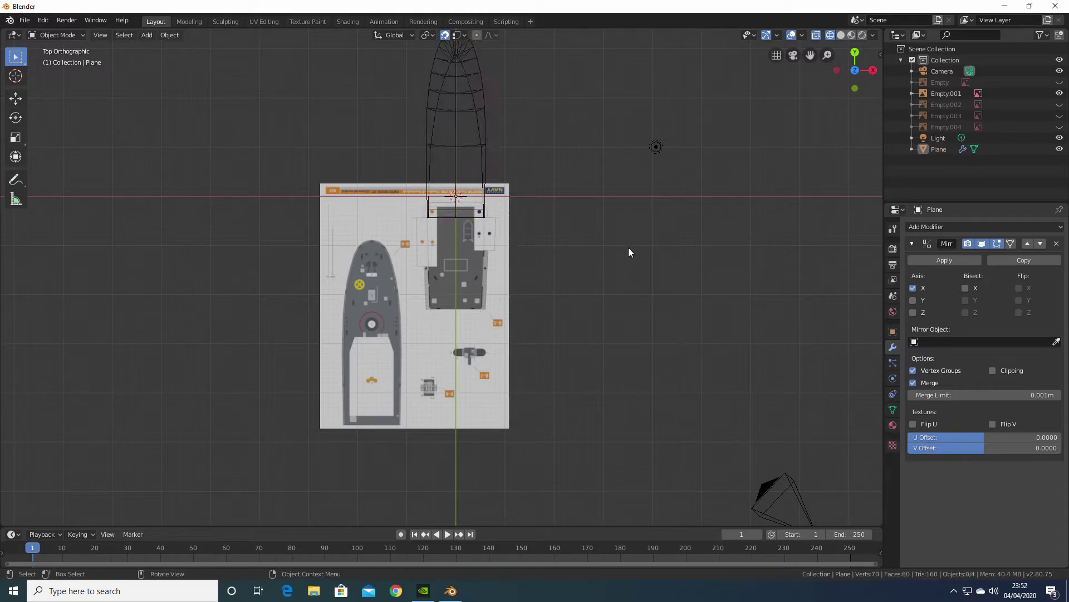
pyautogui.hotkey('shift', 'a')
pyautogui.moveTo(628, 248)
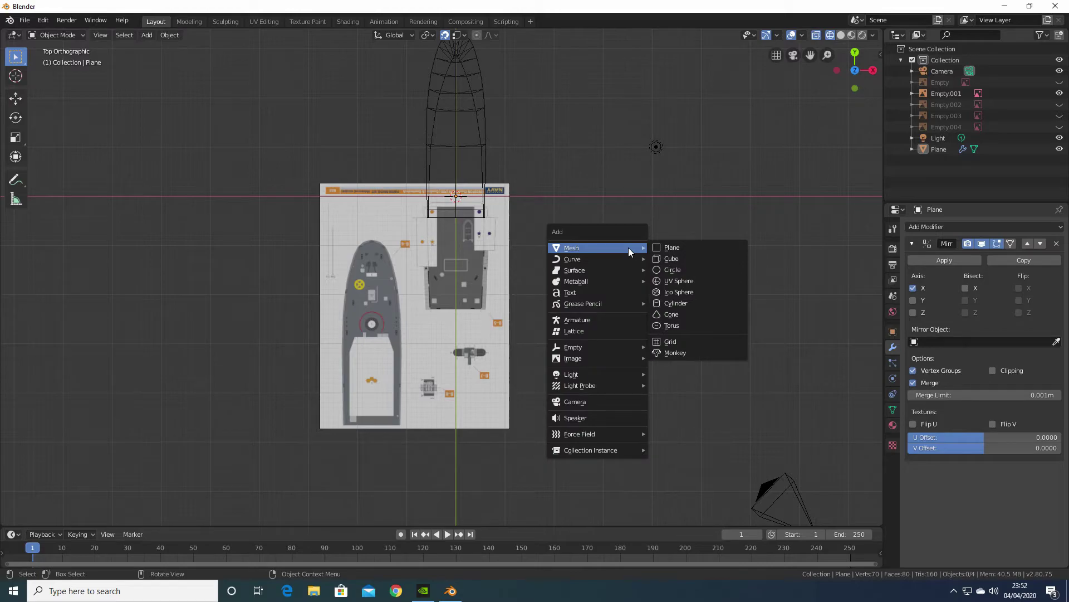
pyautogui.click(674, 247)
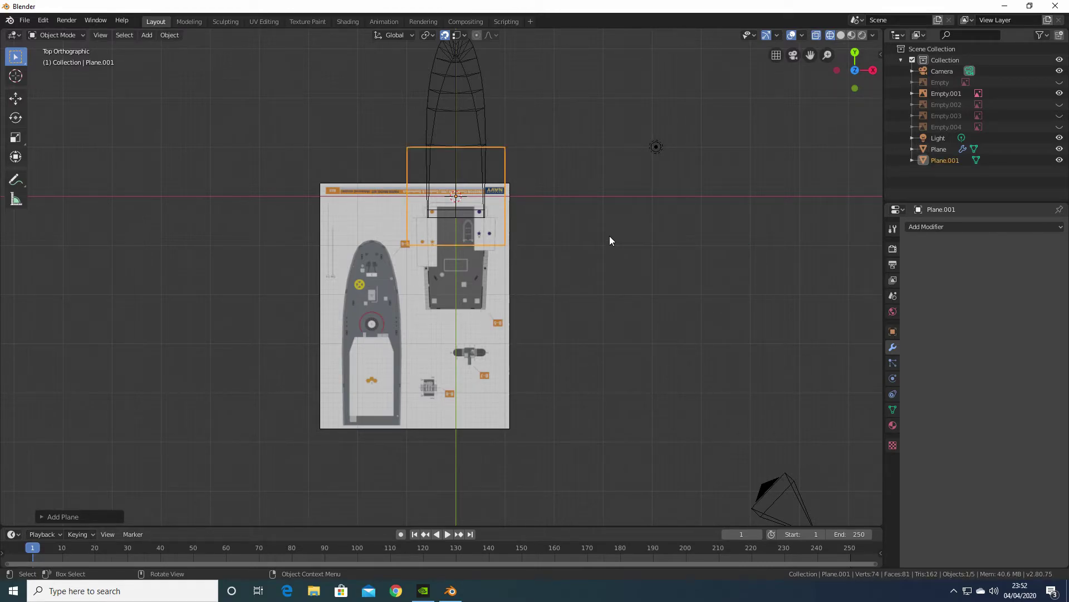
# Edit the new plane and split it along the Y axis with one centred loop cut
pyautogui.press('Tab')
pyautogui.press('ctrl')
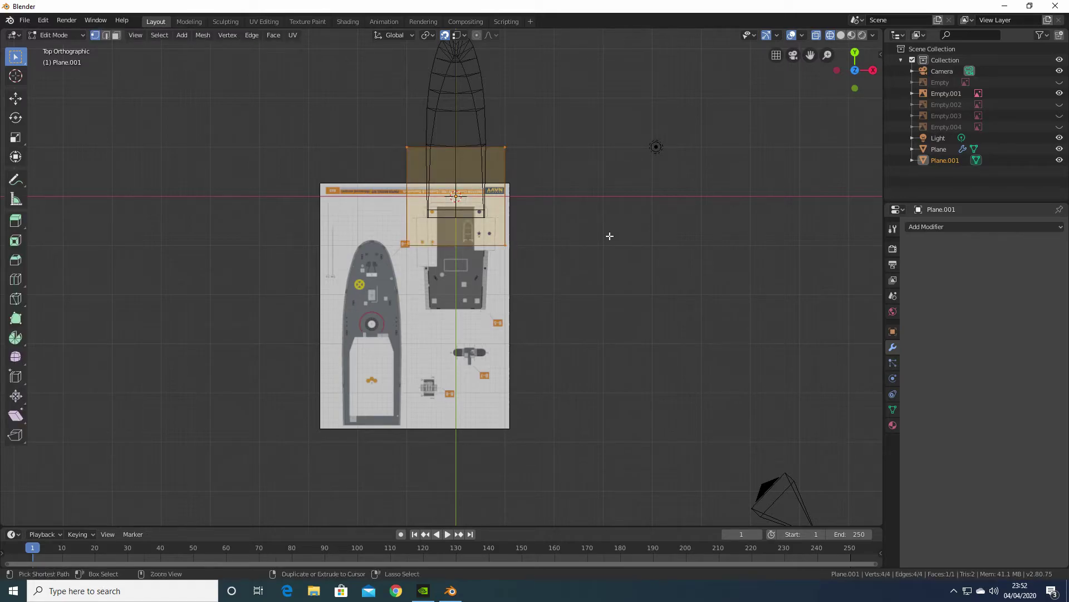
pyautogui.hotkey('ctrl', 'r')
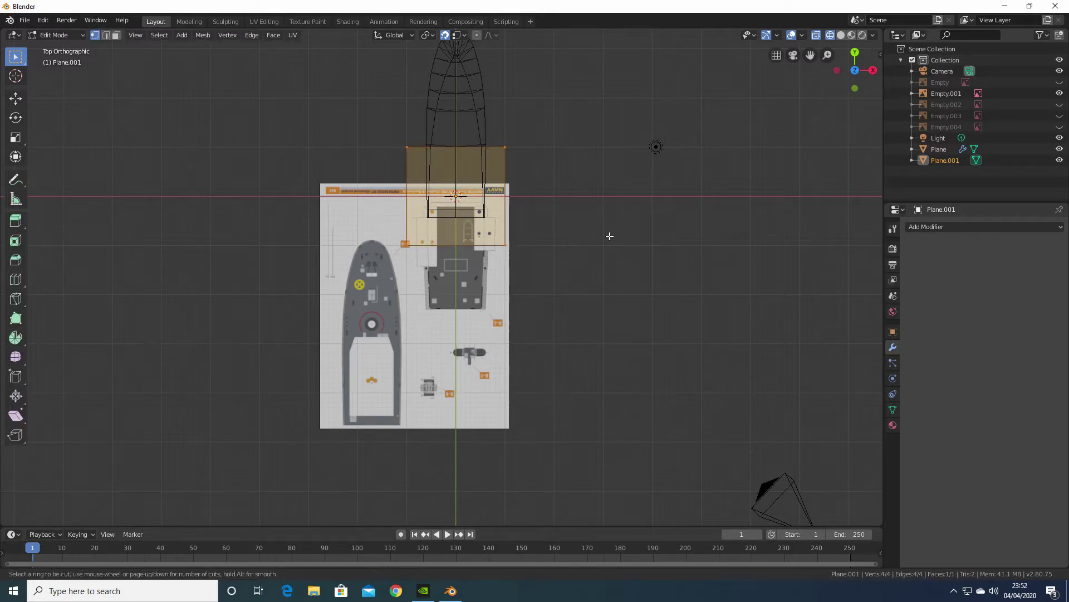
pyautogui.click(471, 237)
pyautogui.rightClick(471, 237)
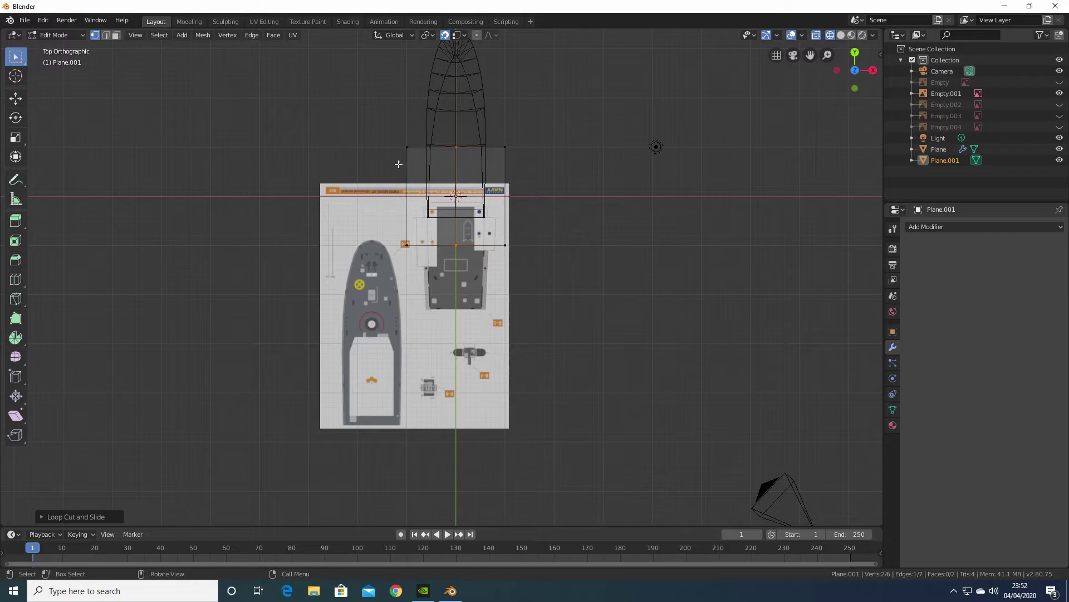
# Dissolve the outer vertices on the plane's negative X side and add a Mirror modifier to the remaining half
pyautogui.click(407, 148)
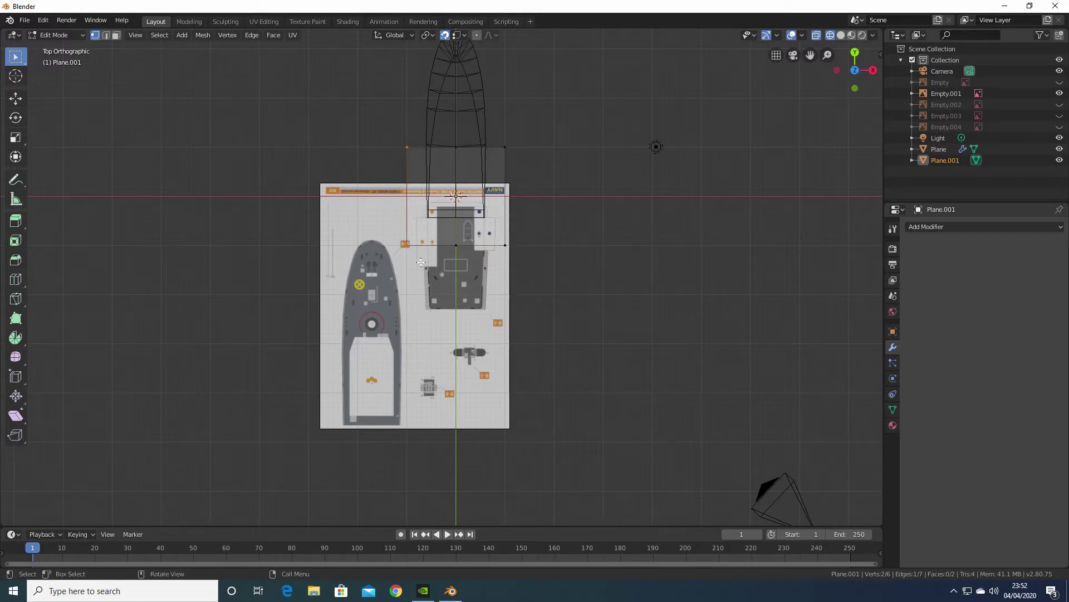
pyautogui.press('x')
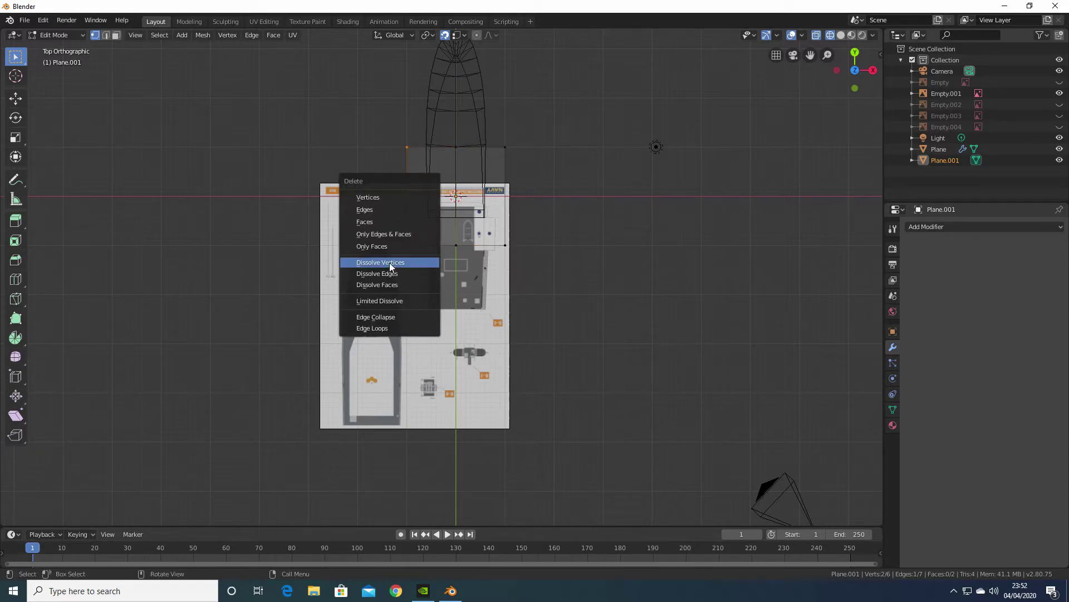
pyautogui.click(389, 262)
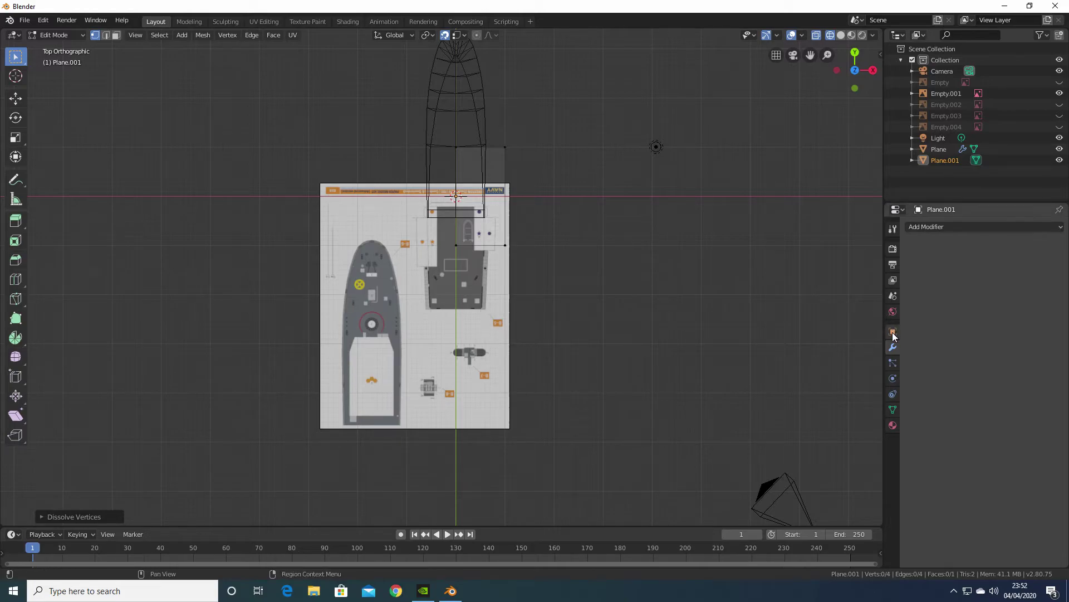
pyautogui.click(933, 227)
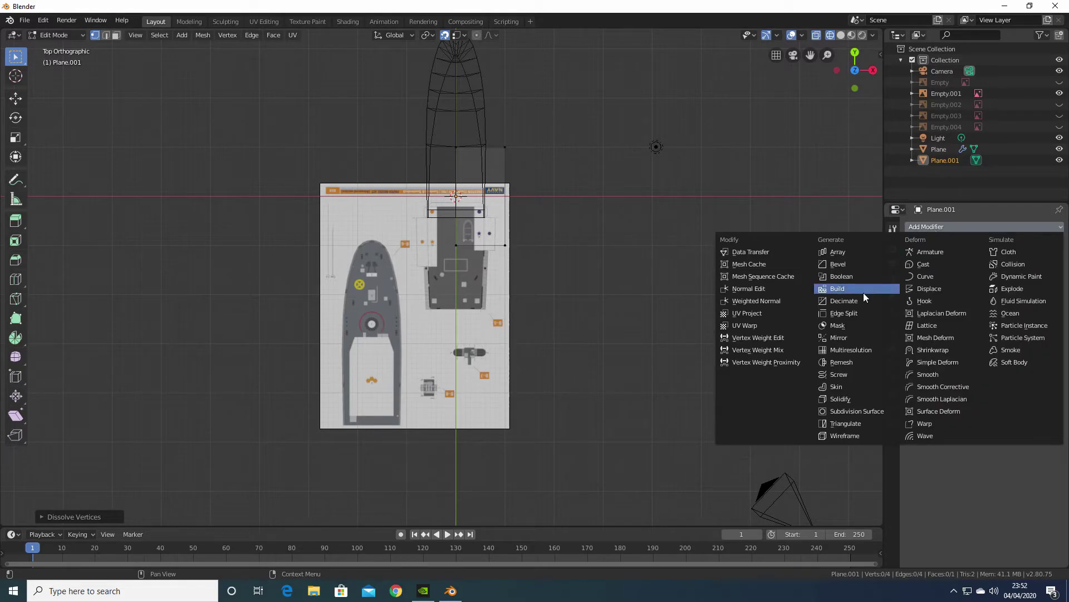
pyautogui.click(839, 337)
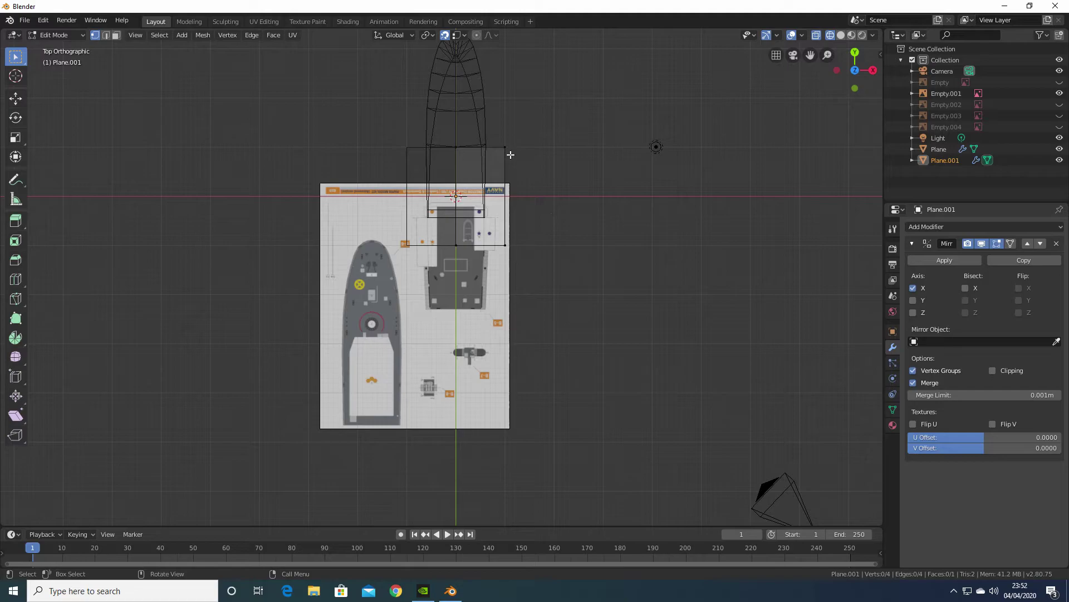
# Move the new plane's rear edge about 1.3 m along negative Y to the aft end of the quarterdeck drawing
pyautogui.scroll(7, 526, 202)
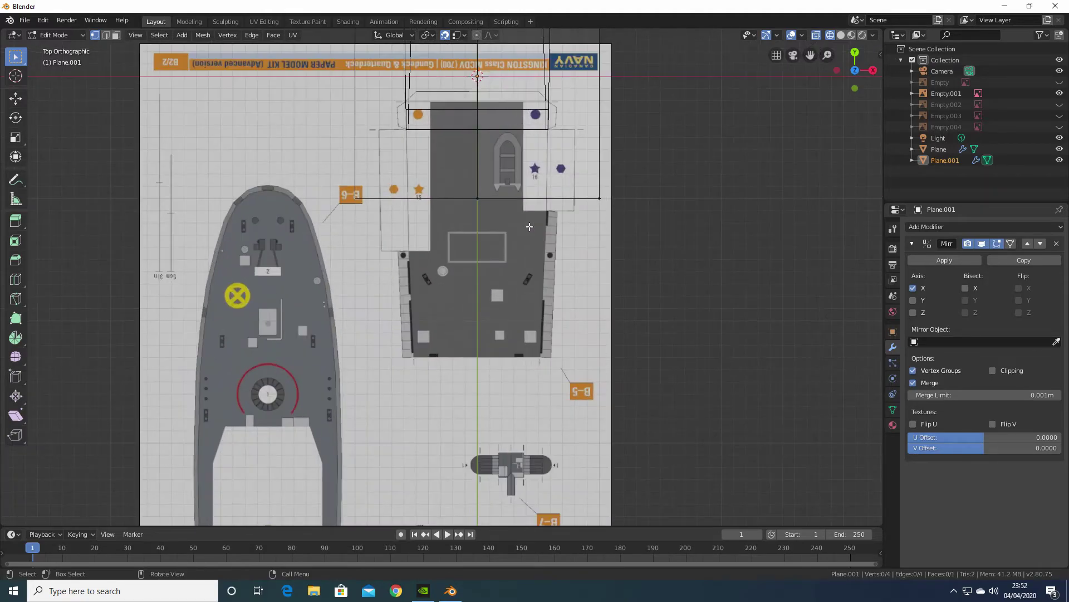
pyautogui.scroll(2, 629, 221)
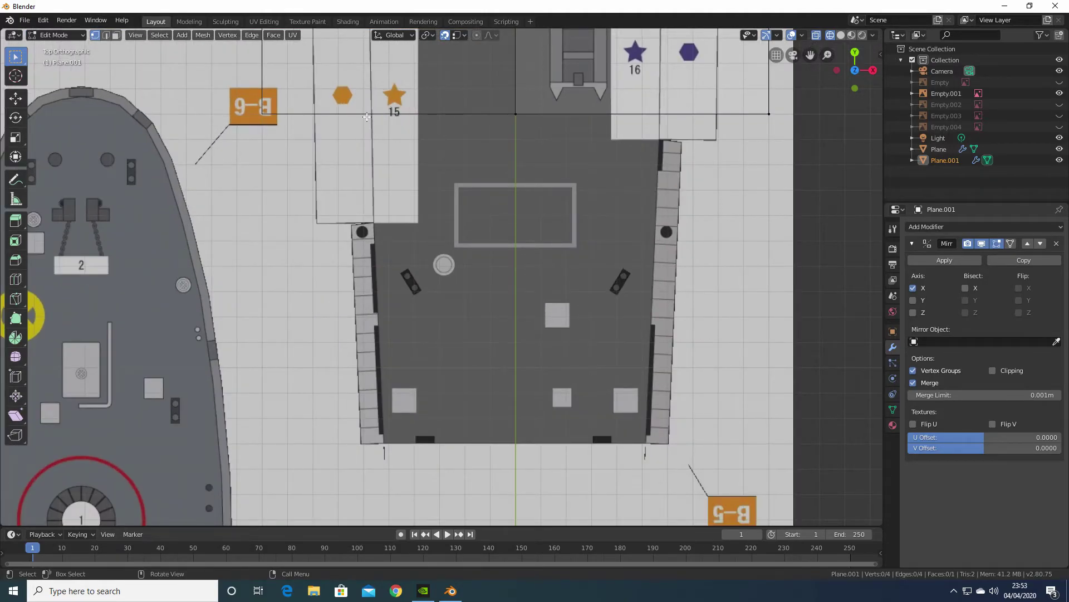
pyautogui.press('2')
pyautogui.click(744, 113)
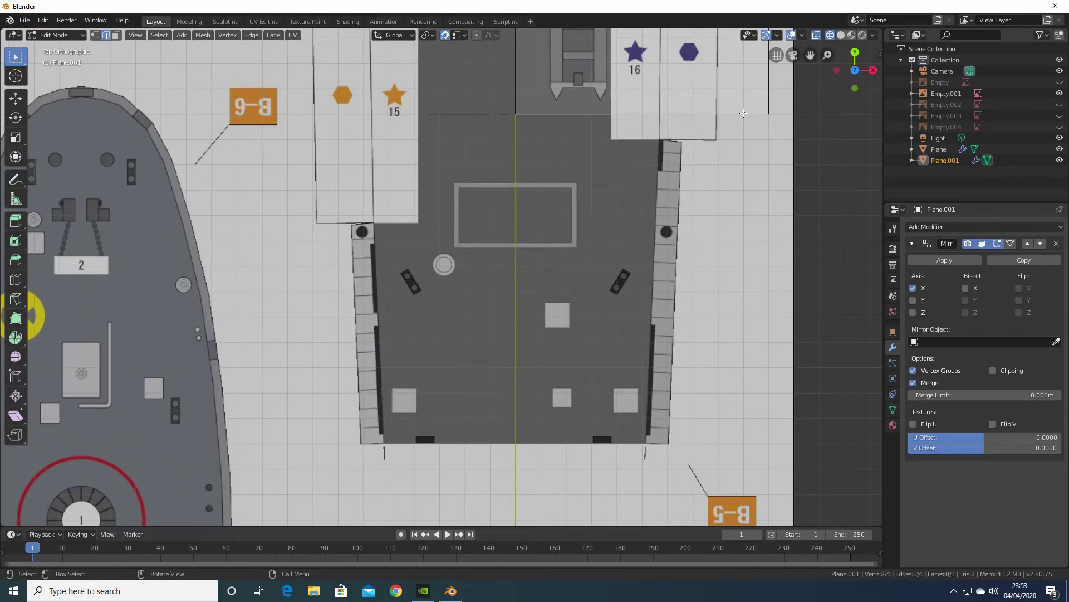
pyautogui.press('g')
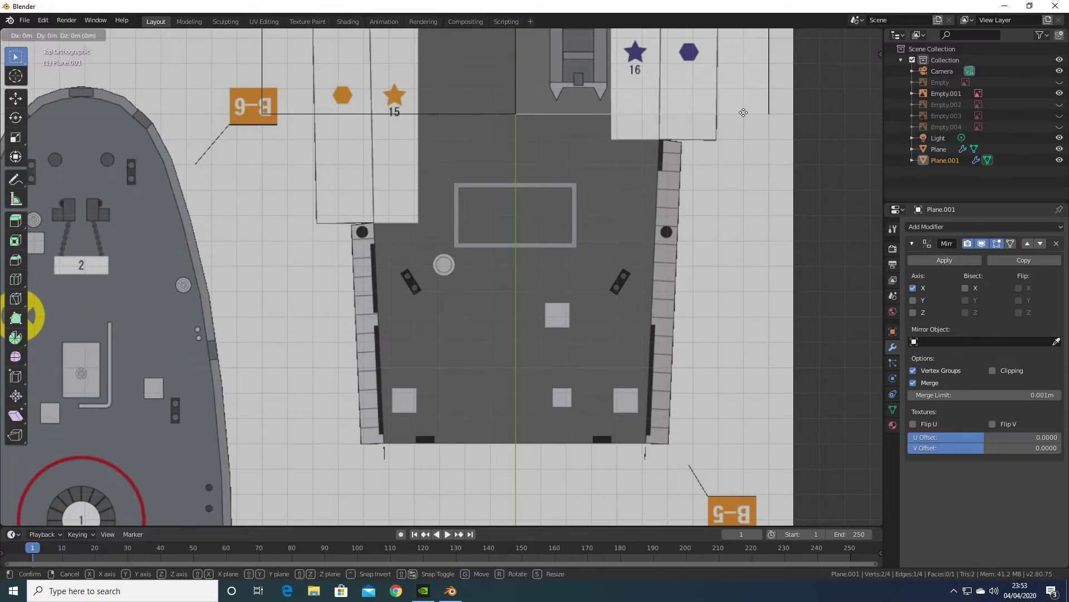
pyautogui.press('y')
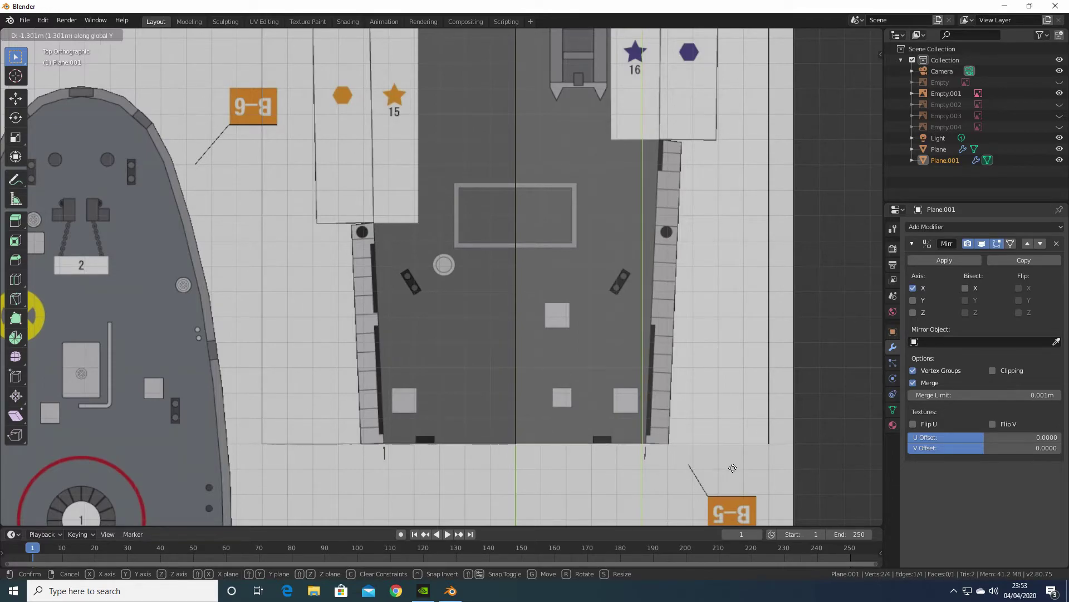
pyautogui.click(733, 466)
# Fine-tune the rear edge by about 0.001 m along Y to line up with the quarterdeck's aft line
pyautogui.scroll(3, 575, 439)
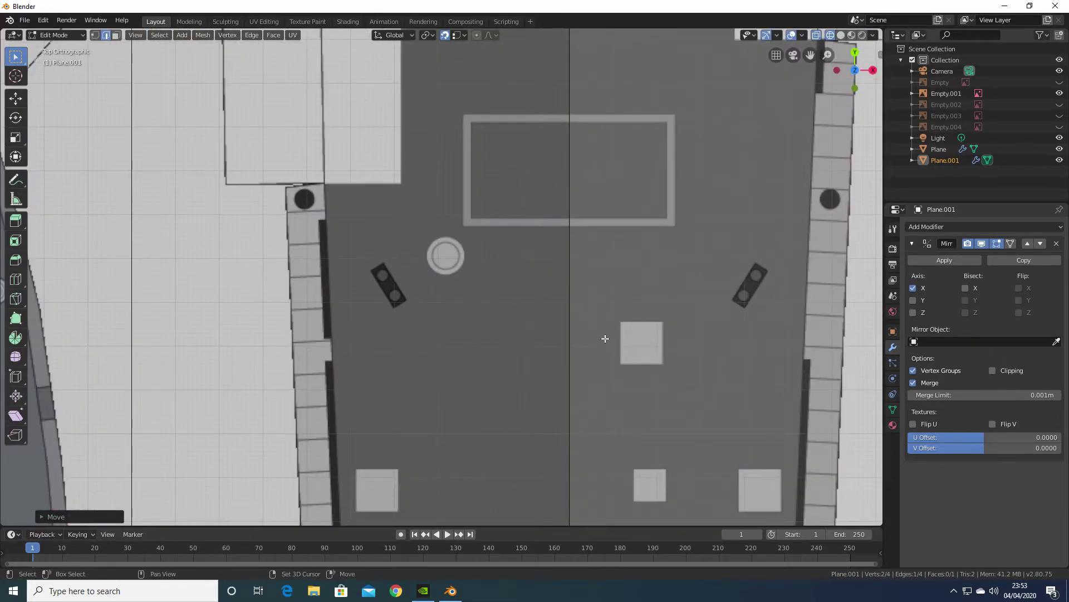
pyautogui.keyDown('shift'); pyautogui.moveTo(635, 341); pyautogui.dragTo(609, 197, button='middle'); pyautogui.keyUp('shift')
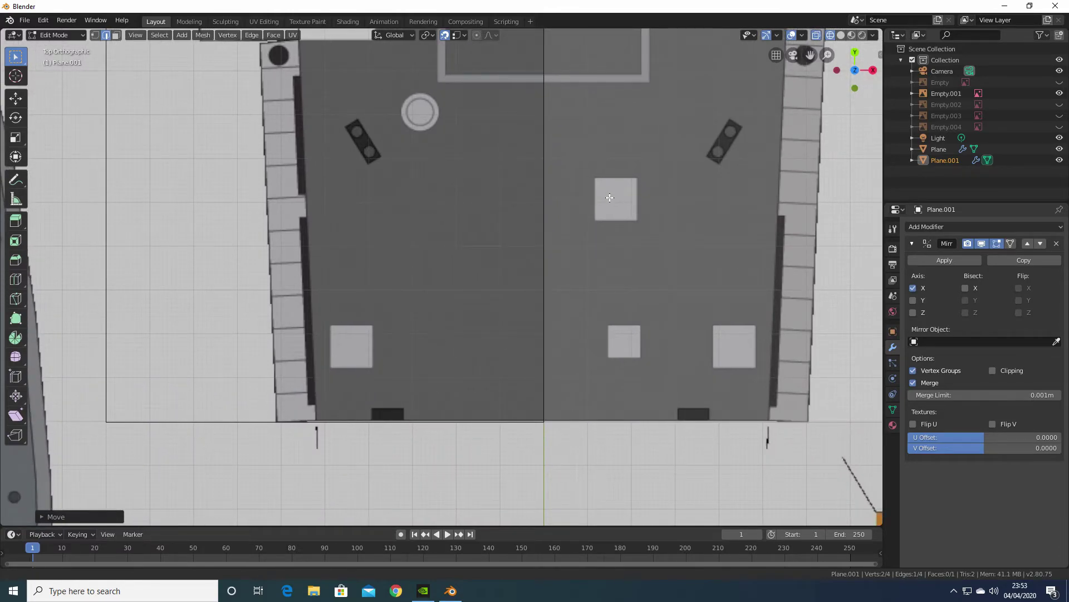
pyautogui.scroll(1, 638, 322)
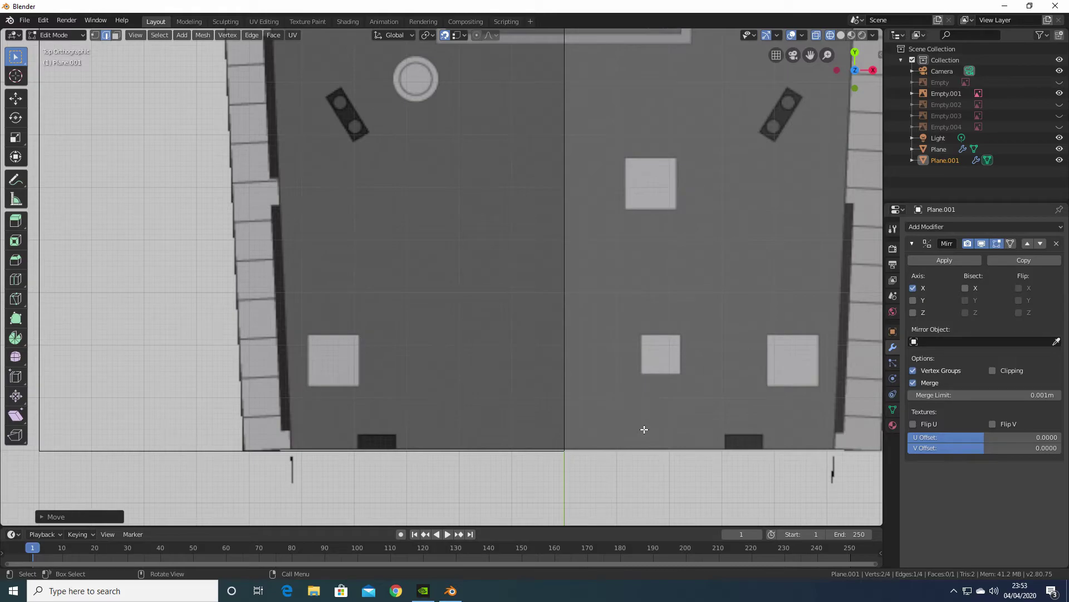
pyautogui.press('g')
pyautogui.press('y')
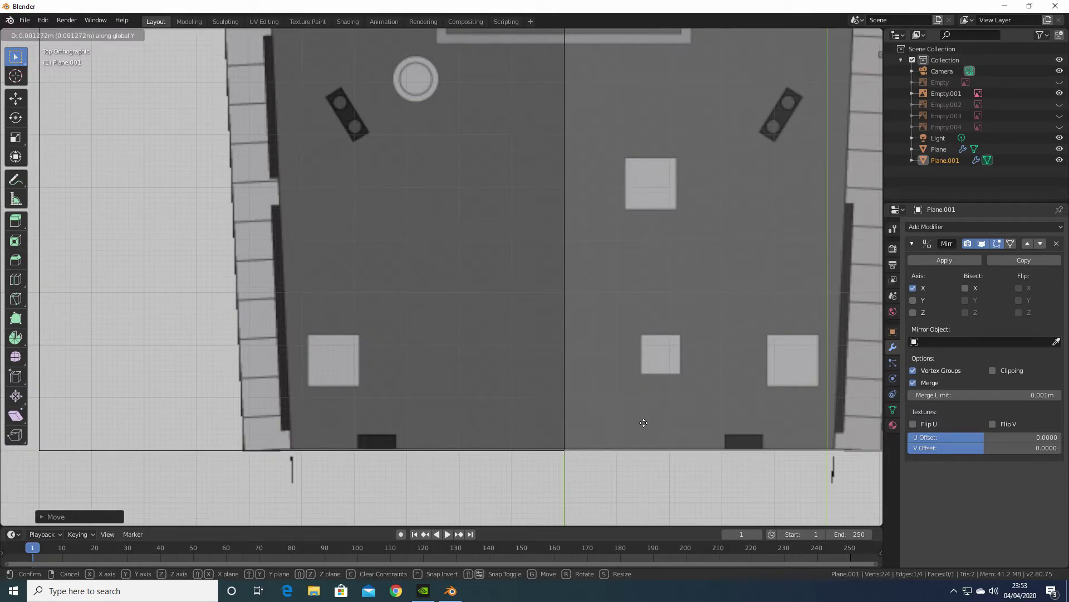
pyautogui.click(644, 422)
# Move the plane's outer side edge inward along X to just outside the quarterdeck's side strip
pyautogui.scroll(-6, 663, 314)
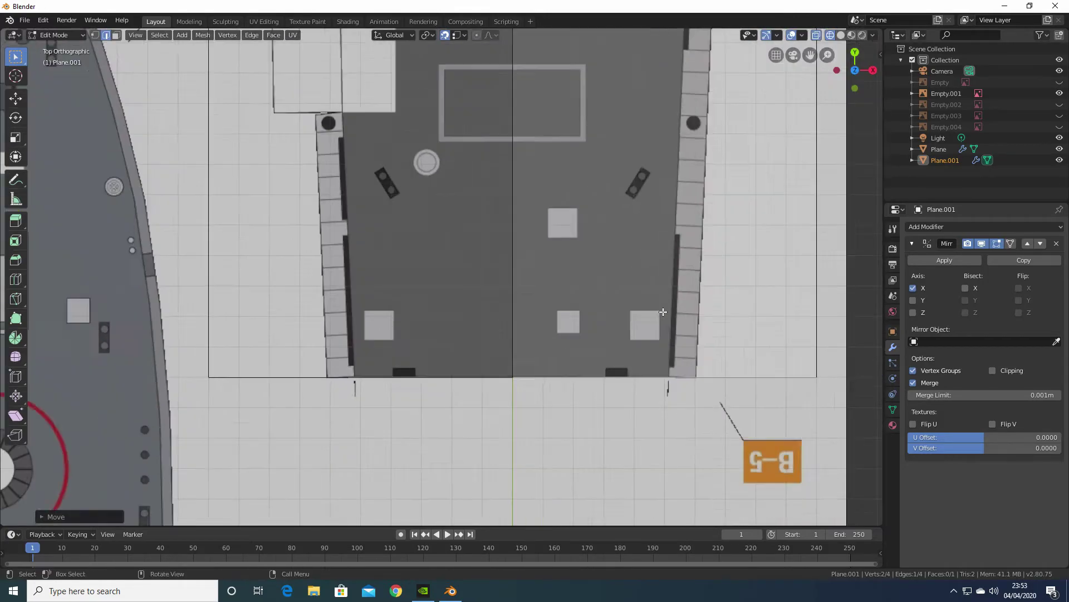
pyautogui.click(623, 155)
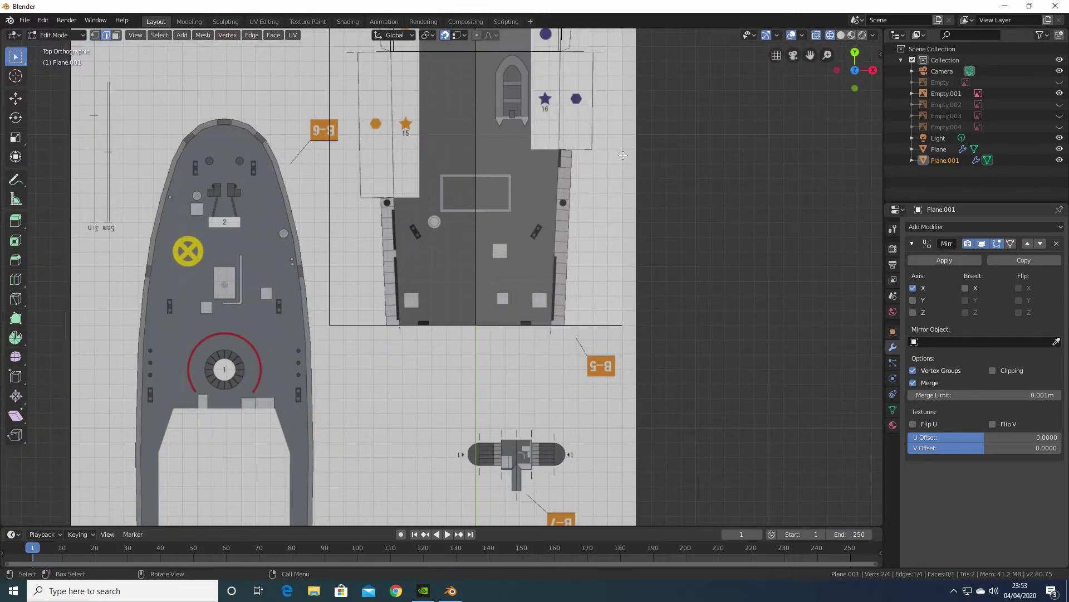
pyautogui.press('g')
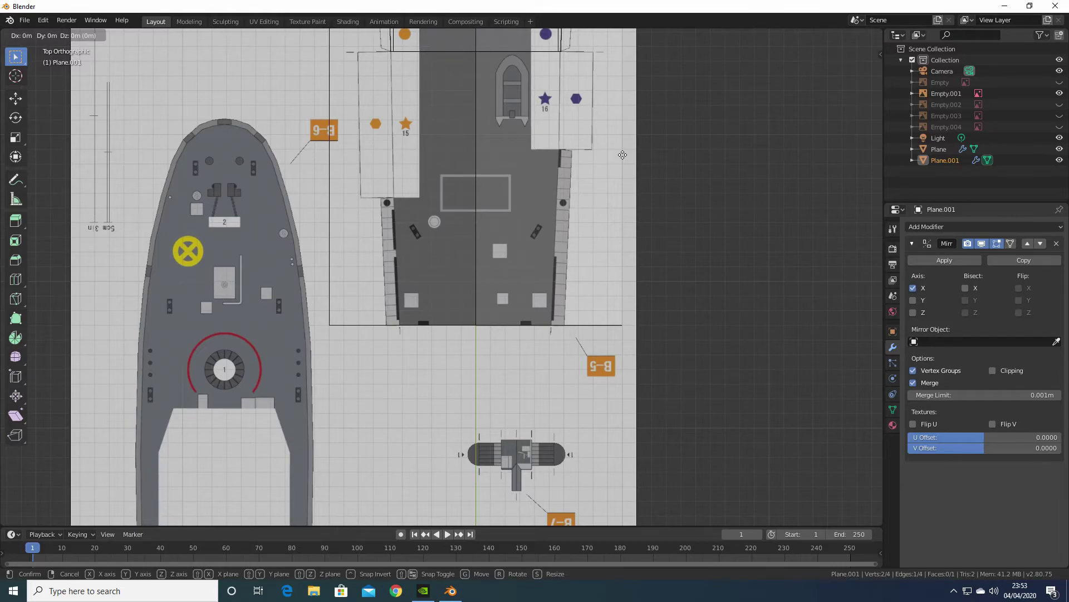
pyautogui.press('x')
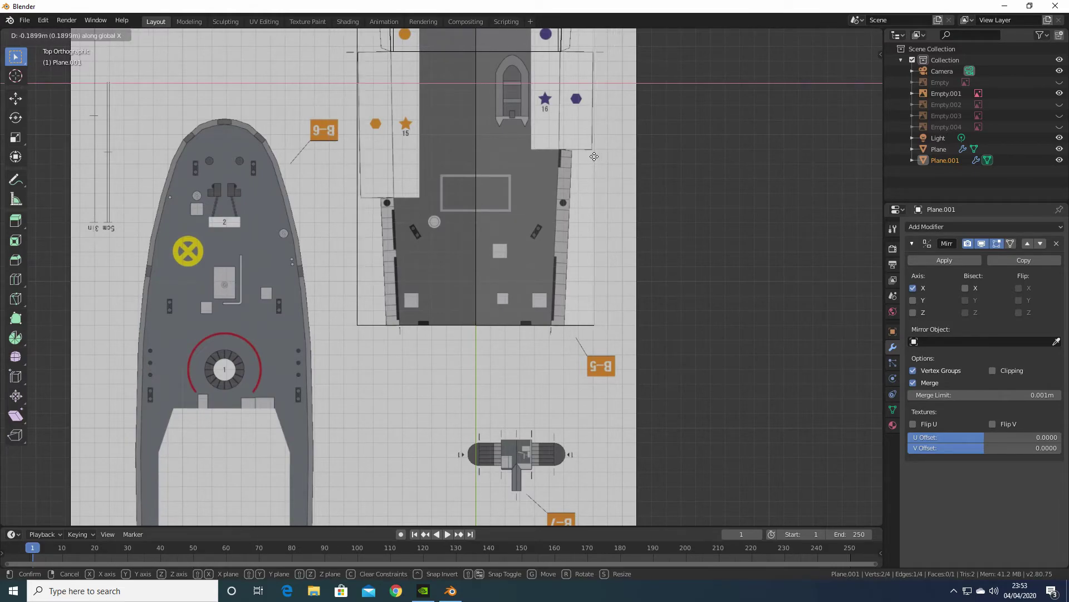
pyautogui.click(580, 157)
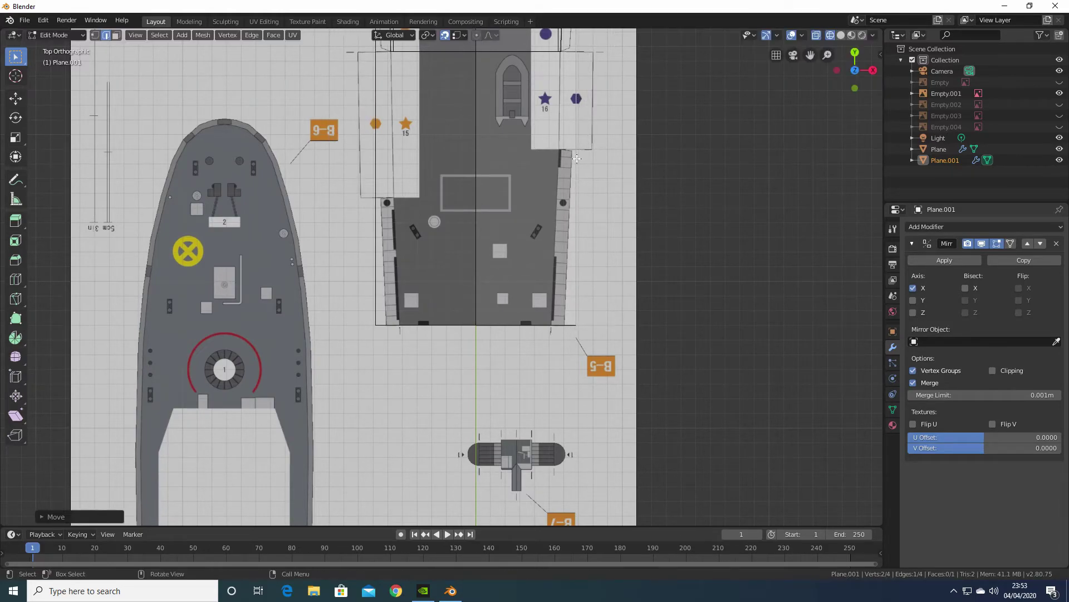
# Set snapping to Edge and move the plane's front edge about 1.435 m along negative Y onto the hull's stern edge
pyautogui.scroll(1, 624, 109)
pyautogui.keyDown('shift'); pyautogui.moveTo(642, 109); pyautogui.dragTo(643, 417, button='middle'); pyautogui.keyUp('shift')
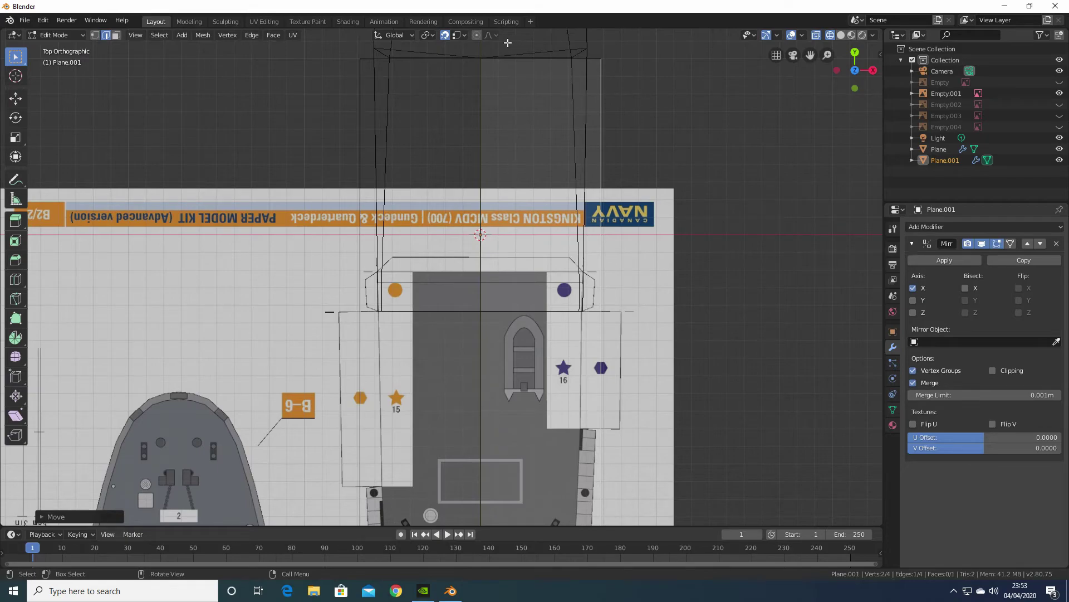
pyautogui.click(460, 35)
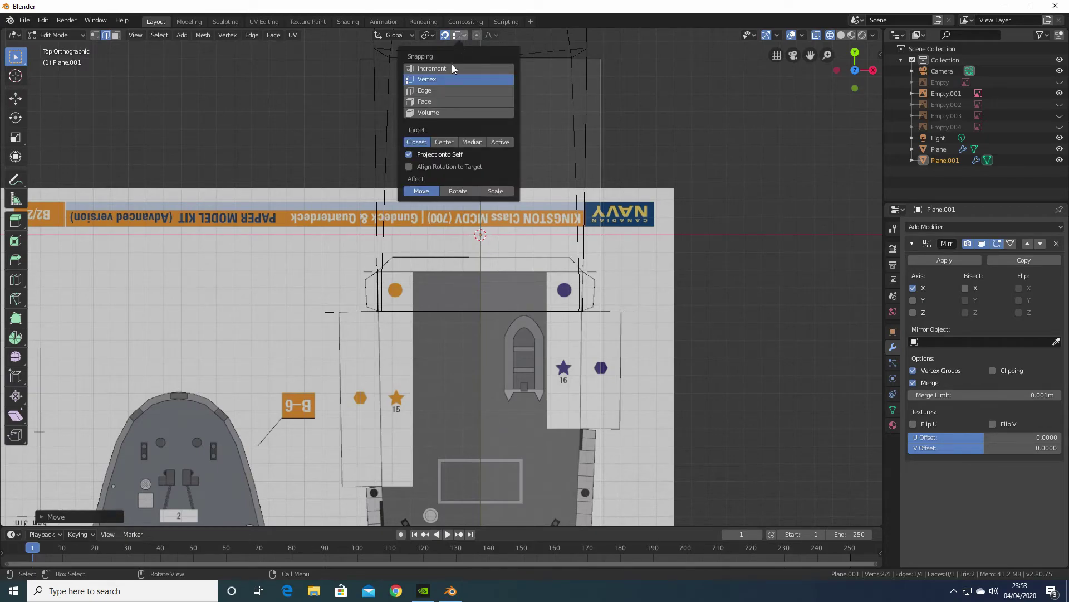
pyautogui.click(429, 91)
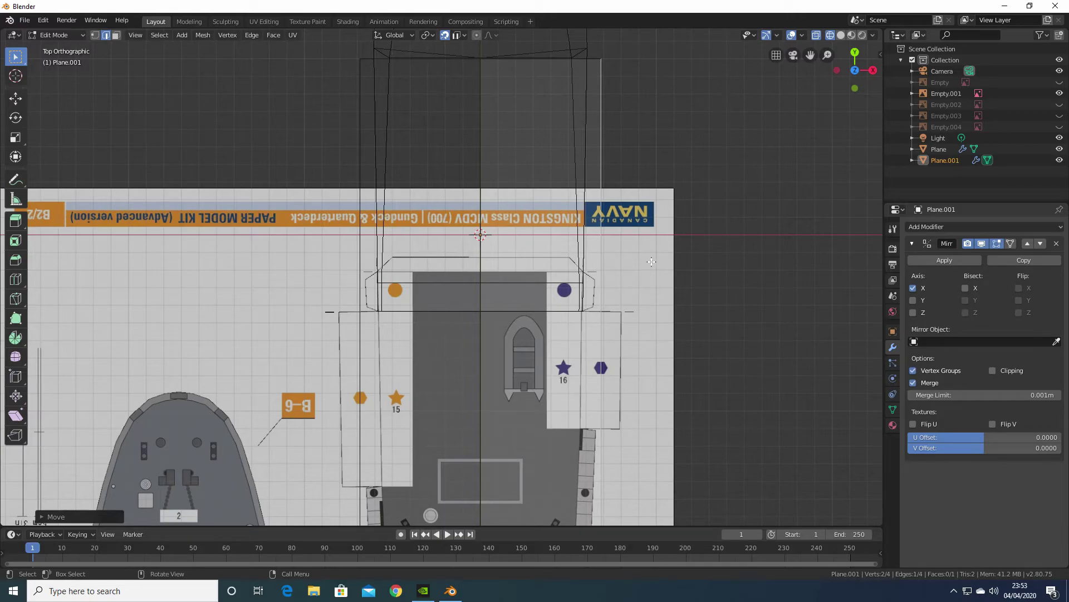
pyautogui.scroll(-3, 717, 298)
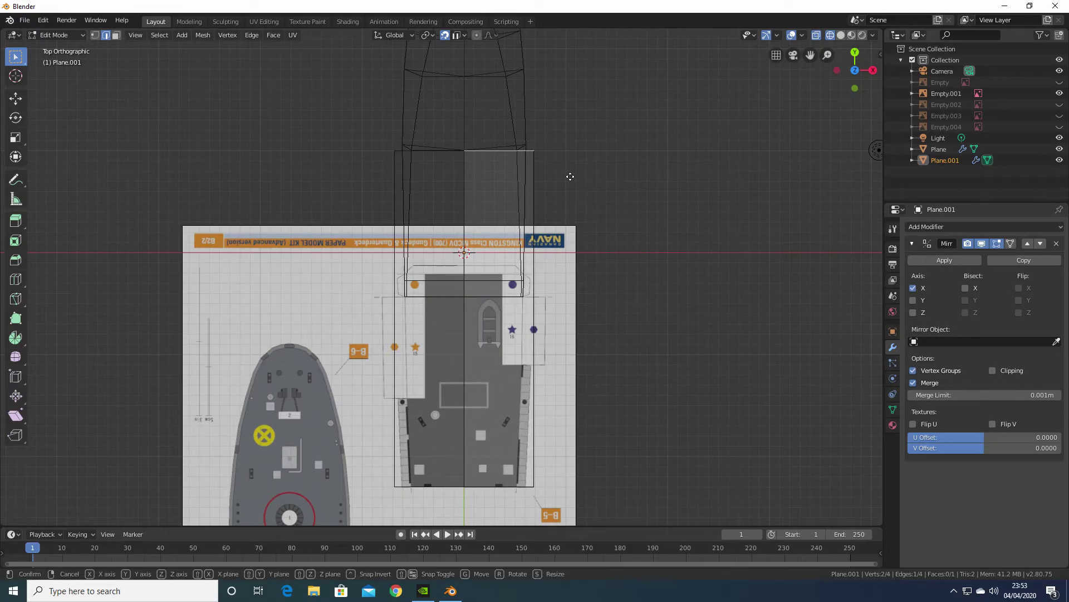
pyautogui.press('g')
pyautogui.press('y')
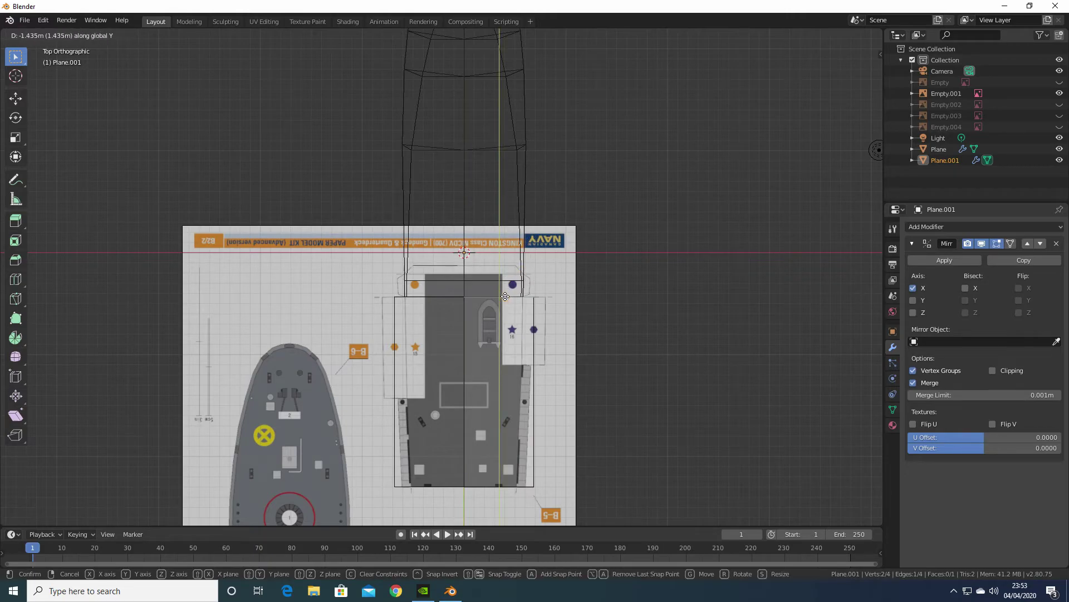
pyautogui.click(505, 297)
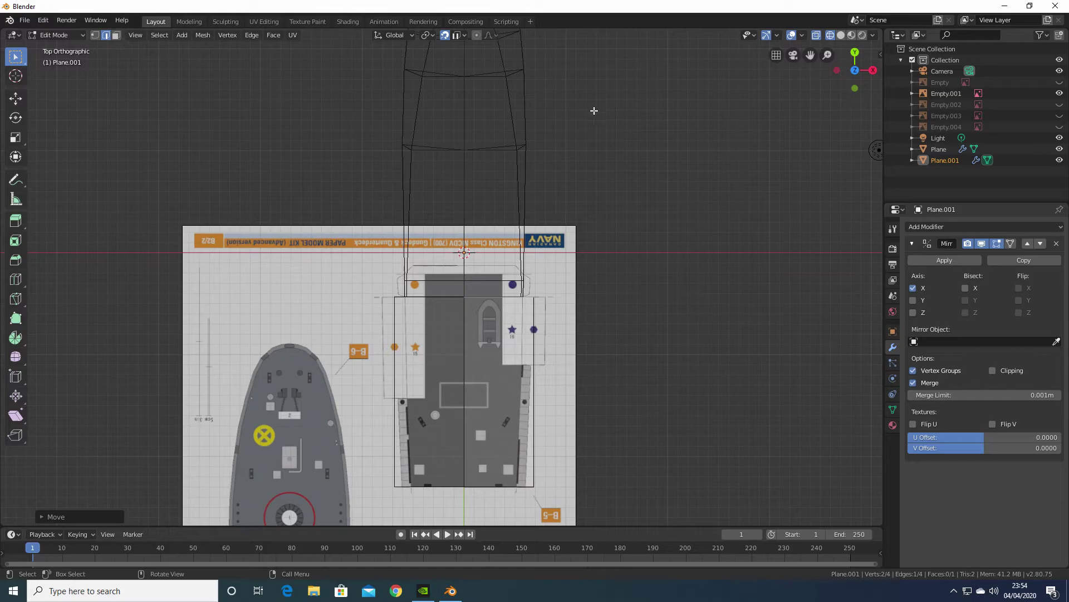
# Show Empty.003 and, with snapping off, extrude the quarterdeck face about 0.204 m upward to the top of the 700 transom panel
pyautogui.click(1060, 117)
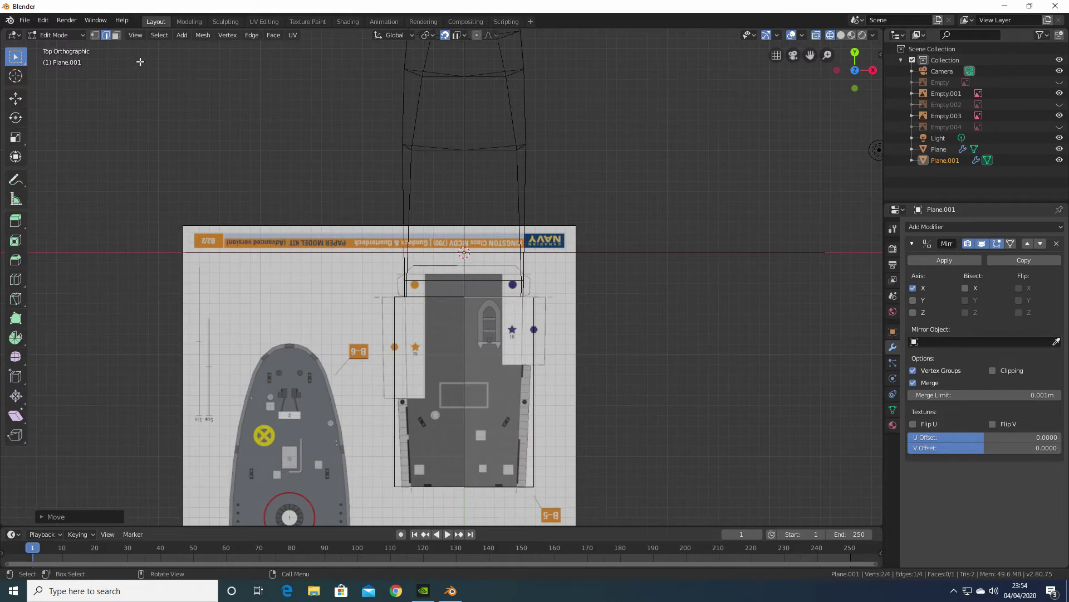
pyautogui.click(116, 35)
pyautogui.click(504, 401)
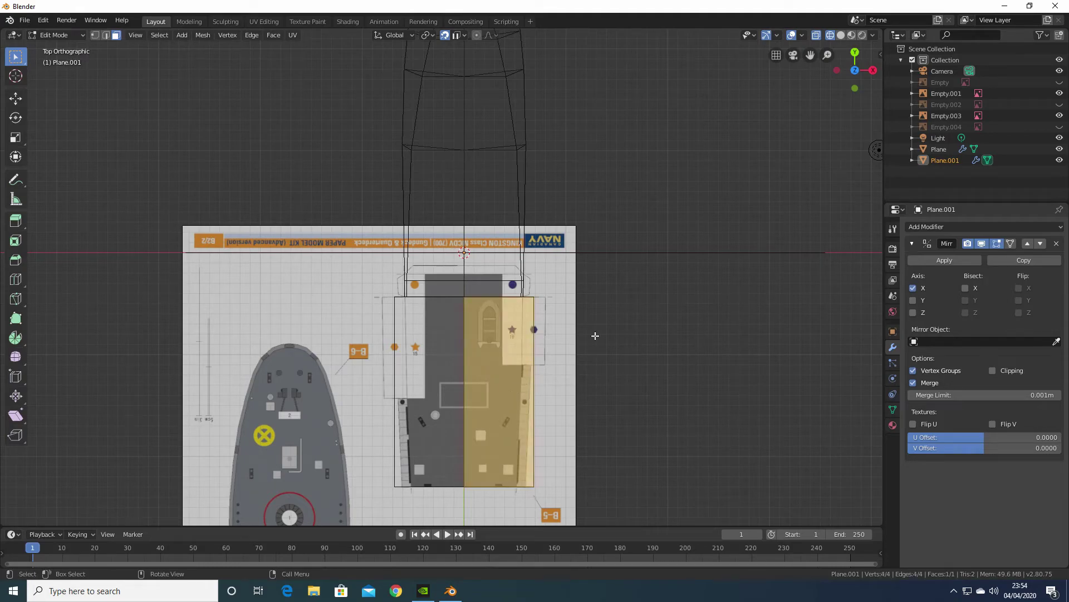
pyautogui.press('KP_1')
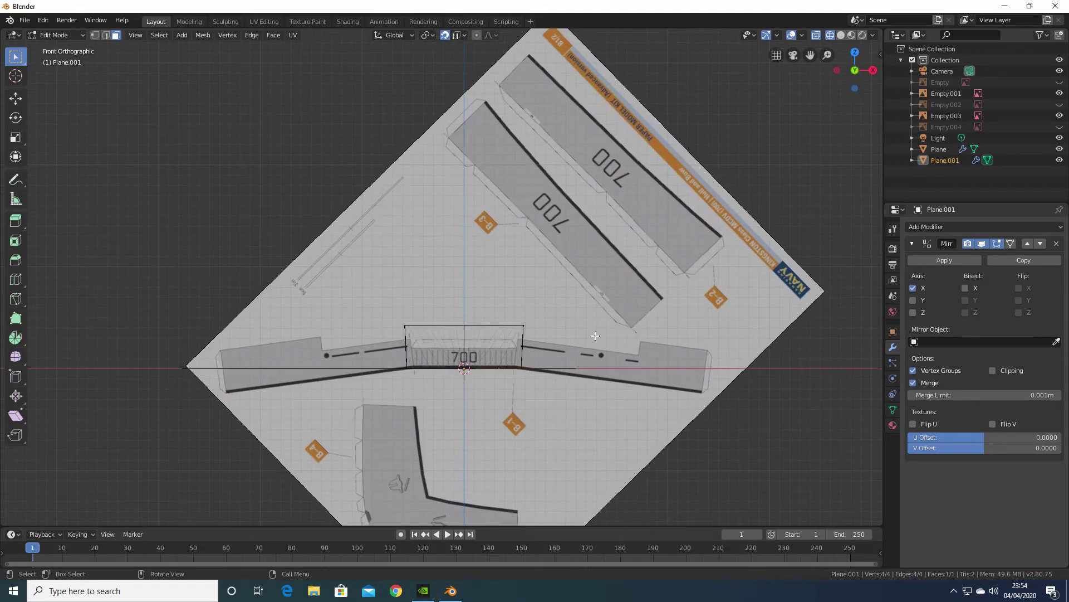
pyautogui.scroll(4, 480, 330)
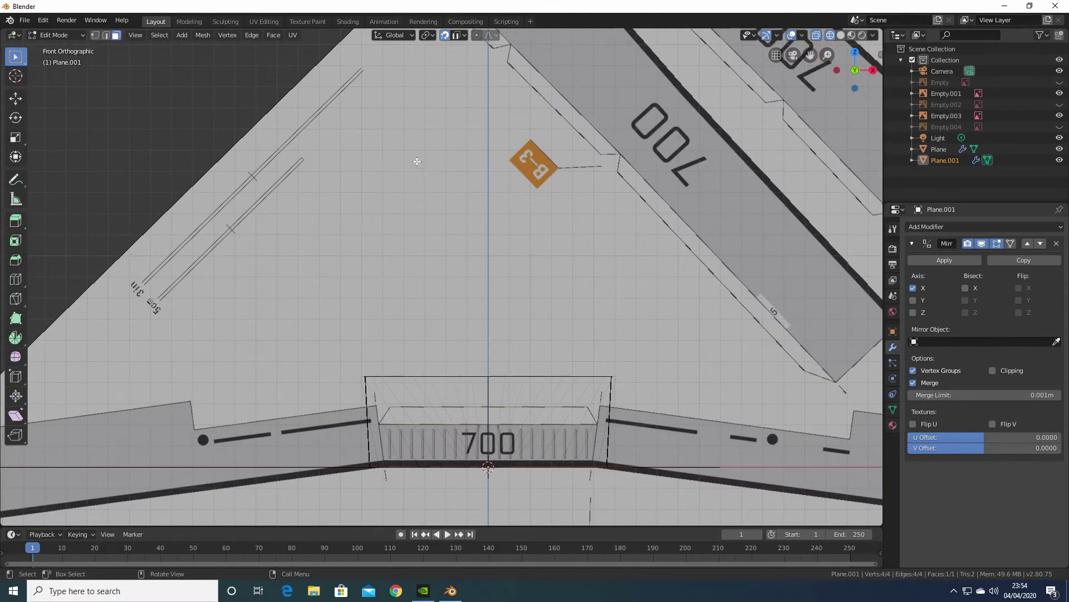
pyautogui.click(445, 35)
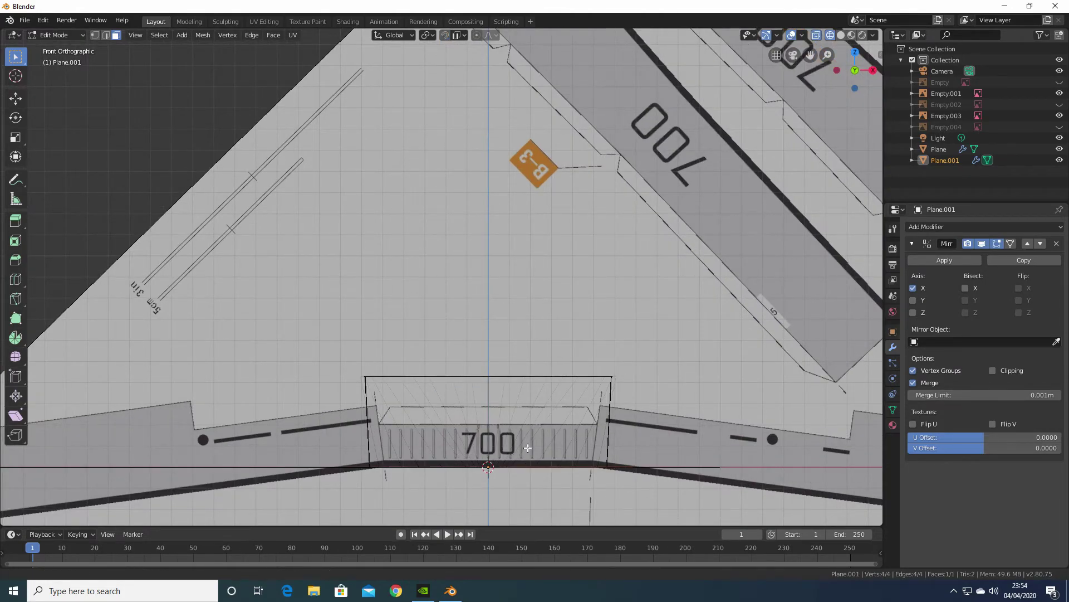
pyautogui.keyDown('shift'); pyautogui.moveTo(528, 447); pyautogui.dragTo(530, 300, button='middle'); pyautogui.keyUp('shift')
pyautogui.scroll(3, 530, 301)
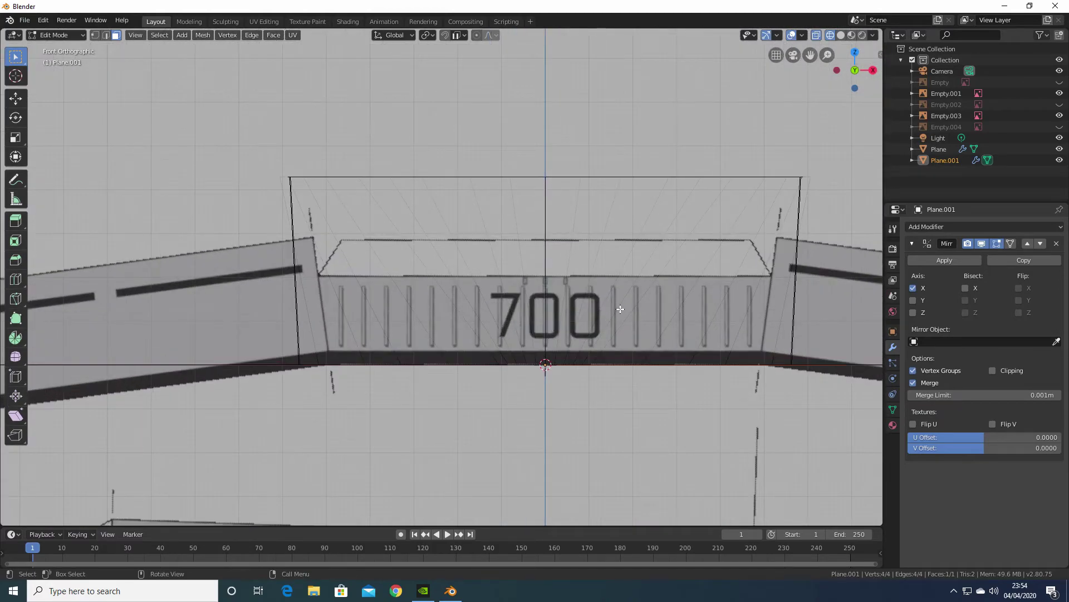
pyautogui.press('e')
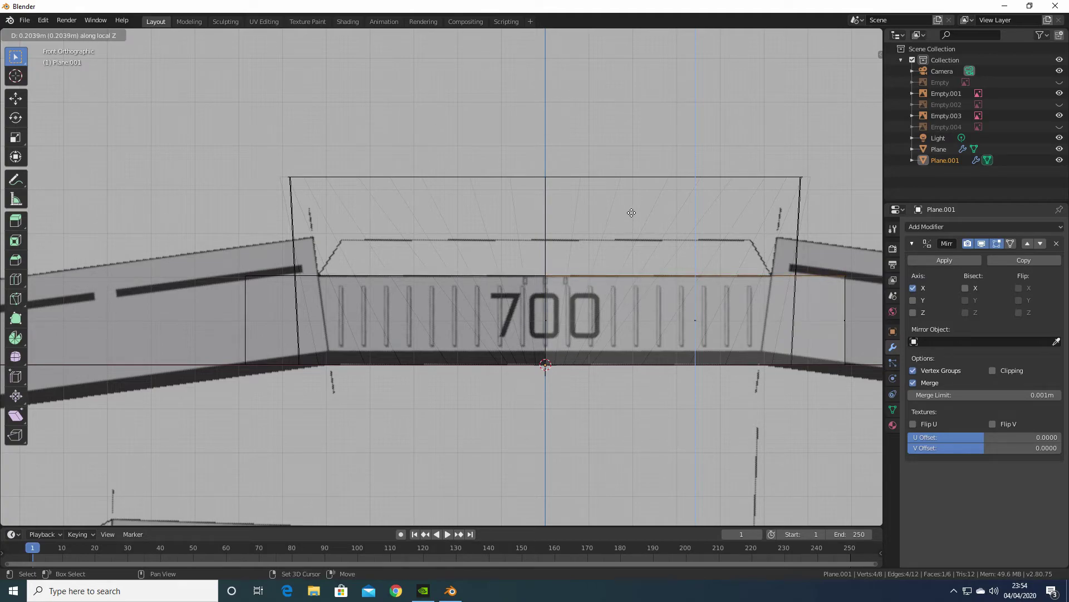
pyautogui.click(631, 213)
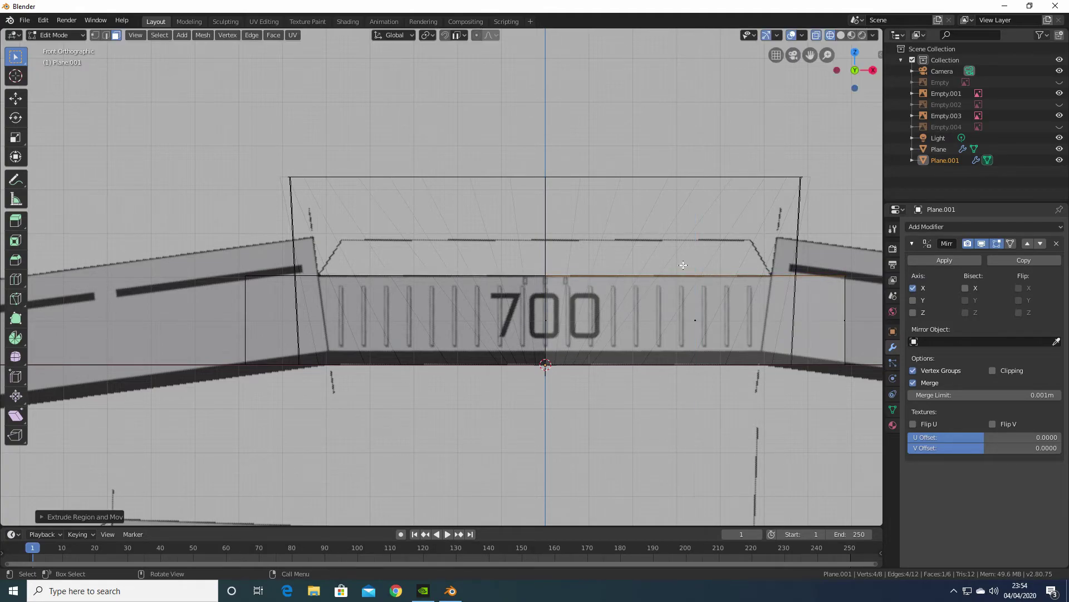
# Return to the top view, show the Empty reference image and hide Empty.001
pyautogui.scroll(-3, 714, 289)
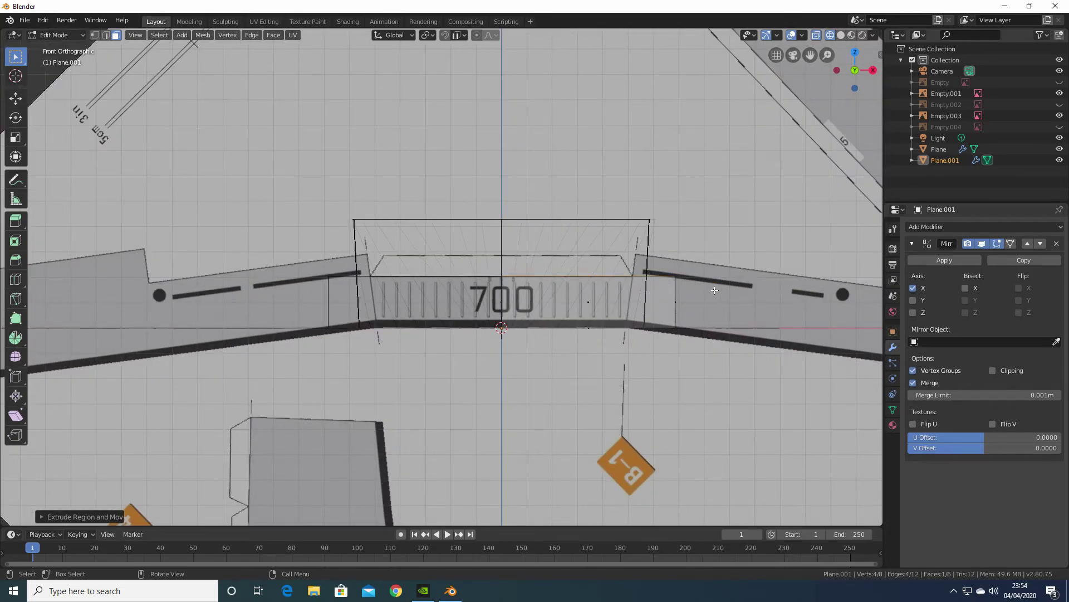
pyautogui.press('KP_7')
pyautogui.keyDown('shift'); pyautogui.moveTo(735, 355); pyautogui.dragTo(711, 151, button='middle'); pyautogui.keyUp('shift')
pyautogui.scroll(-1, 817, 199)
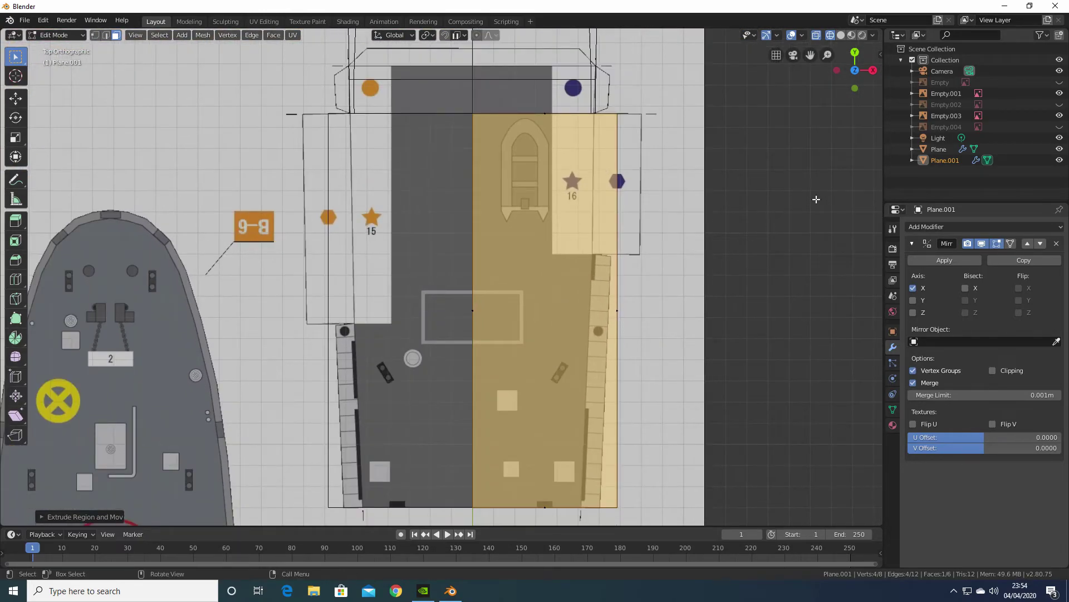
pyautogui.click(1060, 83)
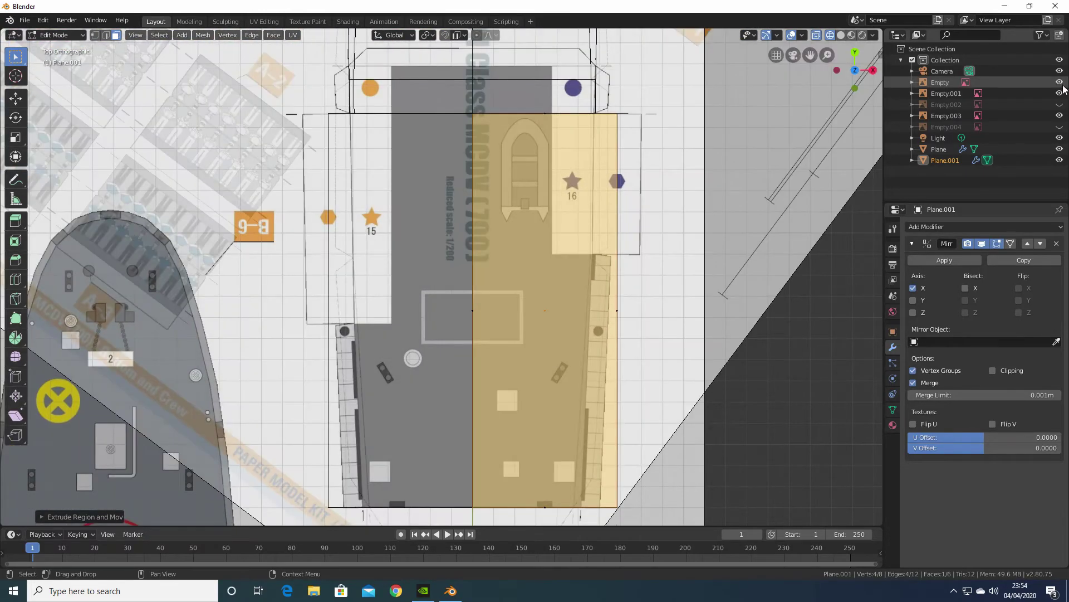
pyautogui.click(1060, 93)
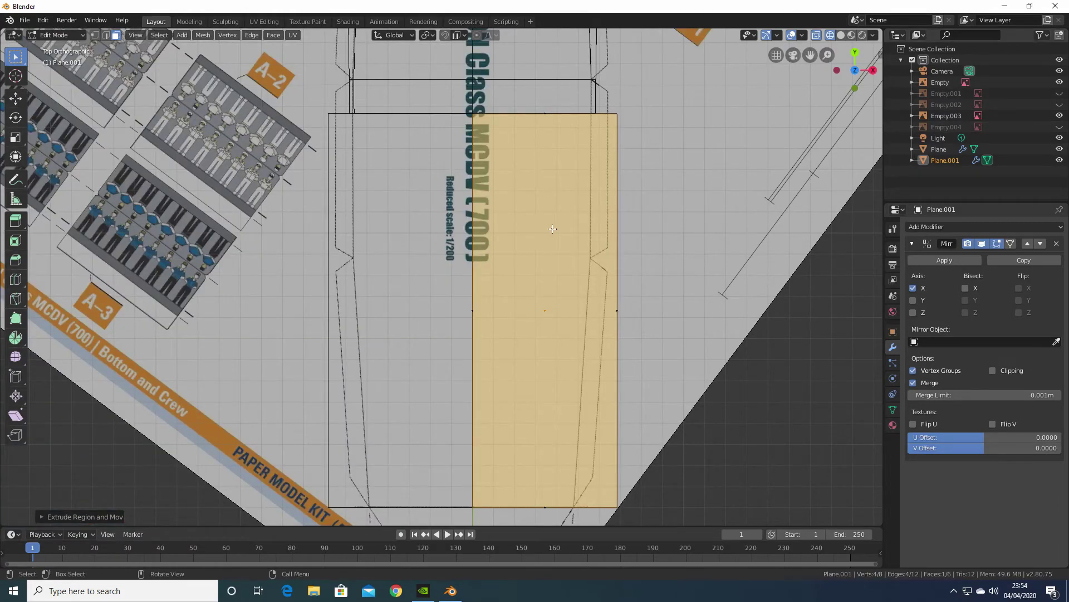
# Add a loop cut across the quarterdeck block and slide it forward, factor about -0.266, to the notch in the reference's side outline
pyautogui.press('ctrl')
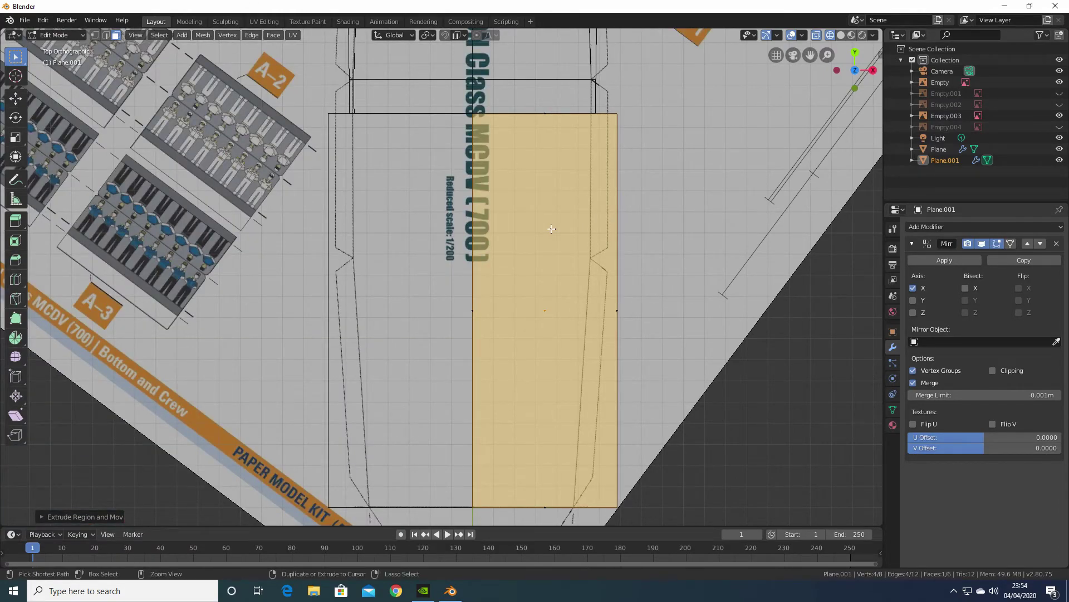
pyautogui.hotkey('ctrl', 'r')
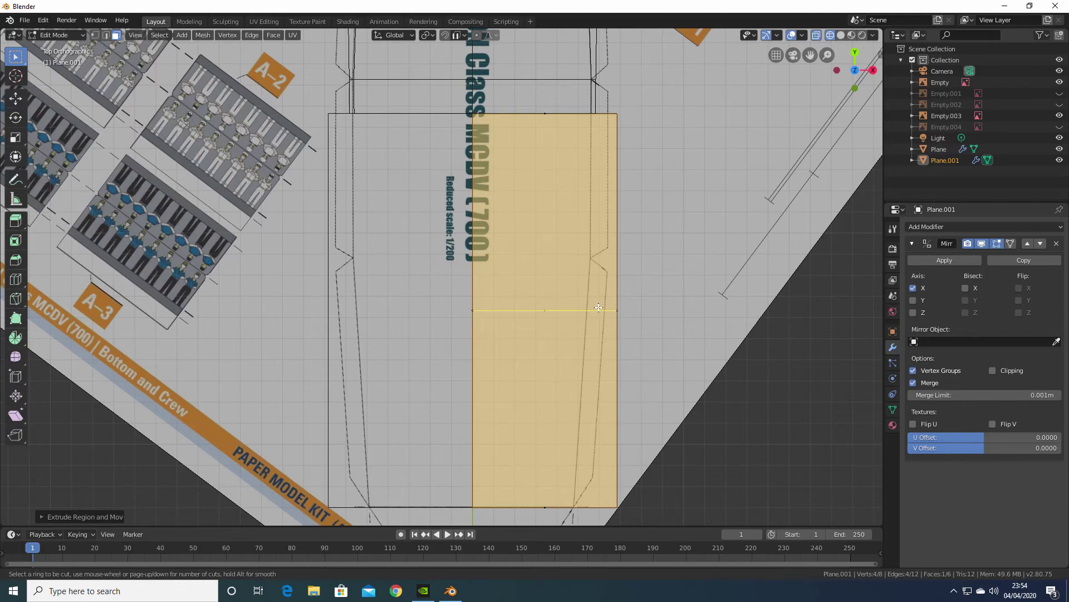
pyautogui.click(597, 306)
pyautogui.press('shift')
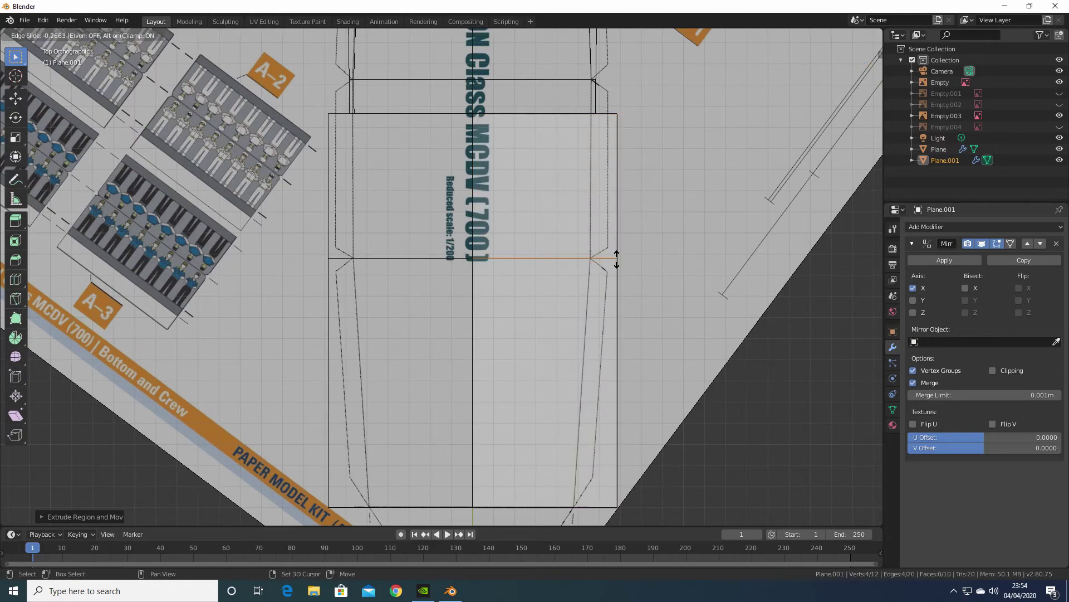
pyautogui.click(617, 258)
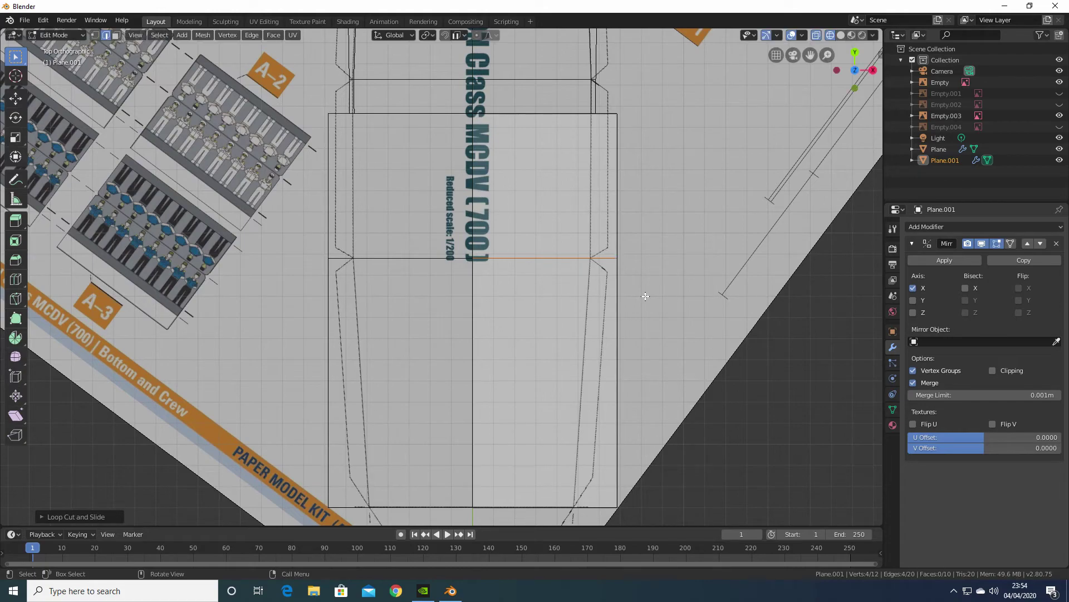
# In vertex select mode, move the lower stern corner vertex about 0.205 m along negative X onto the reference outline's corner
pyautogui.scroll(-1, 646, 298)
pyautogui.keyDown('shift'); pyautogui.moveTo(636, 326); pyautogui.dragTo(596, 136, button='middle'); pyautogui.keyUp('shift')
pyautogui.moveTo(655, 329); pyautogui.dragTo(558, 280, button='middle')
pyautogui.scroll(1, 542, 338)
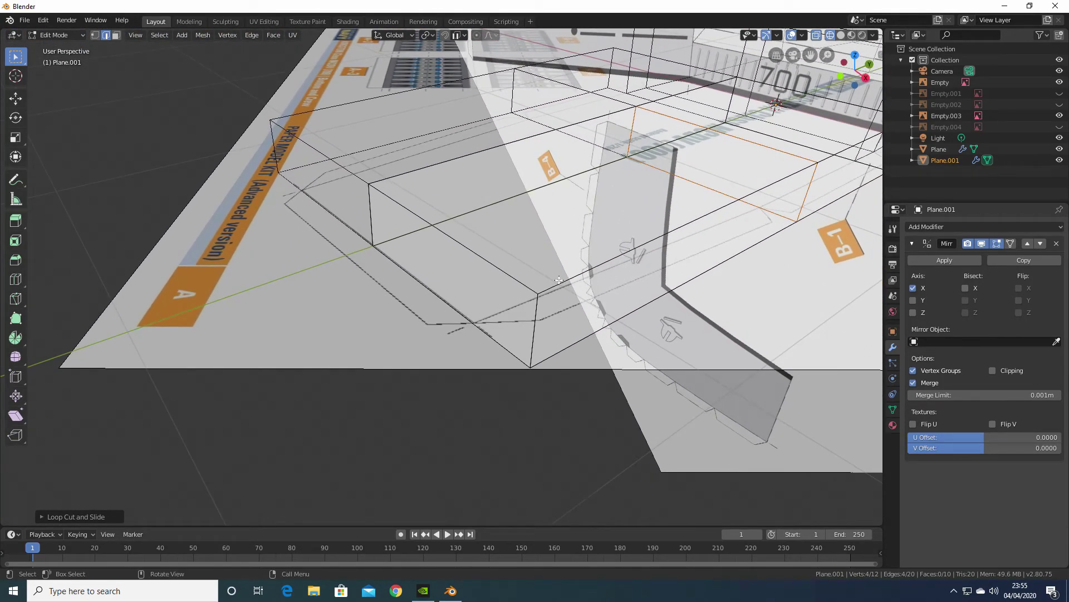
pyautogui.scroll(3, 491, 311)
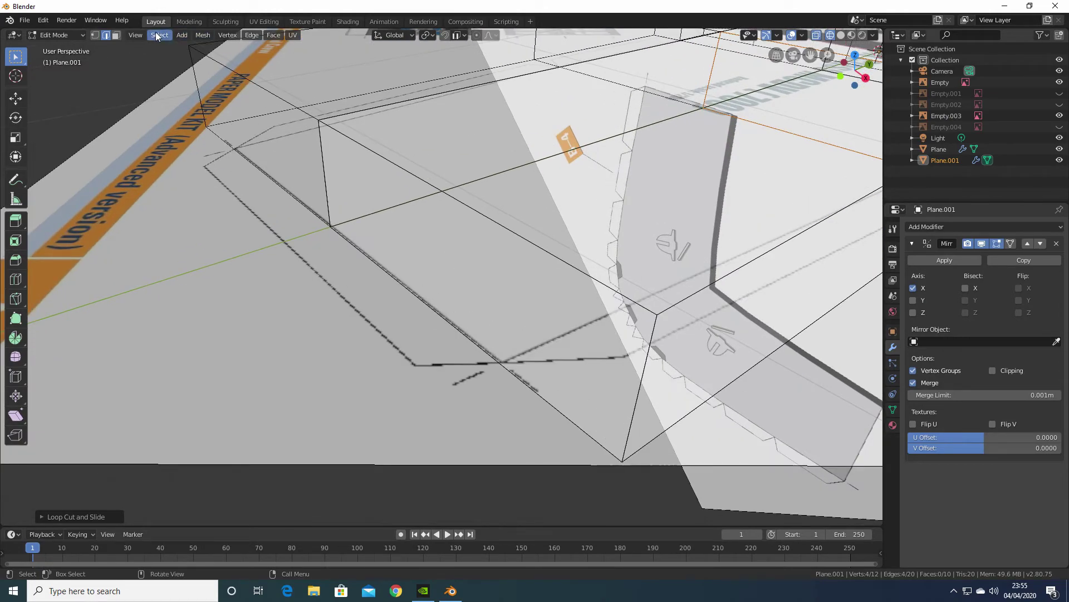
pyautogui.click(96, 36)
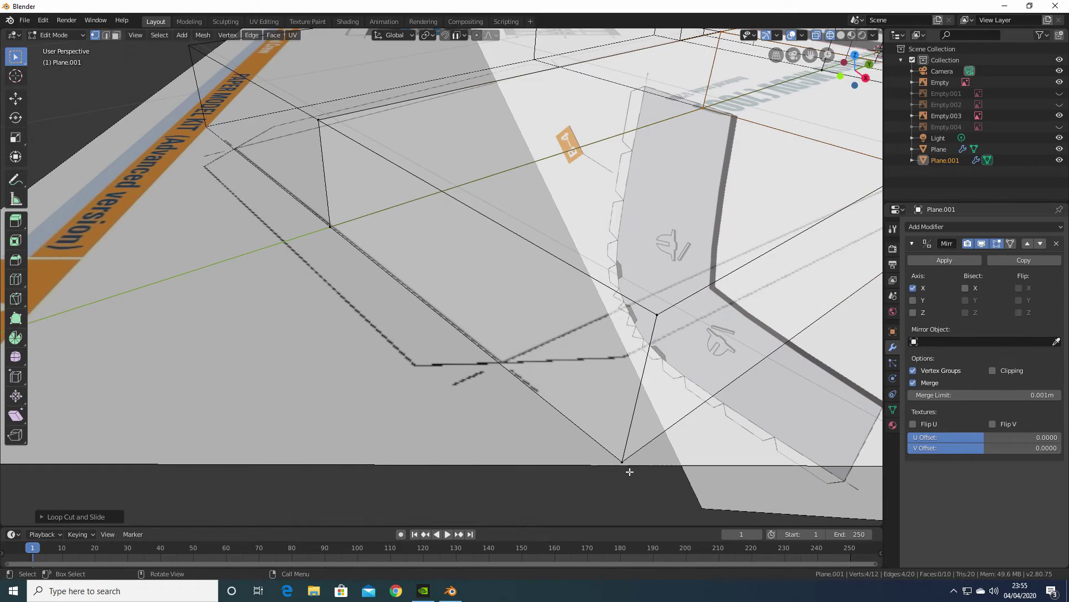
pyautogui.click(613, 448)
pyautogui.press('g')
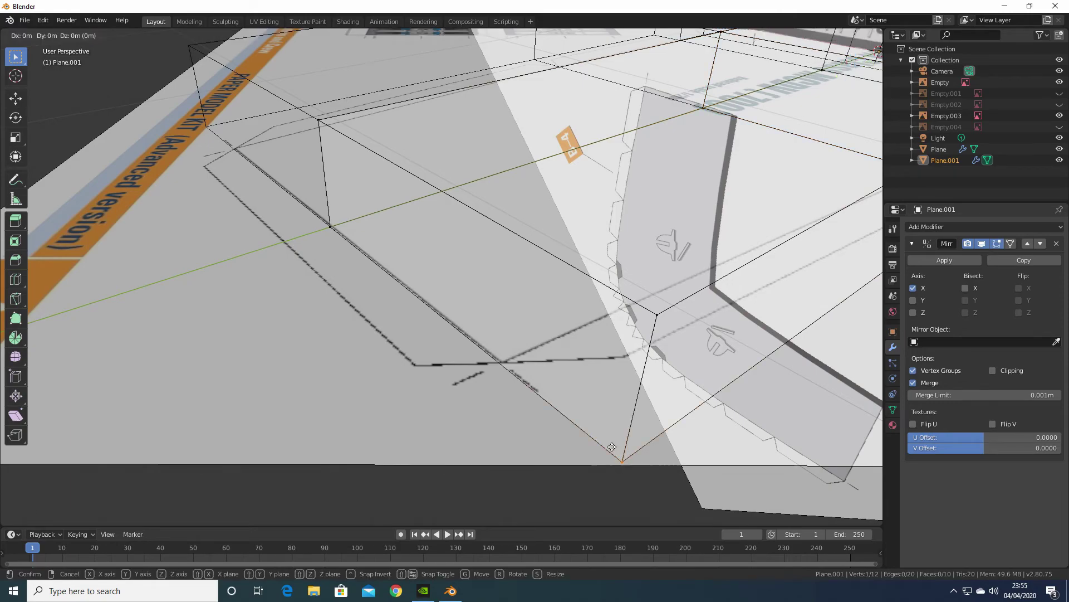
pyautogui.press('x')
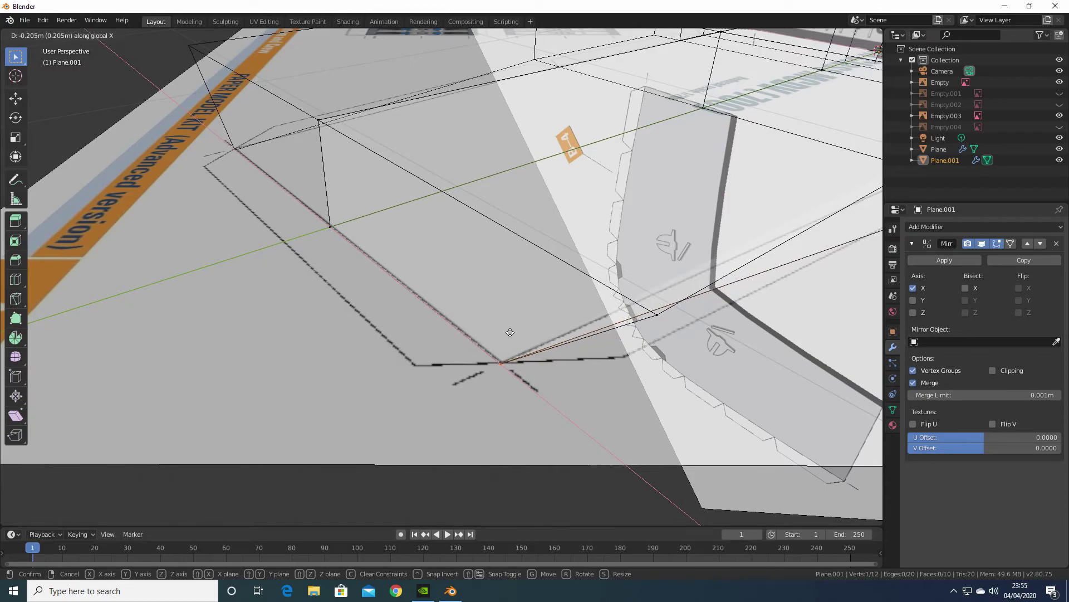
pyautogui.click(510, 332)
# Move the loop cut's lower outer vertex about 0.12 m along negative X onto the notch in the reference outline
pyautogui.press('b')
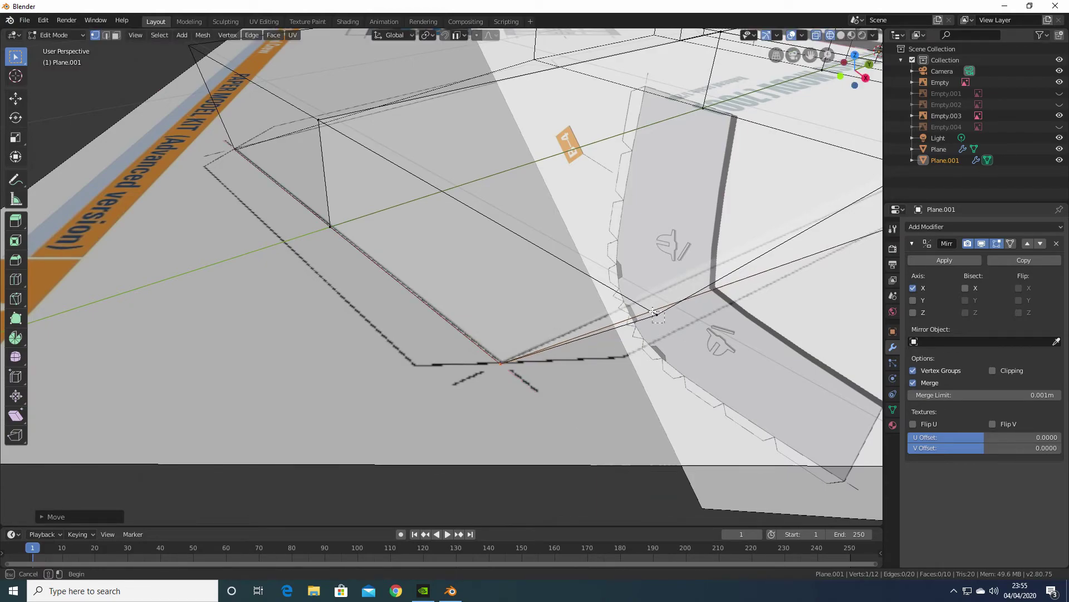
pyautogui.moveTo(654, 313); pyautogui.dragTo(565, 452, button='middle')
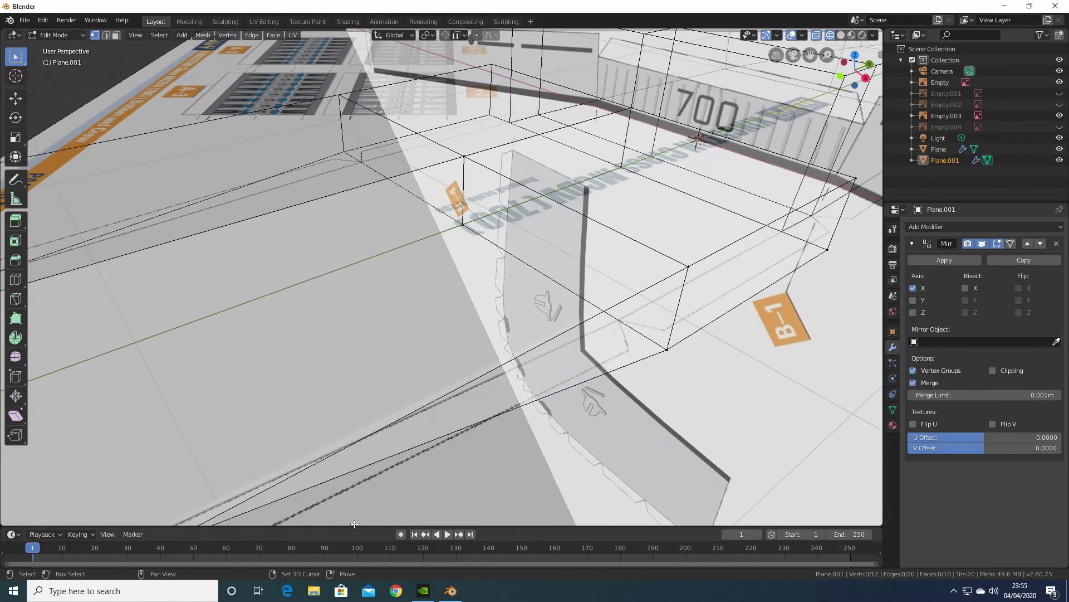
pyautogui.moveTo(637, 373); pyautogui.dragTo(466, 387, button='middle')
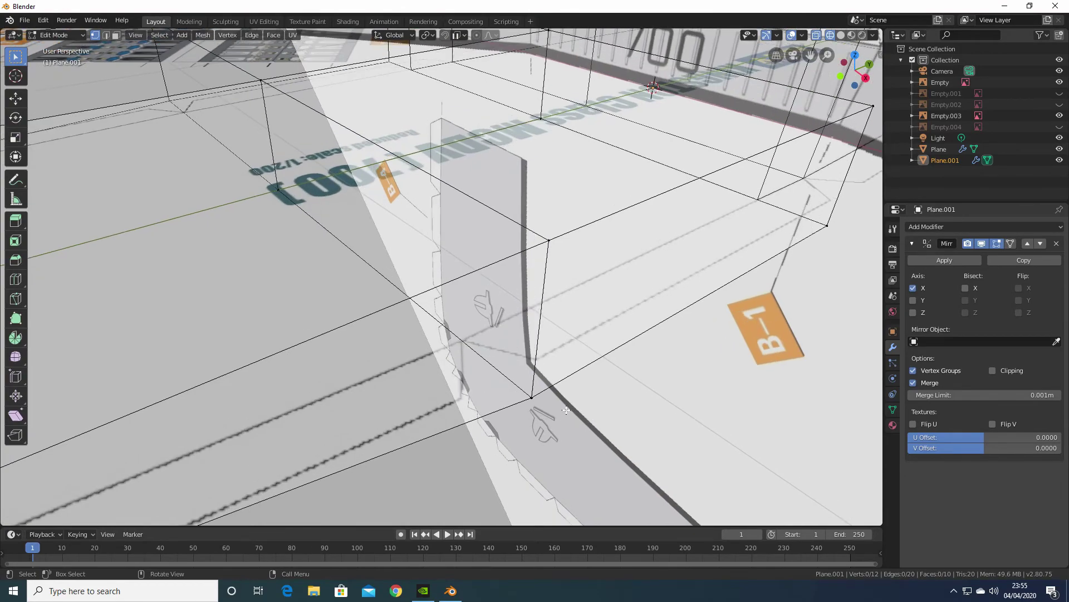
pyautogui.click(536, 405)
pyautogui.press('g')
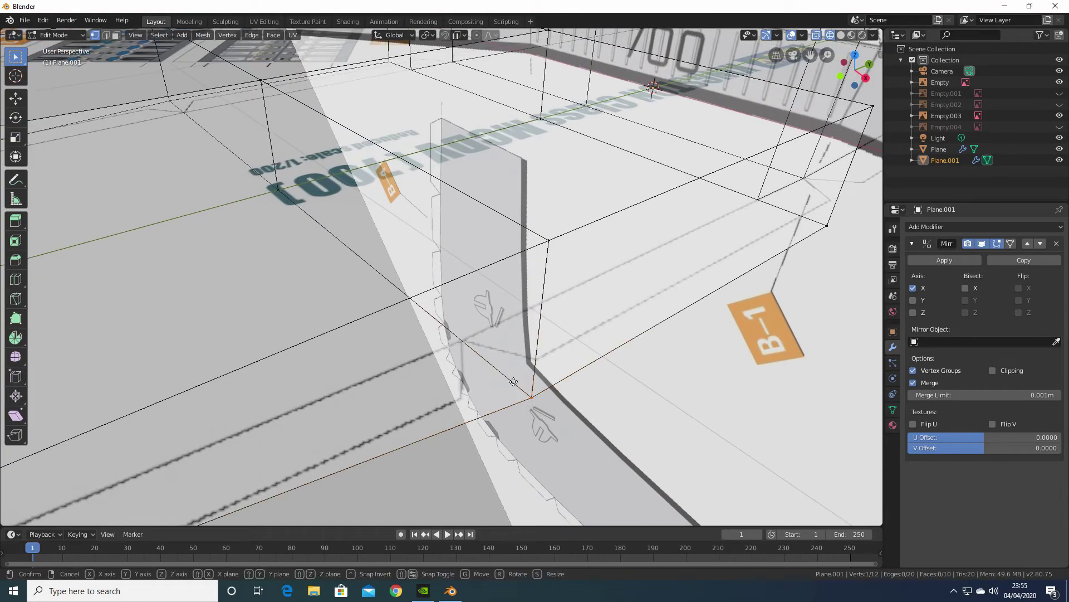
pyautogui.press('x')
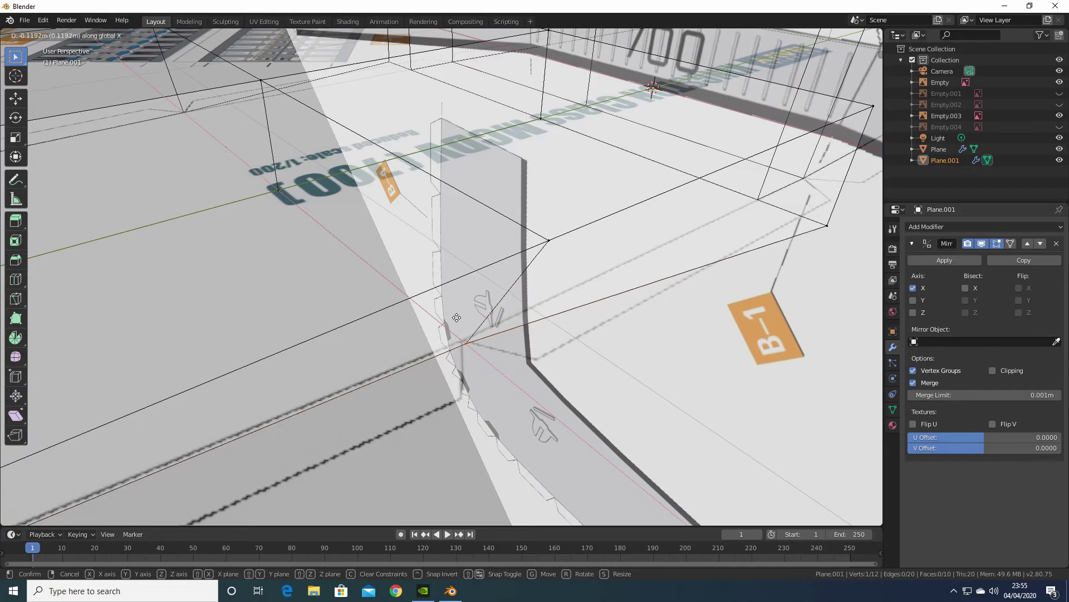
pyautogui.click(454, 315)
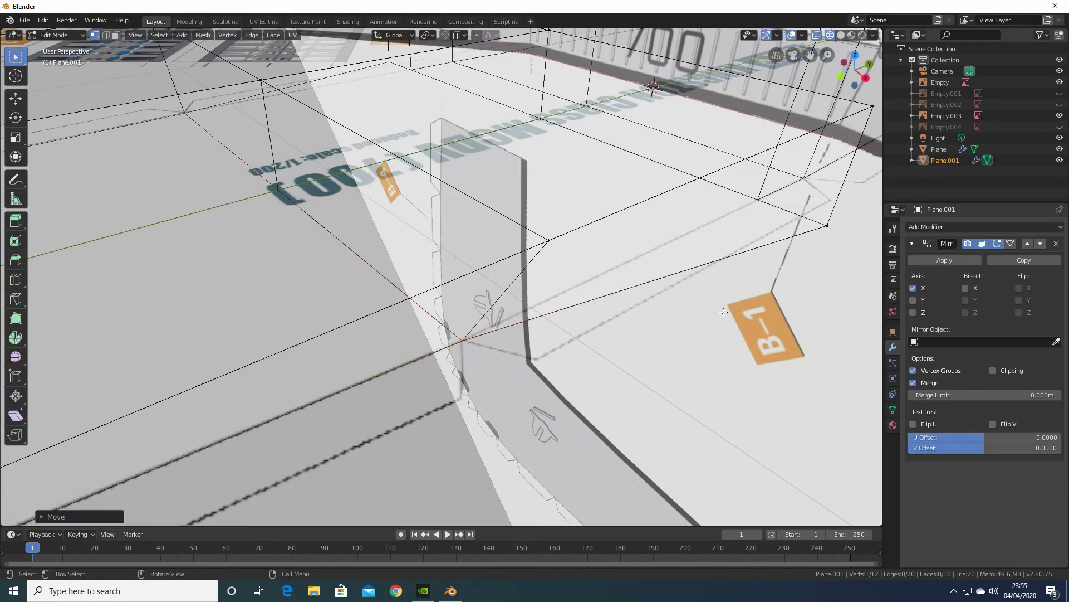
# Enable snapping to Vertex and move the quarterdeck's lower front corner vertex inward along X onto the hull's stern corner vertex
pyautogui.moveTo(789, 296); pyautogui.dragTo(431, 350, button='middle')
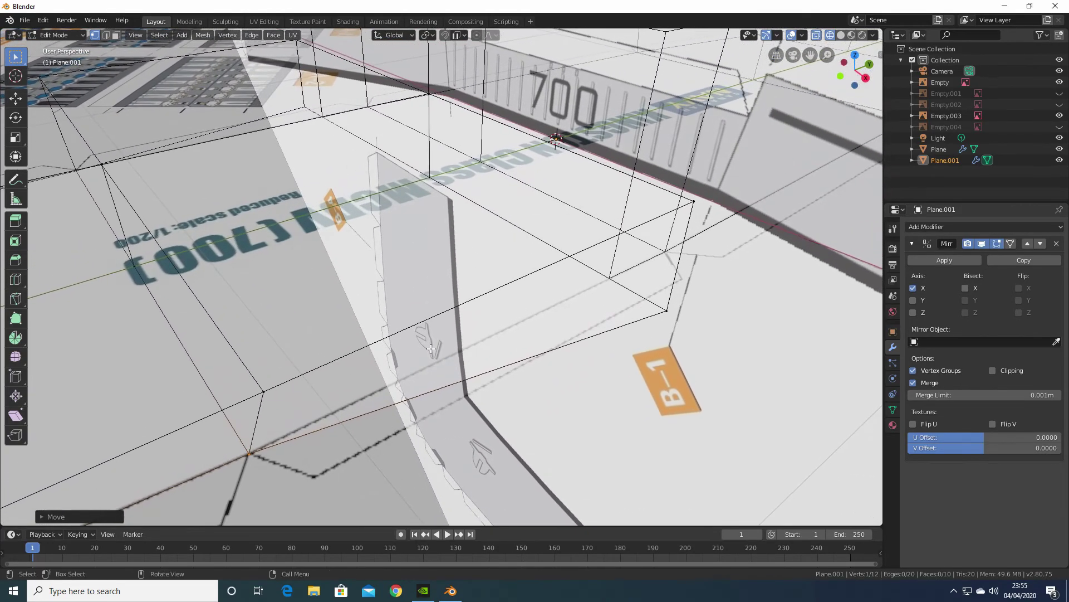
pyautogui.click(464, 35)
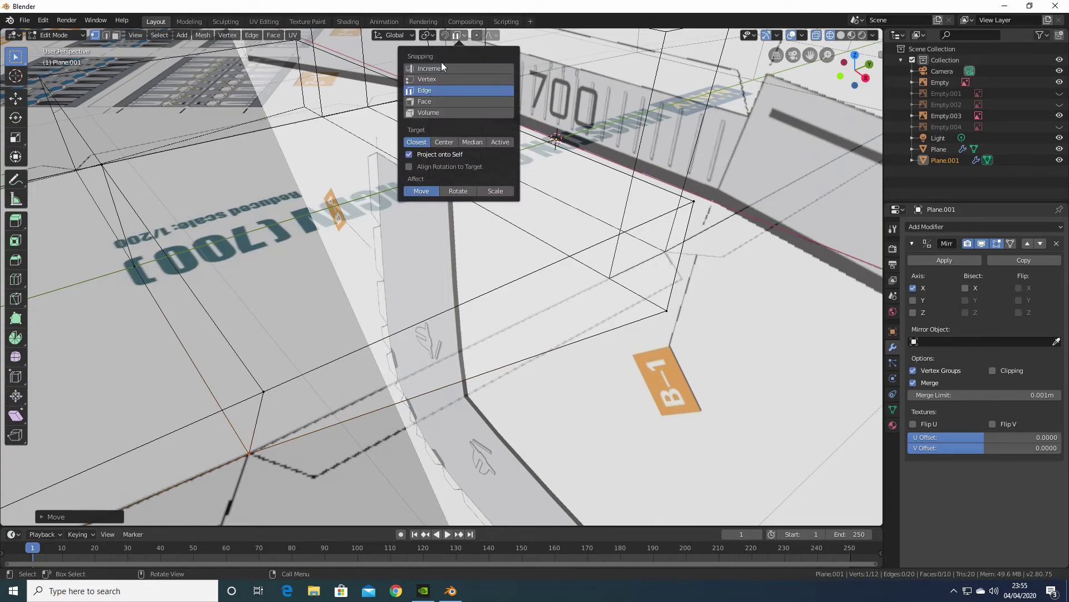
pyautogui.click(429, 79)
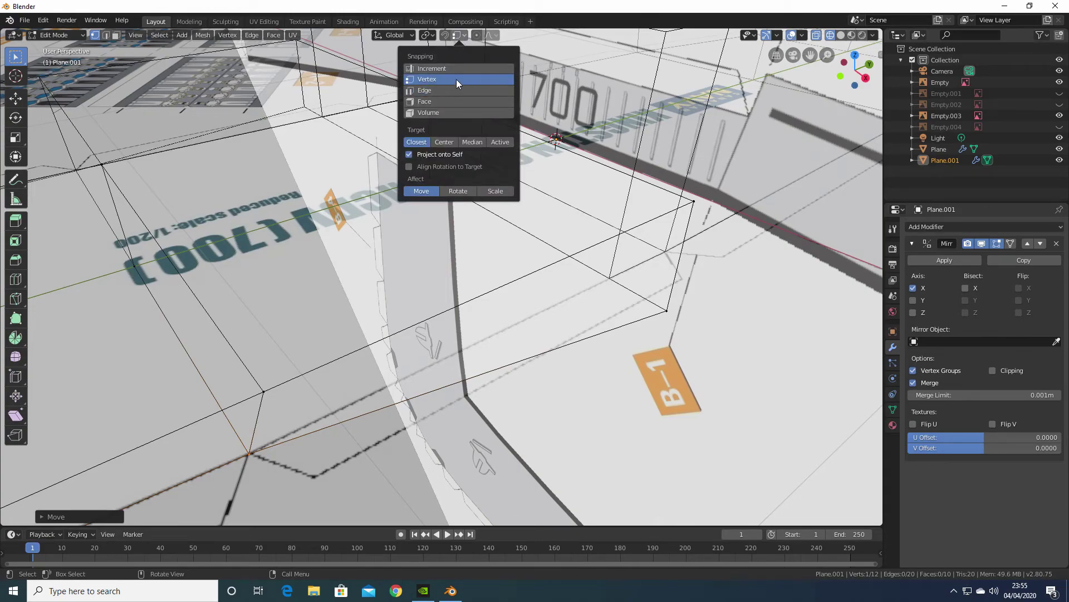
pyautogui.click(445, 36)
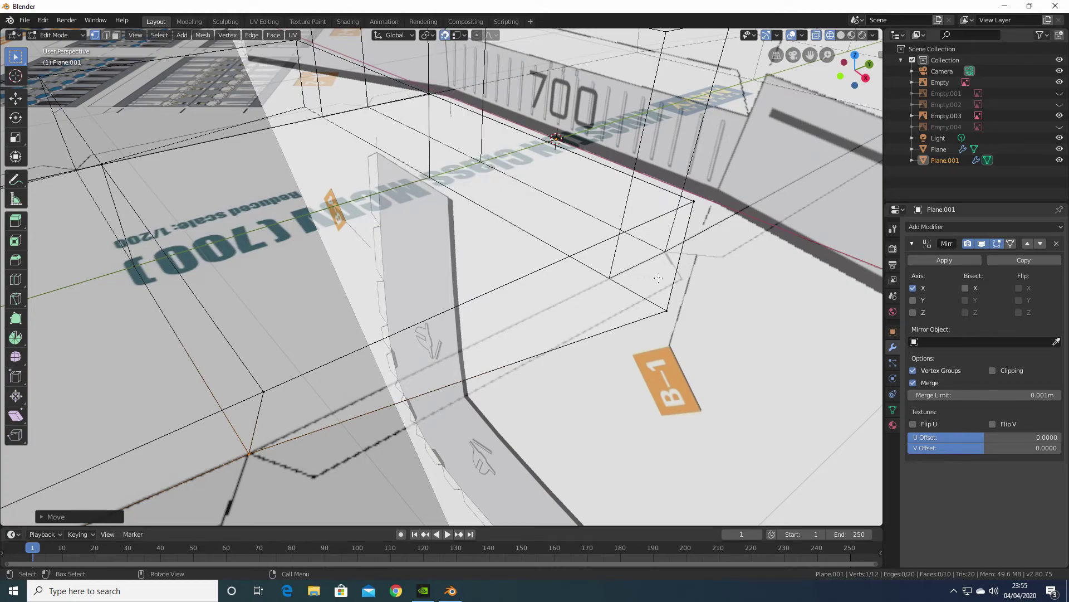
pyautogui.click(669, 313)
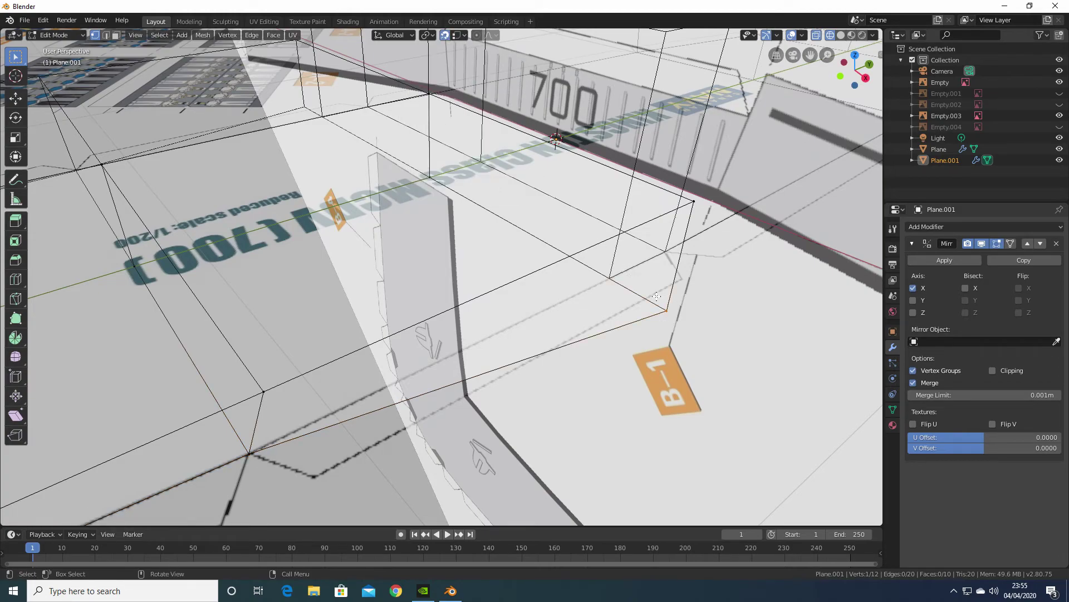
pyautogui.press('g')
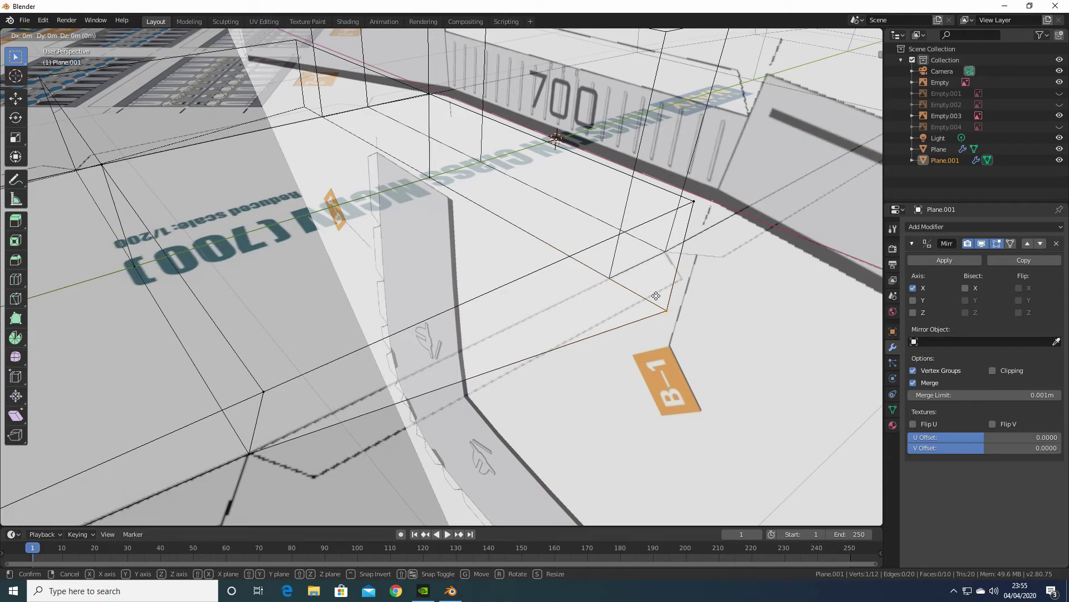
pyautogui.click(610, 276)
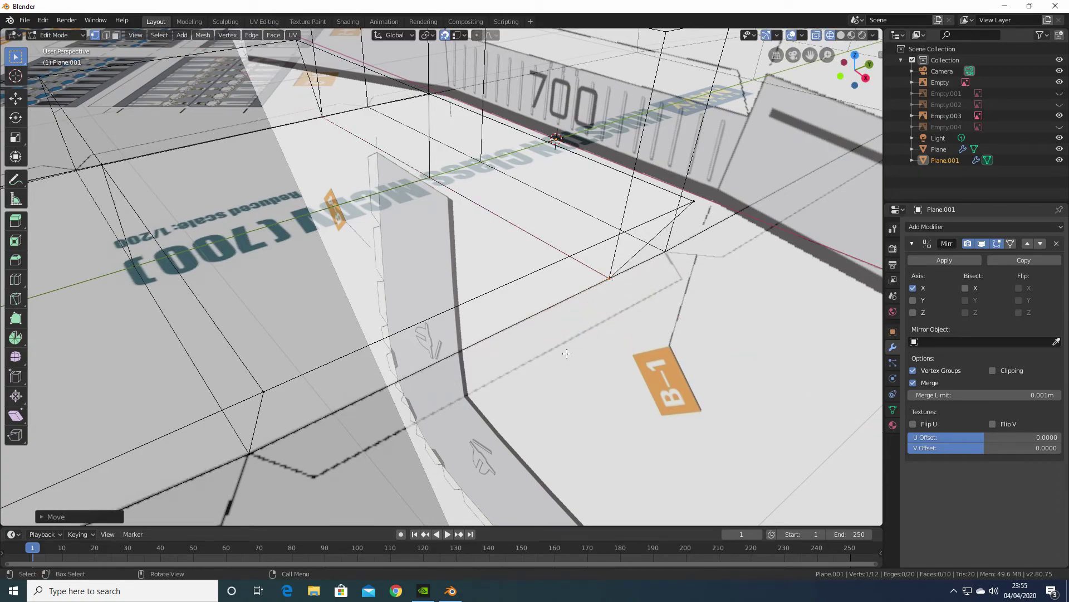
# Return to the top view at the stern, hide the Empty reference image and show Empty.001
pyautogui.scroll(-2, 568, 353)
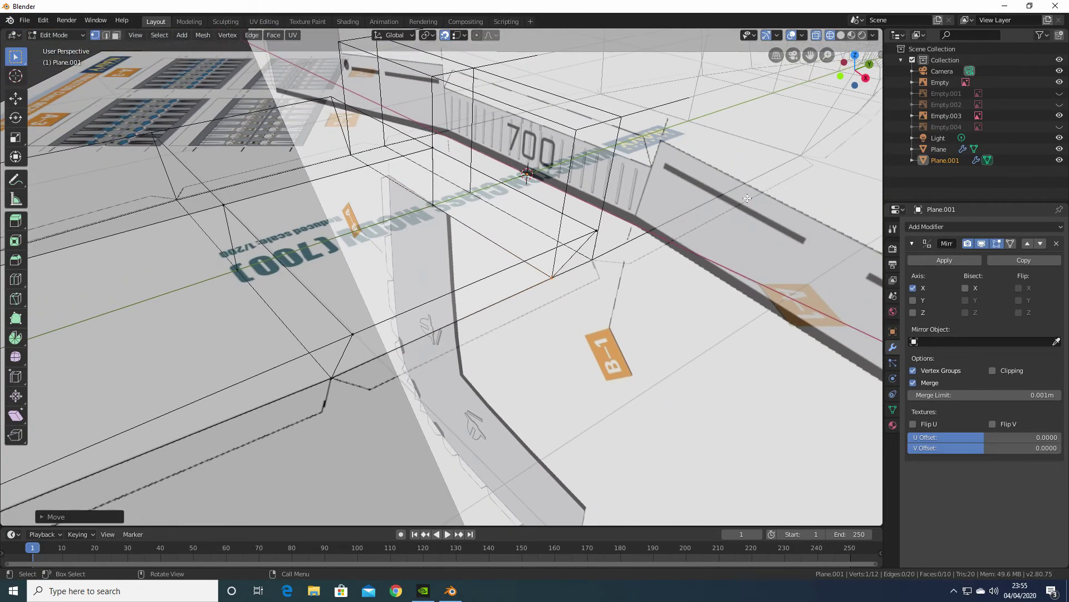
pyautogui.press('KP_7')
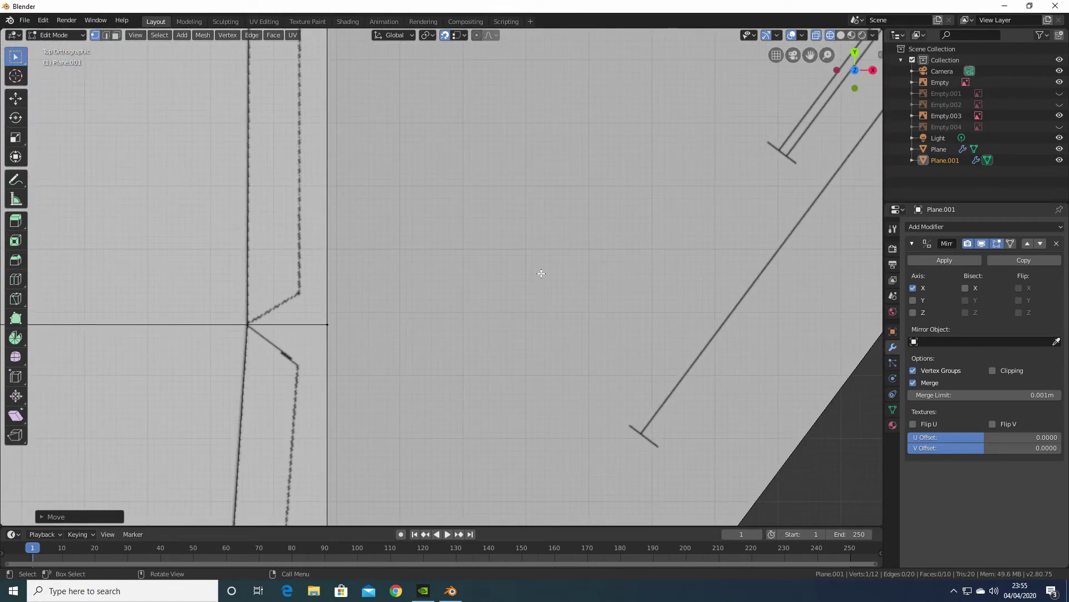
pyautogui.scroll(-4, 434, 332)
pyautogui.keyDown('shift'); pyautogui.moveTo(437, 339); pyautogui.dragTo(597, 91, button='middle'); pyautogui.keyUp('shift')
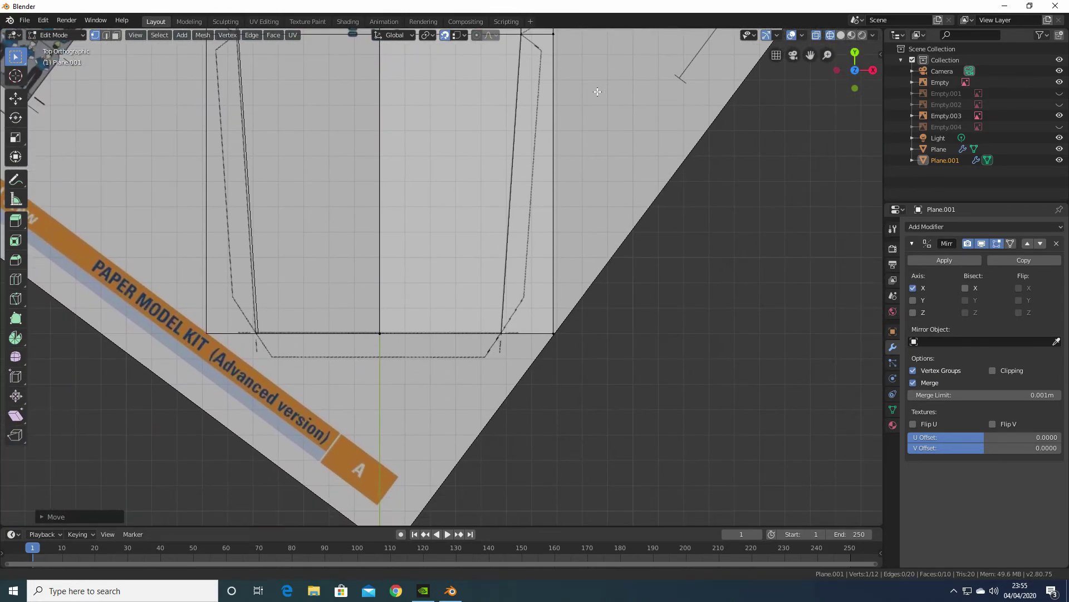
pyautogui.click(1060, 82)
pyautogui.click(1060, 93)
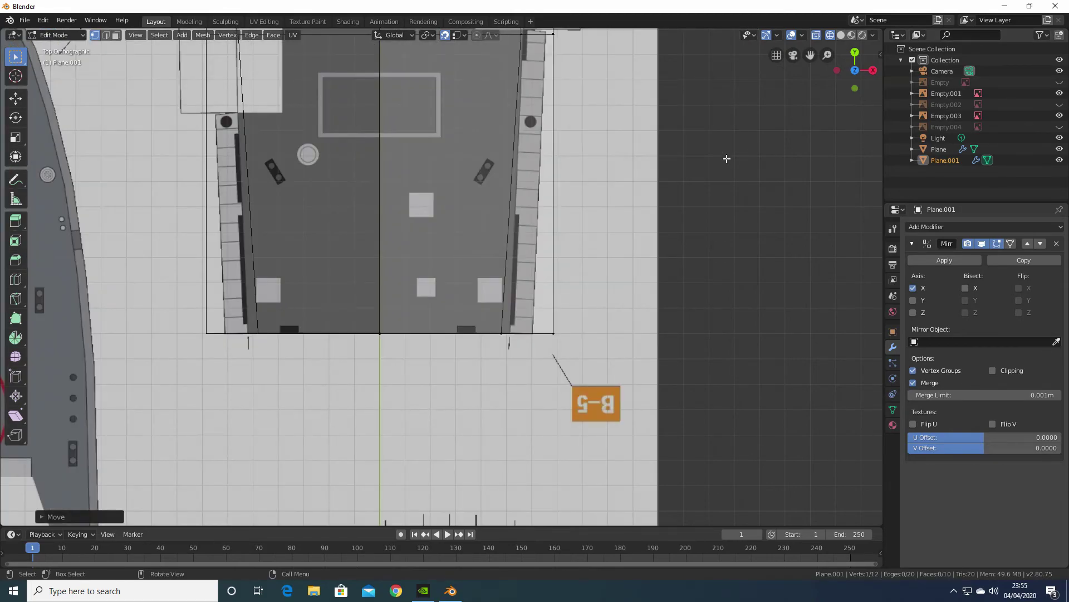
pyautogui.scroll(4, 485, 329)
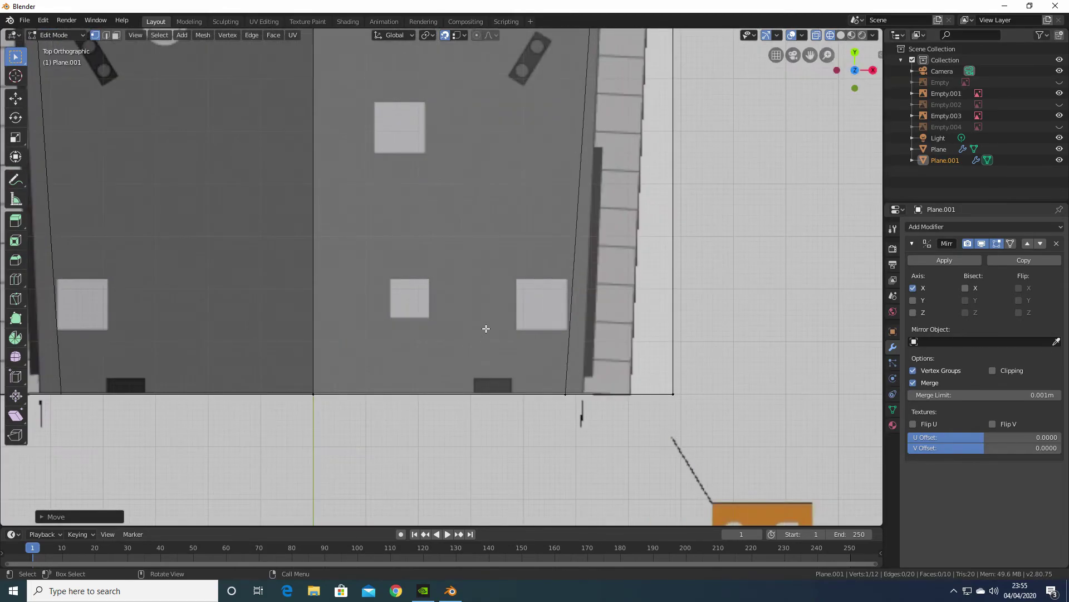
# Turn snapping off and move the upper stern corner vertex inward along X to the stern corner of the deck reference
pyautogui.click(665, 393)
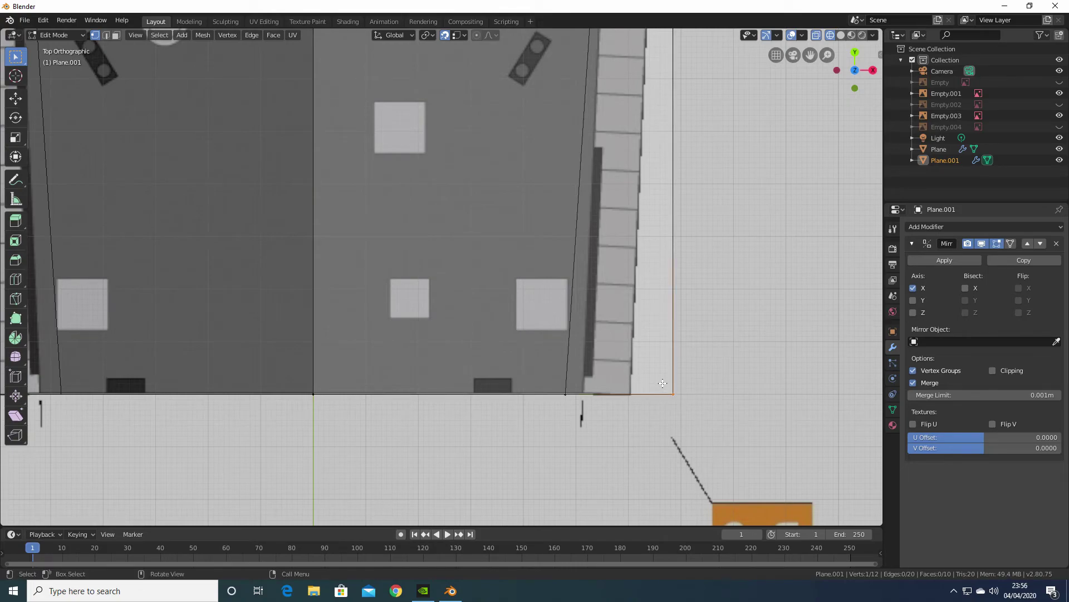
pyautogui.press('g')
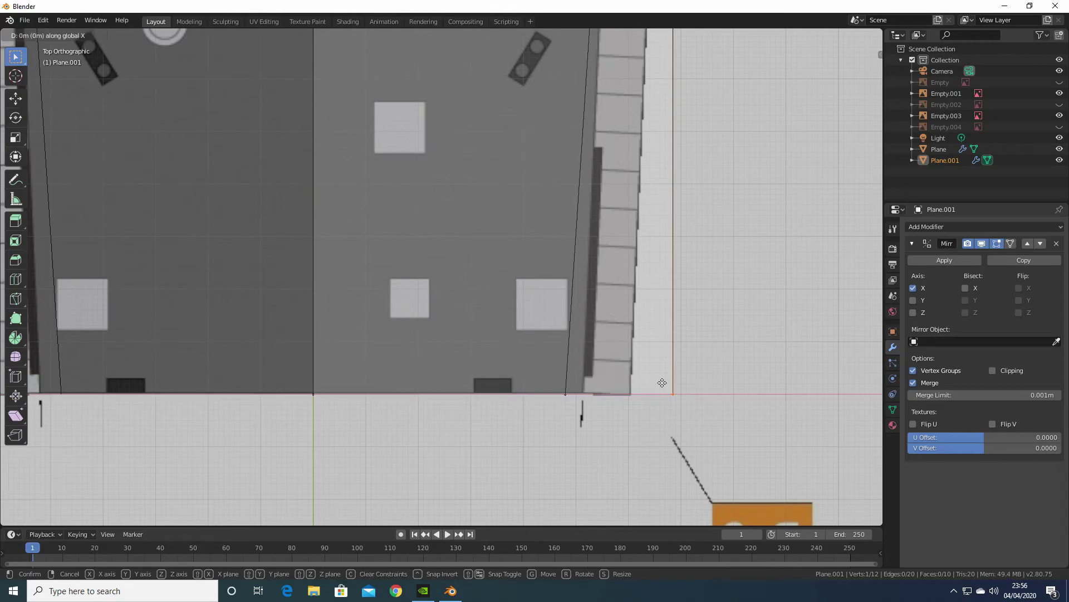
pyautogui.click(651, 383)
pyautogui.click(444, 35)
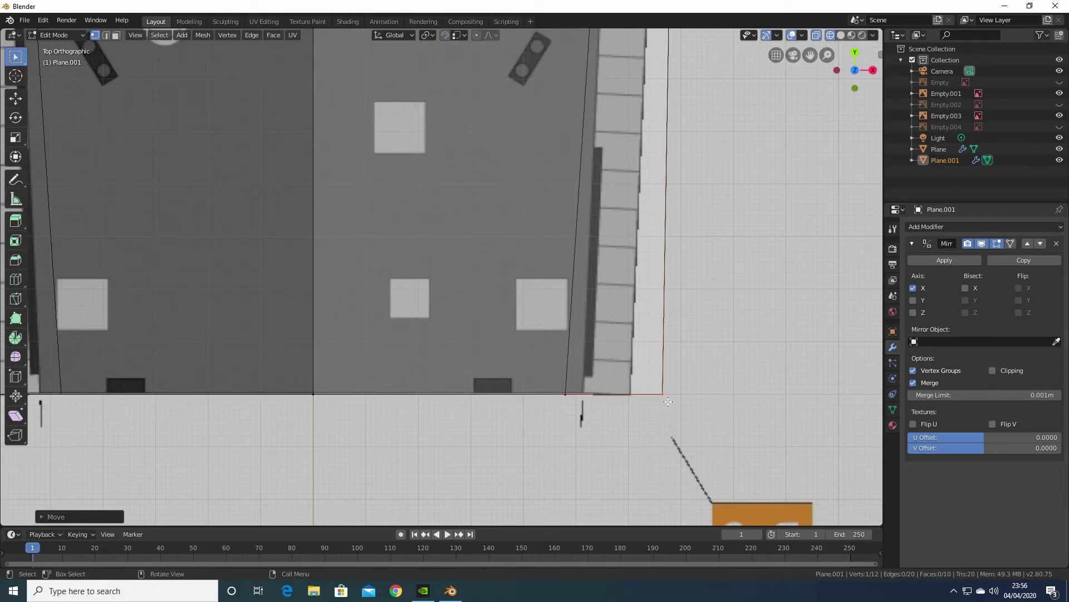
pyautogui.press('g')
pyautogui.press('x')
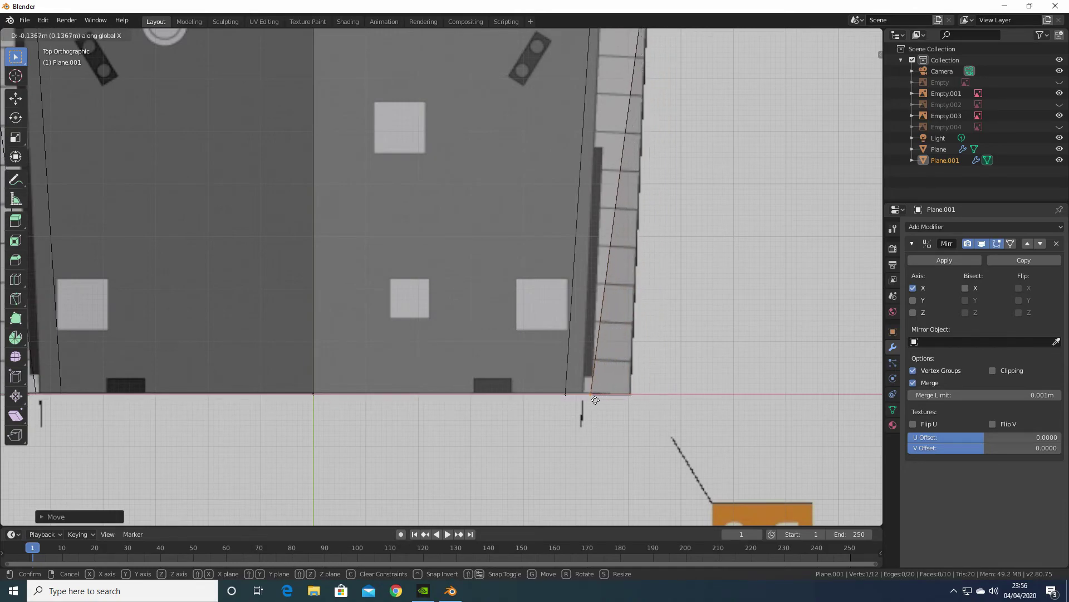
pyautogui.click(589, 397)
# Move the loop cut's upper outer vertex, with Z locked, about 0.118 m along negative X and 0.02 m forward onto the deck edge
pyautogui.keyDown('shift'); pyautogui.moveTo(699, 139); pyautogui.dragTo(692, 411, button='middle'); pyautogui.keyUp('shift')
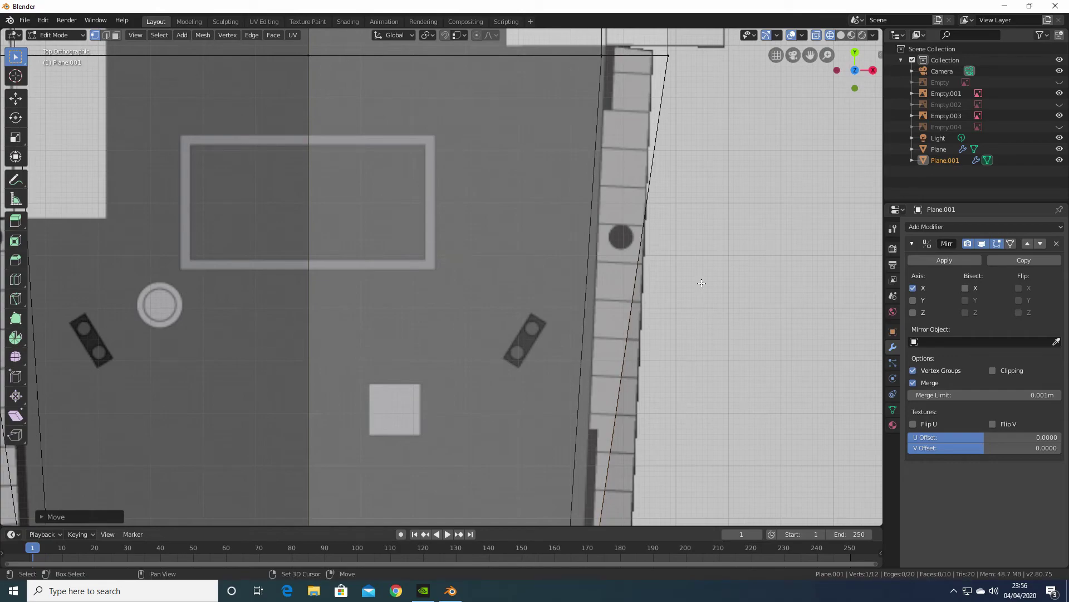
pyautogui.keyDown('shift'); pyautogui.moveTo(724, 101); pyautogui.dragTo(663, 325, button='middle'); pyautogui.keyUp('shift')
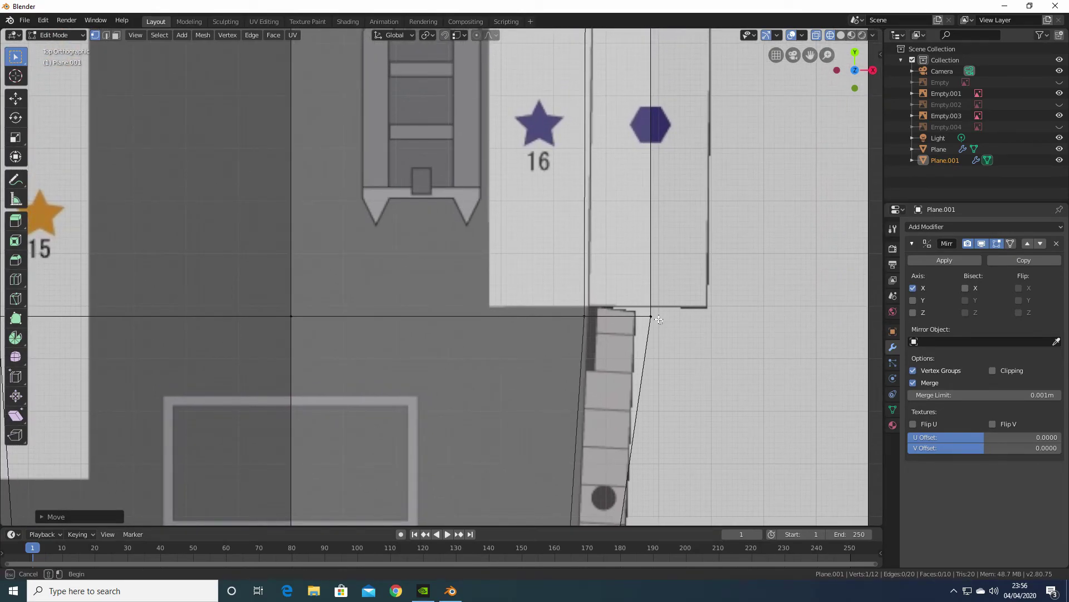
pyautogui.click(644, 308)
pyautogui.press('g')
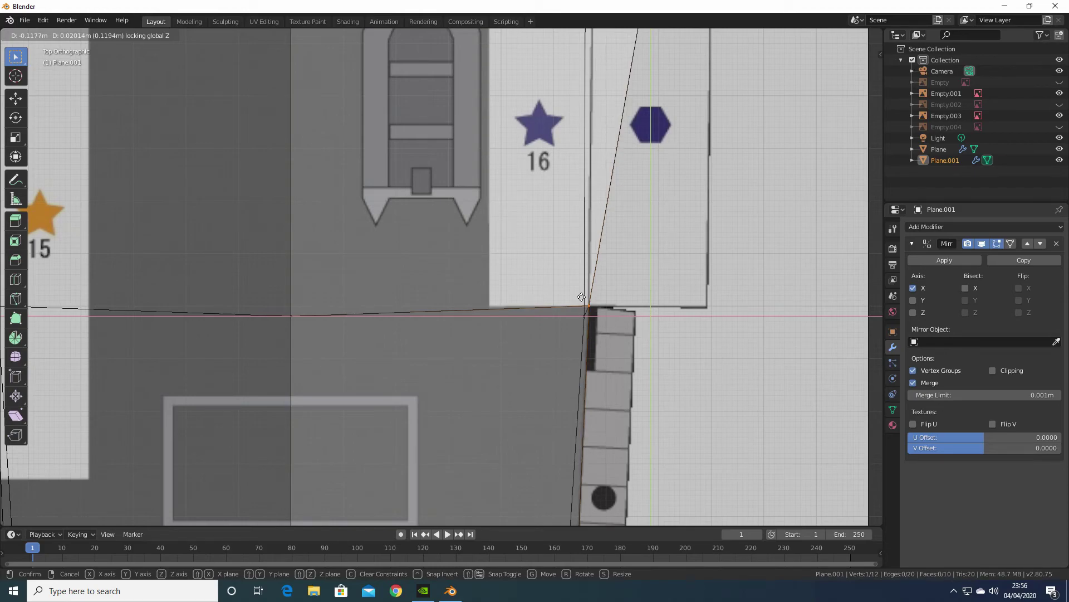
pyautogui.click(582, 297)
pyautogui.keyDown('shift'); pyautogui.scroll(6, 680, 222); pyautogui.keyUp('shift')
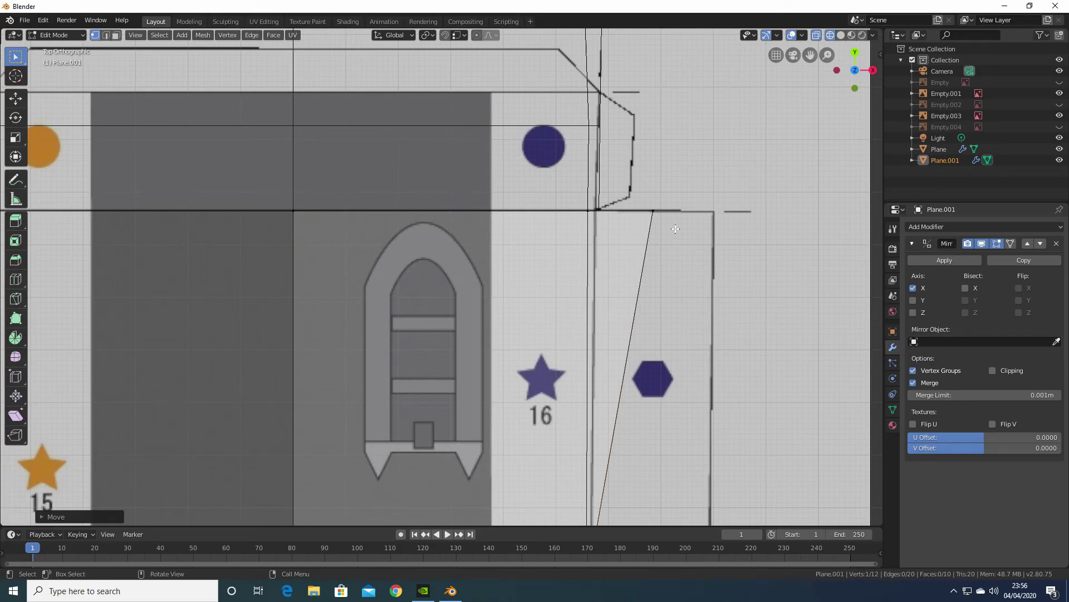
# Enable snapping to Edge, move the quarterdeck's upper front corner vertex inward along X onto the hull's vertical stern edge, and turn snapping off
pyautogui.moveTo(674, 268); pyautogui.dragTo(611, 185, button='middle')
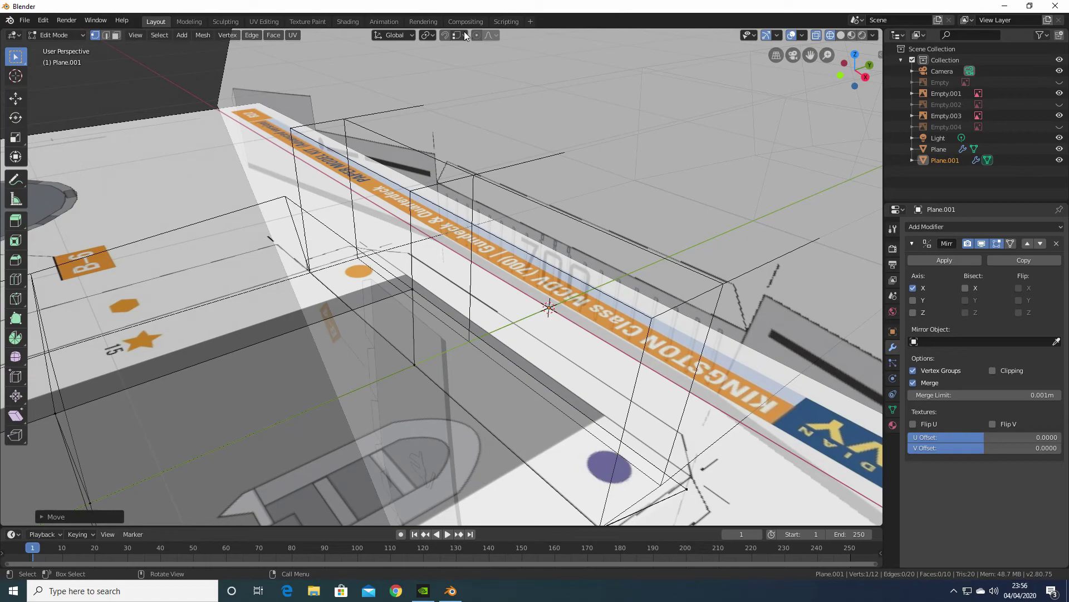
pyautogui.click(464, 32)
pyautogui.click(436, 91)
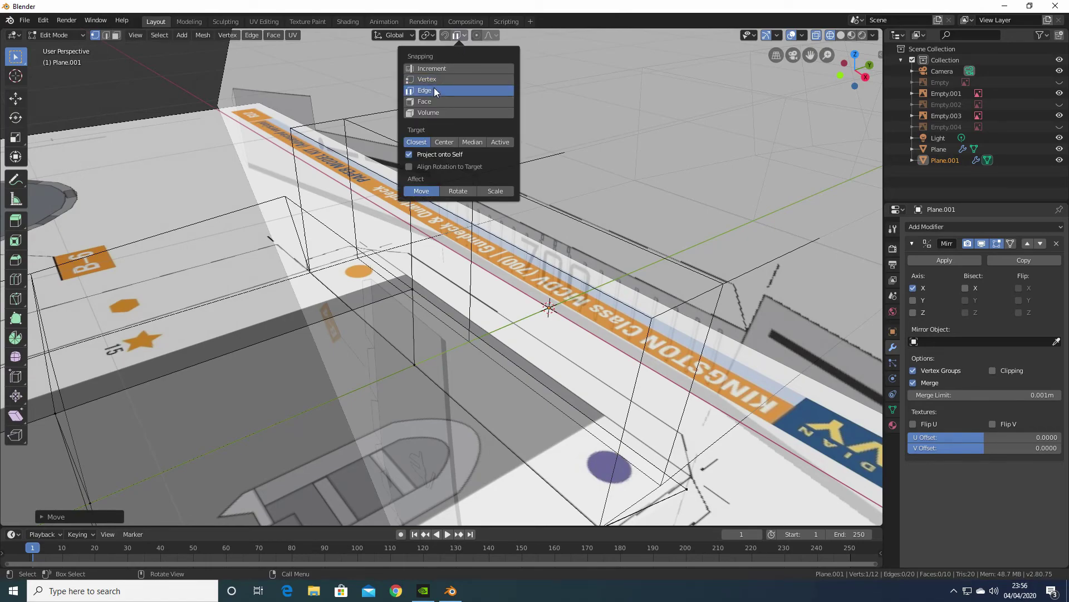
pyautogui.click(444, 35)
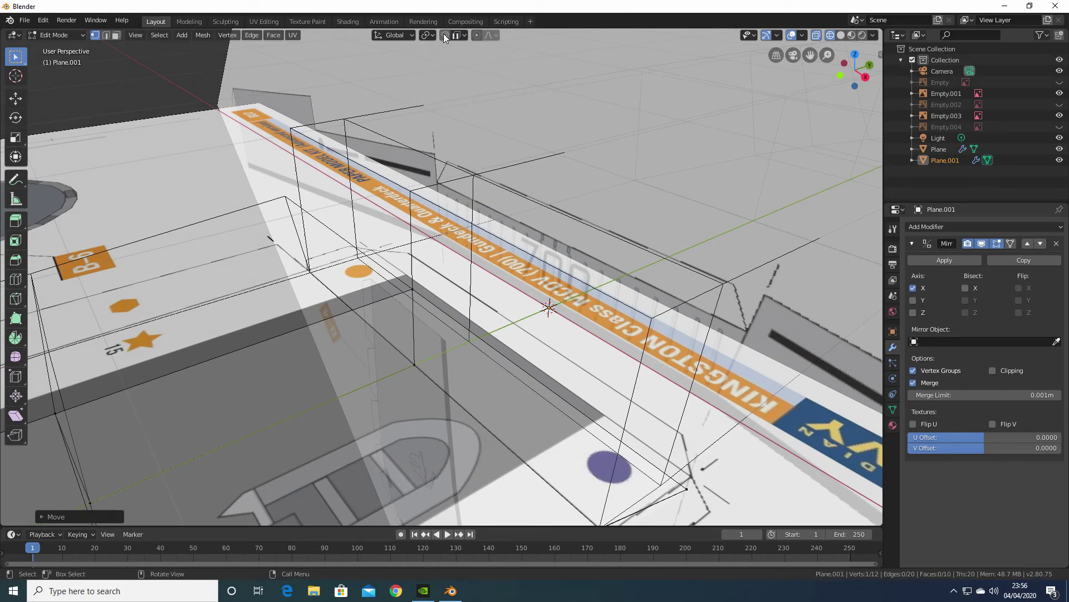
pyautogui.click(691, 490)
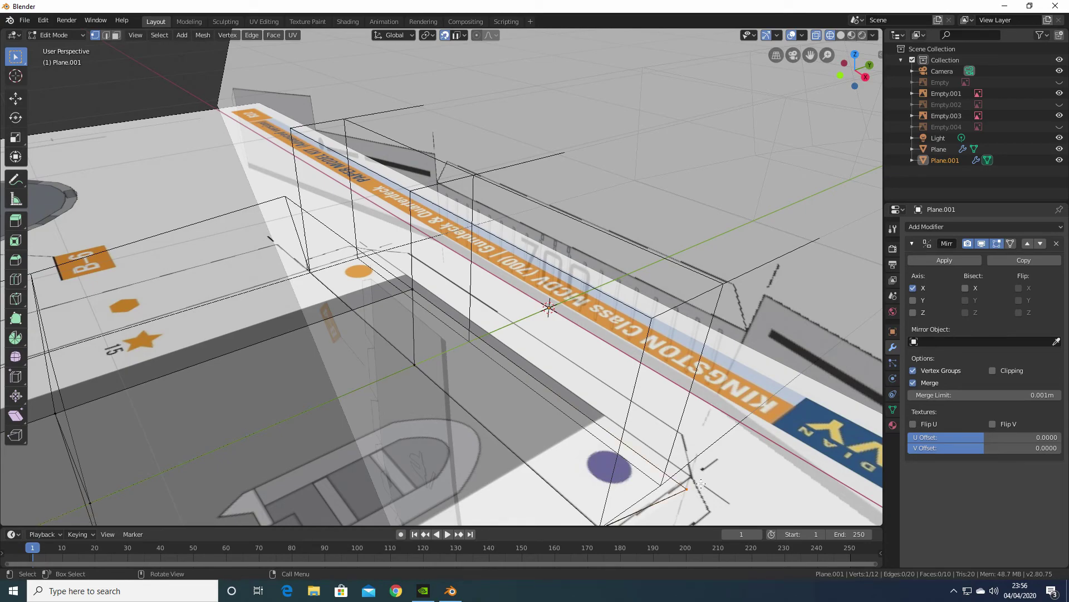
pyautogui.press('g')
pyautogui.press('x')
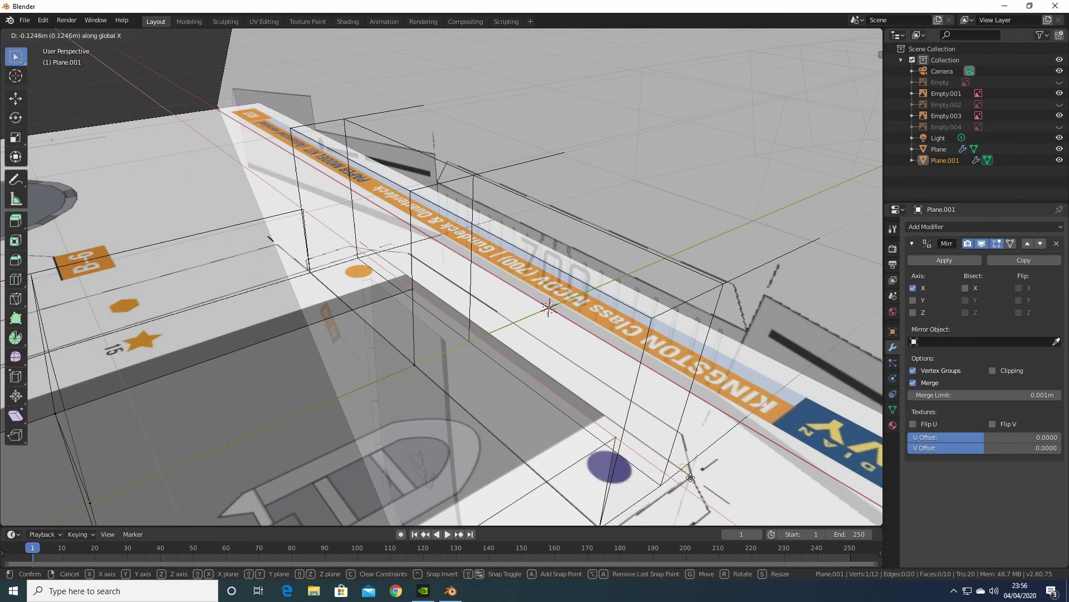
pyautogui.click(623, 443)
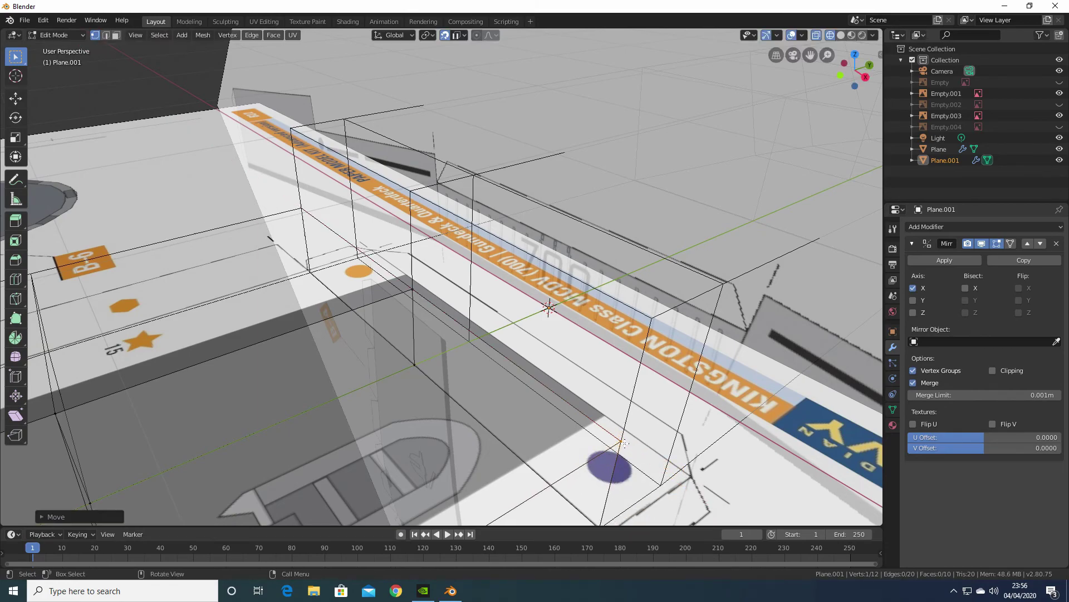
pyautogui.scroll(-3, 705, 451)
pyautogui.click(446, 35)
# Hide the Empty.001 and Empty.003 reference images and switch the viewport to solid shading
pyautogui.moveTo(630, 206); pyautogui.dragTo(548, 390, button='middle')
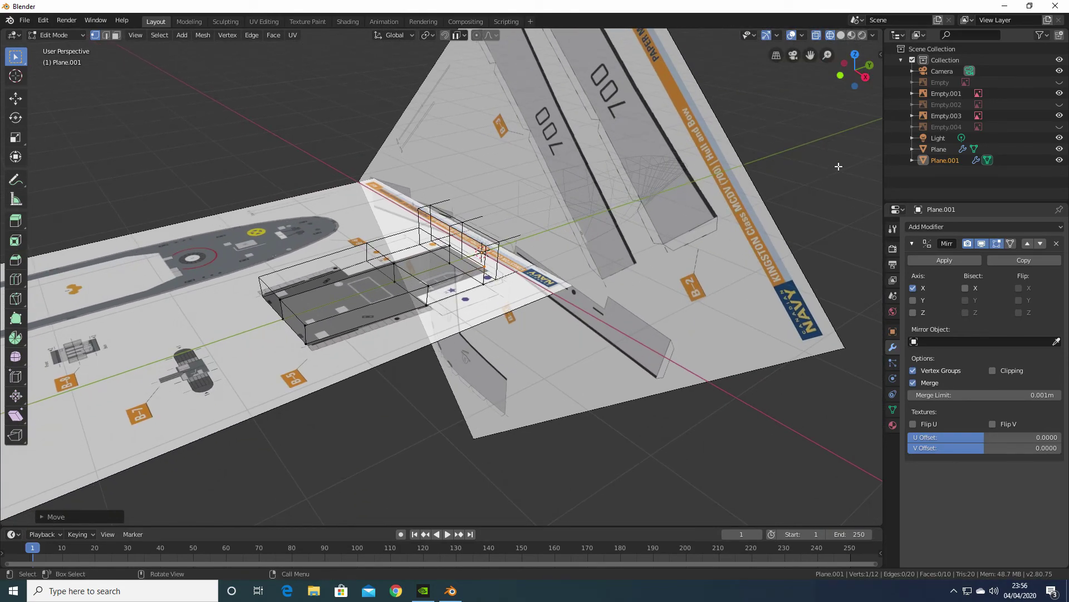
pyautogui.click(1061, 94)
pyautogui.click(1059, 116)
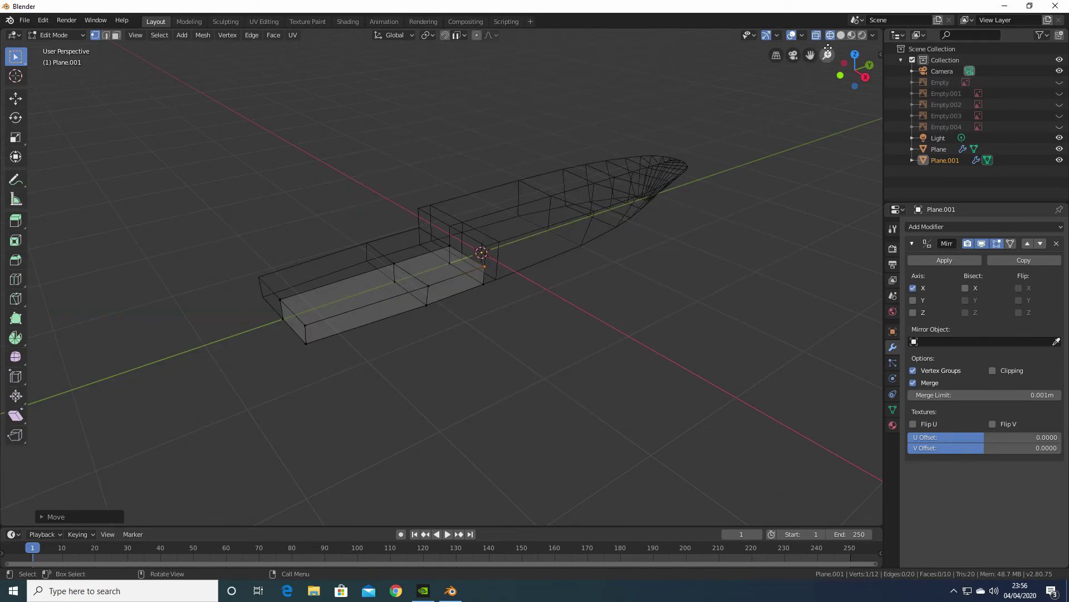
pyautogui.click(842, 35)
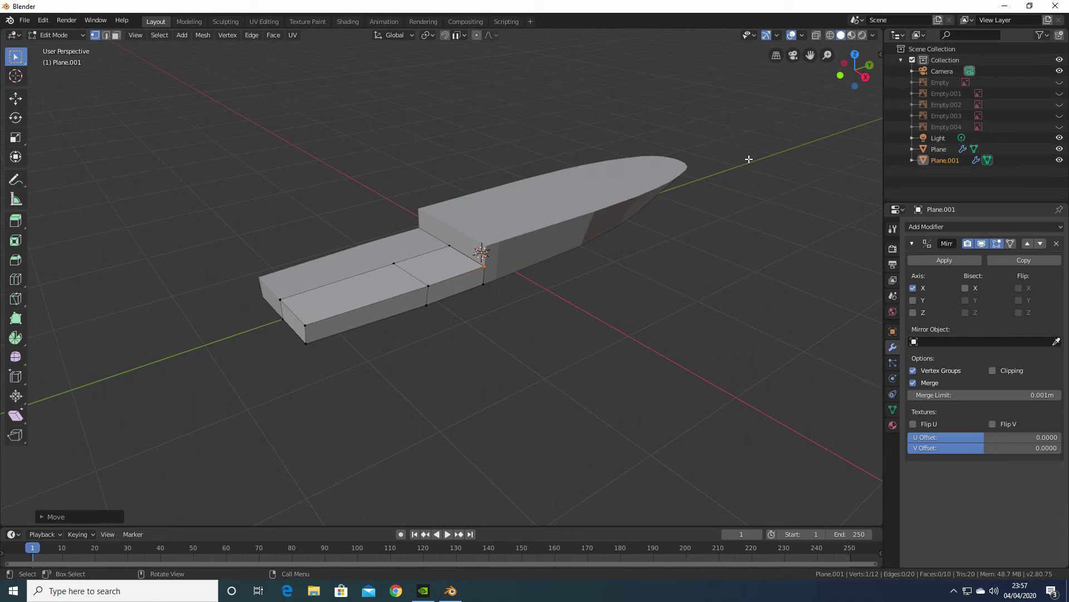
pyautogui.moveTo(754, 174); pyautogui.dragTo(630, 200, button='middle')
pyautogui.moveTo(680, 245); pyautogui.dragTo(560, 214, button='middle')
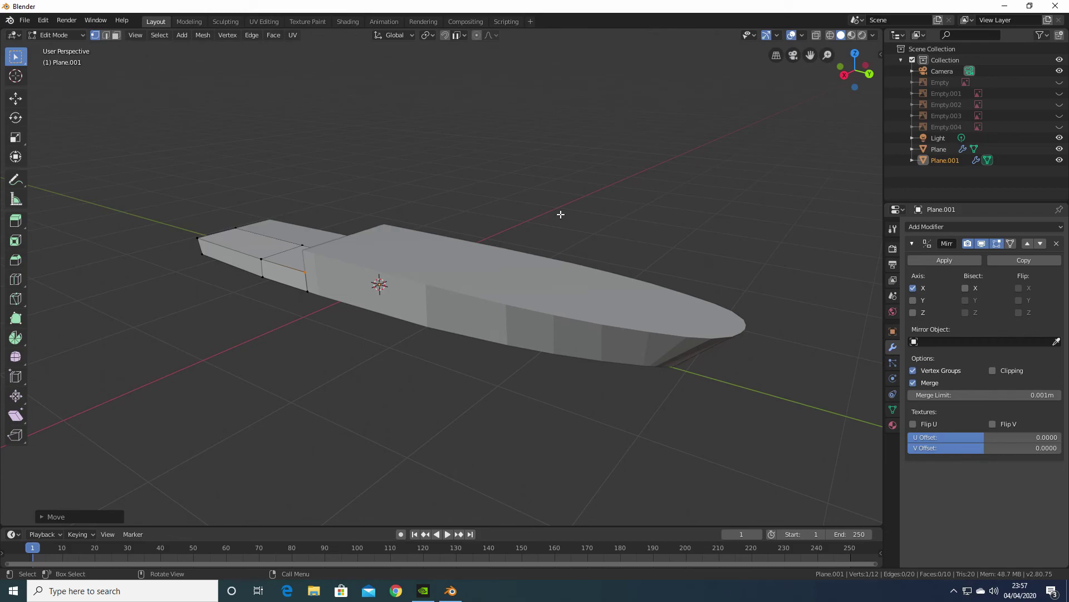
# Return to Object Mode, apply Shade Smooth to the main hull and enable Auto Smooth in its normals settings
pyautogui.press('Tab')
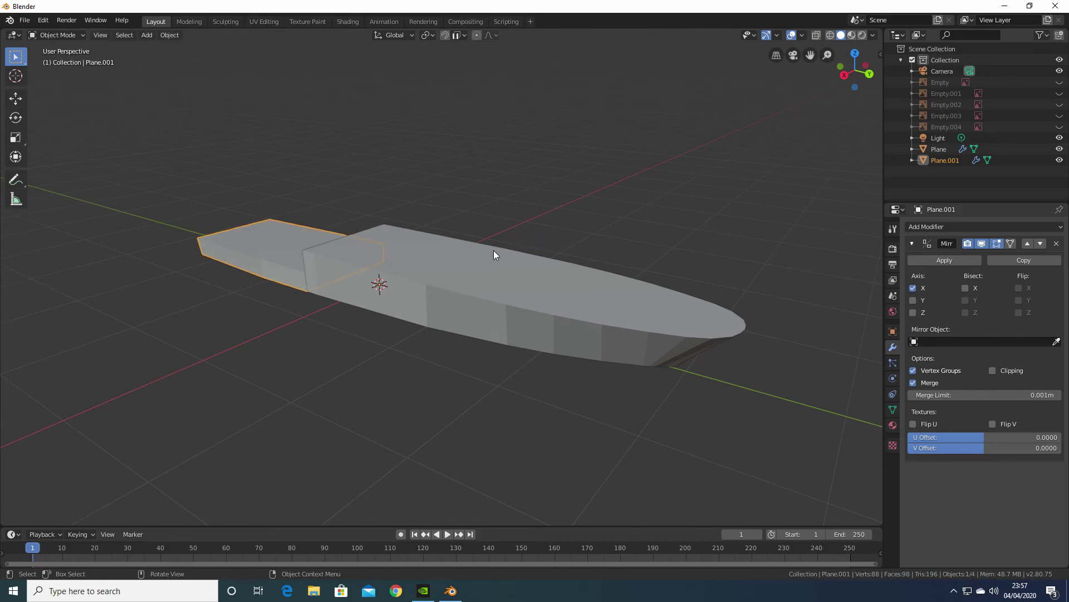
pyautogui.click(486, 262)
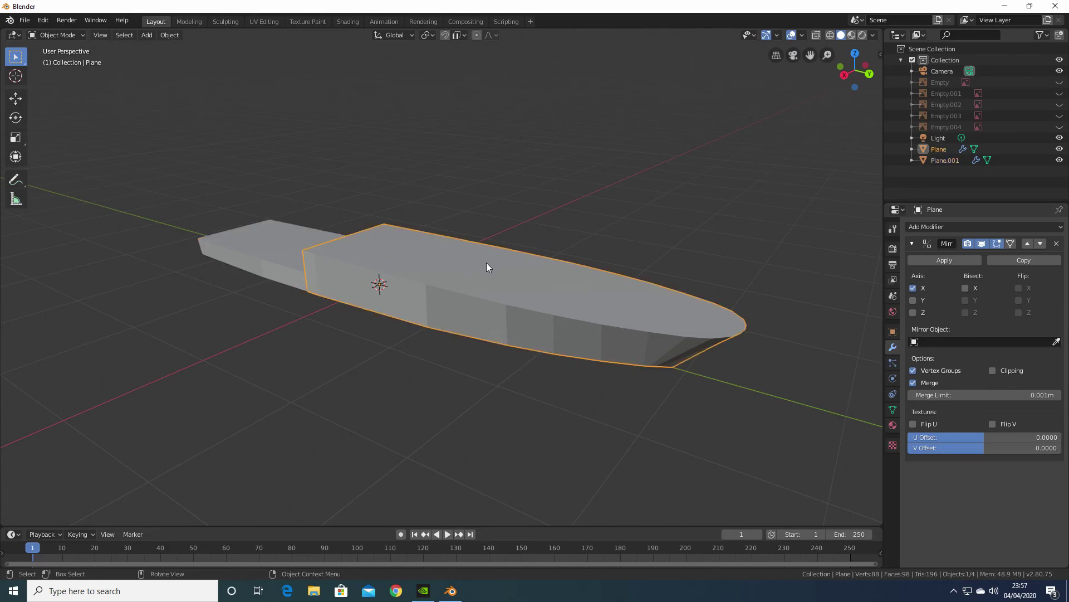
pyautogui.rightClick(486, 267)
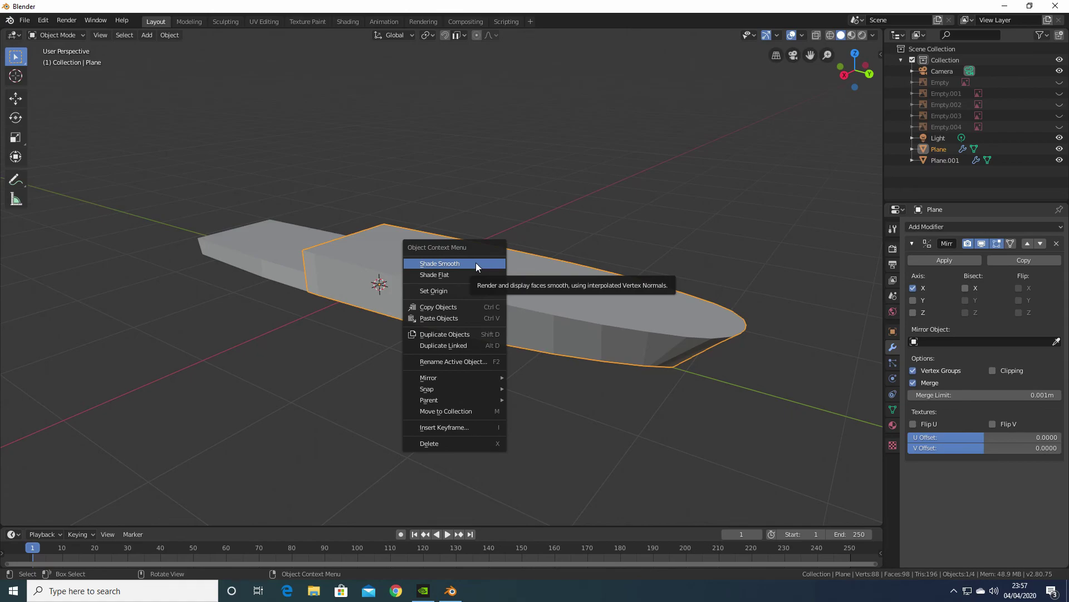
pyautogui.click(476, 264)
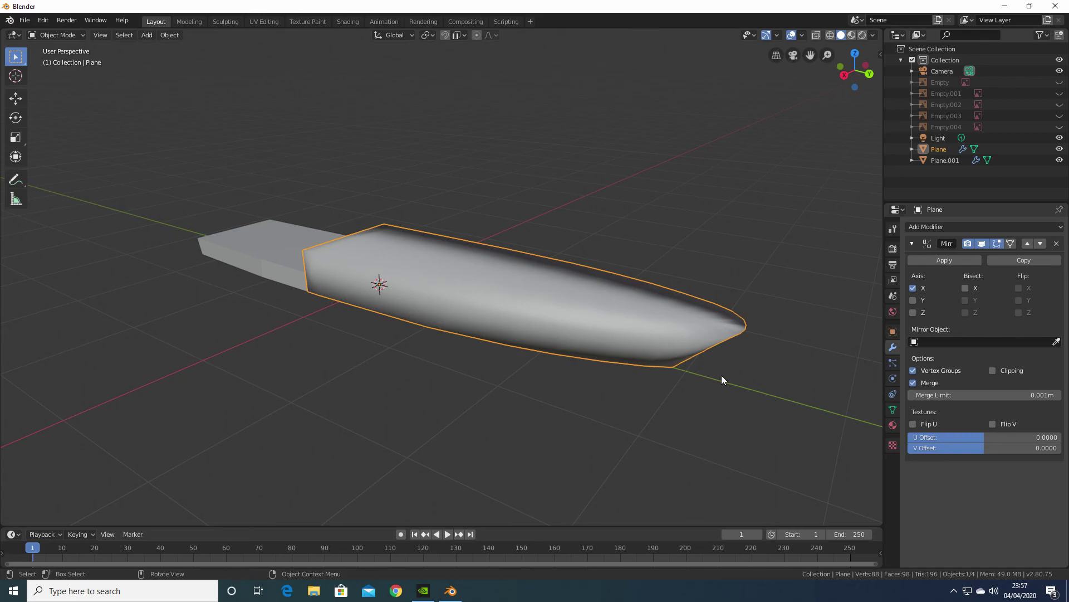
pyautogui.click(892, 409)
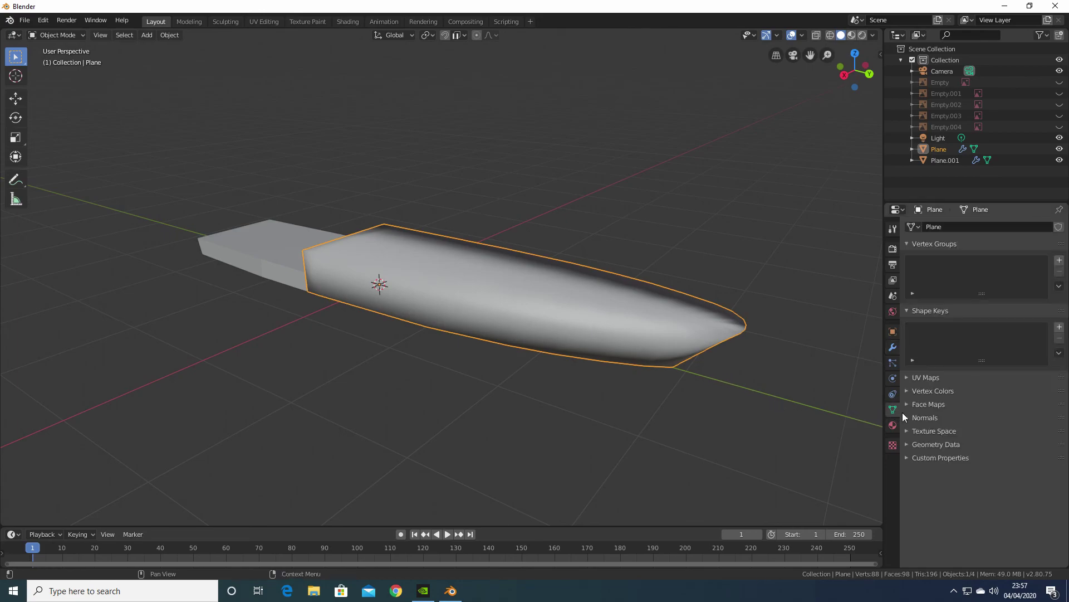
pyautogui.click(907, 418)
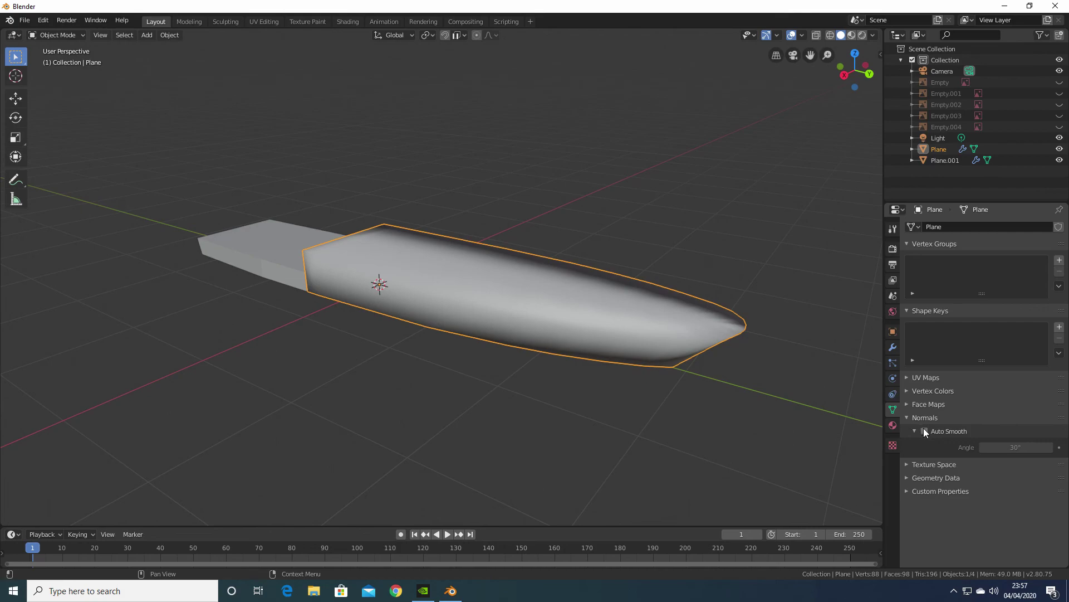
pyautogui.click(924, 430)
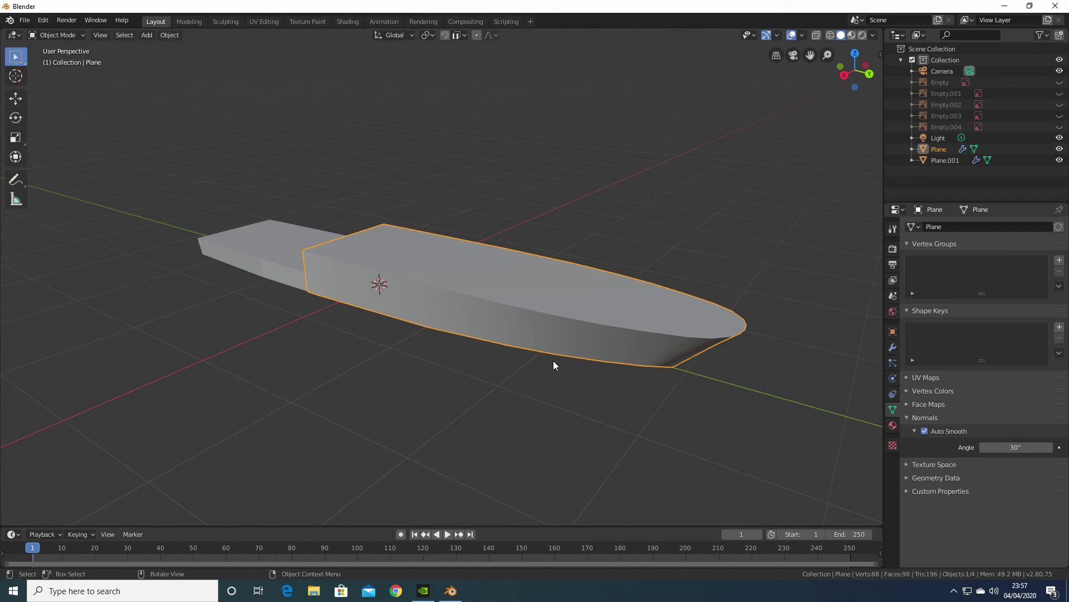
# Apply Shade Smooth to the quarterdeck block, enable its Auto Smooth normals, and deselect it
pyautogui.click(277, 270)
pyautogui.rightClick(278, 270)
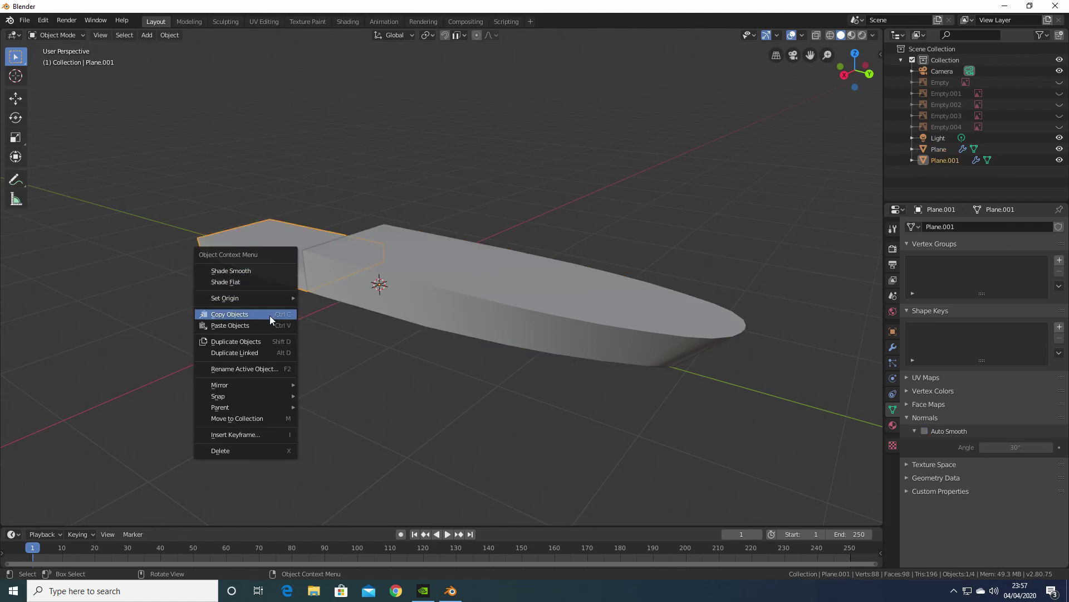
pyautogui.click(266, 272)
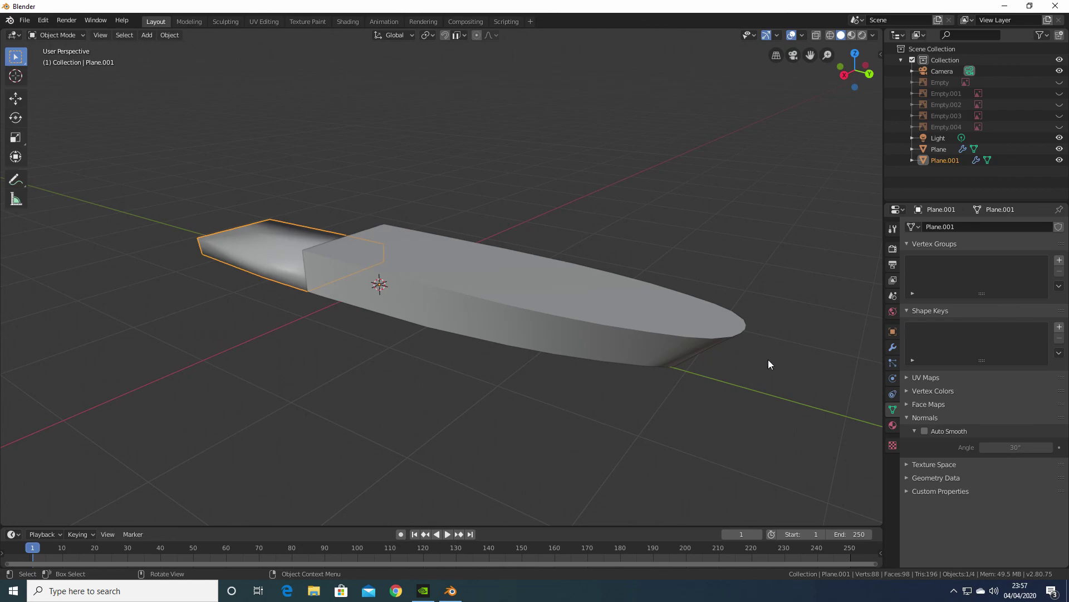
pyautogui.click(925, 431)
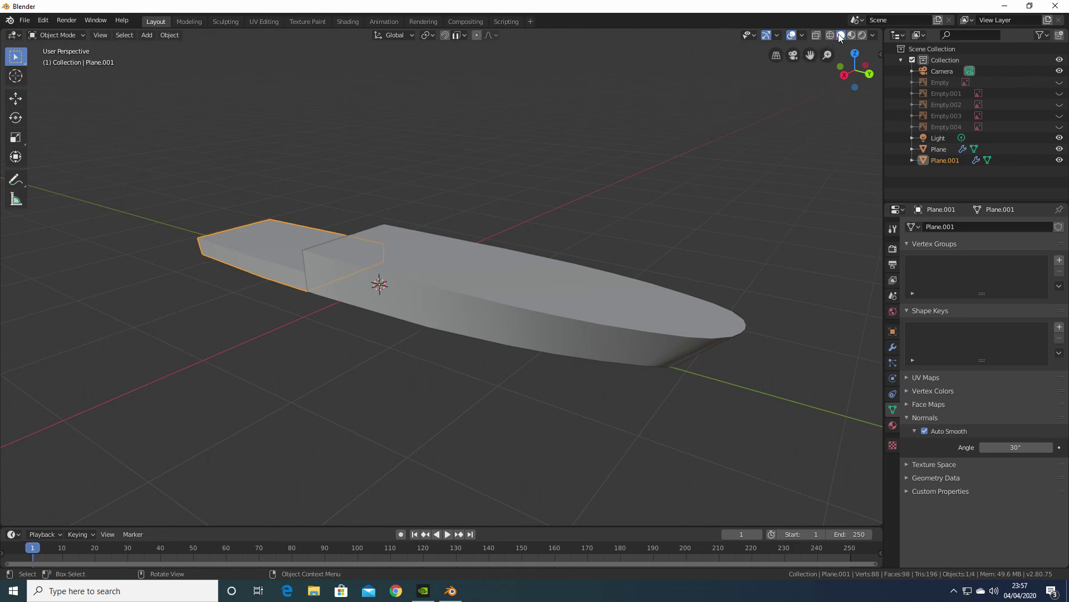
pyautogui.click(689, 172)
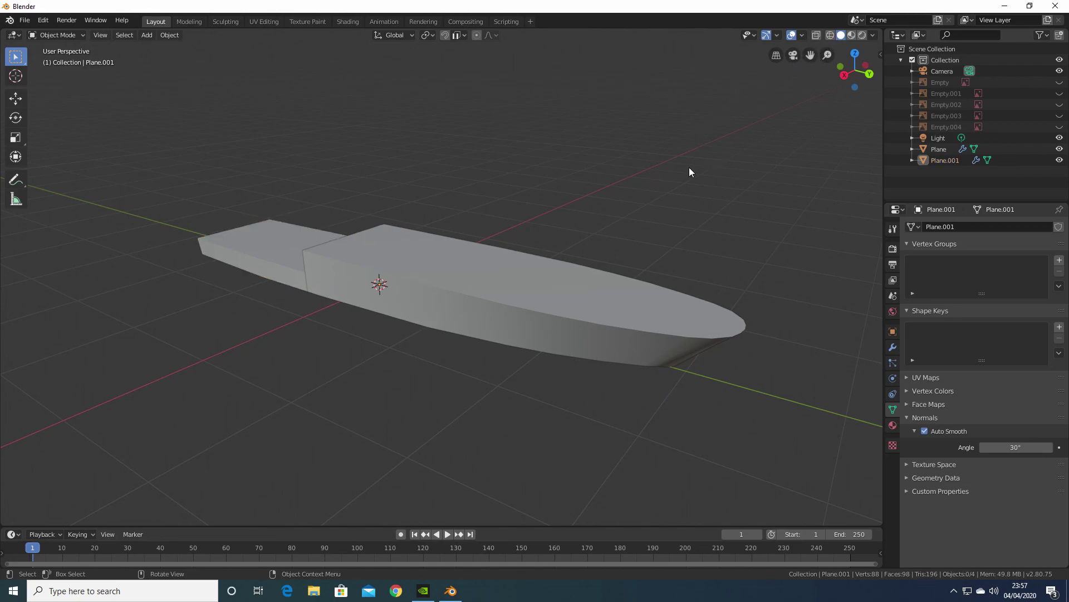
pyautogui.moveTo(715, 209); pyautogui.dragTo(819, 201, button='middle')
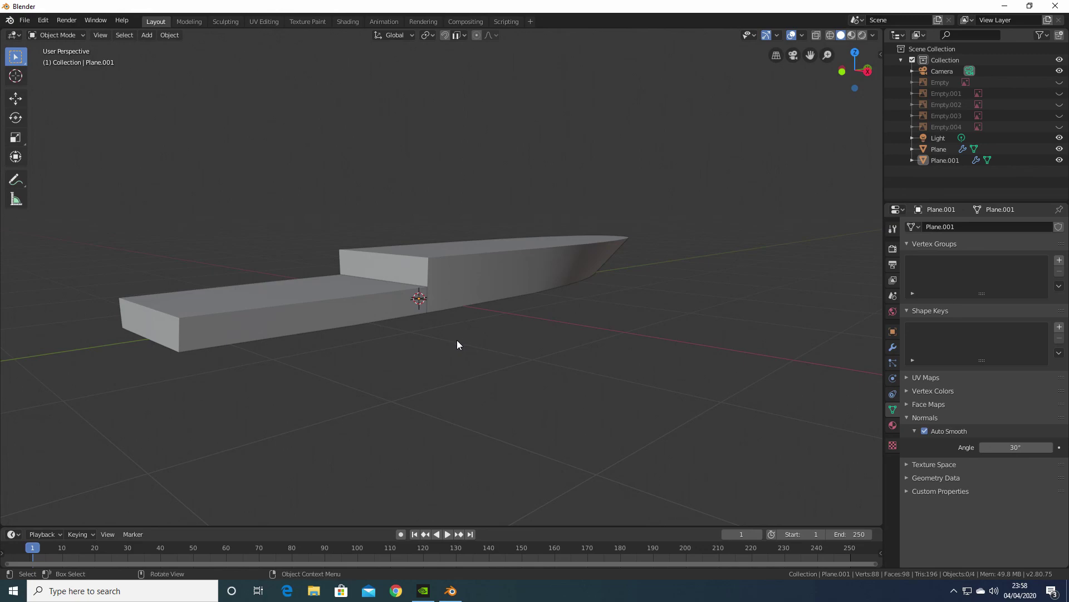
pyautogui.keyDown('shift'); pyautogui.moveTo(460, 341); pyautogui.dragTo(555, 360, button='middle'); pyautogui.keyUp('shift')
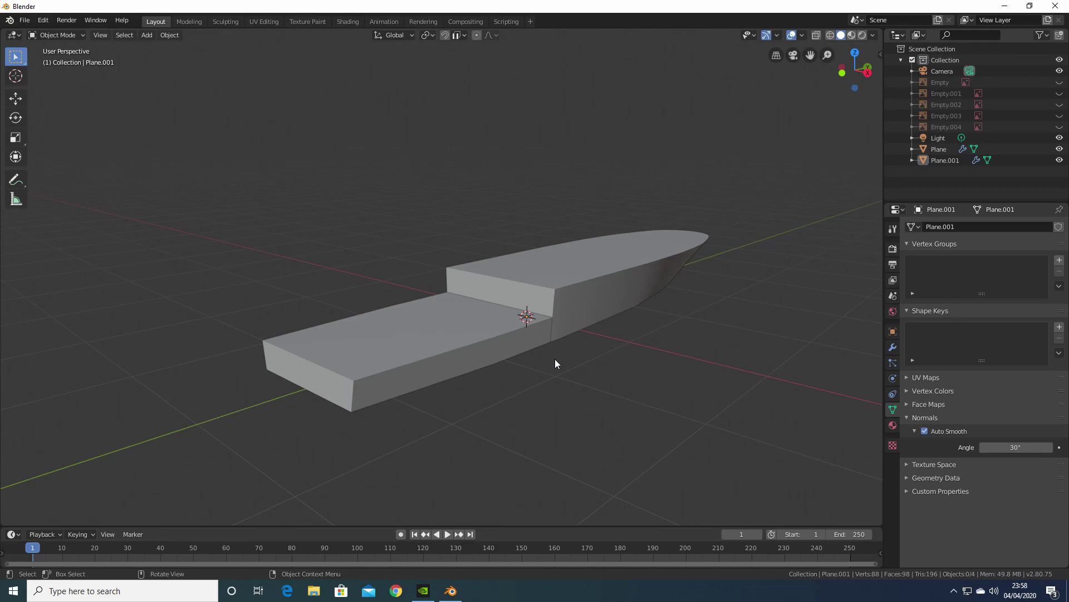
pyautogui.click(1056, 6)
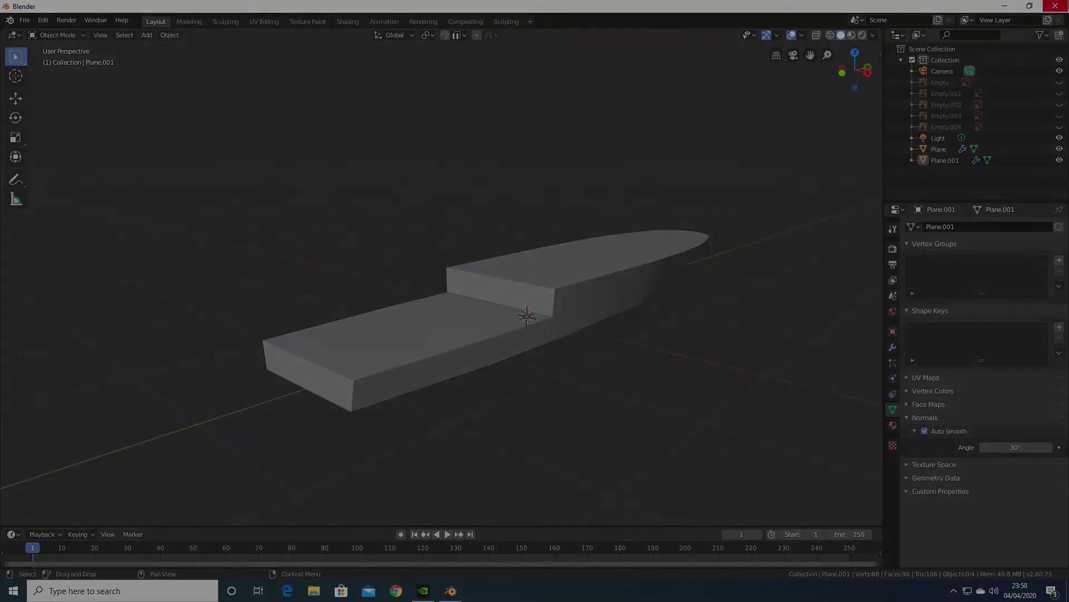